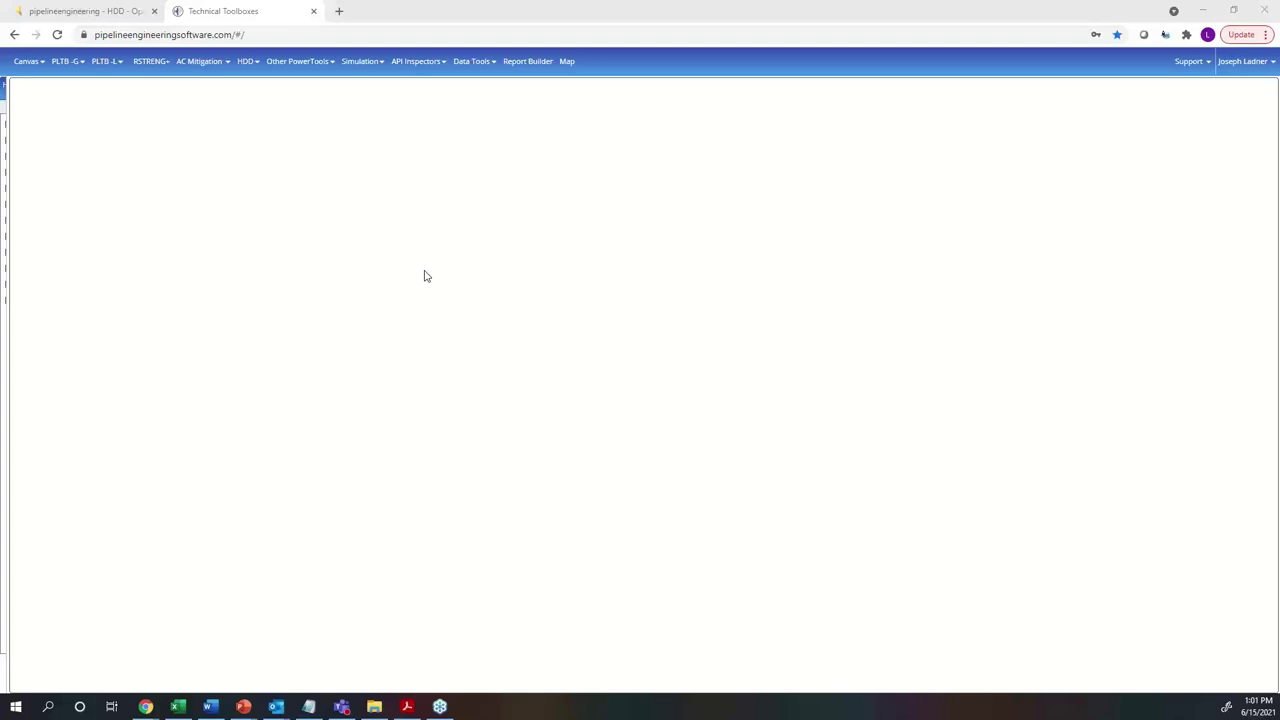
{"action": "left_click", "coordinate": [251, 68]}
{"action": "mouse_move", "coordinate": [248, 74]}
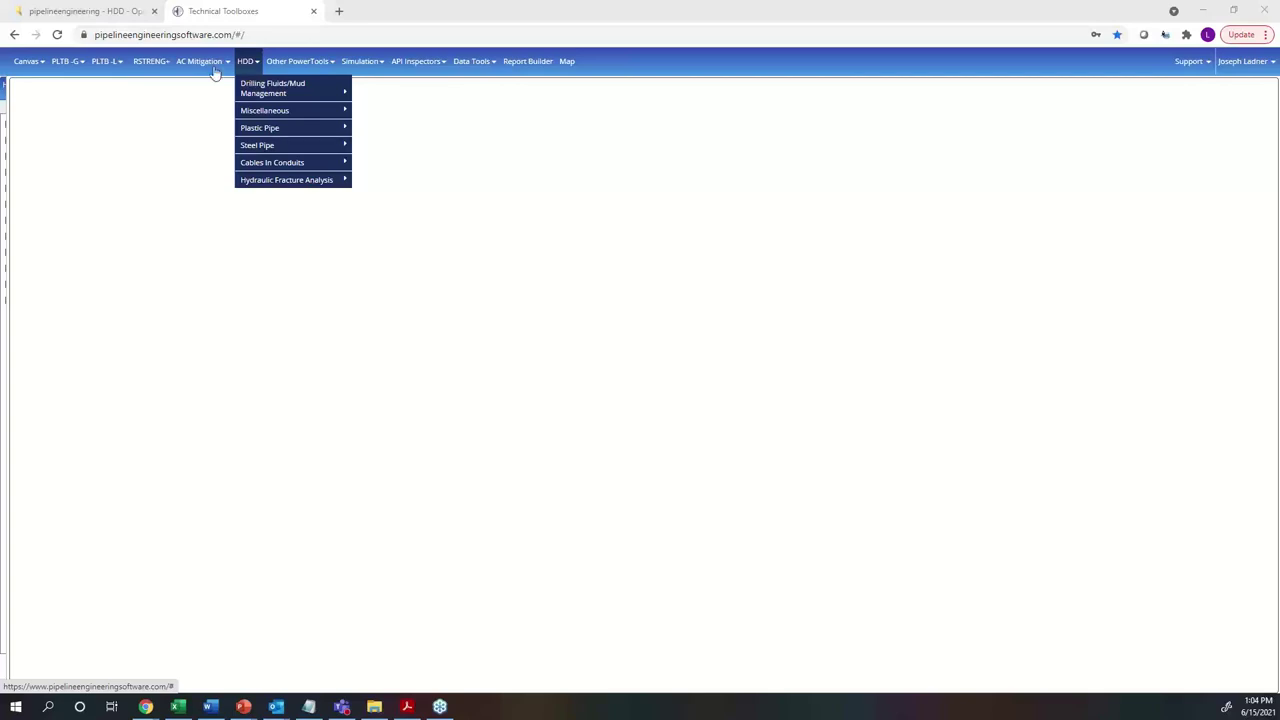
{"action": "left_click", "coordinate": [102, 66]}
{"action": "left_click", "coordinate": [100, 68]}
{"action": "left_click", "coordinate": [92, 68]}
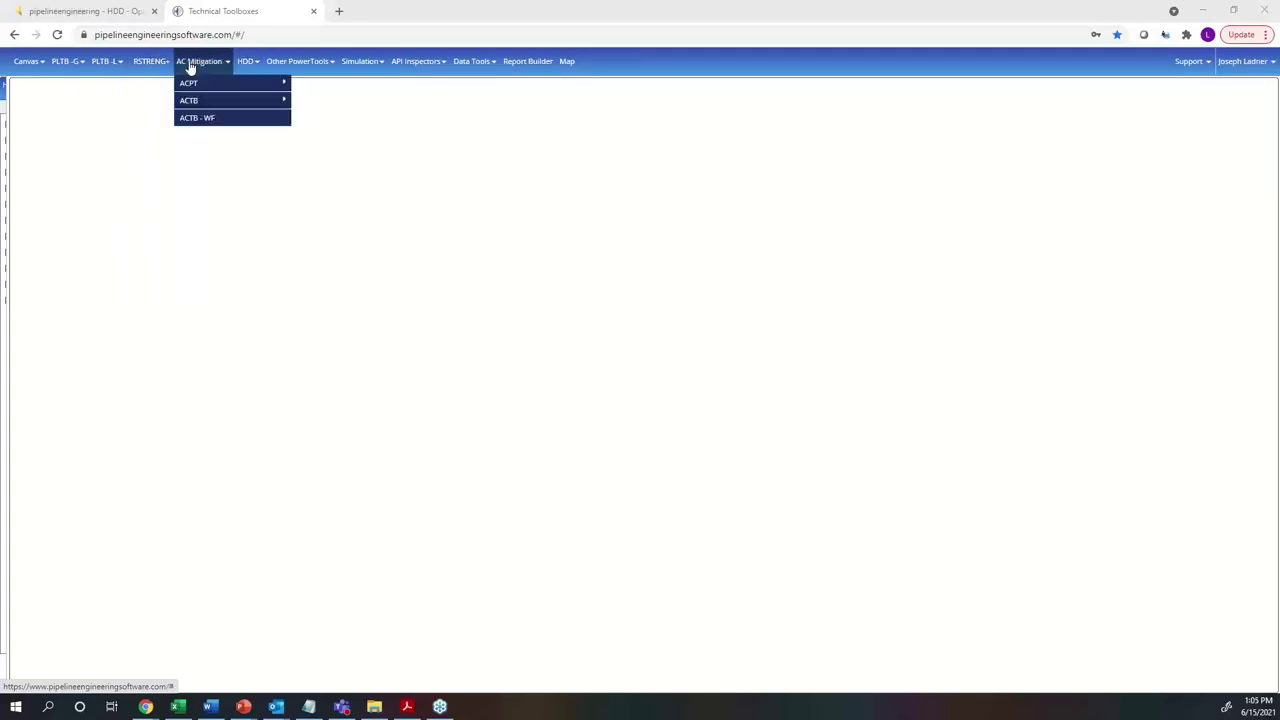
{"action": "mouse_move", "coordinate": [326, 66]}
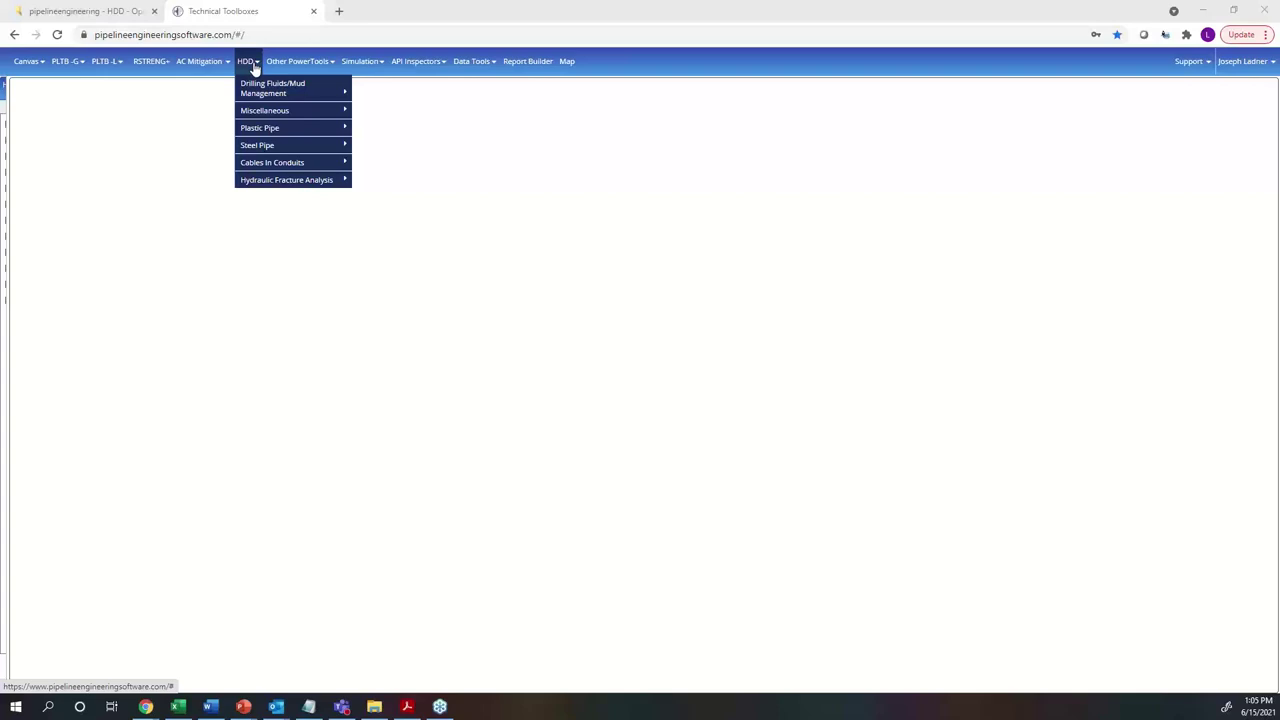
Step: Search the web in a new tab for the author's name followed by "mcgraw hill 2005 hdd book"
{"action": "left_click", "coordinate": [339, 11]}
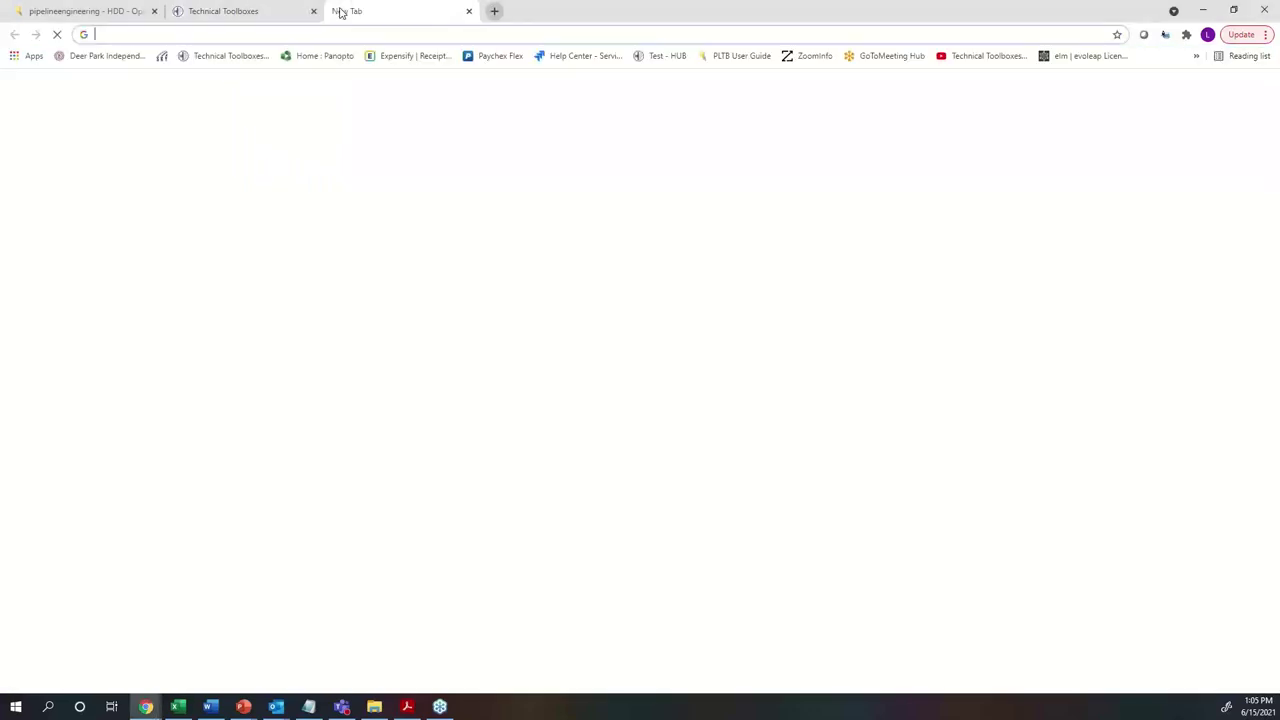
{"action": "type", "text": "davisd"}
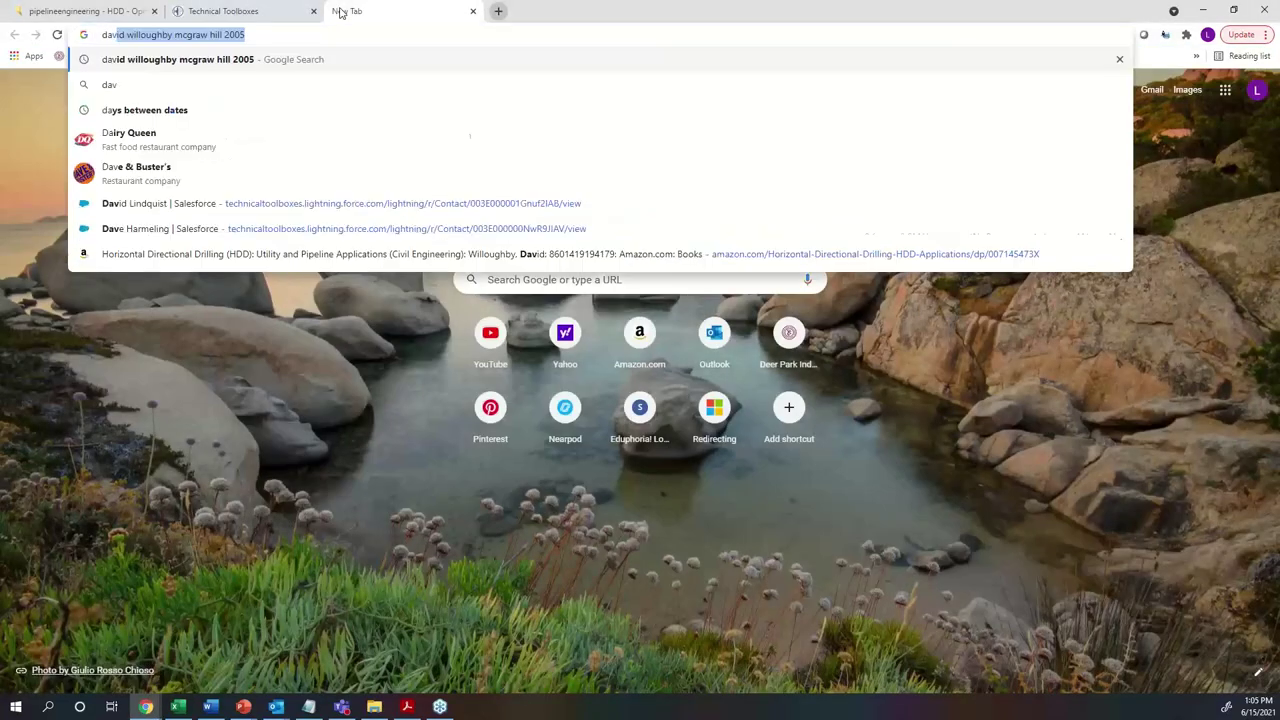
{"action": "key", "text": "BackSpace"}
{"action": "key", "text": "BackSpace"}
{"action": "type", "text": "d willoughby mcgraw hill 2005"}
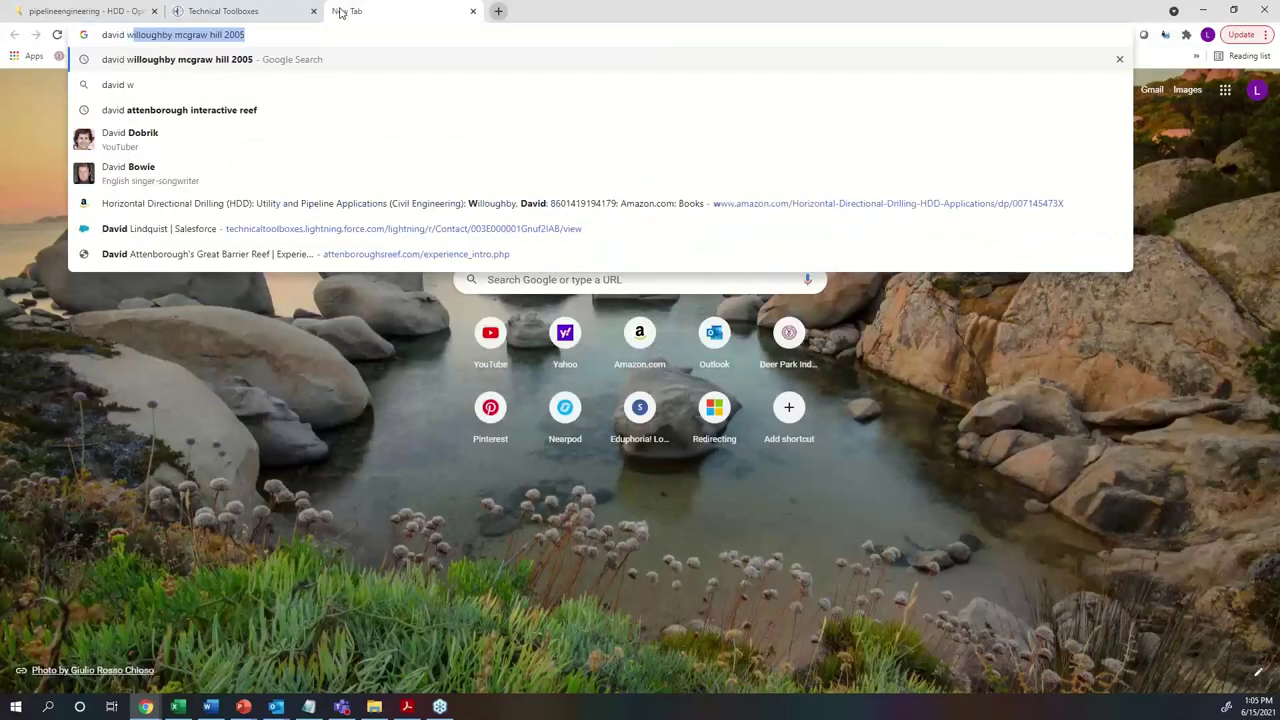
{"action": "key", "text": "Down"}
{"action": "key", "text": "Down"}
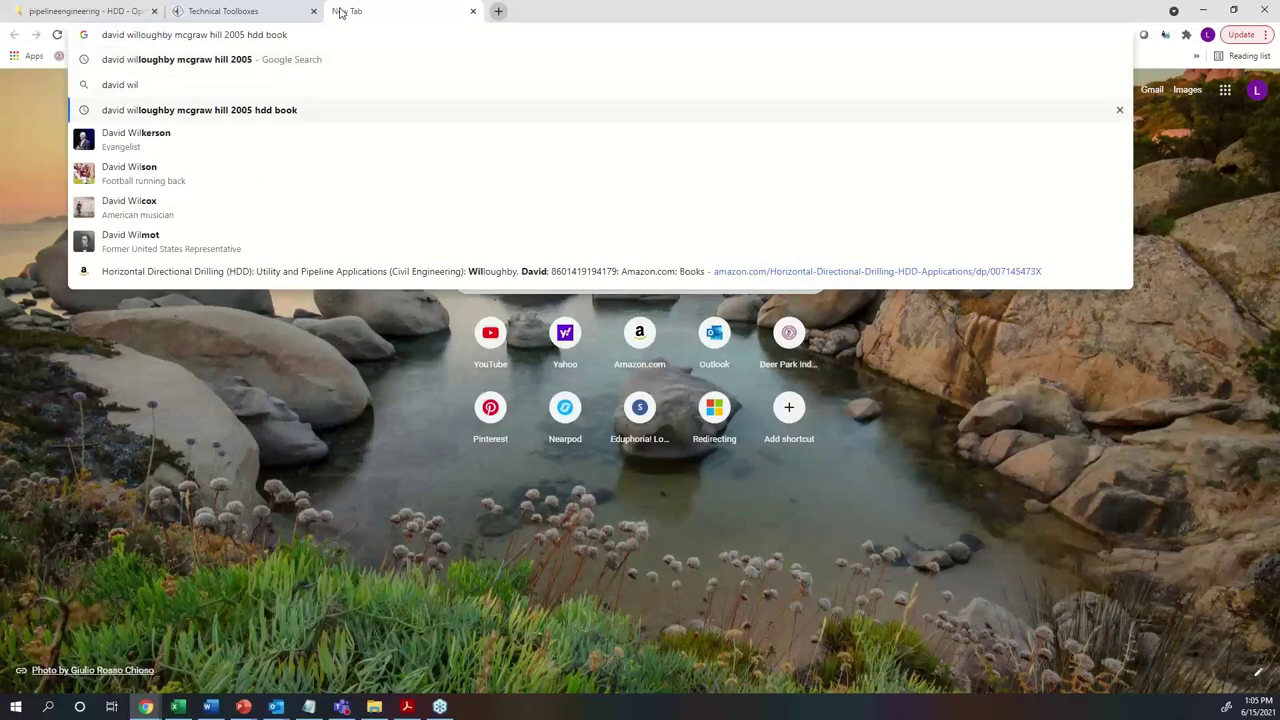
{"action": "key", "text": "Return"}
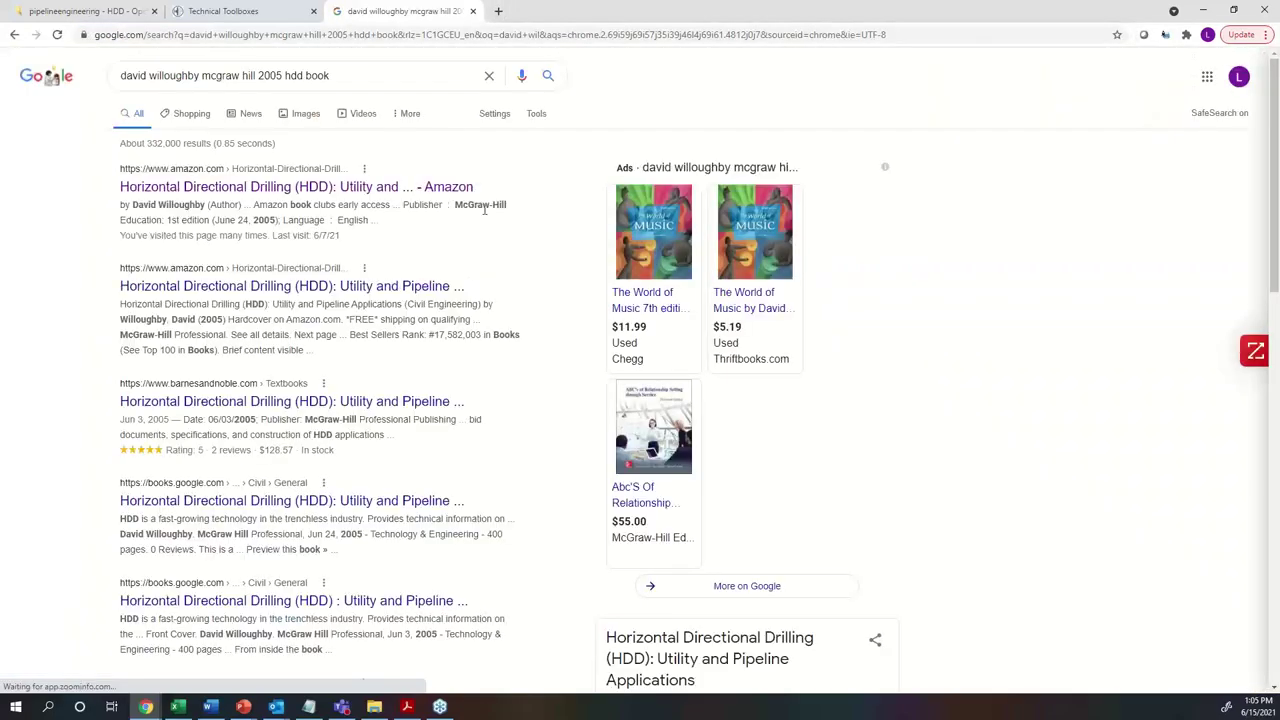
Step: Open the Amazon listing for "Horizontal Directional Drilling (HDD): Utility and Pipeline Applications" and view the book's details
{"action": "left_click", "coordinate": [334, 187]}
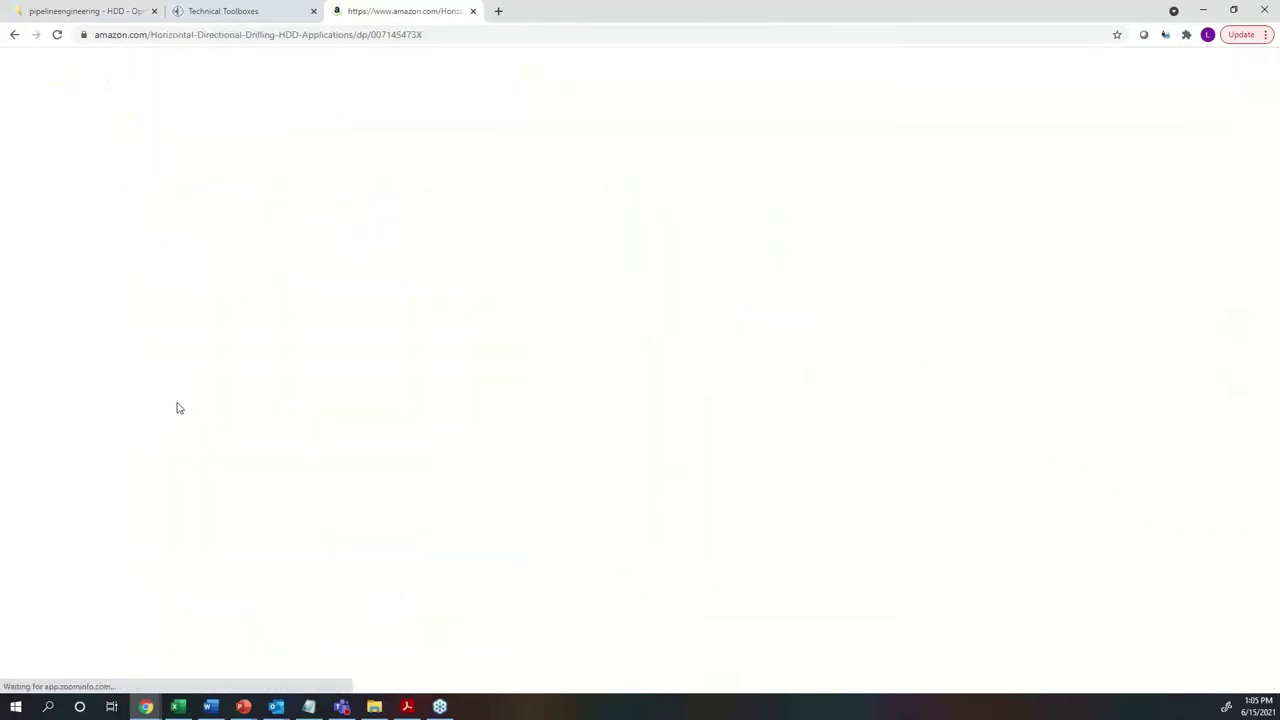
{"action": "scroll", "coordinate": [103, 471], "scroll_direction": "down", "scroll_amount": 1}
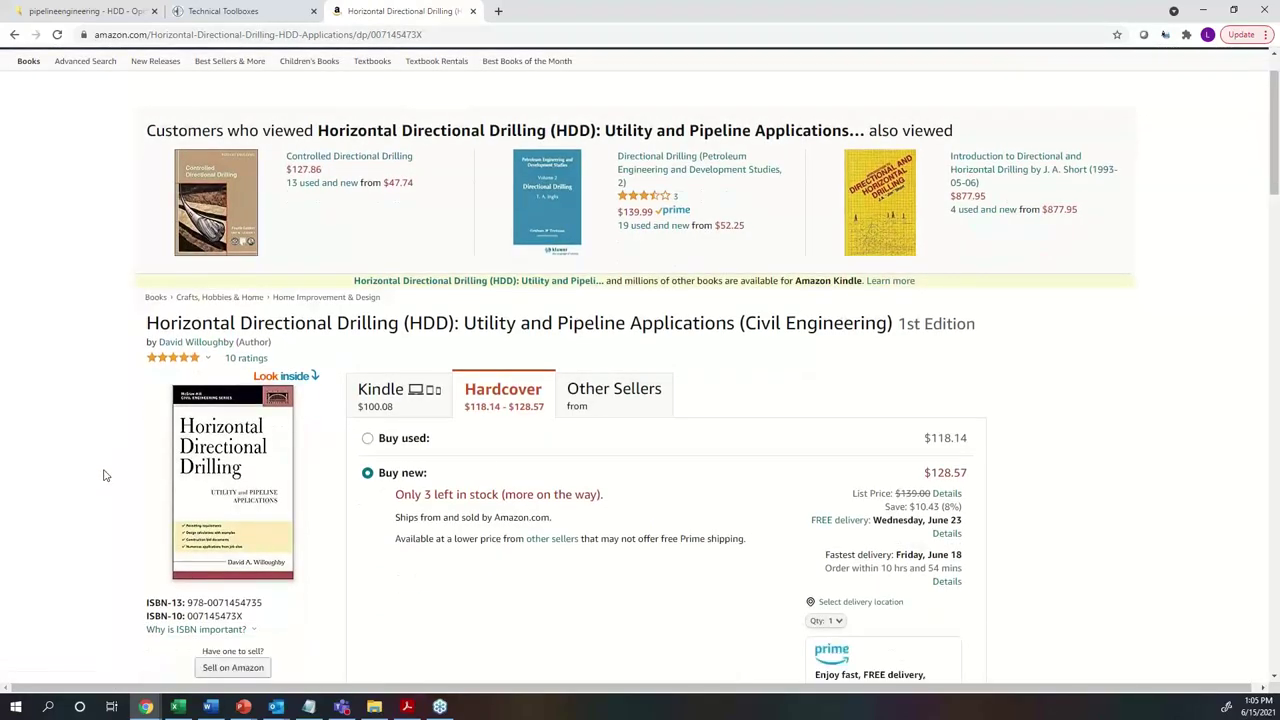
{"action": "scroll", "coordinate": [103, 476], "scroll_direction": "down", "scroll_amount": 1}
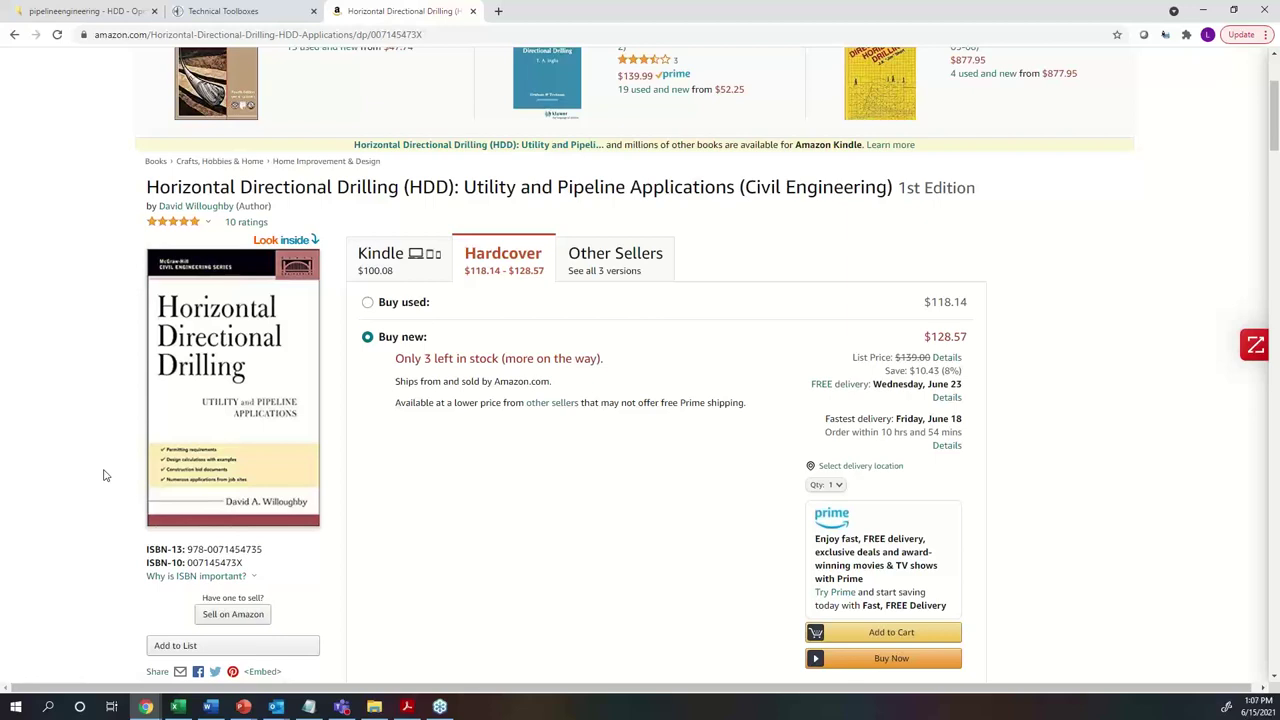
Step: Return to Technical Toolboxes and examine the PLTB-G and HDD calculation categories, including Plastic Pipe, Miscellaneous and Steel Pipe
{"action": "left_click", "coordinate": [238, 12]}
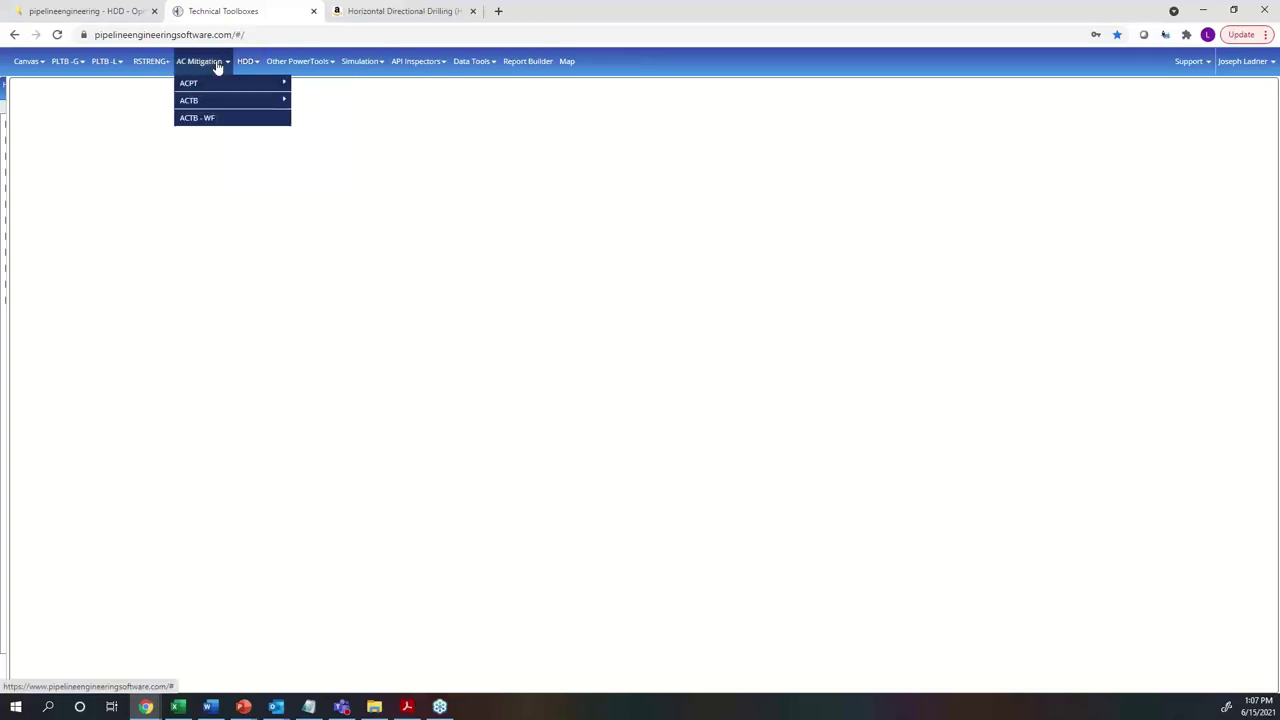
{"action": "mouse_move", "coordinate": [66, 70]}
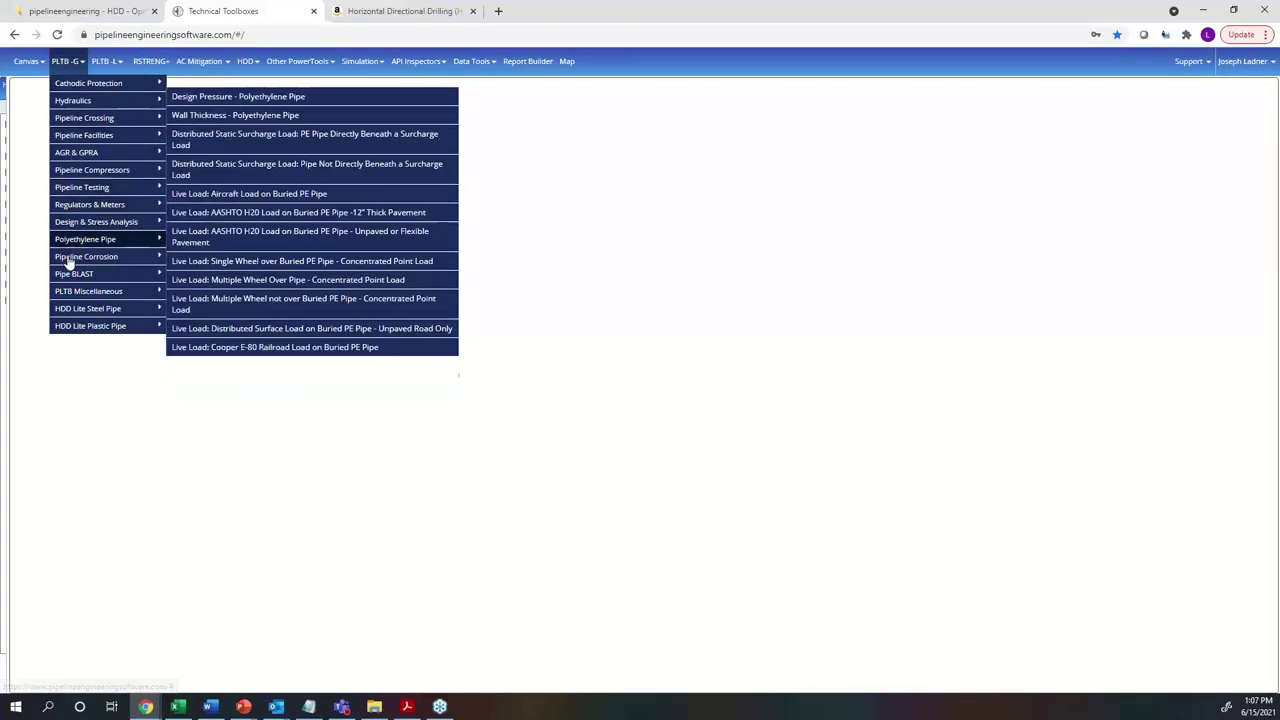
{"action": "mouse_move", "coordinate": [268, 78]}
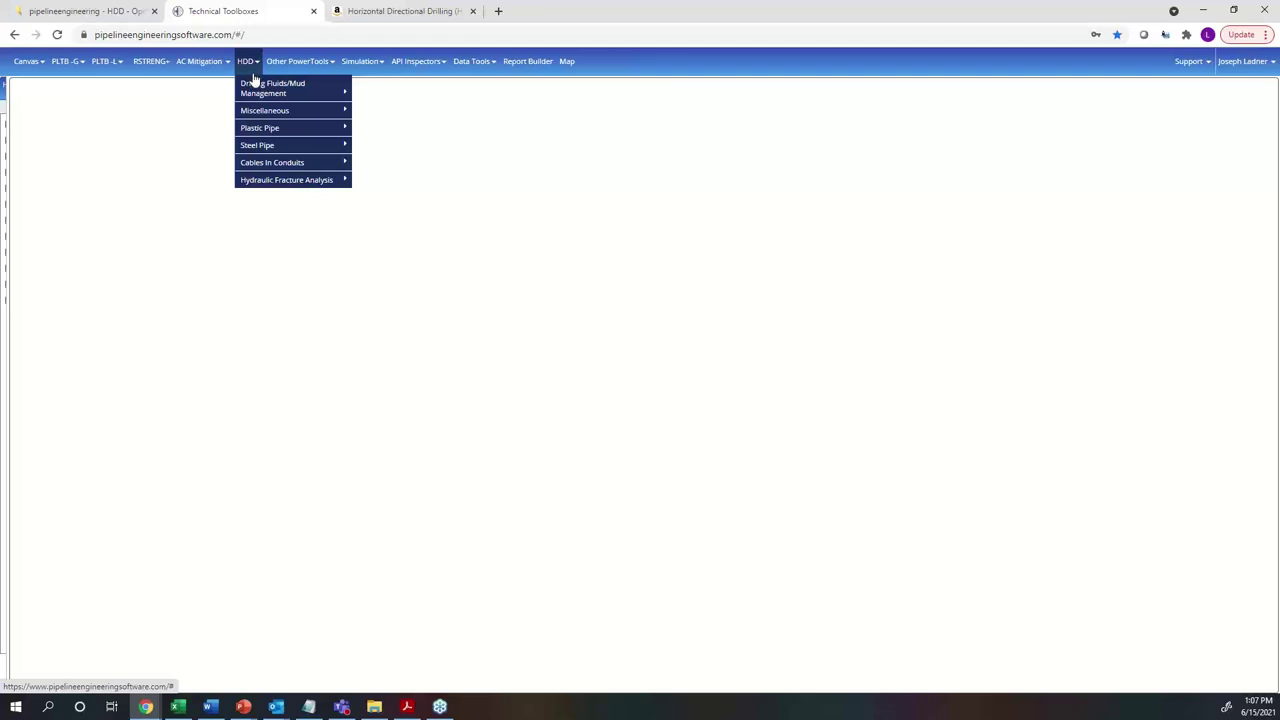
{"action": "mouse_move", "coordinate": [266, 134]}
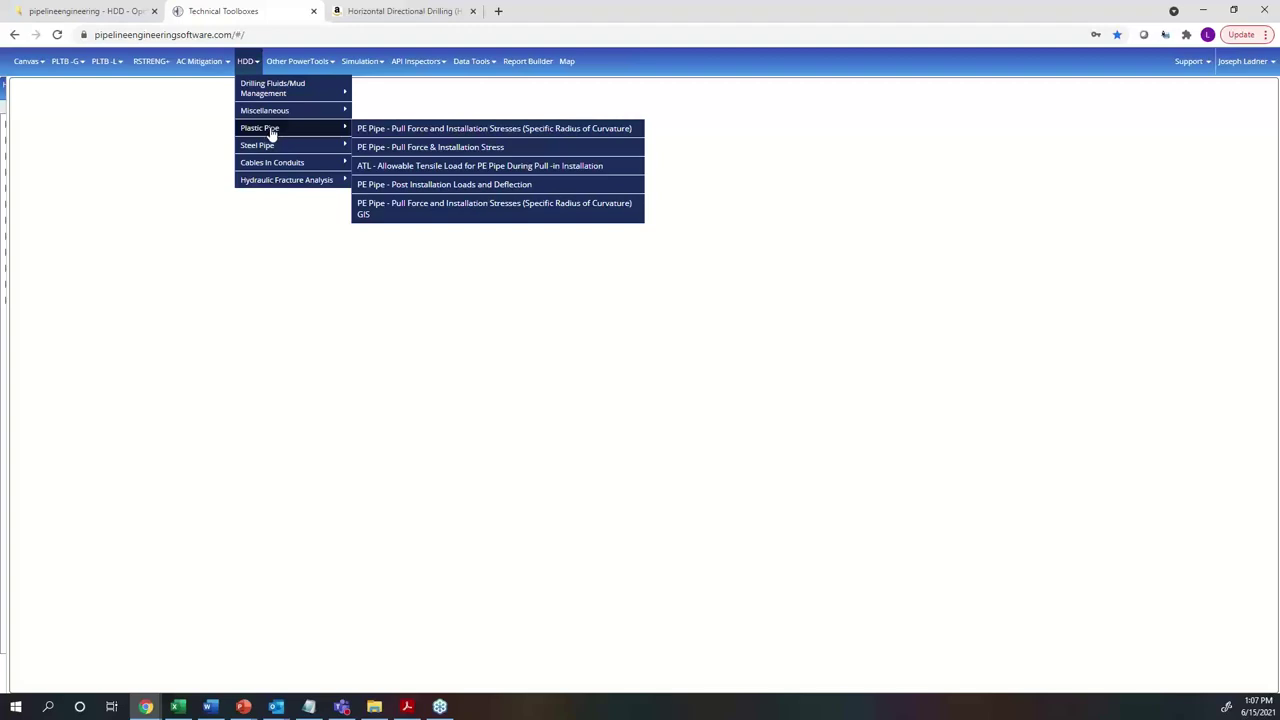
{"action": "mouse_move", "coordinate": [270, 187]}
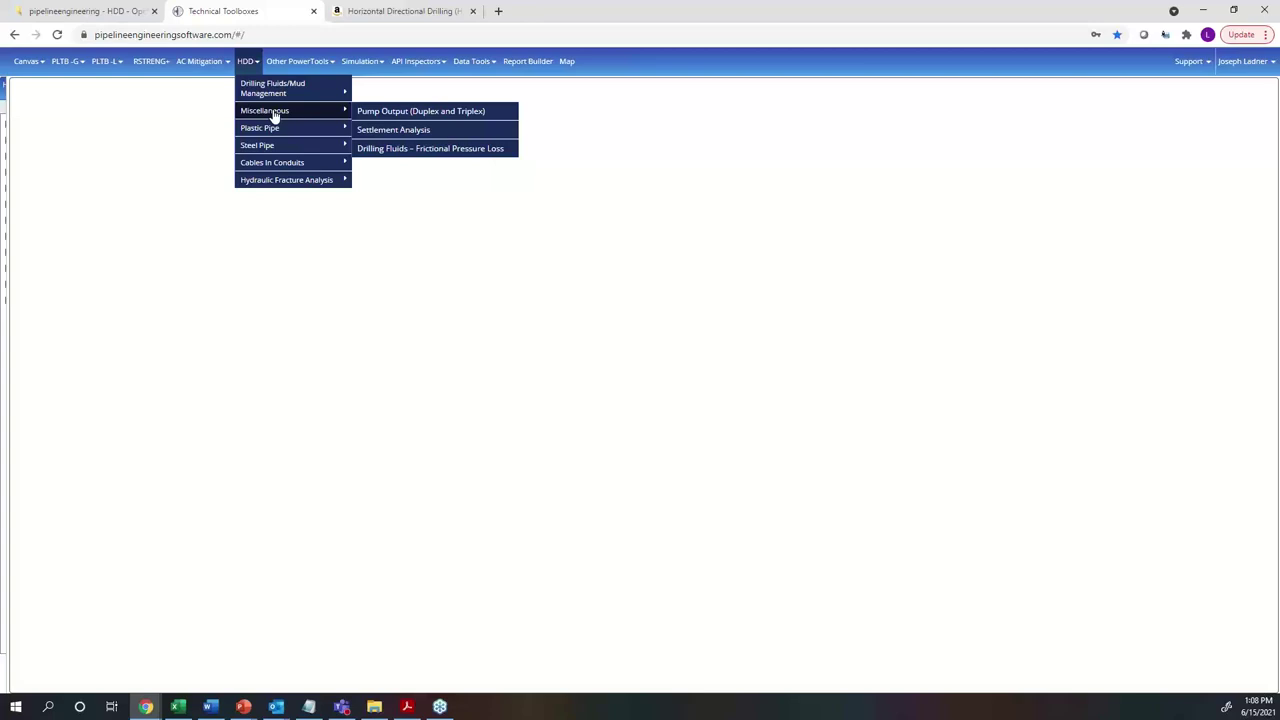
{"action": "mouse_move", "coordinate": [288, 167]}
{"action": "mouse_move", "coordinate": [273, 146]}
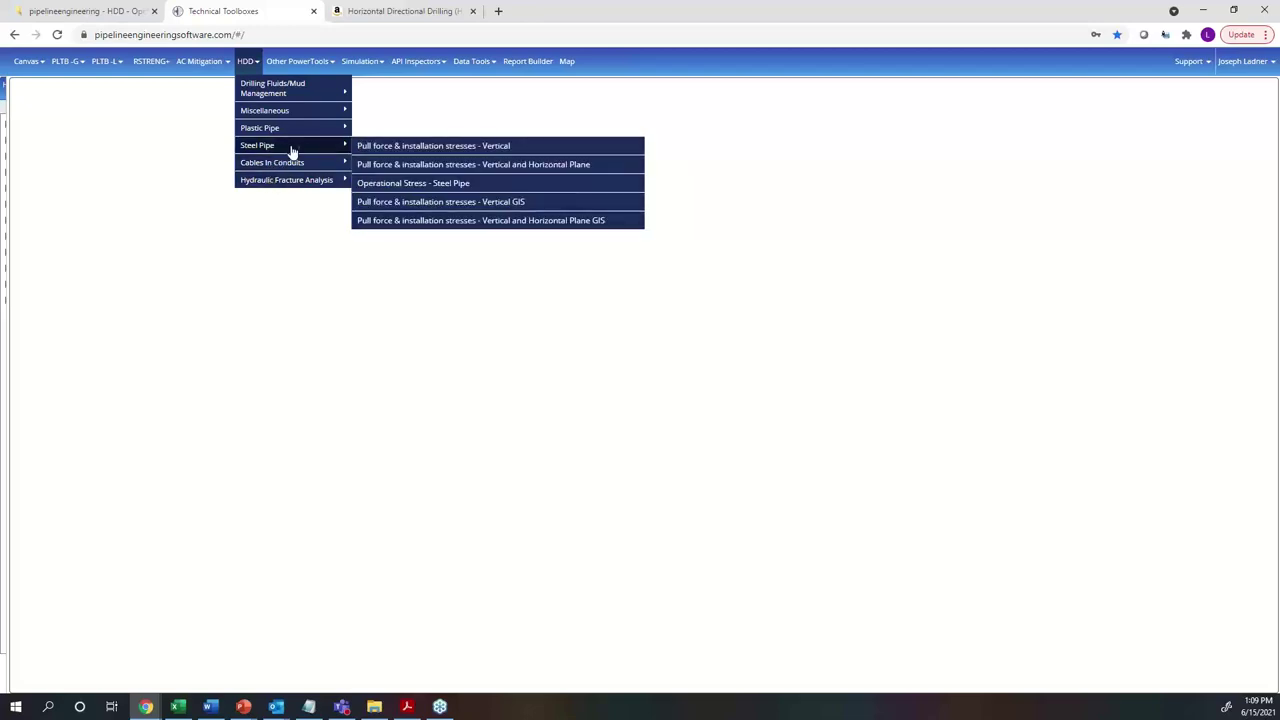
Step: Review the HDD book listing alongside the list of Steel Pipe calculations in the HDD tools
{"action": "left_click", "coordinate": [412, 11]}
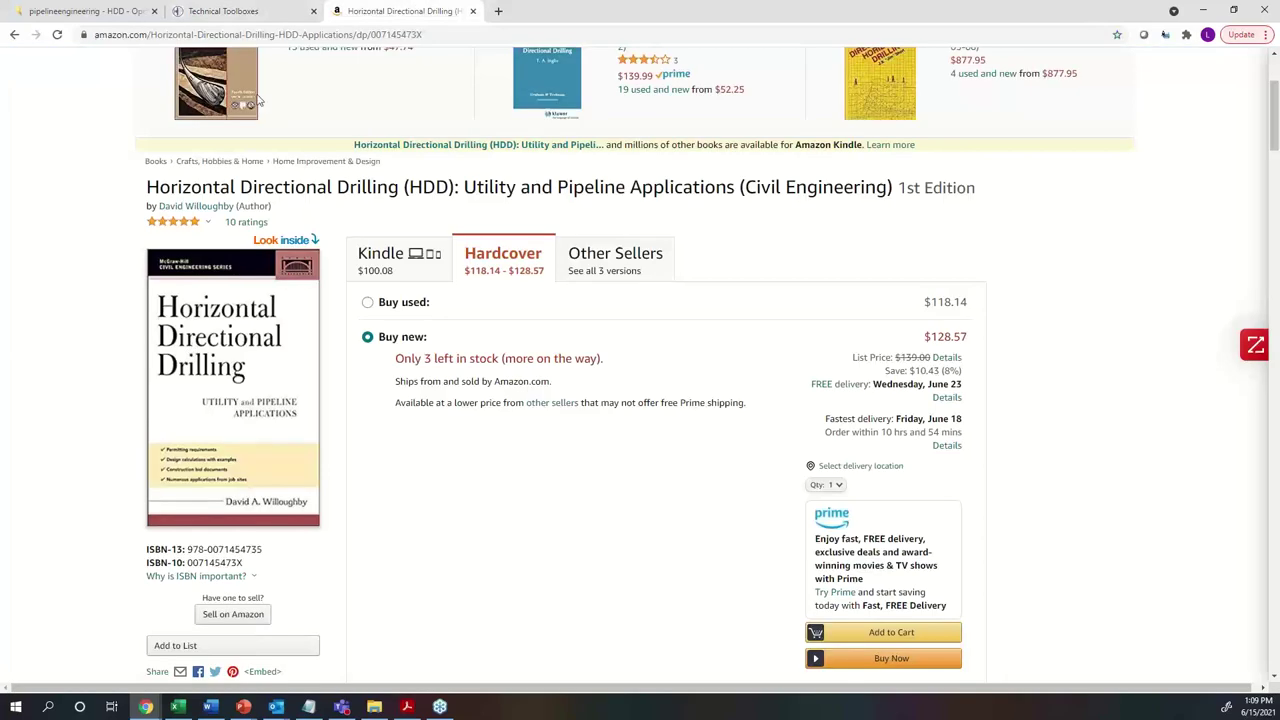
{"action": "left_click", "coordinate": [240, 18]}
{"action": "mouse_move", "coordinate": [248, 72]}
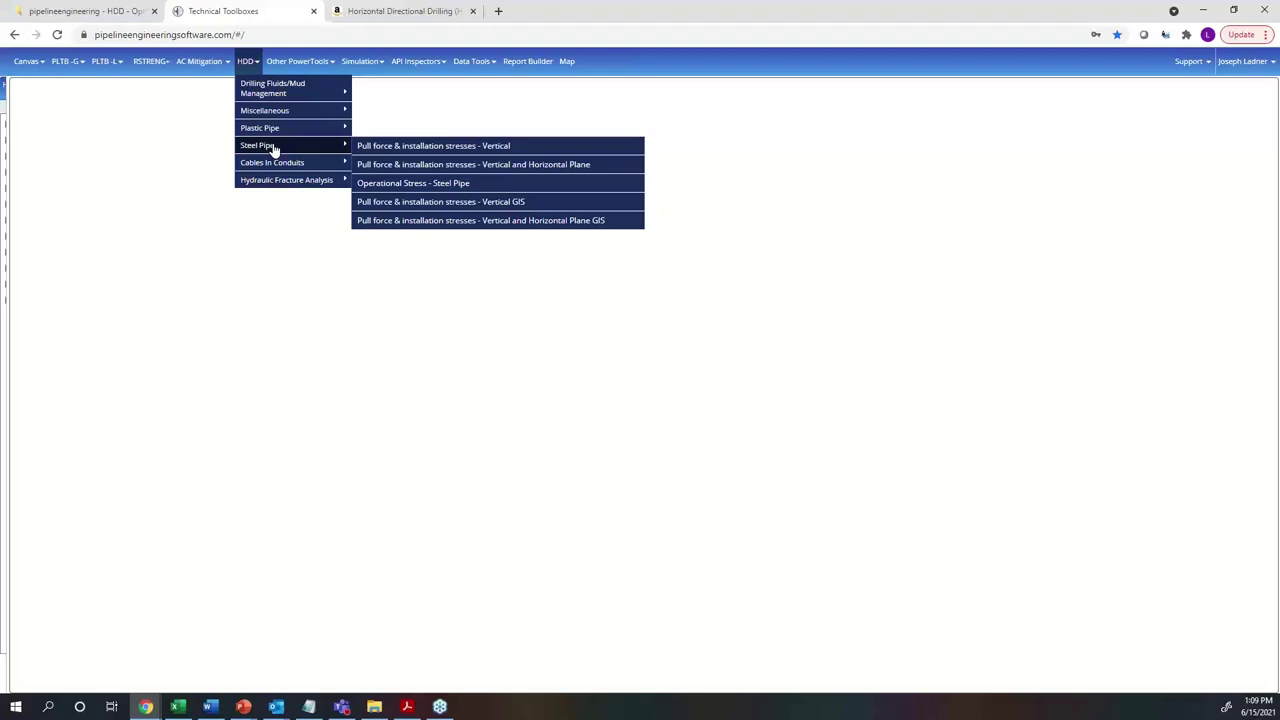
{"action": "left_click", "coordinate": [365, 11]}
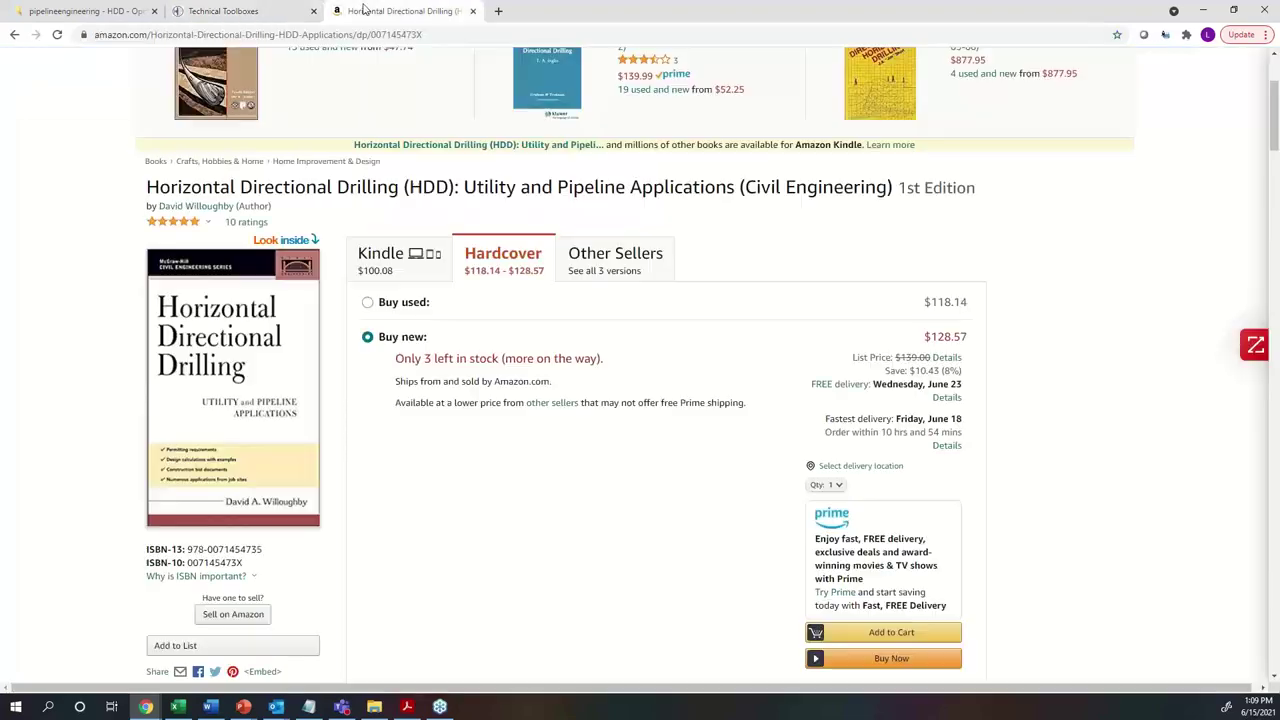
{"action": "left_click", "coordinate": [254, 14]}
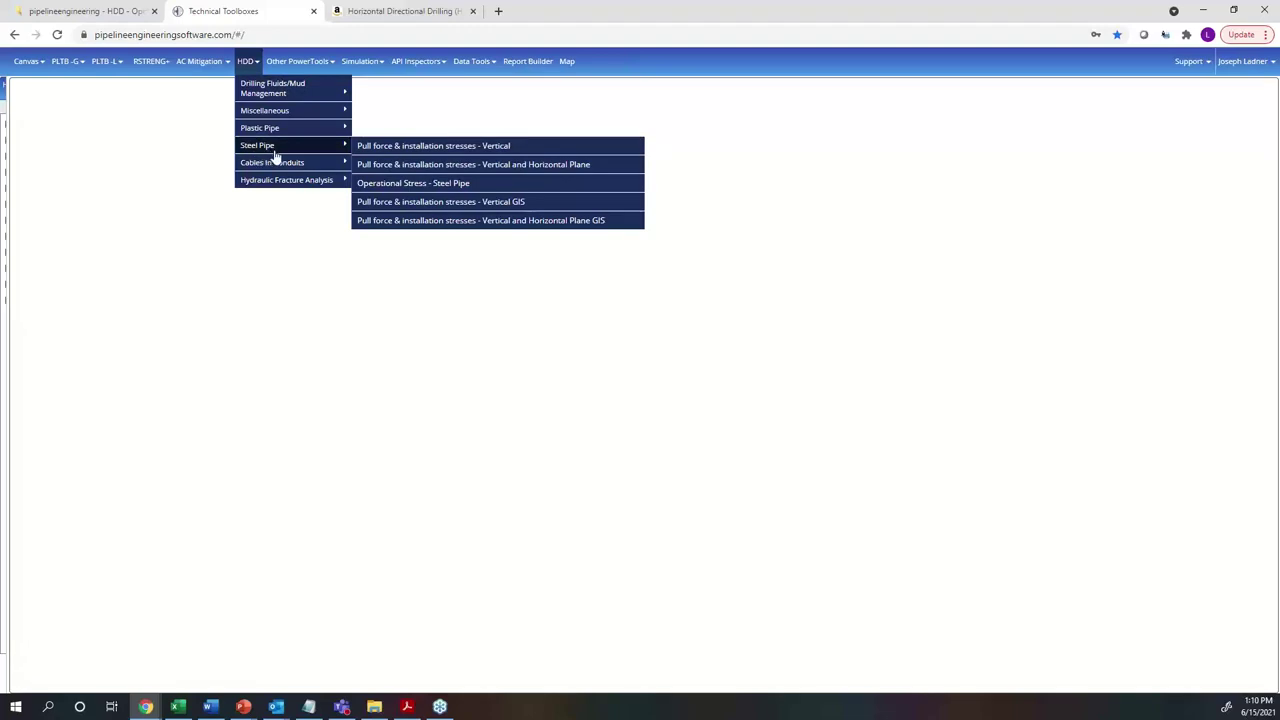
Step: Read the stress formulas in the HDD - Operating Stress Analysis guide and return to the book listing
{"action": "left_click", "coordinate": [108, 12]}
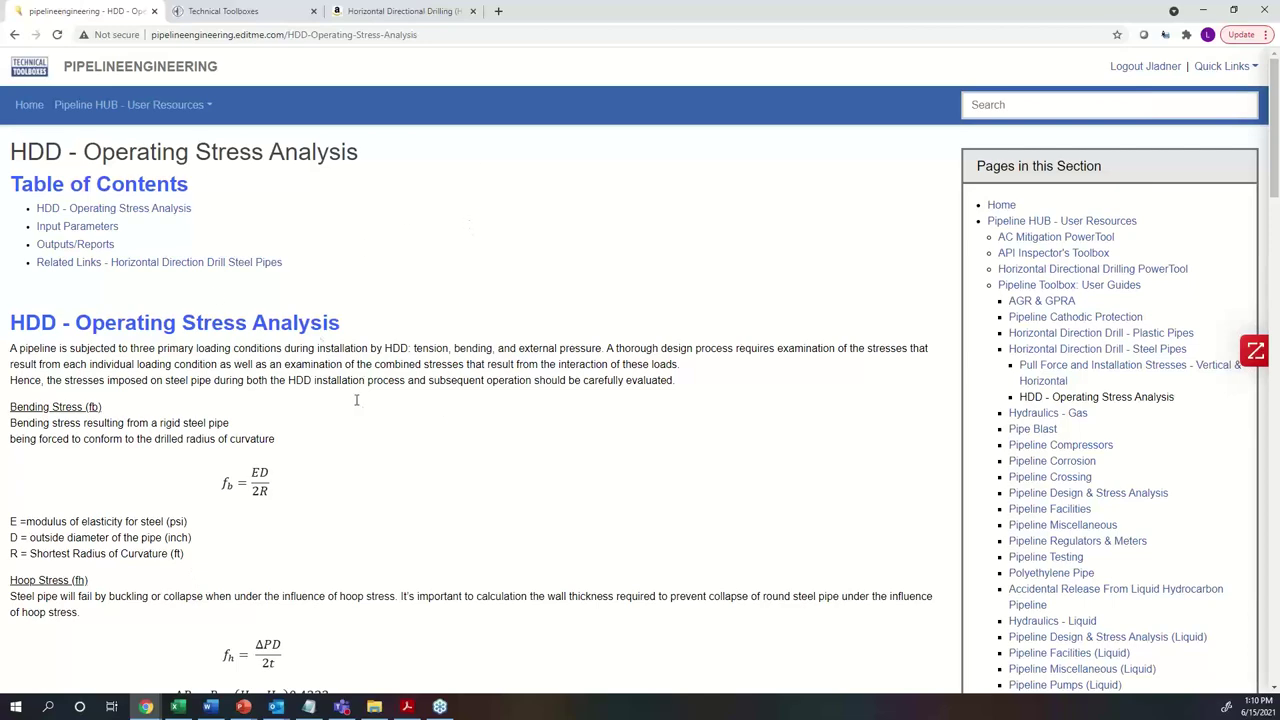
{"action": "scroll", "coordinate": [320, 340], "scroll_direction": "down", "scroll_amount": 2}
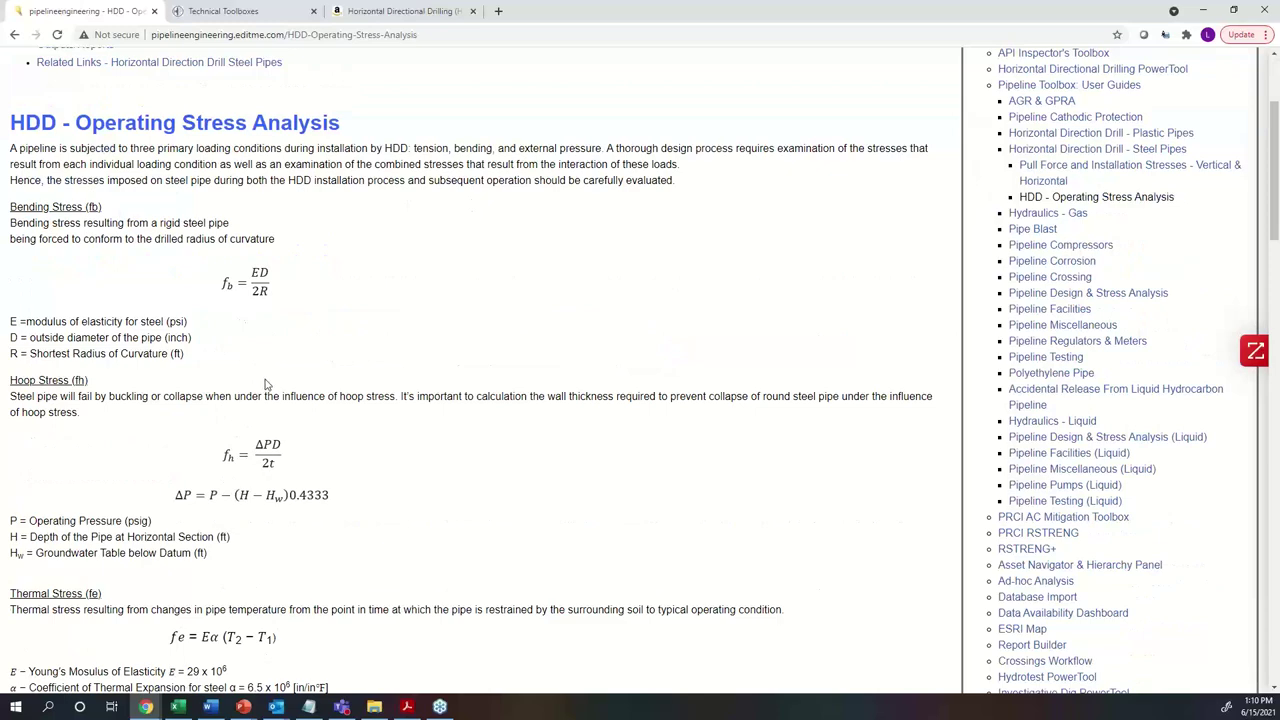
{"action": "left_click", "coordinate": [418, 11]}
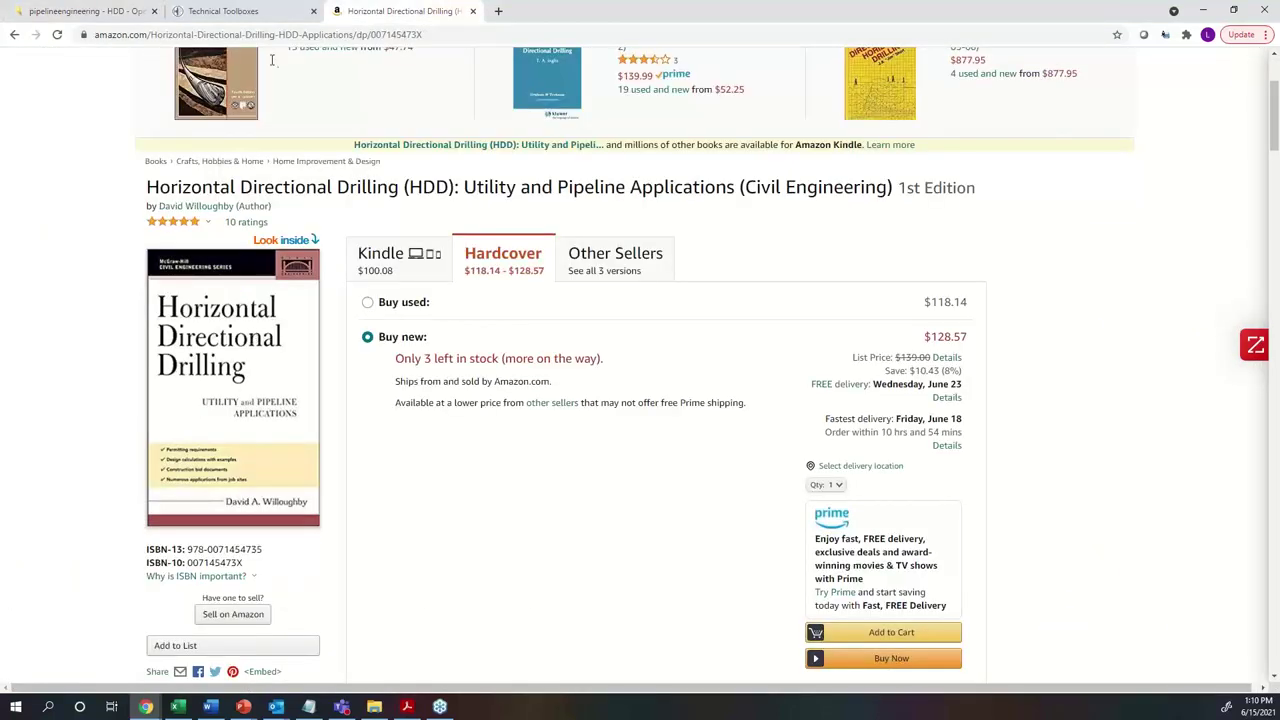
Step: Open the HDD steel pipe calculation "Pull force & installation stresses - Vertical" in Technical Toolboxes, enlarge its window and expand the case details
{"action": "left_click", "coordinate": [262, 20]}
{"action": "left_click", "coordinate": [245, 61]}
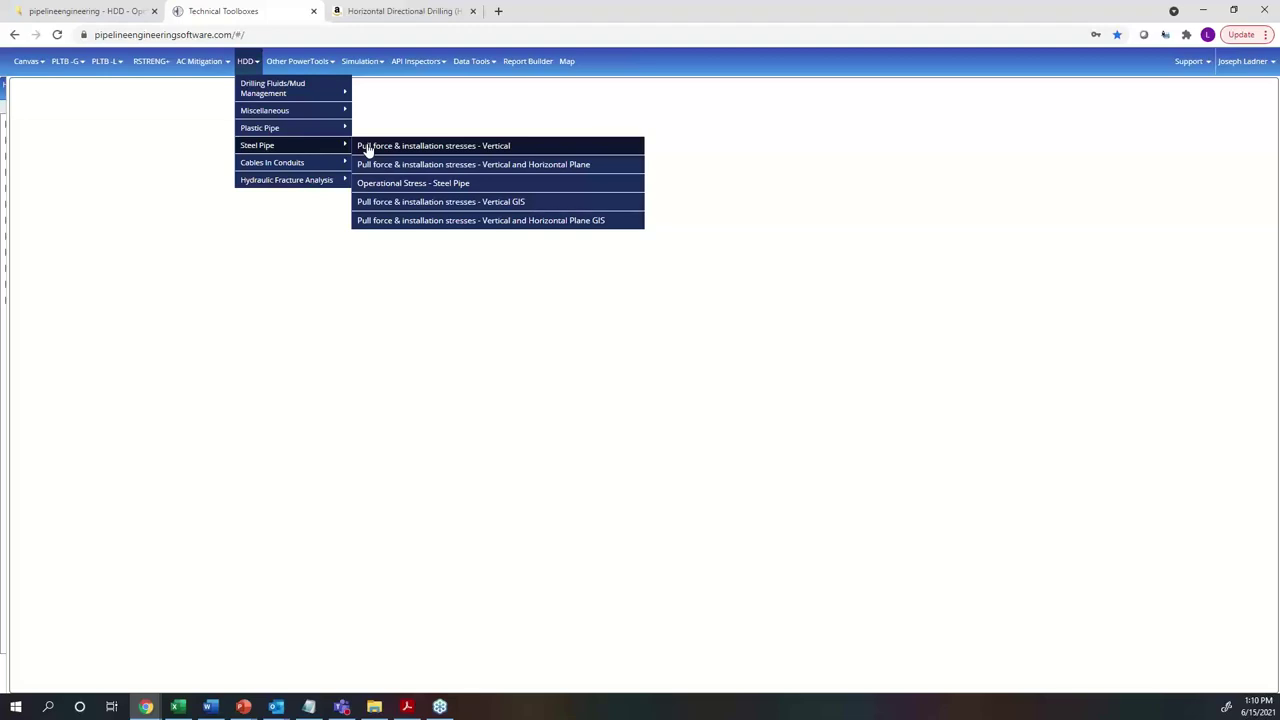
{"action": "left_click", "coordinate": [367, 148]}
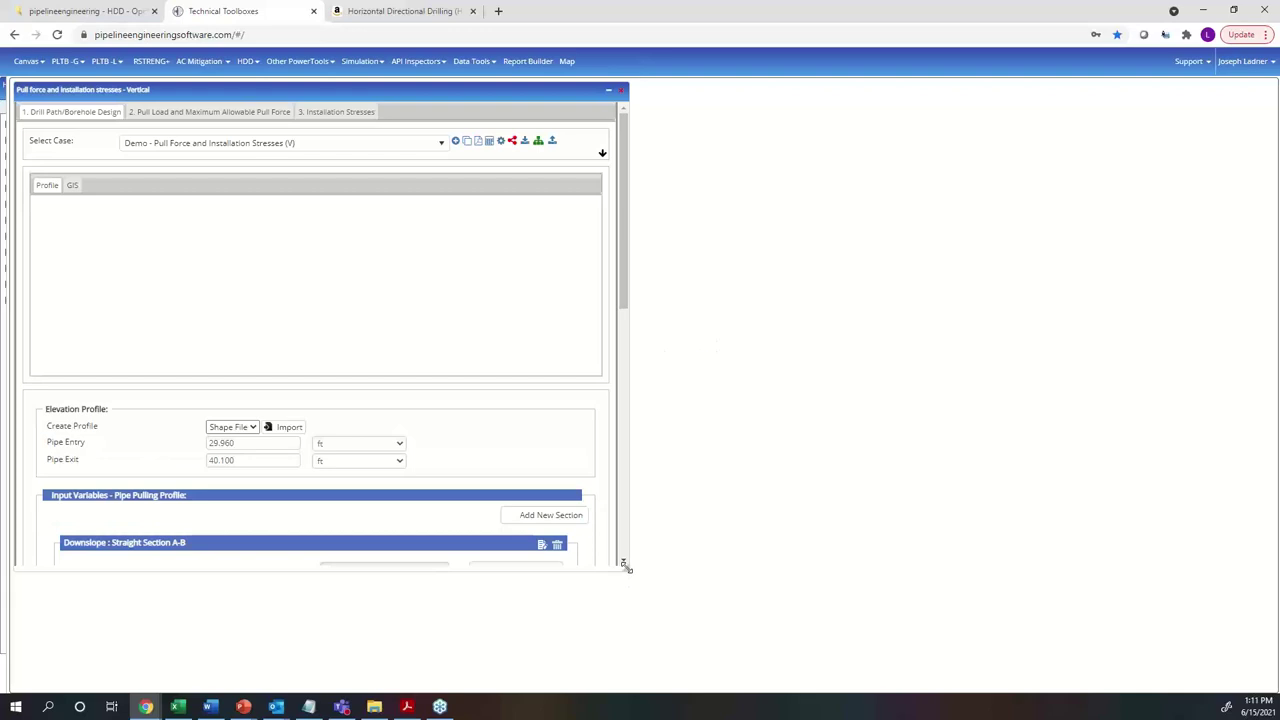
{"action": "left_click_drag", "start_coordinate": [624, 566], "coordinate": [996, 675]}
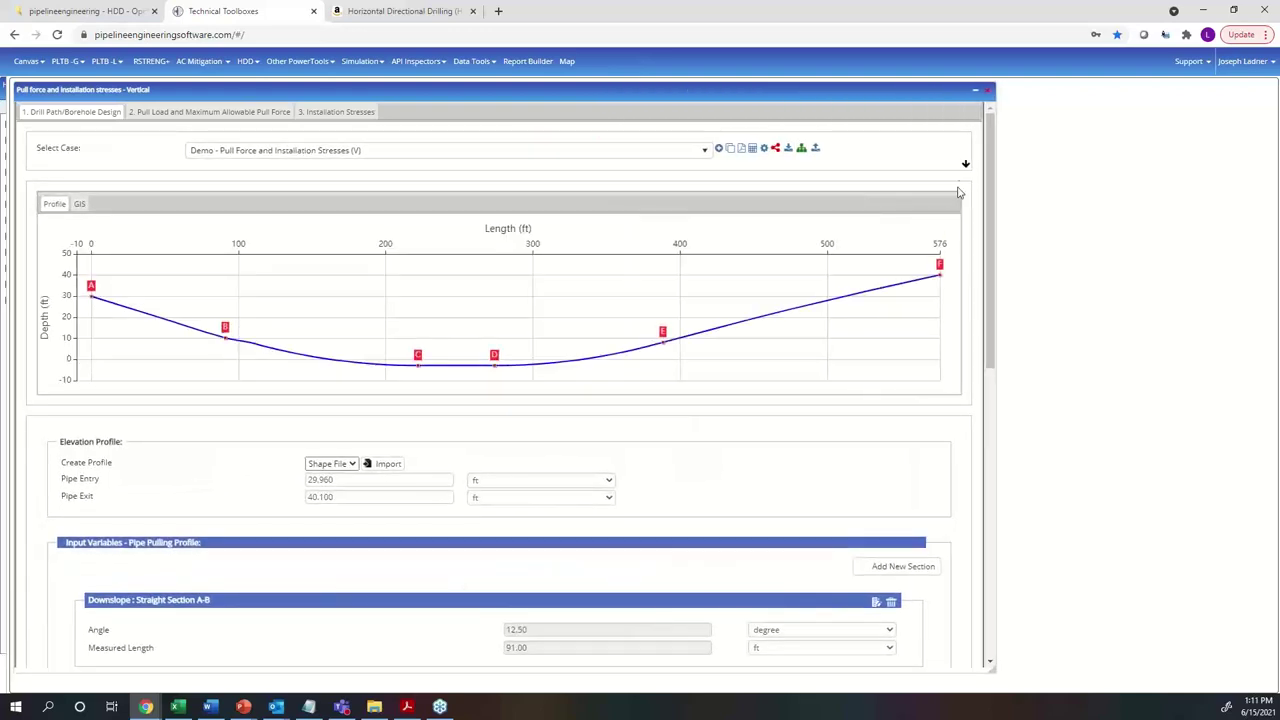
{"action": "left_click", "coordinate": [965, 164]}
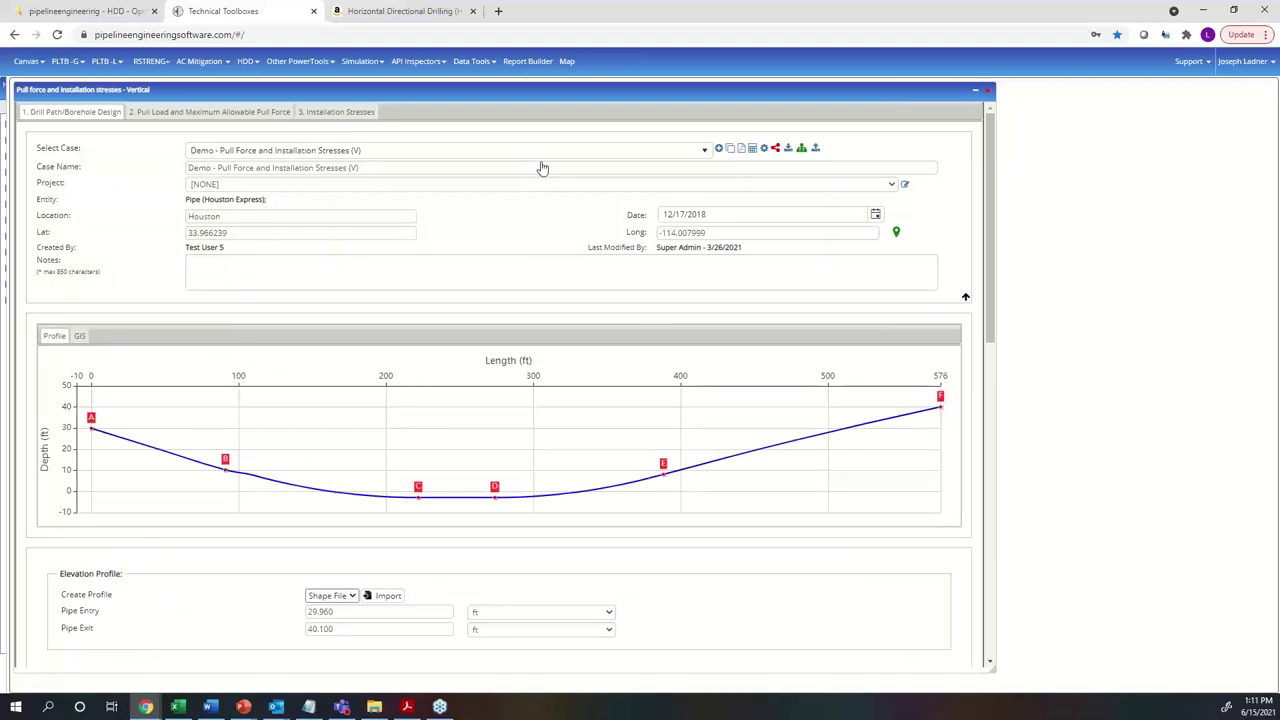
Step: Load the saved case "Se Fe River Xing - Mock Drill" in the vertical pull force calculation
{"action": "left_click", "coordinate": [543, 151]}
{"action": "scroll", "coordinate": [449, 236], "scroll_direction": "down", "scroll_amount": 5}
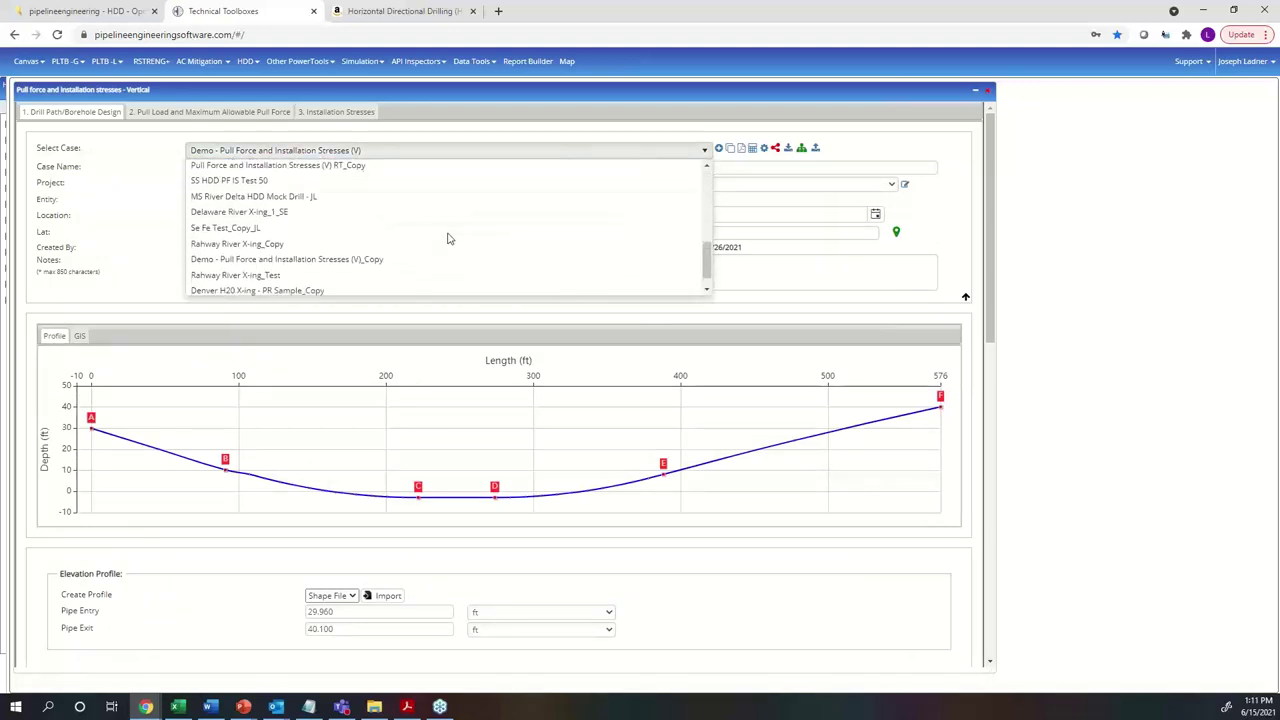
{"action": "scroll", "coordinate": [449, 238], "scroll_direction": "down", "scroll_amount": 1}
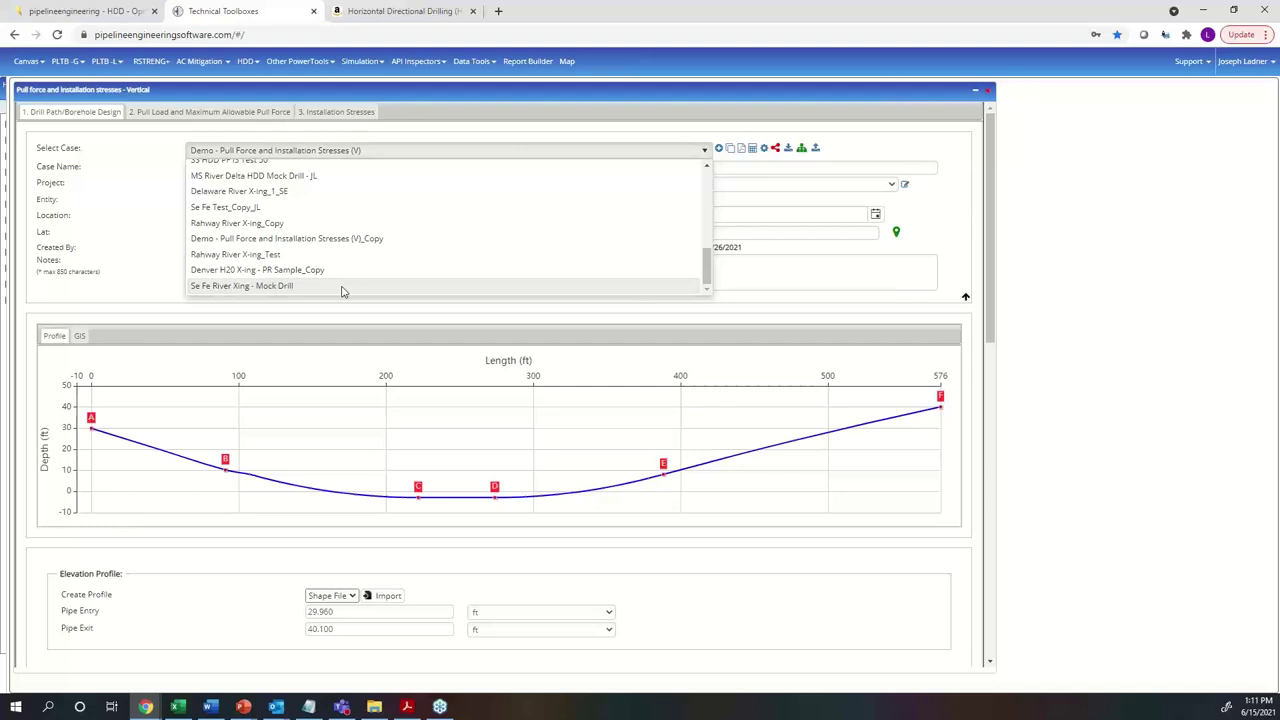
{"action": "left_click", "coordinate": [341, 287]}
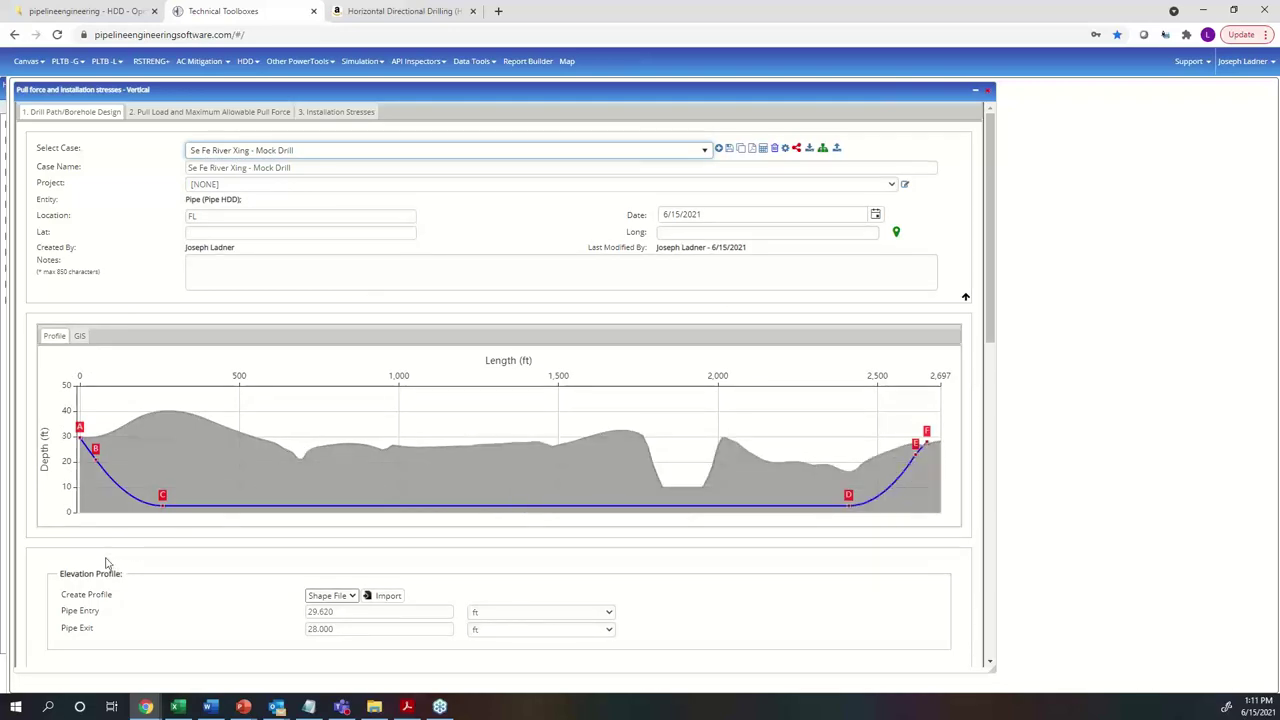
Step: Review the drill path profile and the Create Profile options, keeping Shape File as the elevation source
{"action": "scroll", "coordinate": [106, 563], "scroll_direction": "down", "scroll_amount": 1}
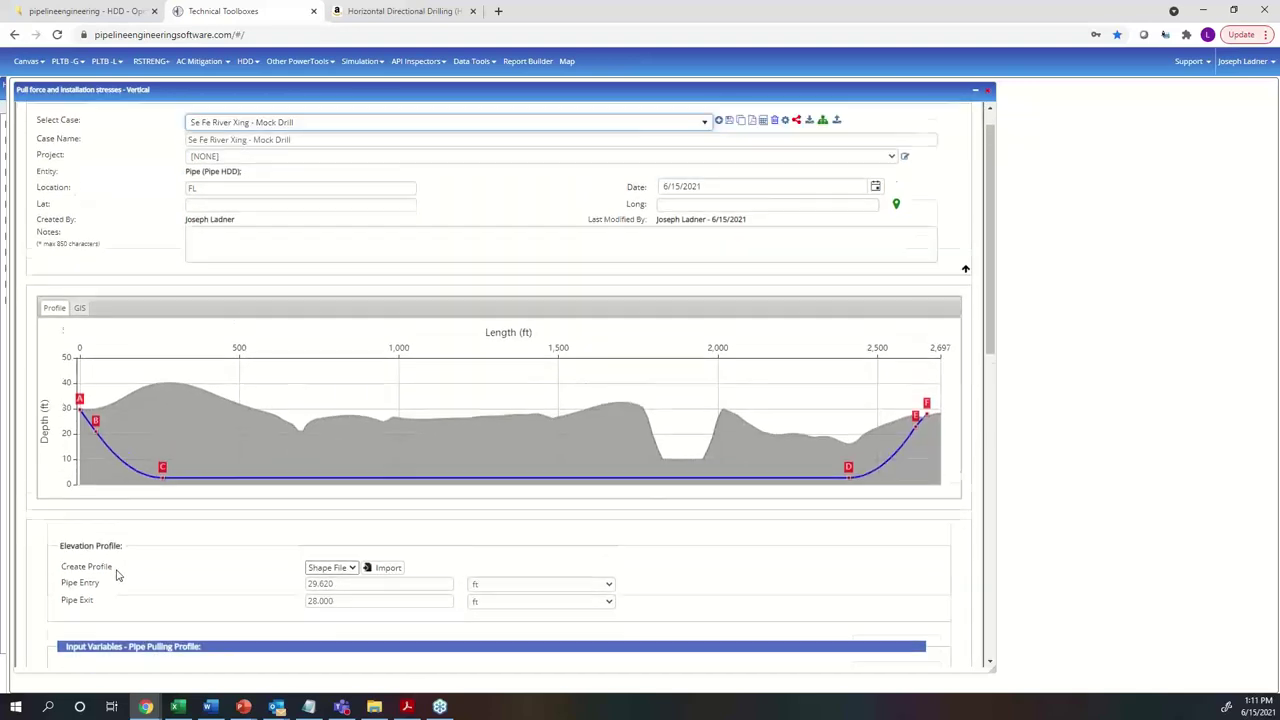
{"action": "scroll", "coordinate": [386, 200], "scroll_direction": "up", "scroll_amount": 1}
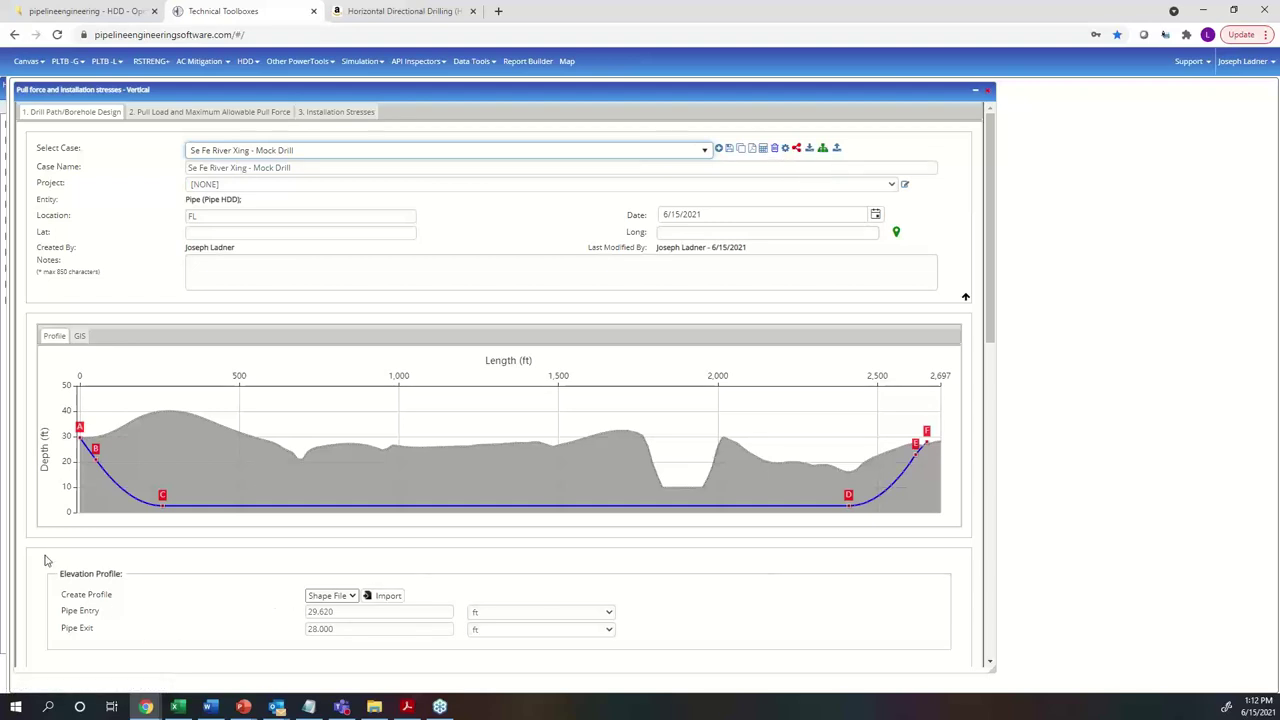
{"action": "scroll", "coordinate": [50, 548], "scroll_direction": "down", "scroll_amount": 2}
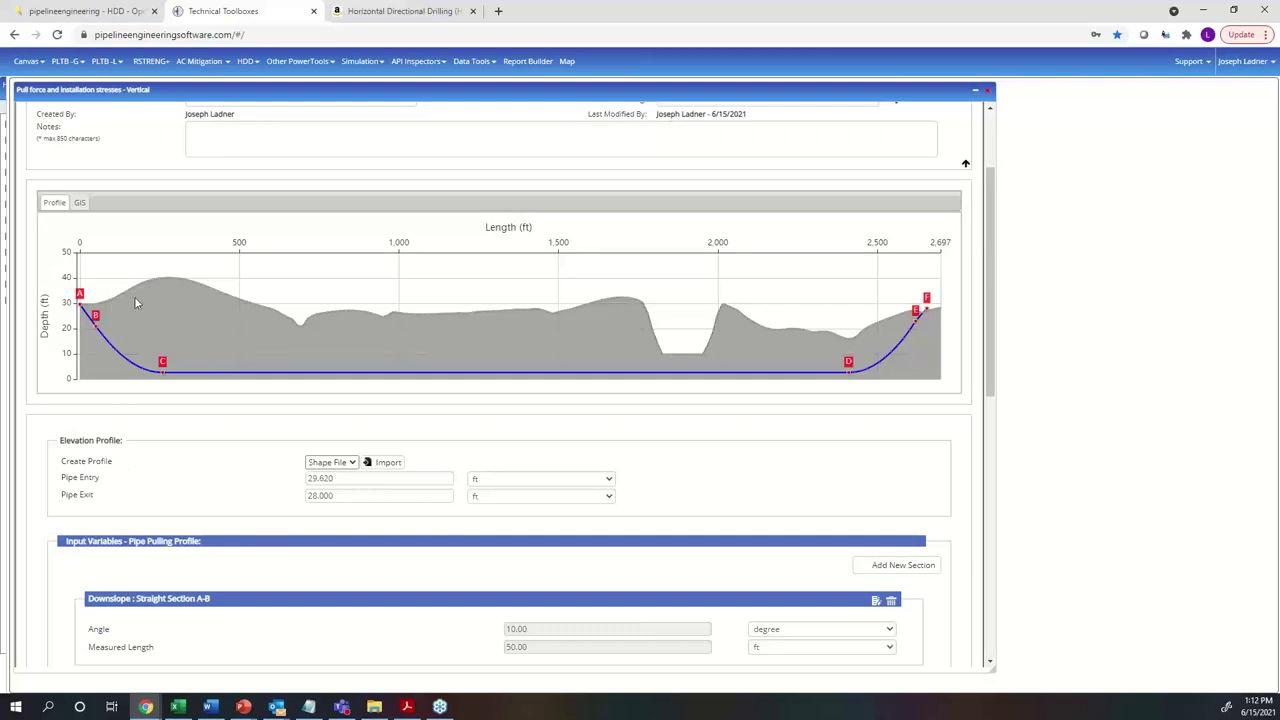
{"action": "left_click", "coordinate": [343, 462]}
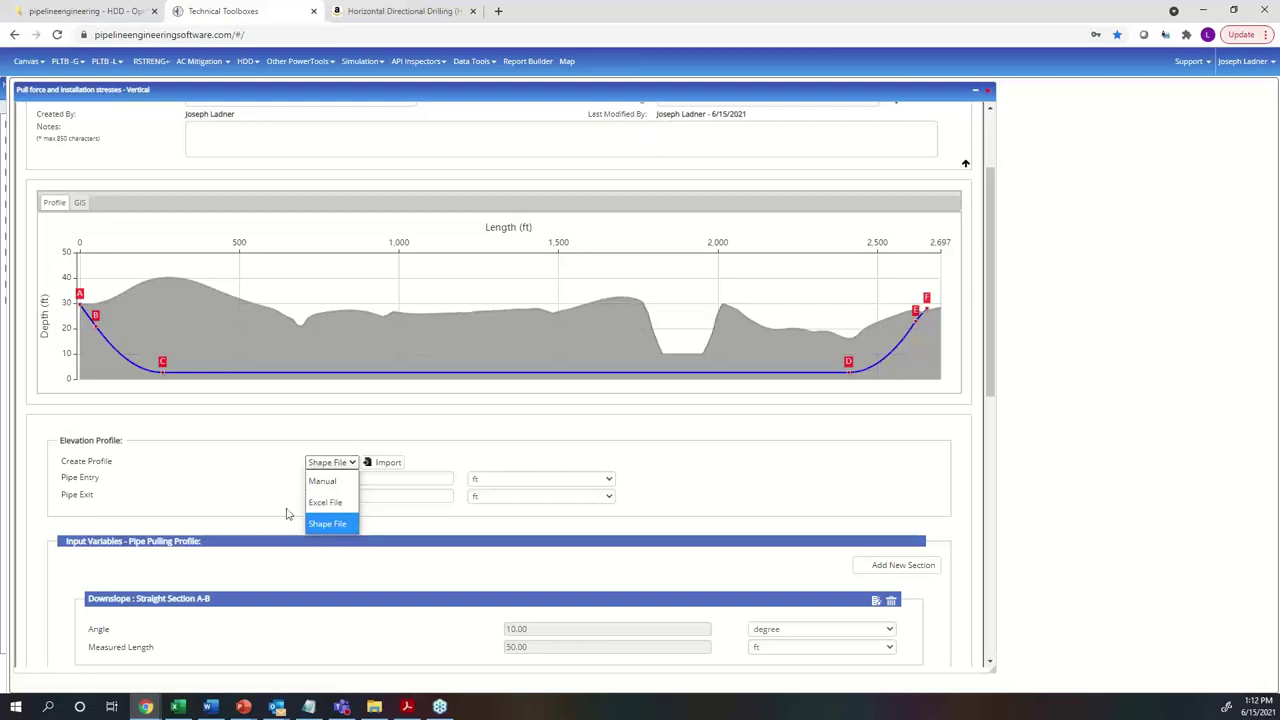
{"action": "left_click", "coordinate": [328, 523]}
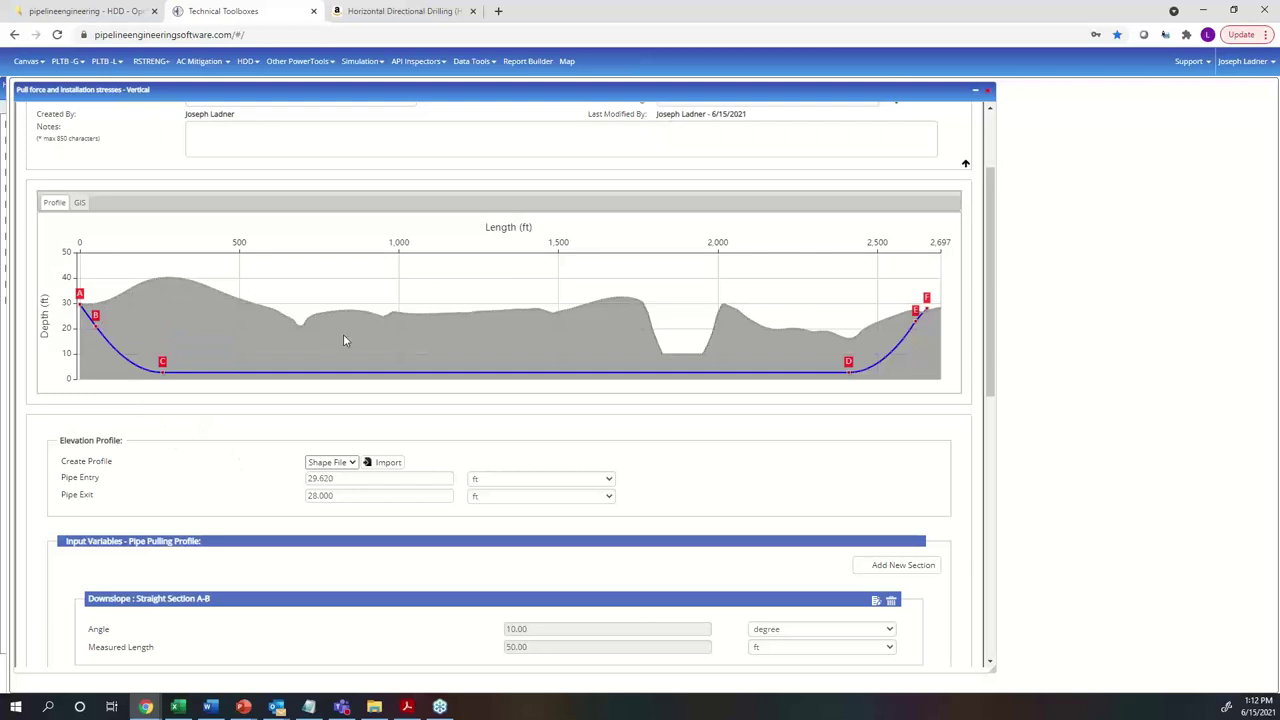
Step: Upload Santa Fe X-ing.kmz from the Google Earth Pro folder in the elevation import and choose it as the shape file
{"action": "left_click", "coordinate": [389, 462]}
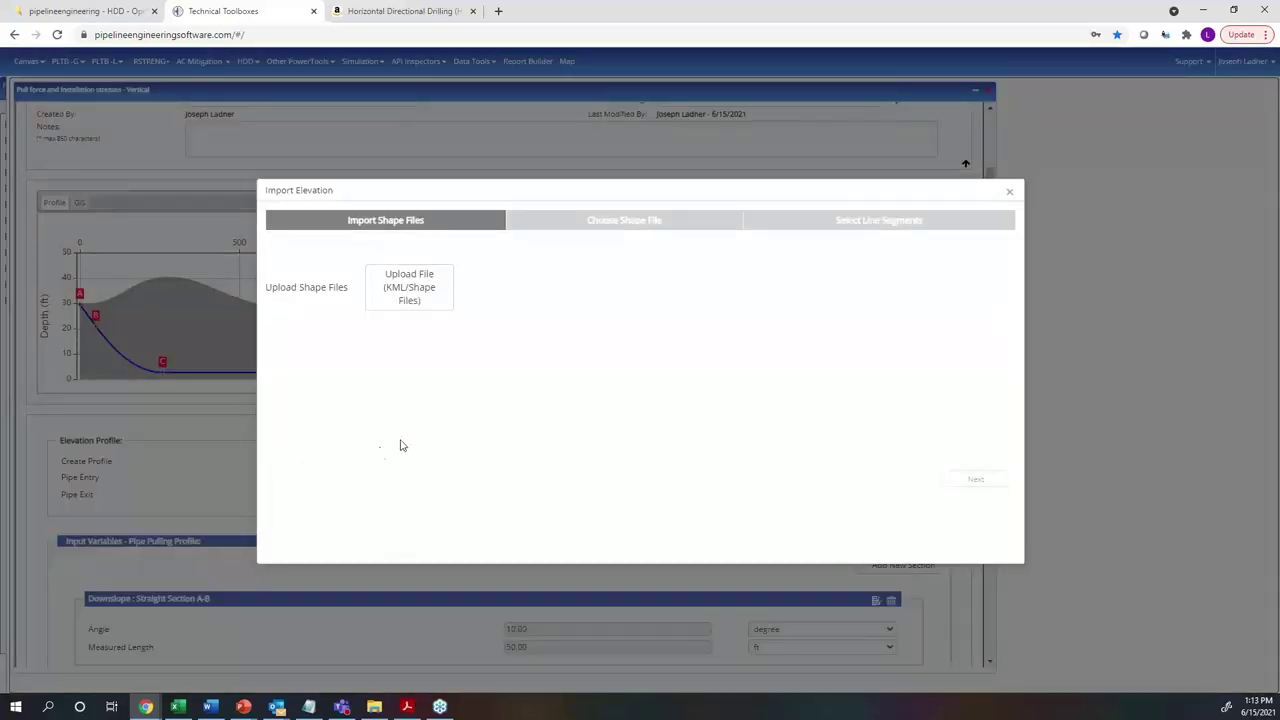
{"action": "left_click", "coordinate": [437, 296]}
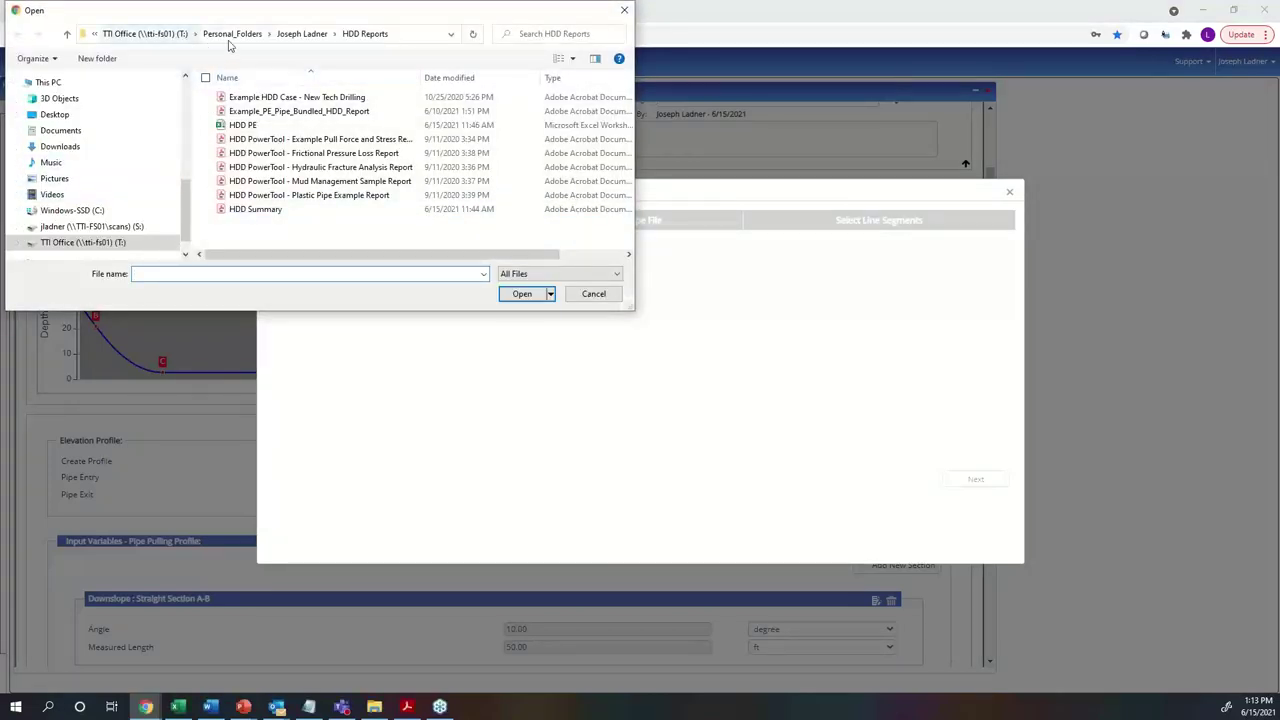
{"action": "left_click", "coordinate": [300, 34]}
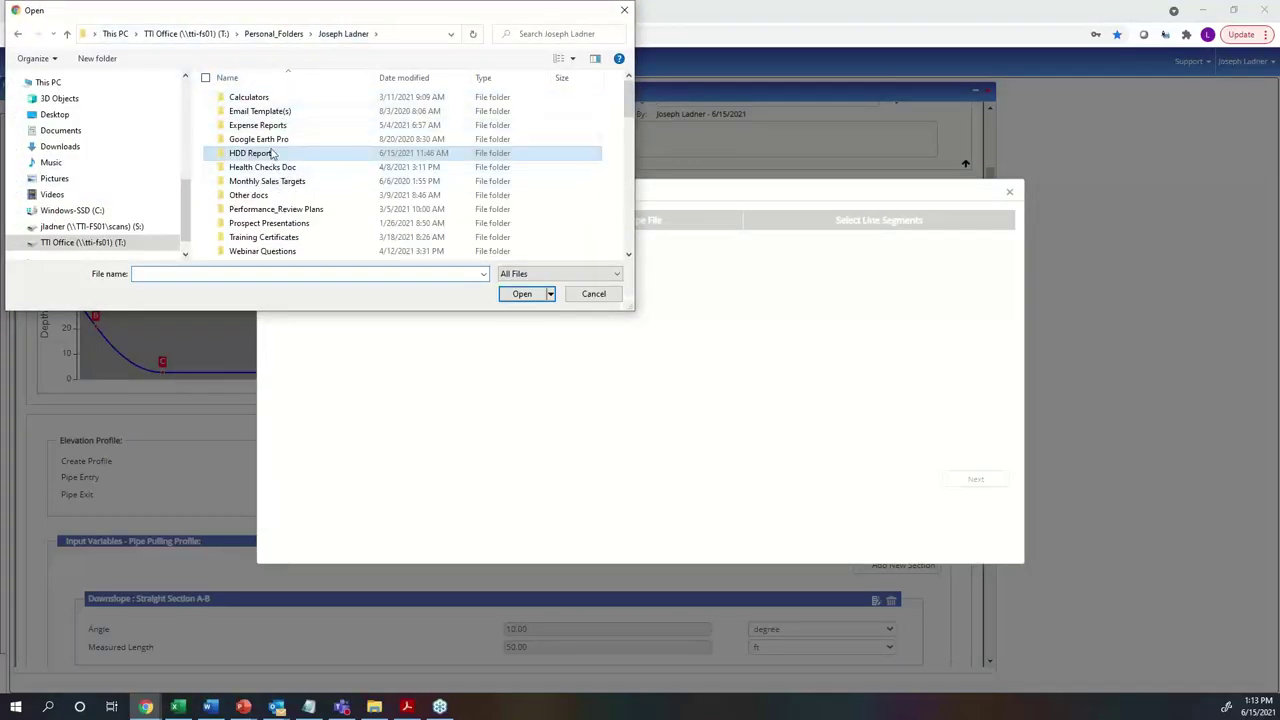
{"action": "double_click", "coordinate": [276, 140]}
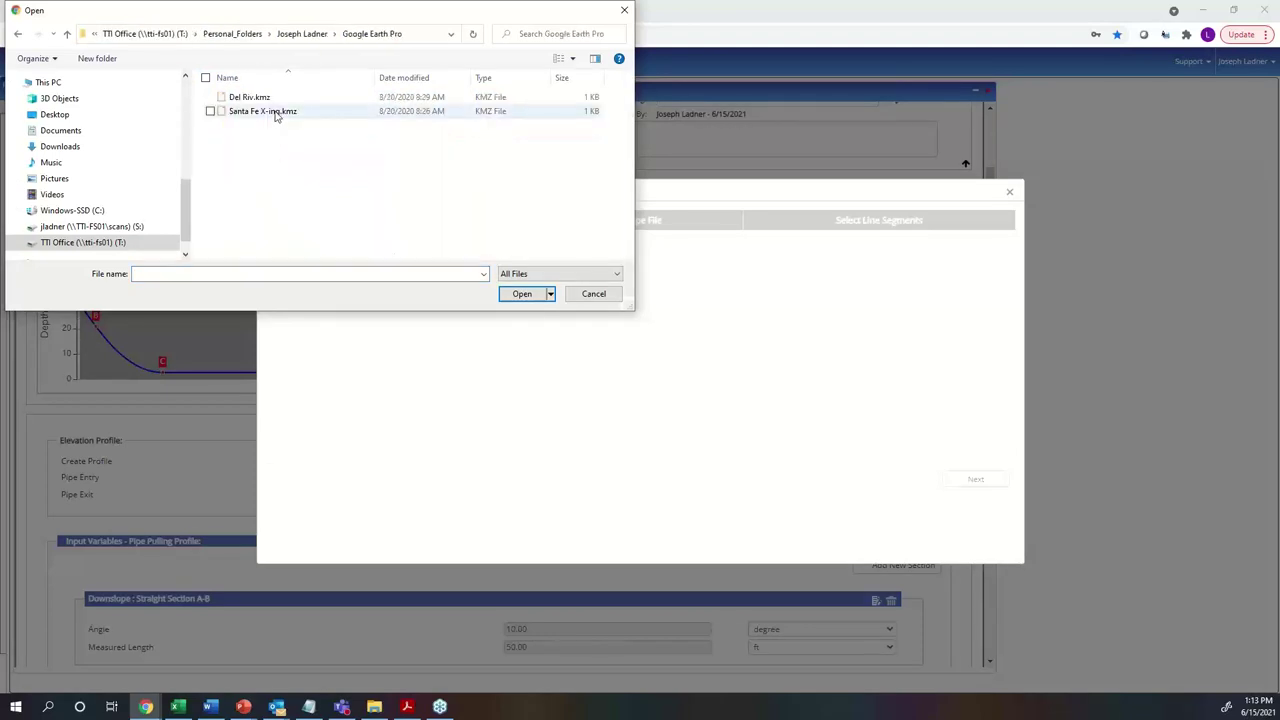
{"action": "left_click", "coordinate": [277, 113]}
{"action": "left_click", "coordinate": [518, 295]}
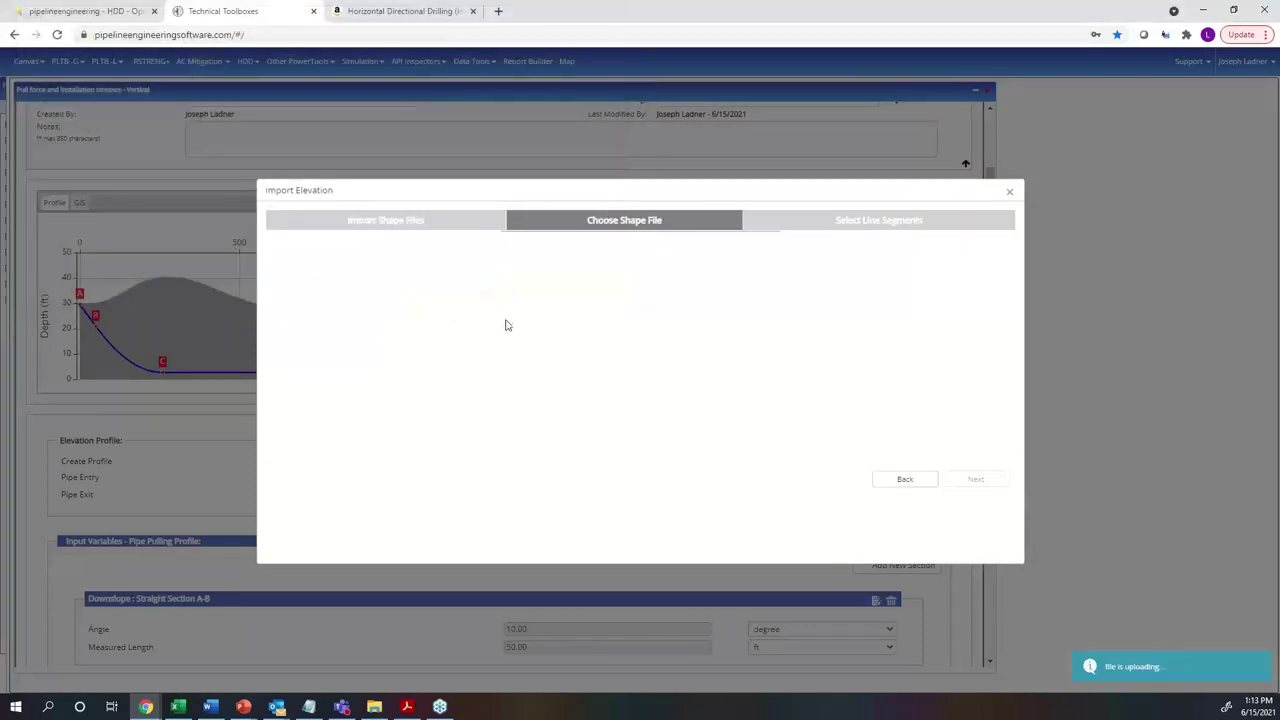
{"action": "left_click", "coordinate": [496, 240]}
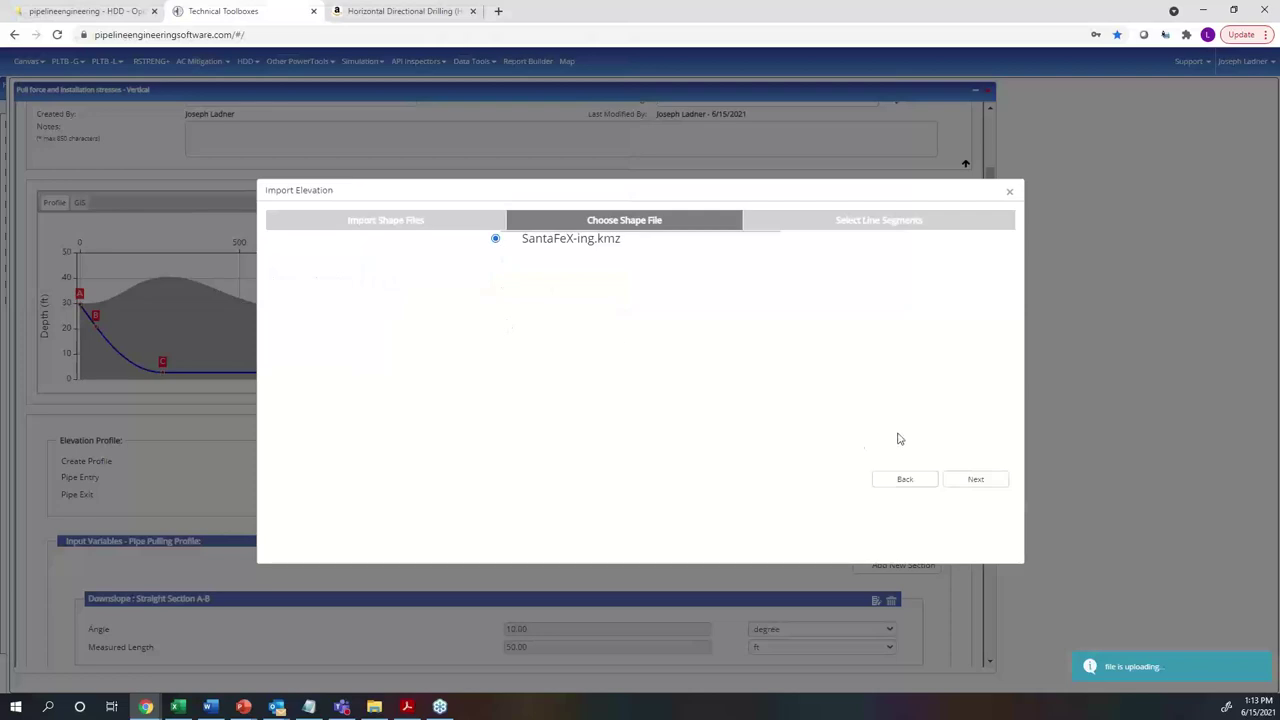
{"action": "left_click", "coordinate": [960, 480]}
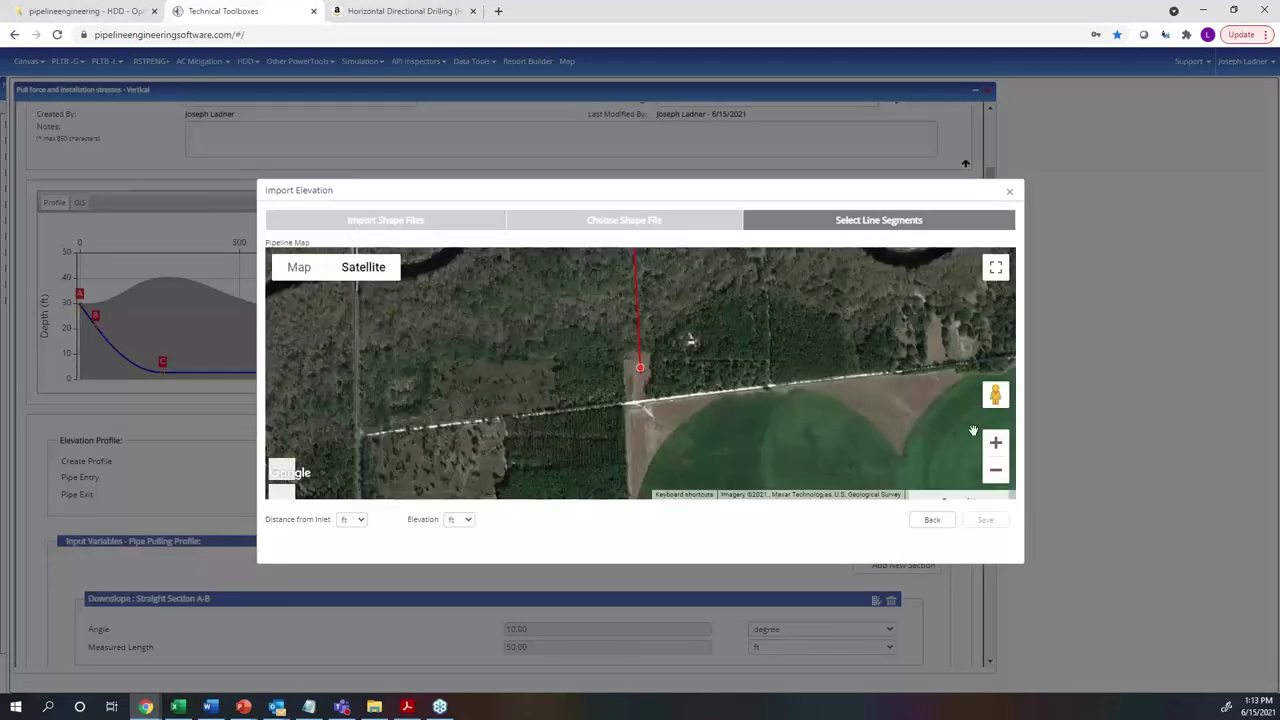
Step: View the whole crossing line on the import's pipeline map and close the elevation import without saving
{"action": "left_click", "coordinate": [996, 470]}
{"action": "left_click", "coordinate": [996, 470]}
{"action": "left_click", "coordinate": [996, 470]}
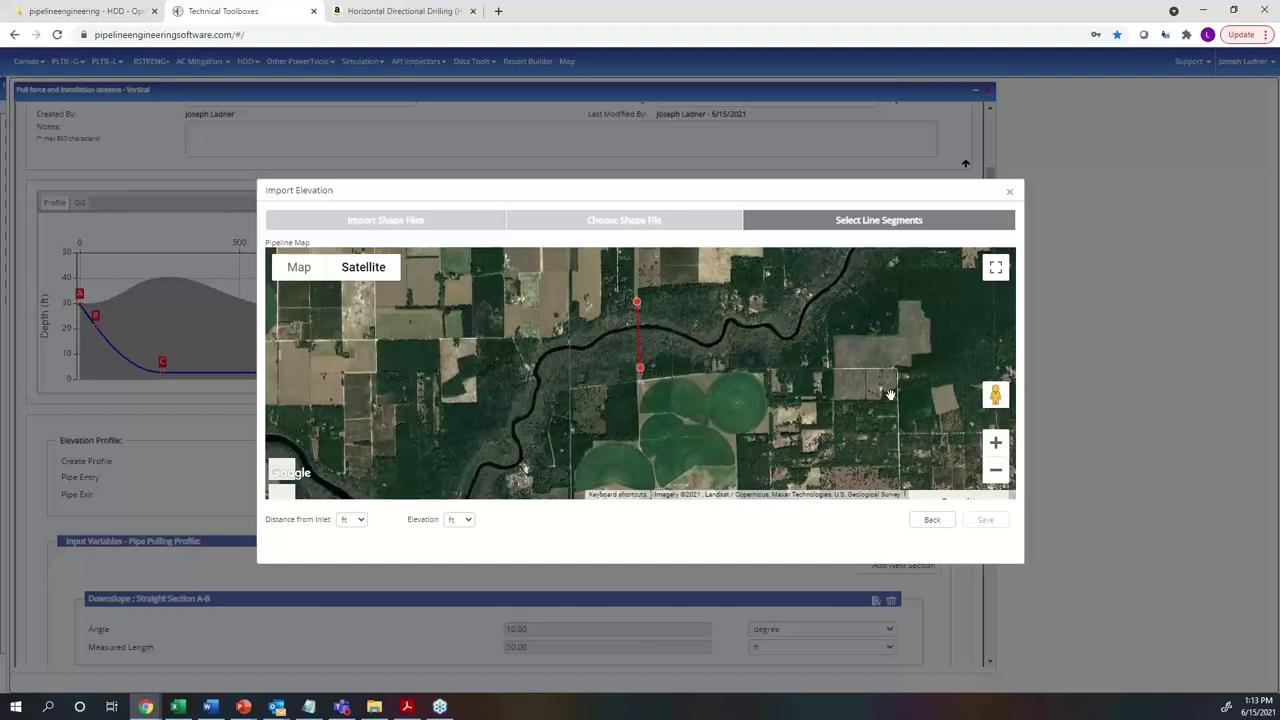
{"action": "left_click", "coordinate": [1009, 192]}
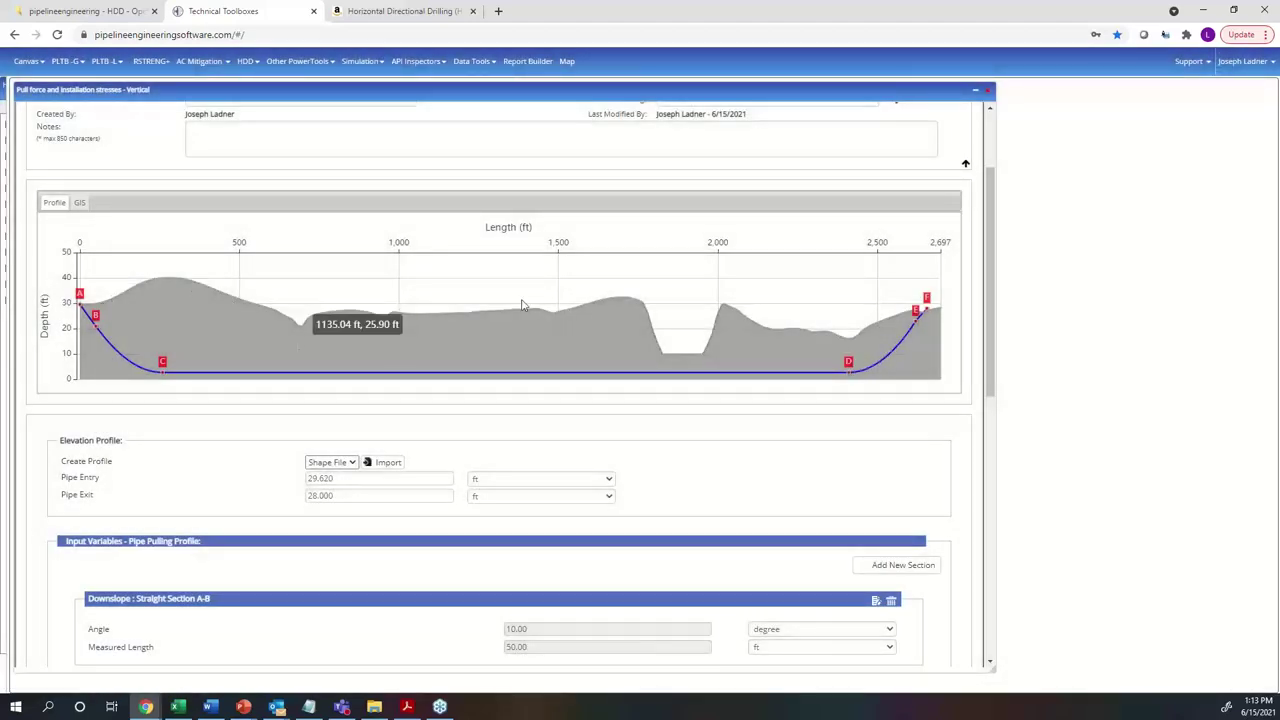
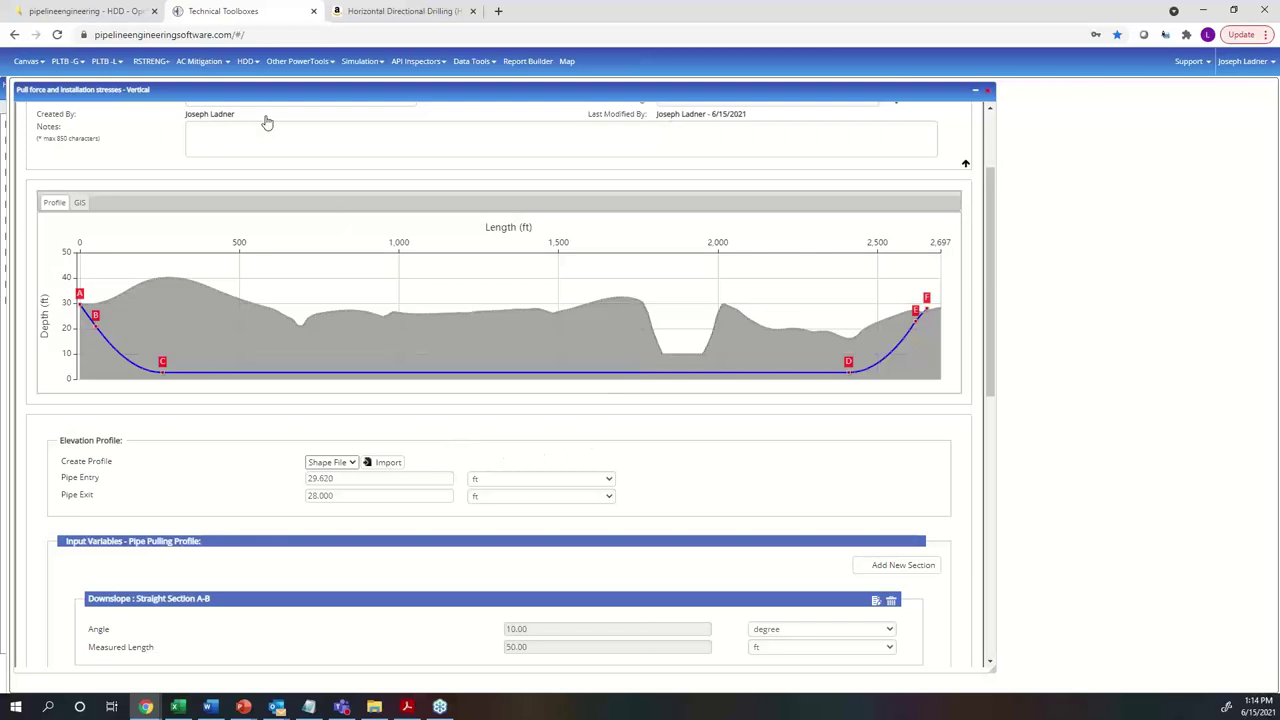
Step: Examine the crossing and its two end markers on the case's GIS satellite map, at wide and close range
{"action": "left_click", "coordinate": [246, 61]}
{"action": "mouse_move", "coordinate": [271, 150]}
{"action": "left_click", "coordinate": [80, 203]}
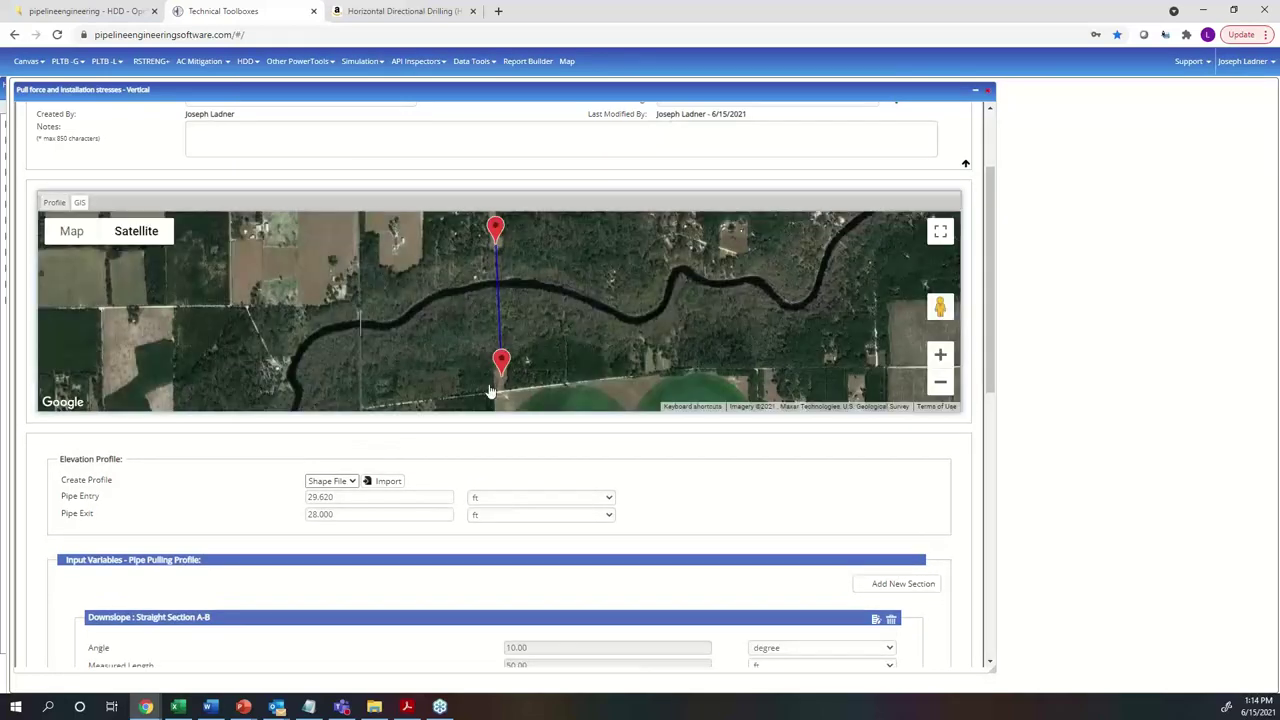
{"action": "left_click", "coordinate": [940, 382]}
{"action": "left_click", "coordinate": [940, 382]}
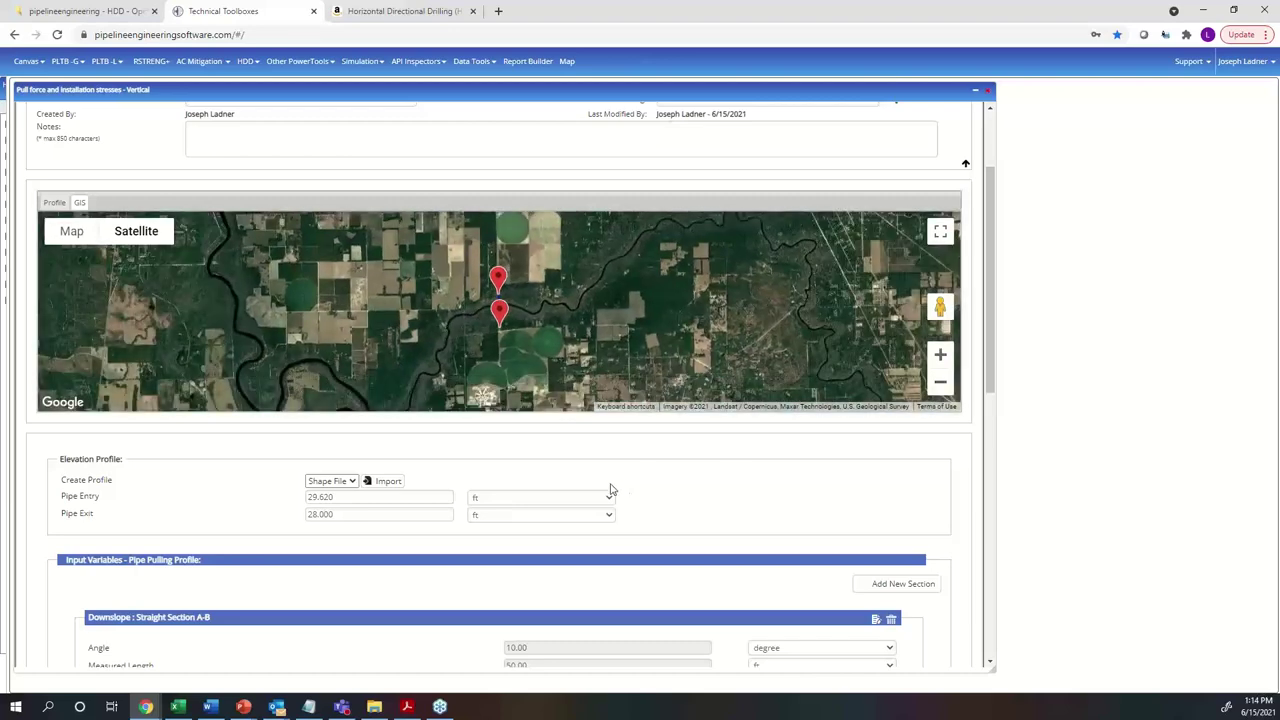
{"action": "left_click", "coordinate": [938, 356]}
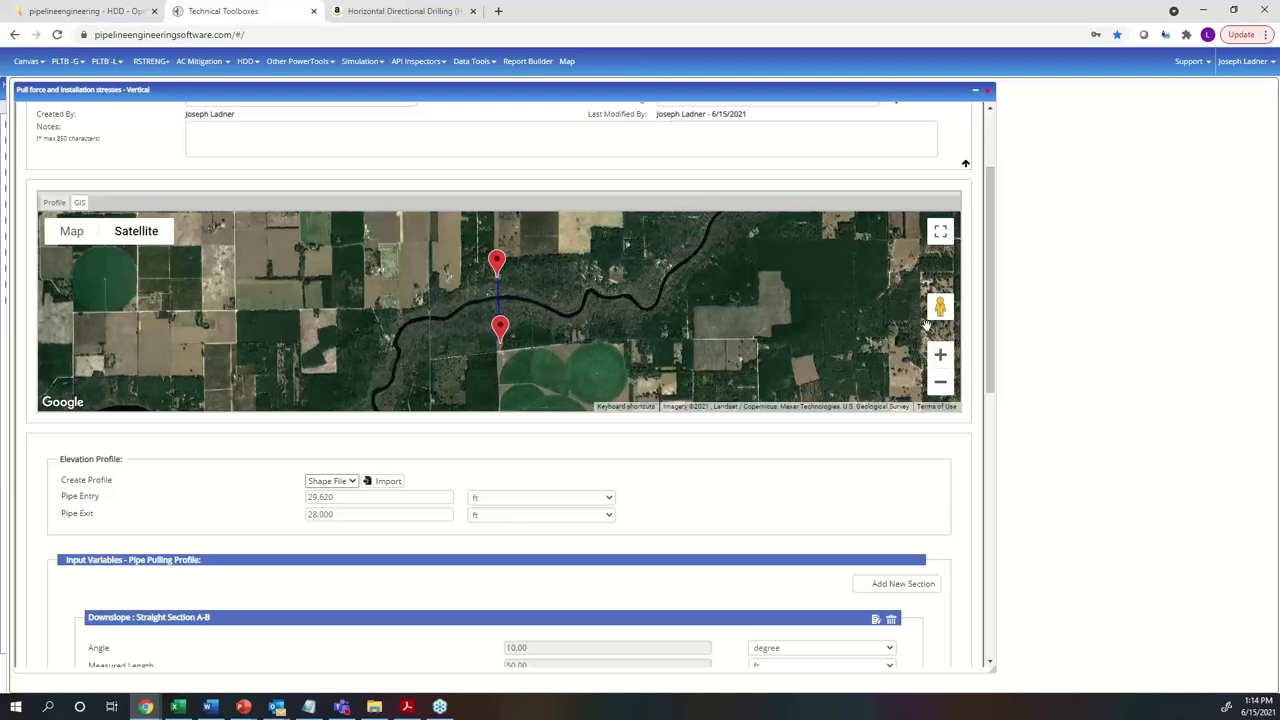
{"action": "left_click", "coordinate": [941, 356]}
{"action": "left_click", "coordinate": [941, 356]}
{"action": "left_click_drag", "start_coordinate": [551, 354], "coordinate": [518, 248]}
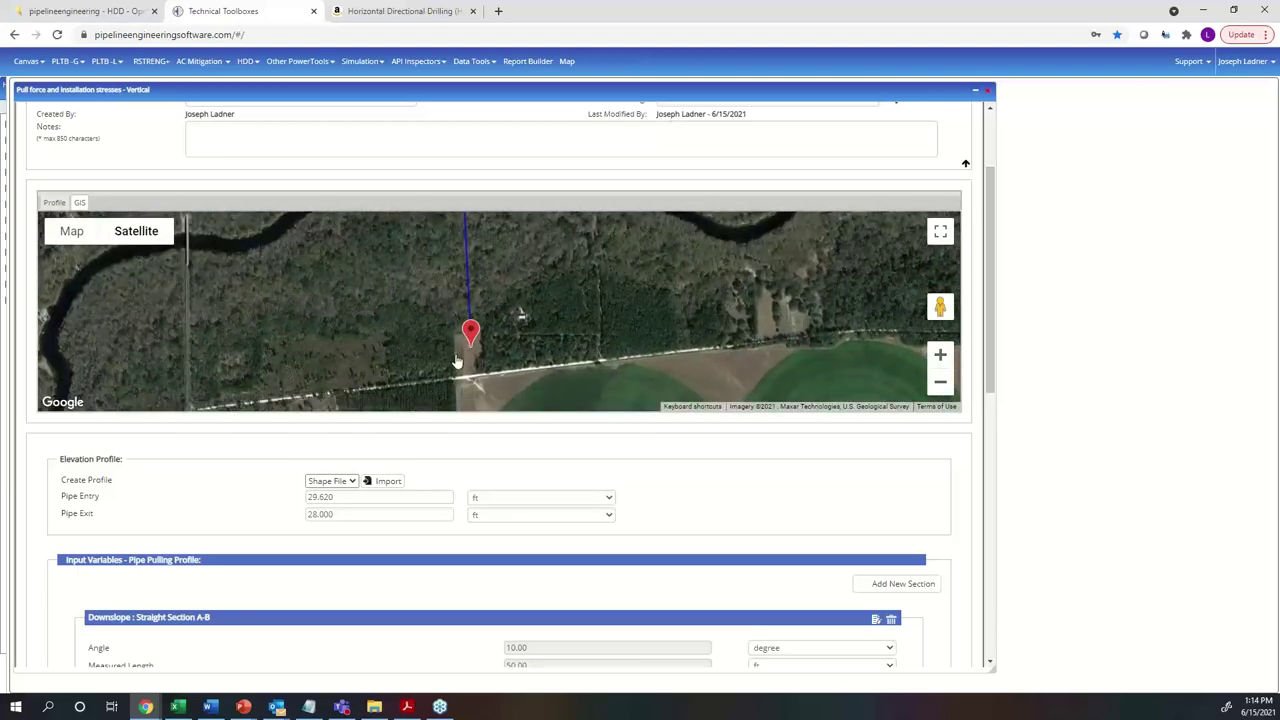
{"action": "left_click_drag", "start_coordinate": [520, 277], "coordinate": [536, 380]}
{"action": "left_click", "coordinate": [940, 382]}
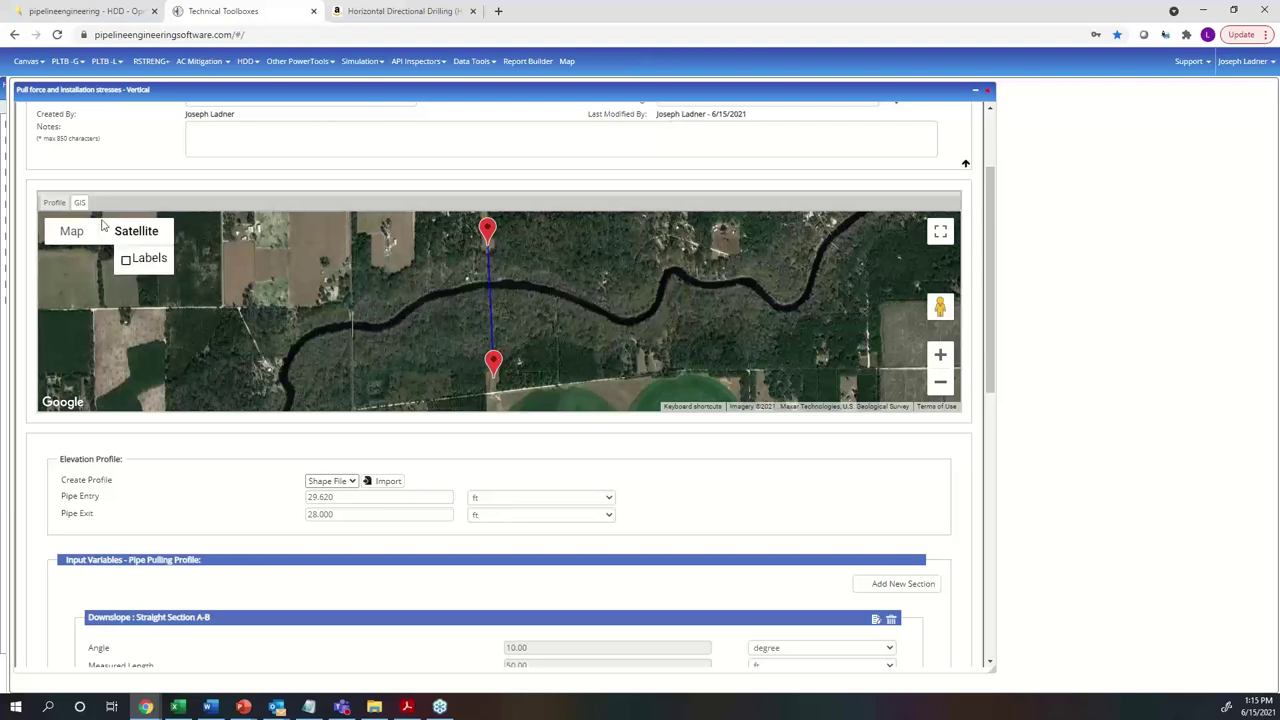
Step: Compare the drill path's elevation profile with its GIS map, ending on the profile view
{"action": "left_click", "coordinate": [54, 202]}
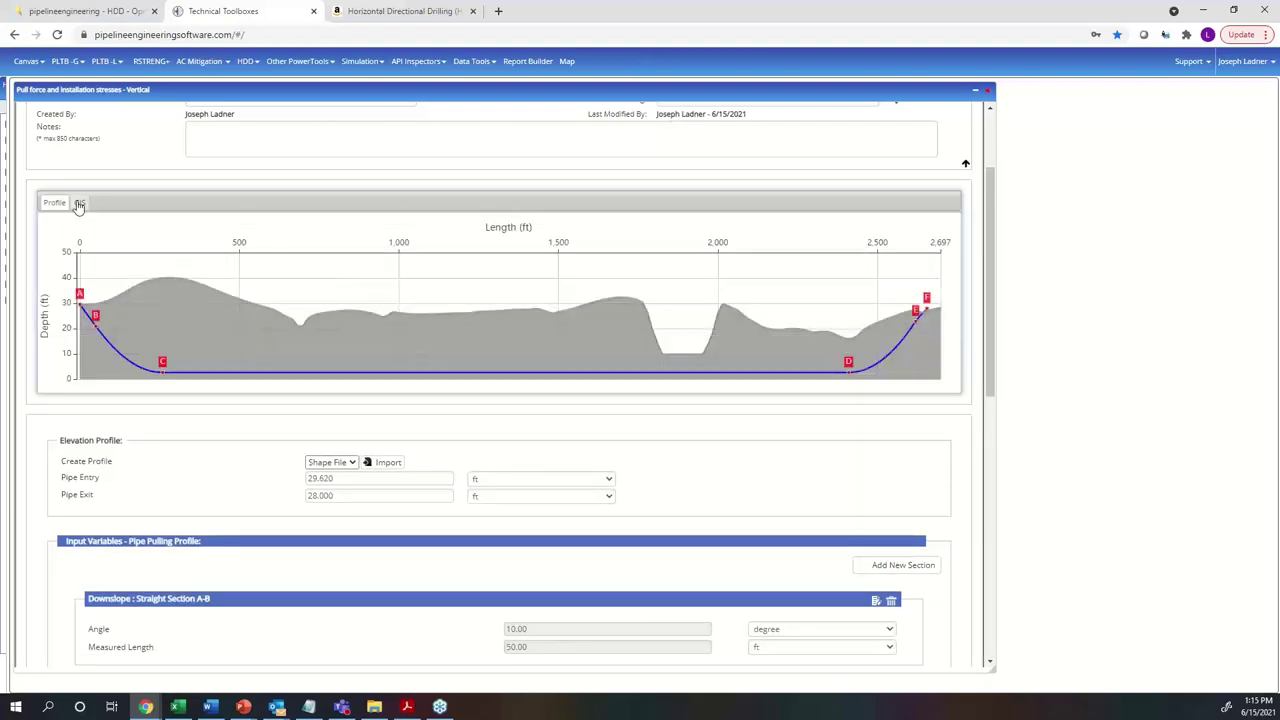
{"action": "left_click", "coordinate": [79, 204]}
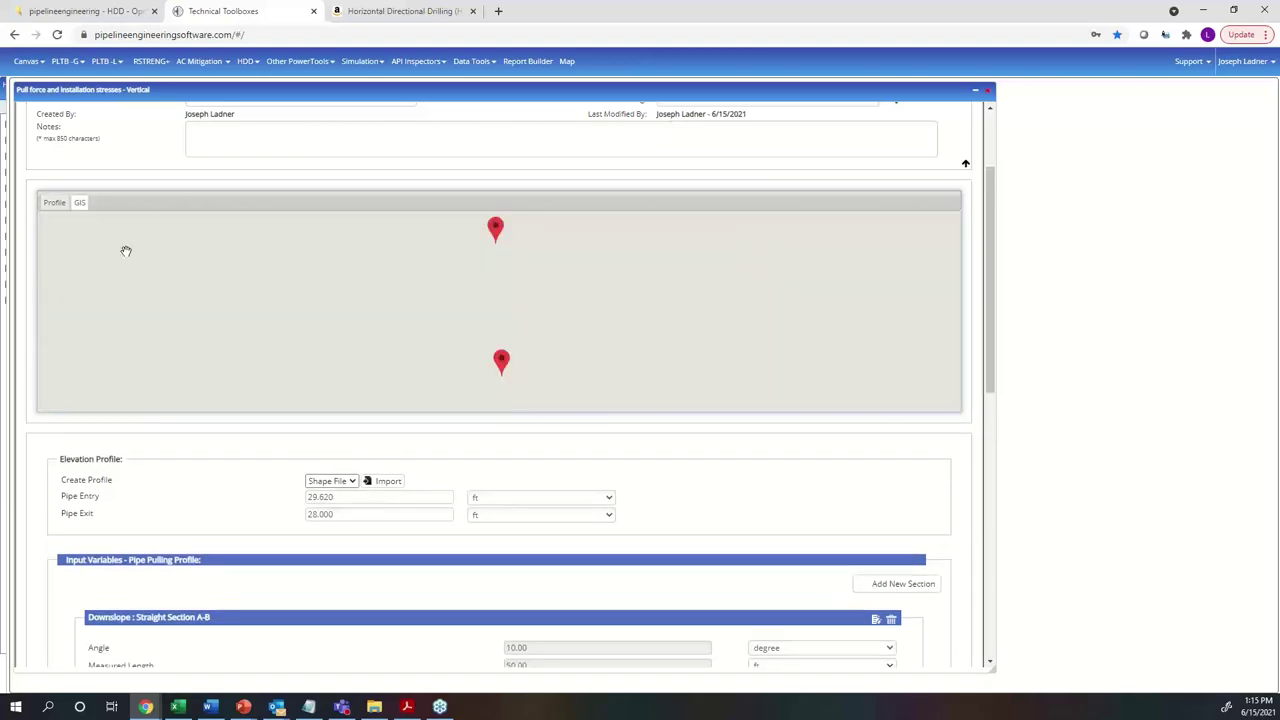
{"action": "left_click", "coordinate": [54, 203]}
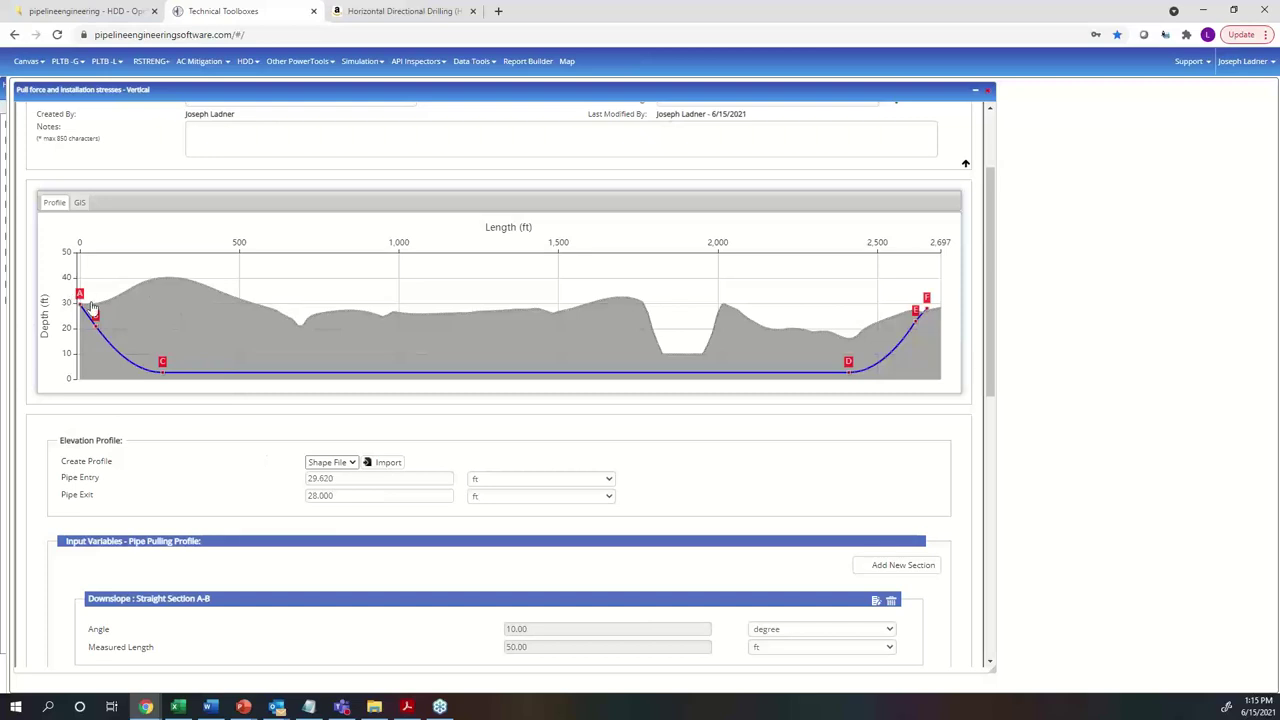
{"action": "mouse_move", "coordinate": [935, 319]}
Step: Check the Pipe Entry and Pipe Exit elevations in the Elevation Profile inputs
{"action": "scroll", "coordinate": [200, 500], "scroll_direction": "down", "scroll_amount": 1}
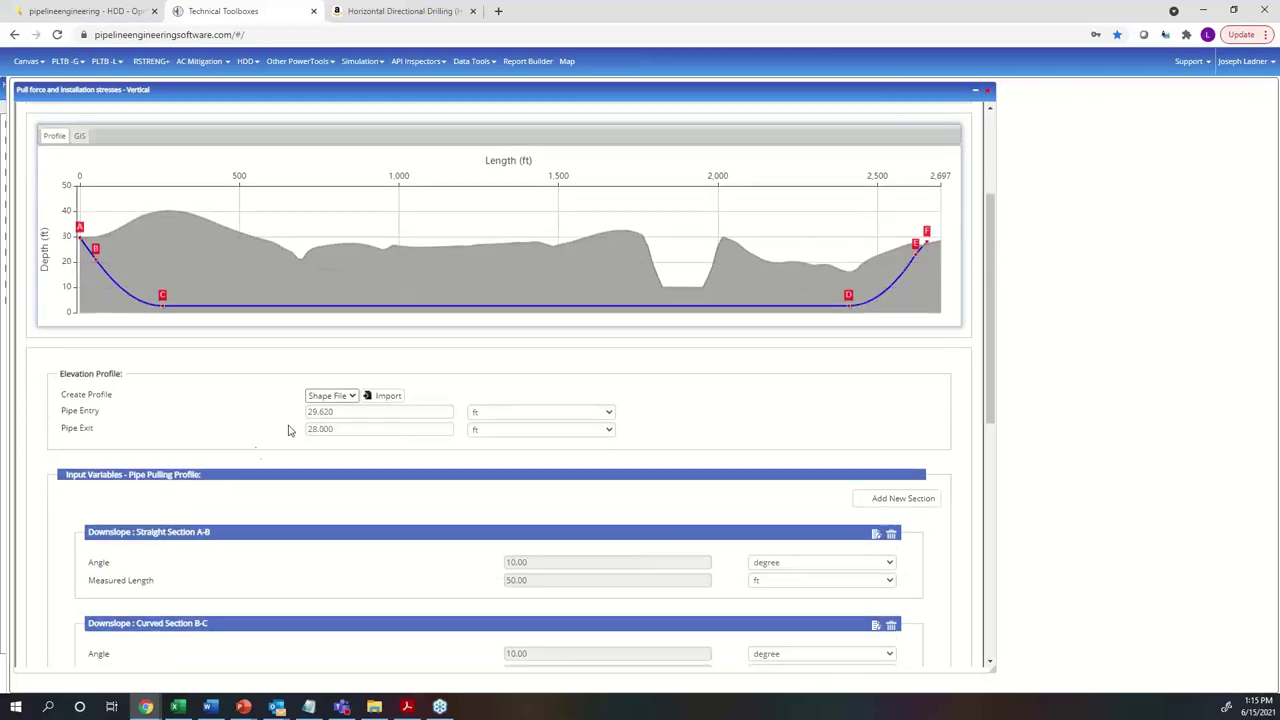
{"action": "double_click", "coordinate": [352, 411]}
{"action": "key", "text": "Tab"}
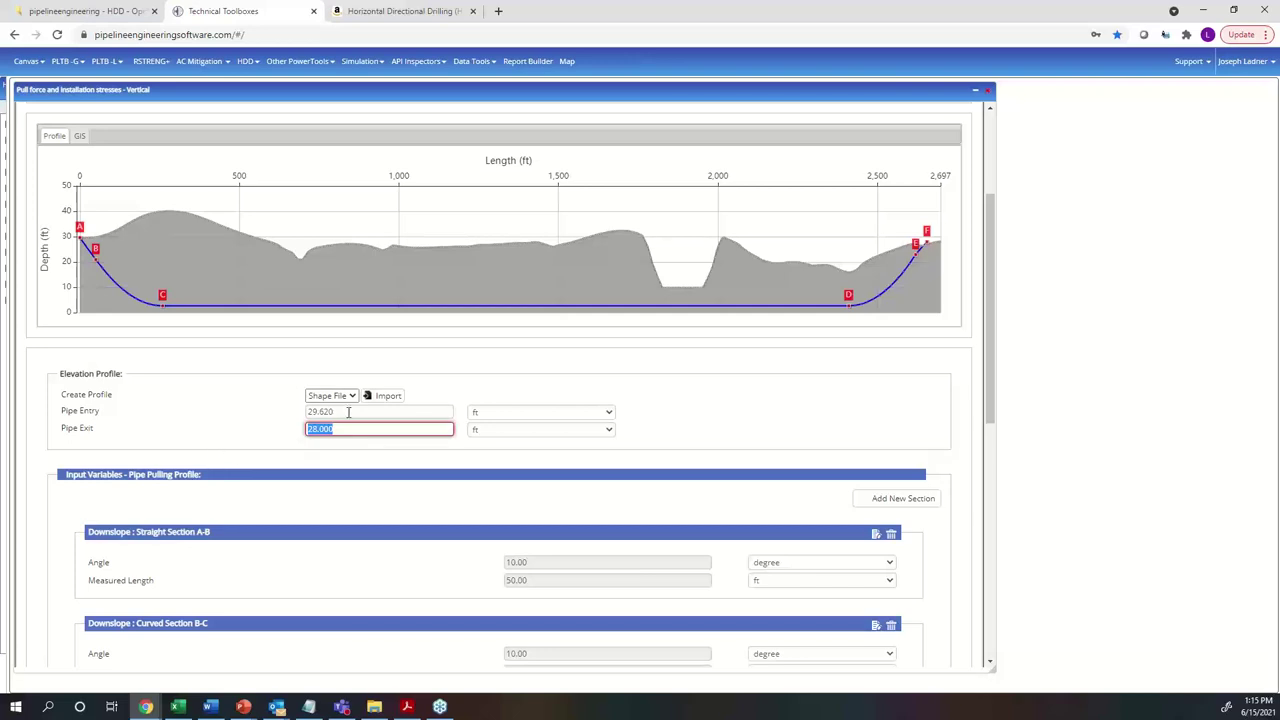
{"action": "key", "text": "shift+Tab"}
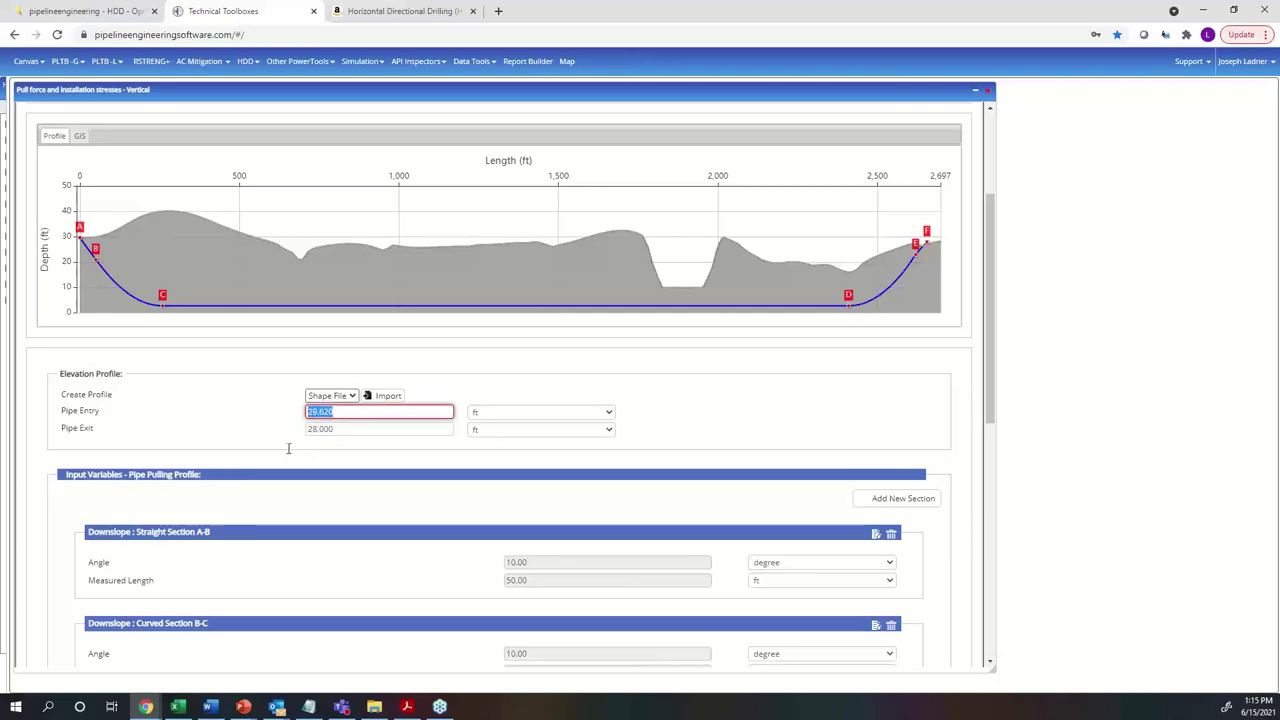
Step: Compare the borehole profile points A to F with the pipe pulling profile's straight and curved section inputs
{"action": "scroll", "coordinate": [810, 393], "scroll_direction": "up", "scroll_amount": 1}
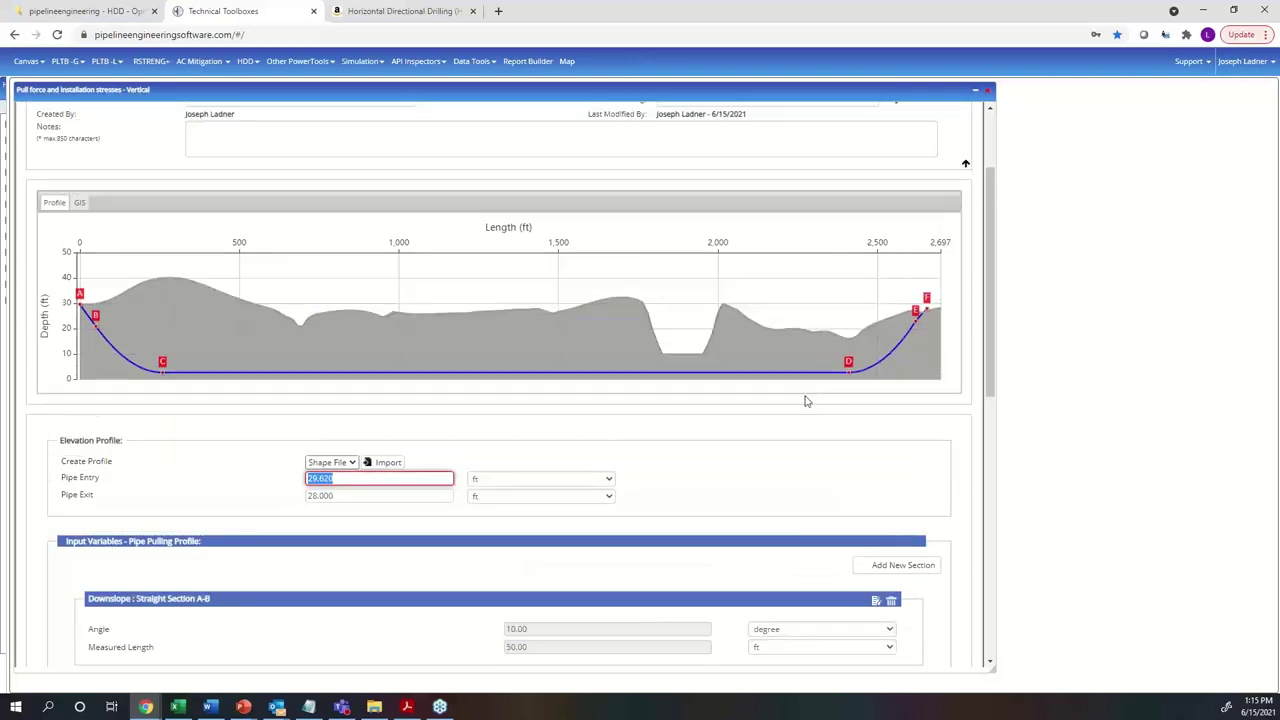
{"action": "scroll", "coordinate": [799, 398], "scroll_direction": "down", "scroll_amount": 2}
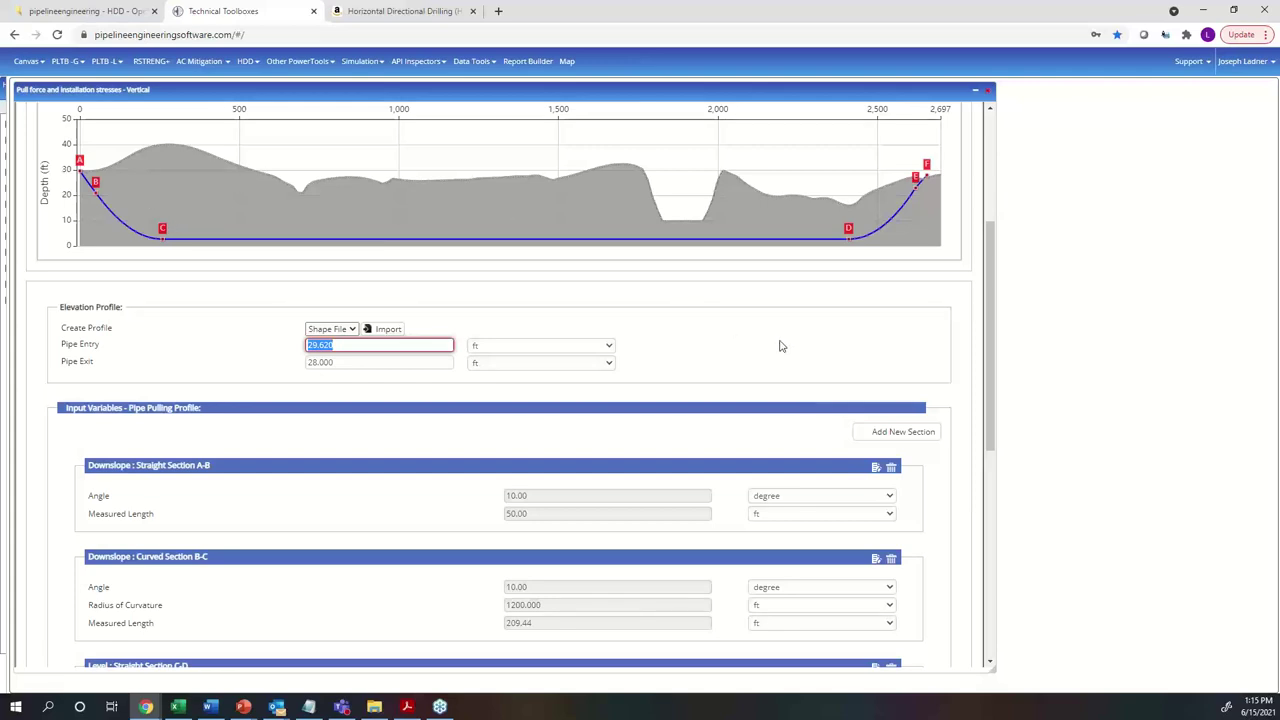
{"action": "scroll", "coordinate": [781, 346], "scroll_direction": "up", "scroll_amount": 3}
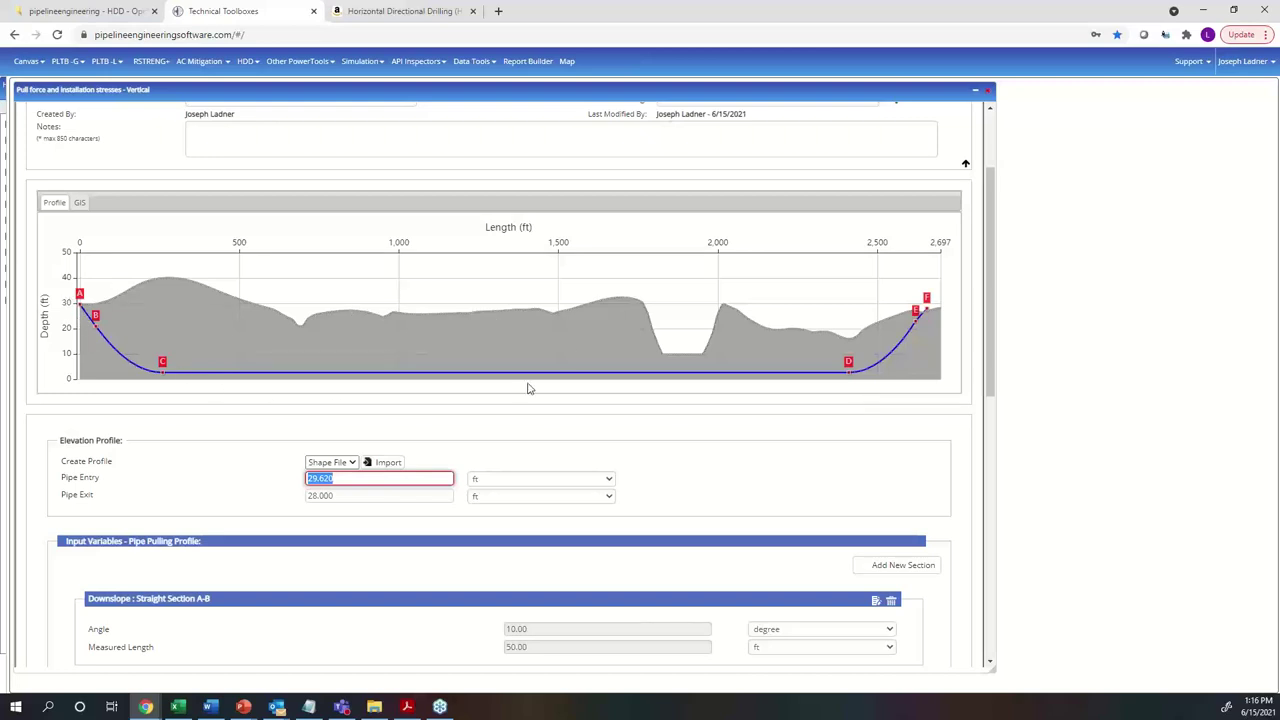
{"action": "scroll", "coordinate": [668, 462], "scroll_direction": "down", "scroll_amount": 2}
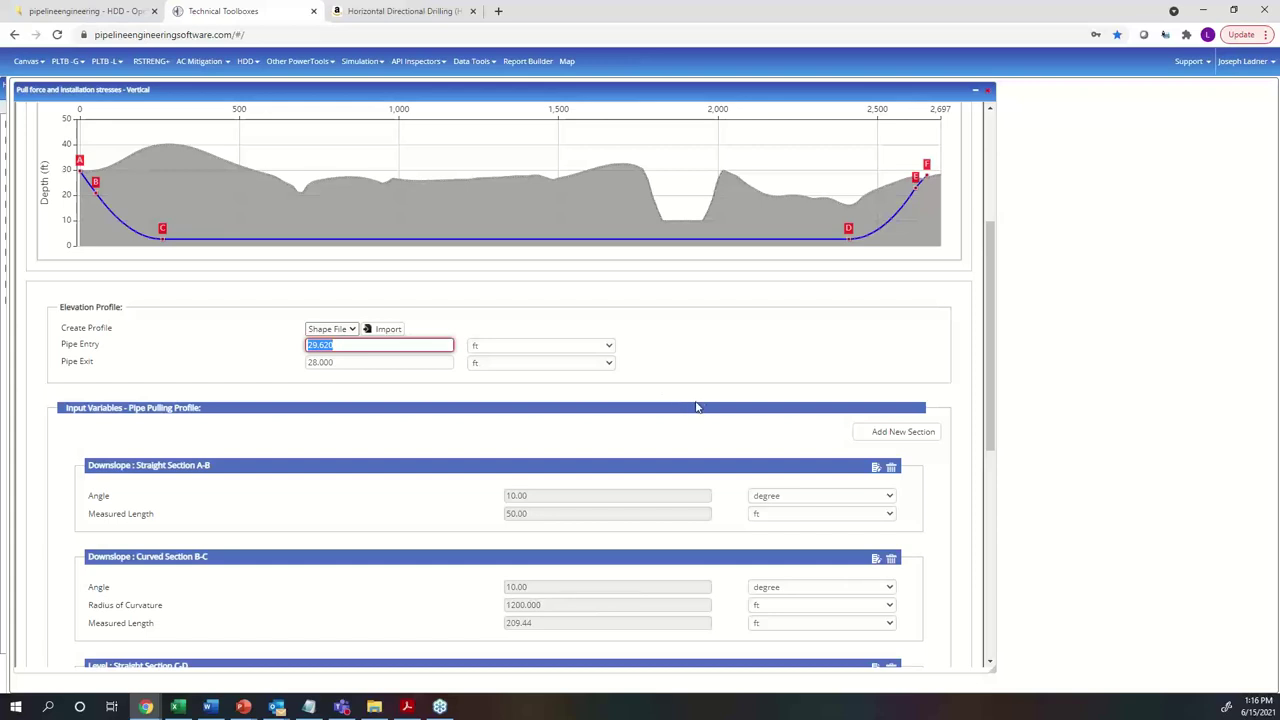
{"action": "scroll", "coordinate": [697, 407], "scroll_direction": "up", "scroll_amount": 1}
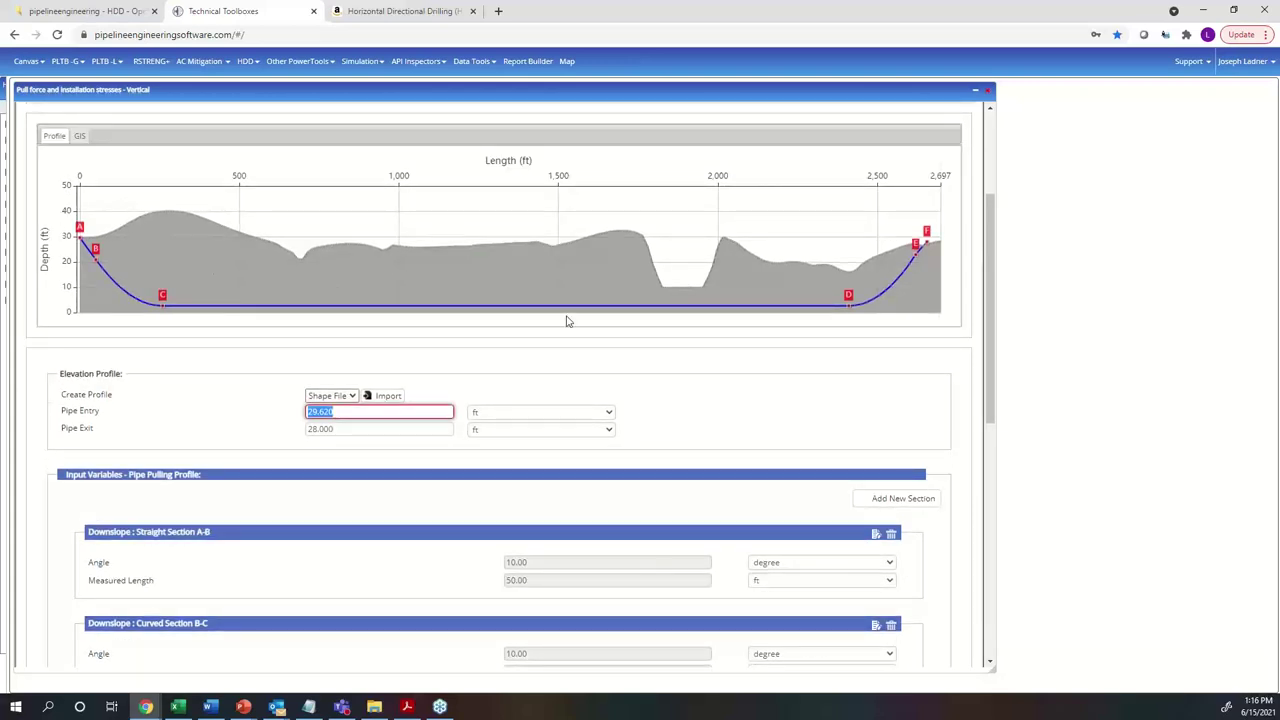
{"action": "scroll", "coordinate": [780, 449], "scroll_direction": "down", "scroll_amount": 5}
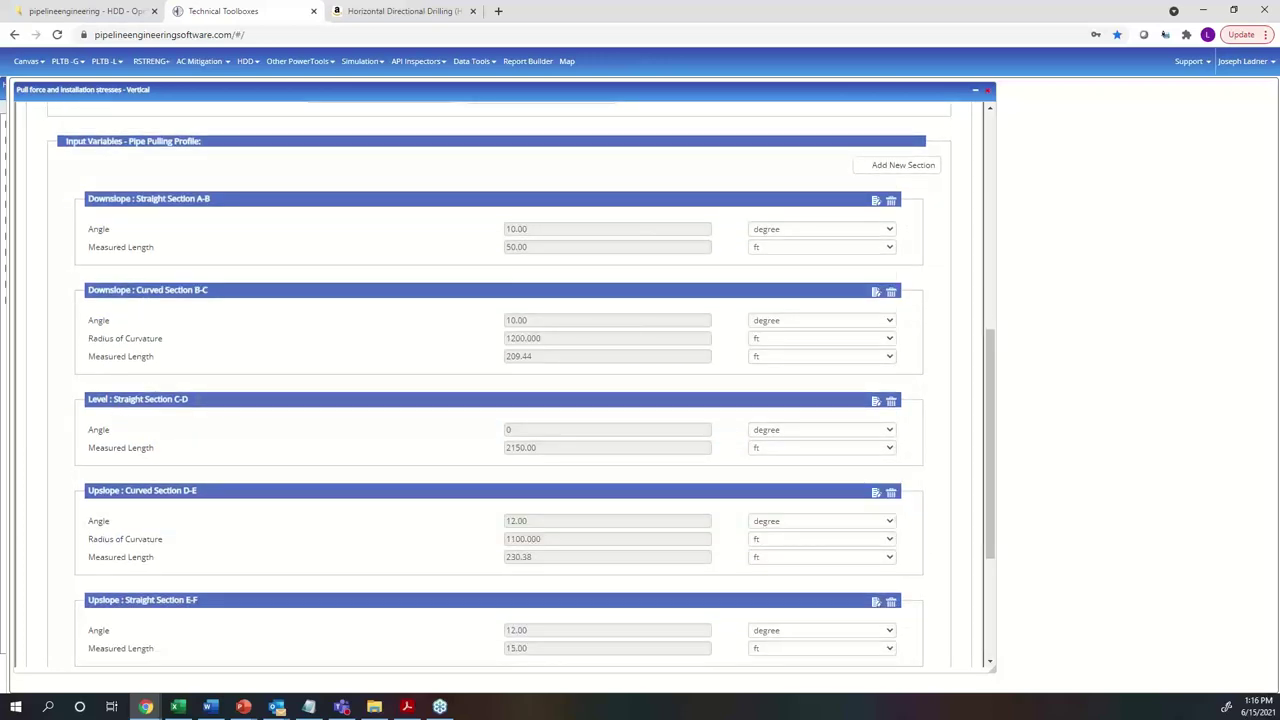
{"action": "scroll", "coordinate": [357, 317], "scroll_direction": "up", "scroll_amount": 3}
{"action": "scroll", "coordinate": [528, 591], "scroll_direction": "down", "scroll_amount": 2}
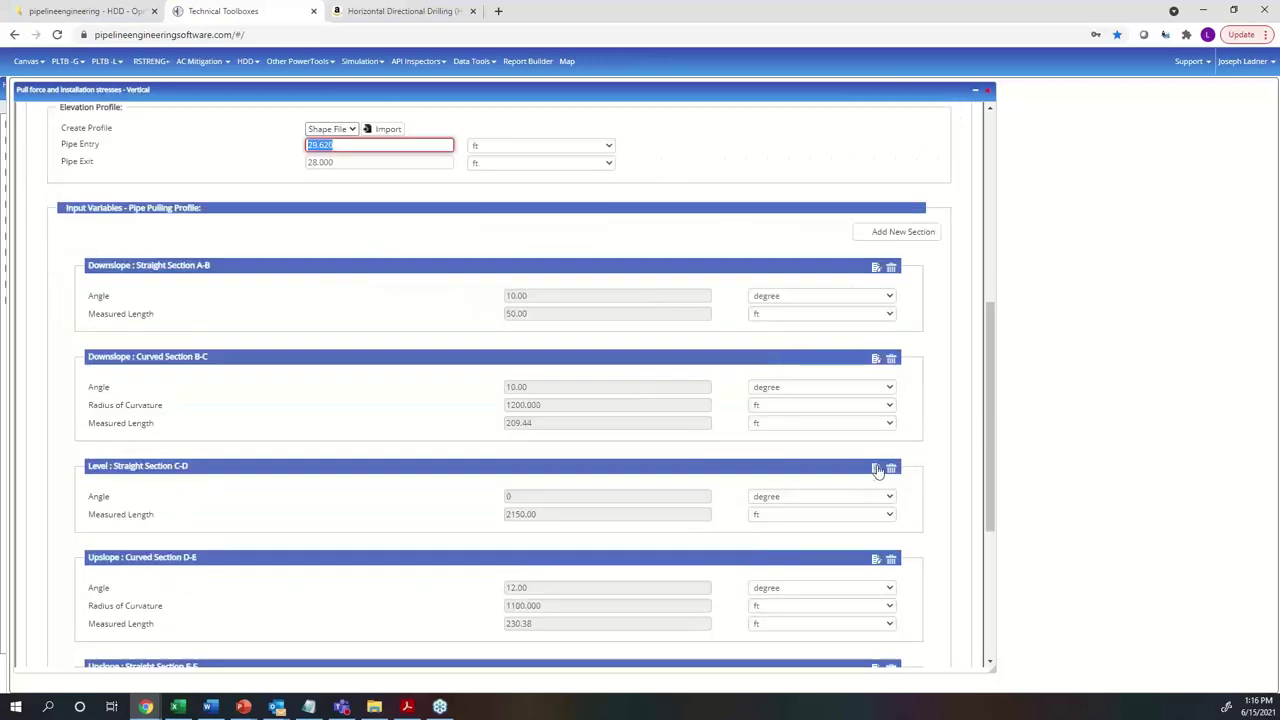
Step: Open the settings of level straight section C-D, close them without saving and return to the profile chart
{"action": "left_click", "coordinate": [876, 468]}
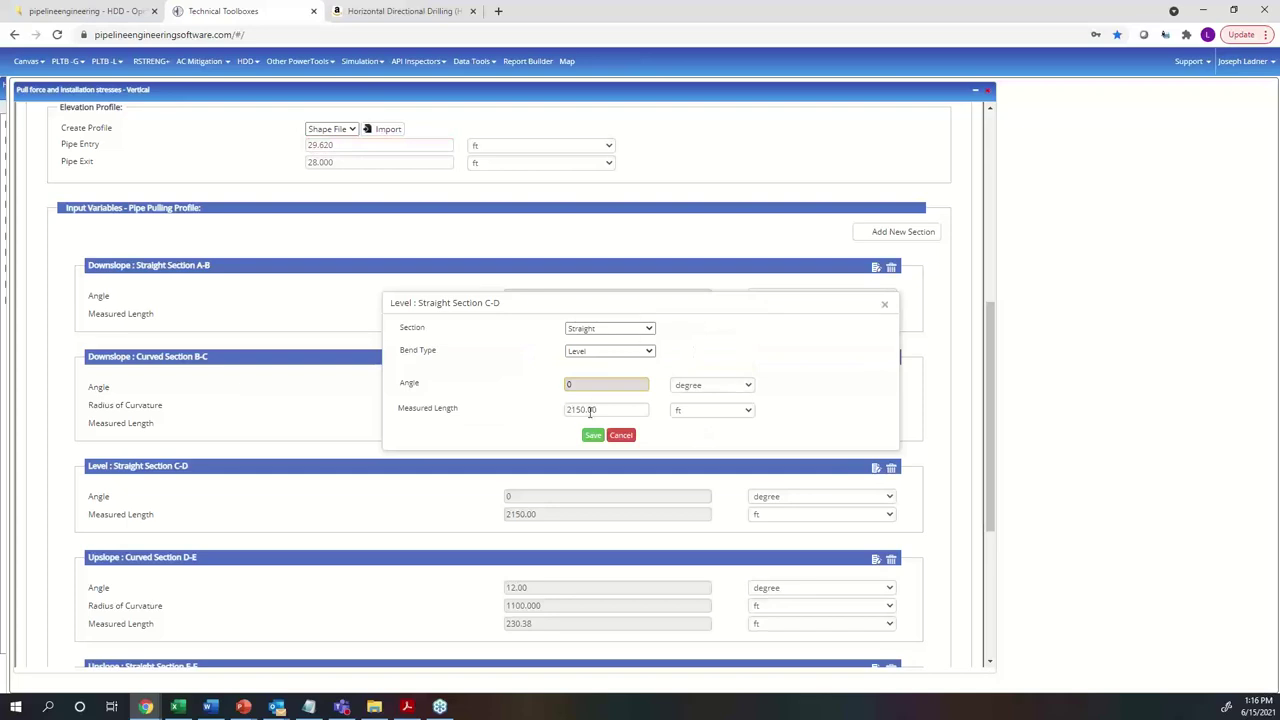
{"action": "left_click", "coordinate": [884, 304]}
{"action": "scroll", "coordinate": [730, 441], "scroll_direction": "up", "scroll_amount": 2}
{"action": "scroll", "coordinate": [730, 441], "scroll_direction": "up", "scroll_amount": 1}
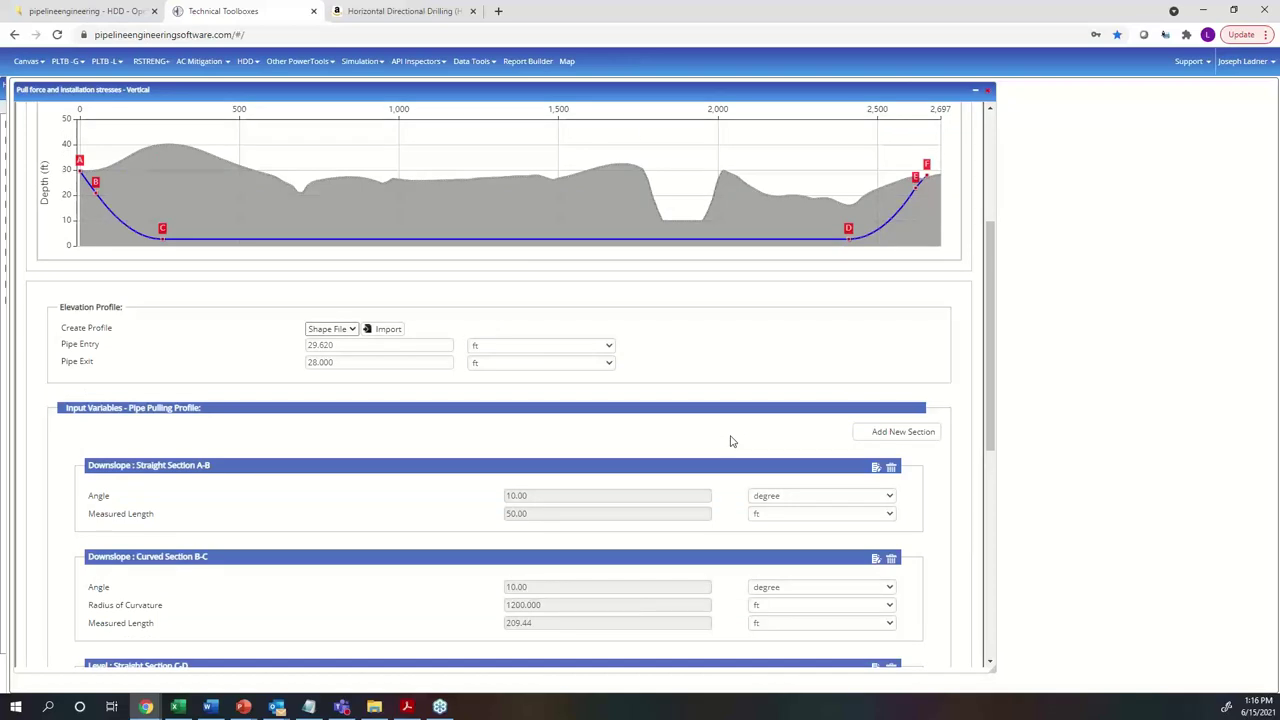
Step: Delete the upslope straight section E-F from the pipe pulling profile and recalculate the borehole
{"action": "scroll", "coordinate": [730, 441], "scroll_direction": "up", "scroll_amount": 2}
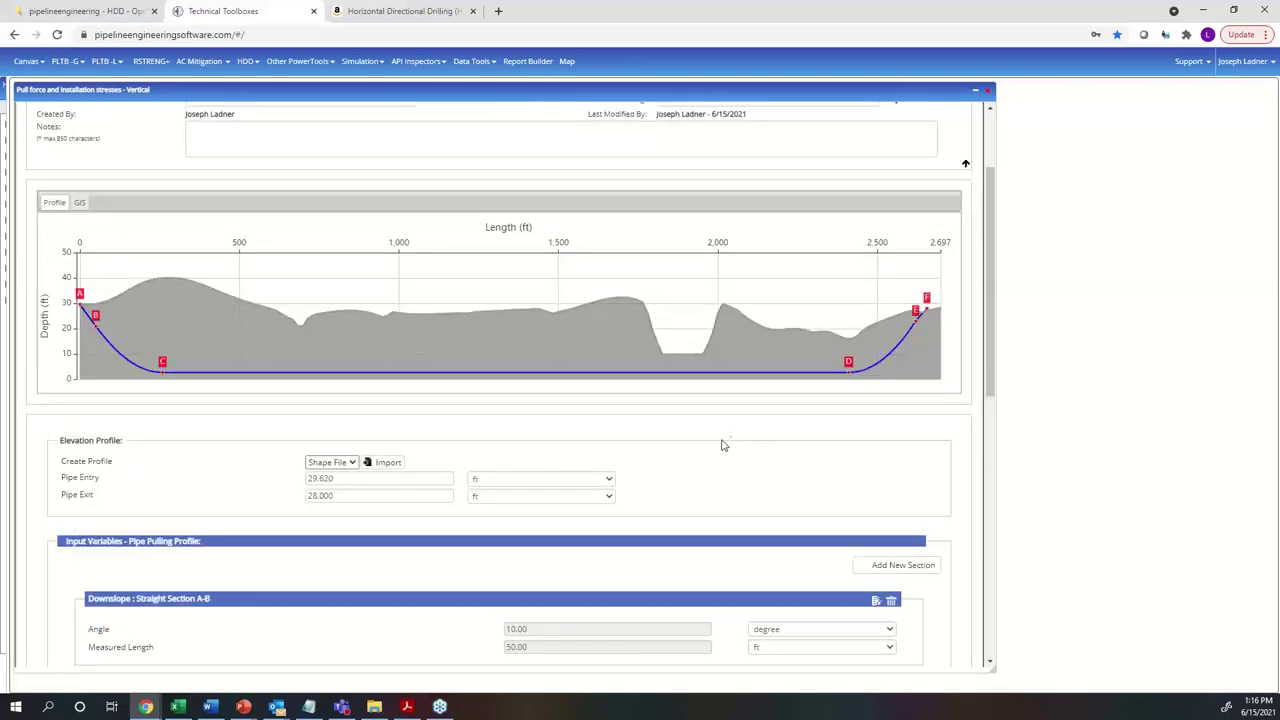
{"action": "scroll", "coordinate": [801, 431], "scroll_direction": "down", "scroll_amount": 1}
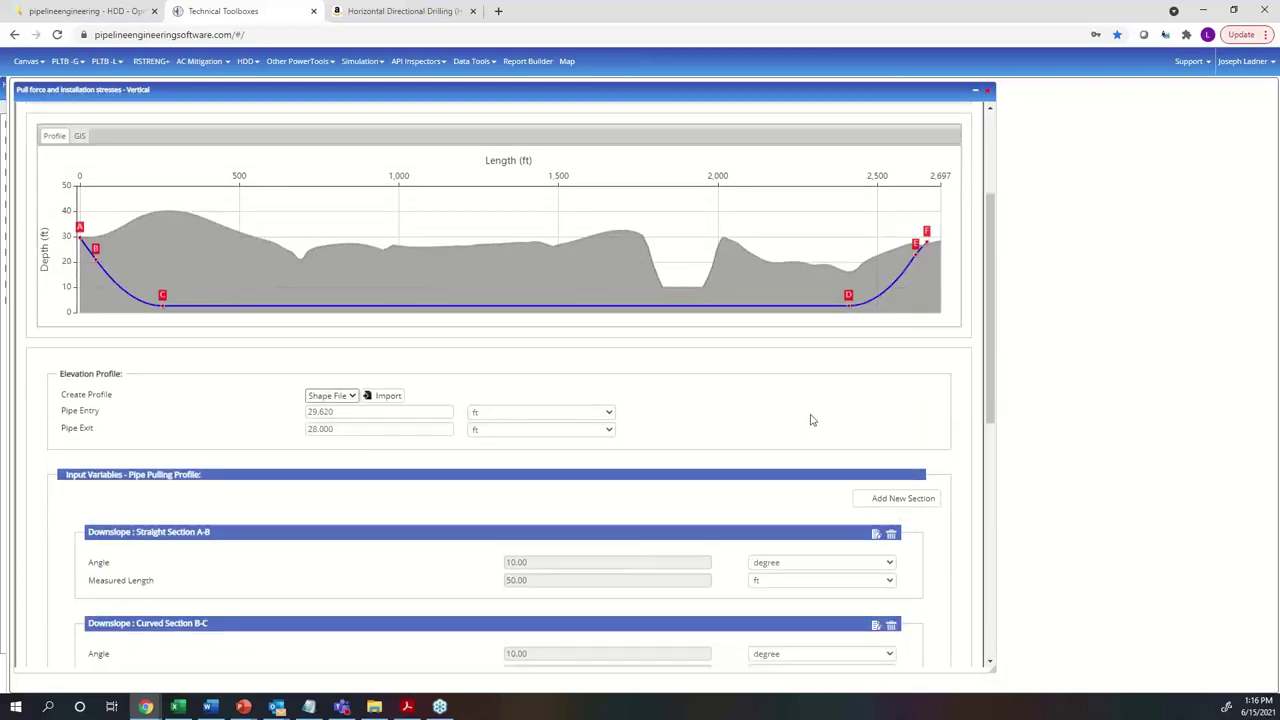
{"action": "scroll", "coordinate": [831, 386], "scroll_direction": "down", "scroll_amount": 5}
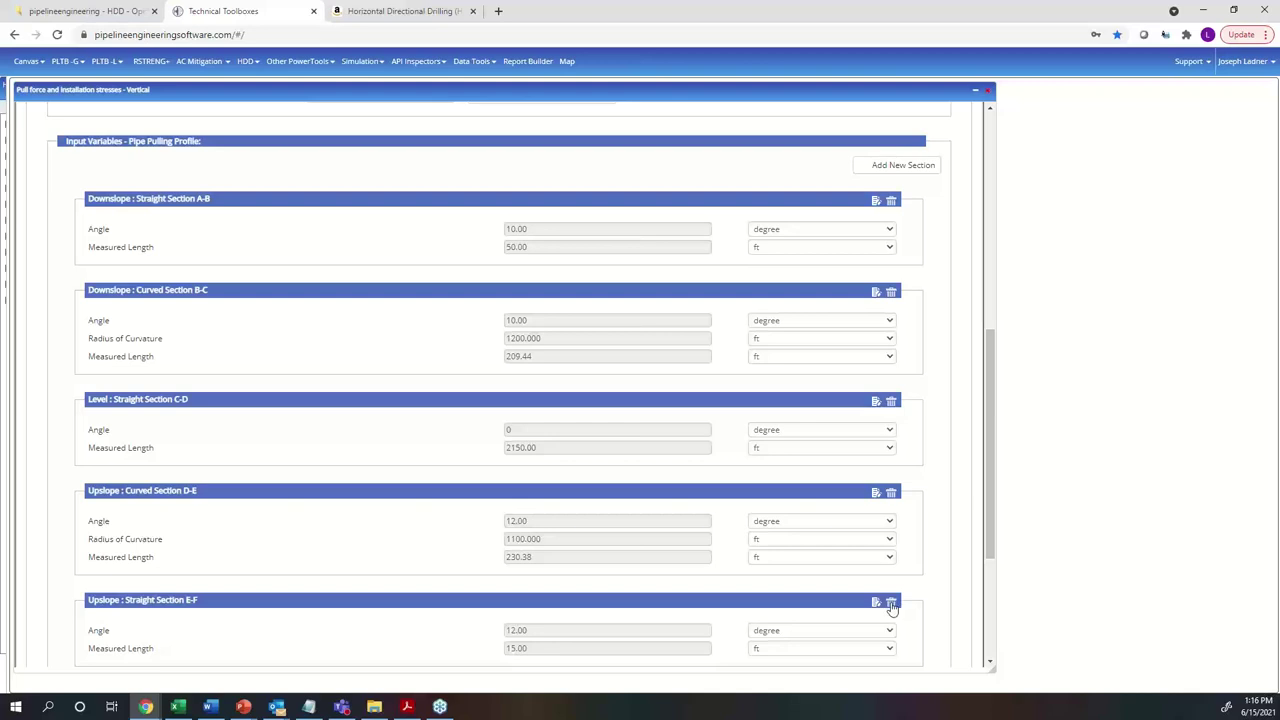
{"action": "left_click", "coordinate": [891, 602]}
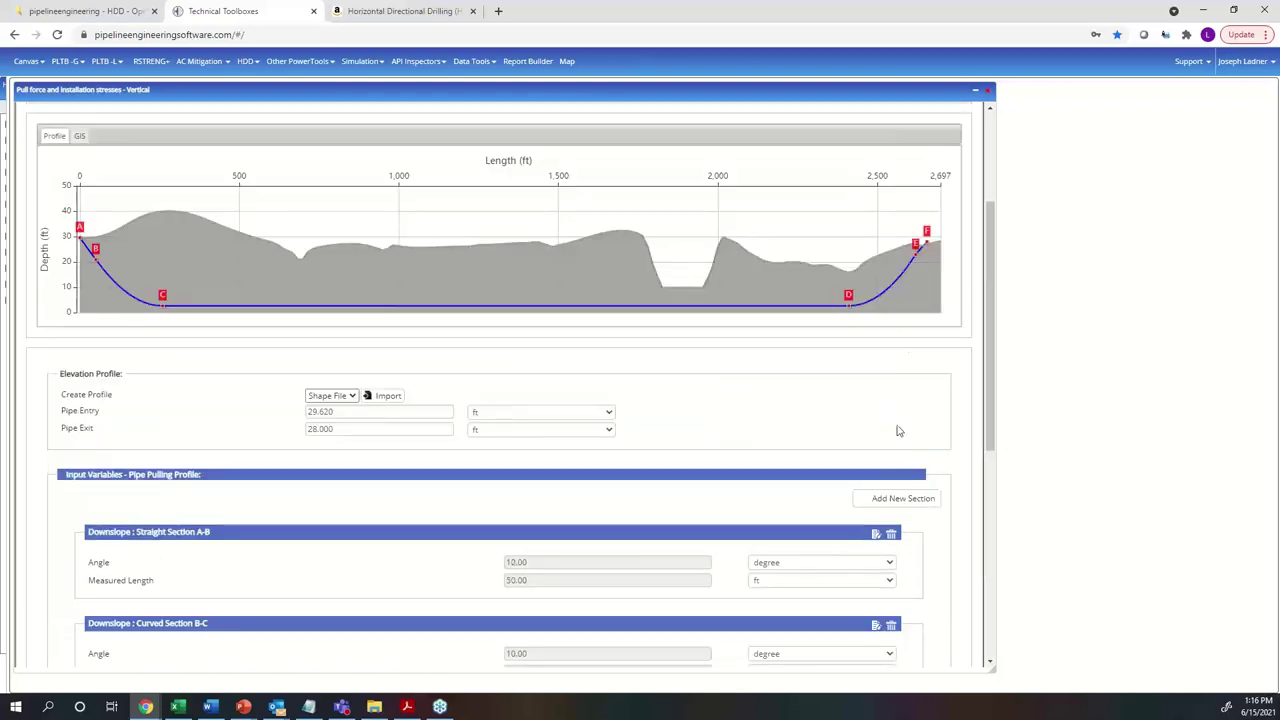
{"action": "scroll", "coordinate": [905, 470], "scroll_direction": "down", "scroll_amount": 7}
{"action": "left_click", "coordinate": [960, 658]}
{"action": "left_click", "coordinate": [640, 138]}
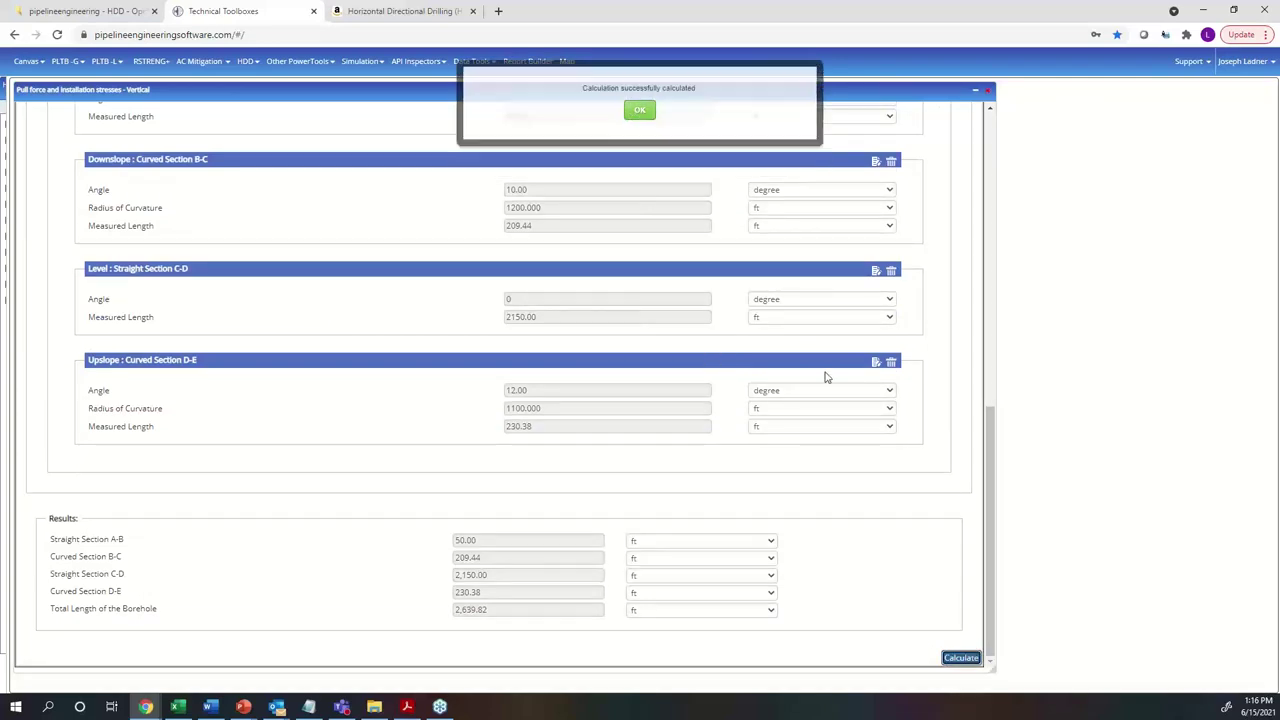
Step: Examine the shortened drill path, the pull load inputs and the installation stresses at Point E, and return to the borehole design
{"action": "scroll", "coordinate": [826, 374], "scroll_direction": "up", "scroll_amount": 5}
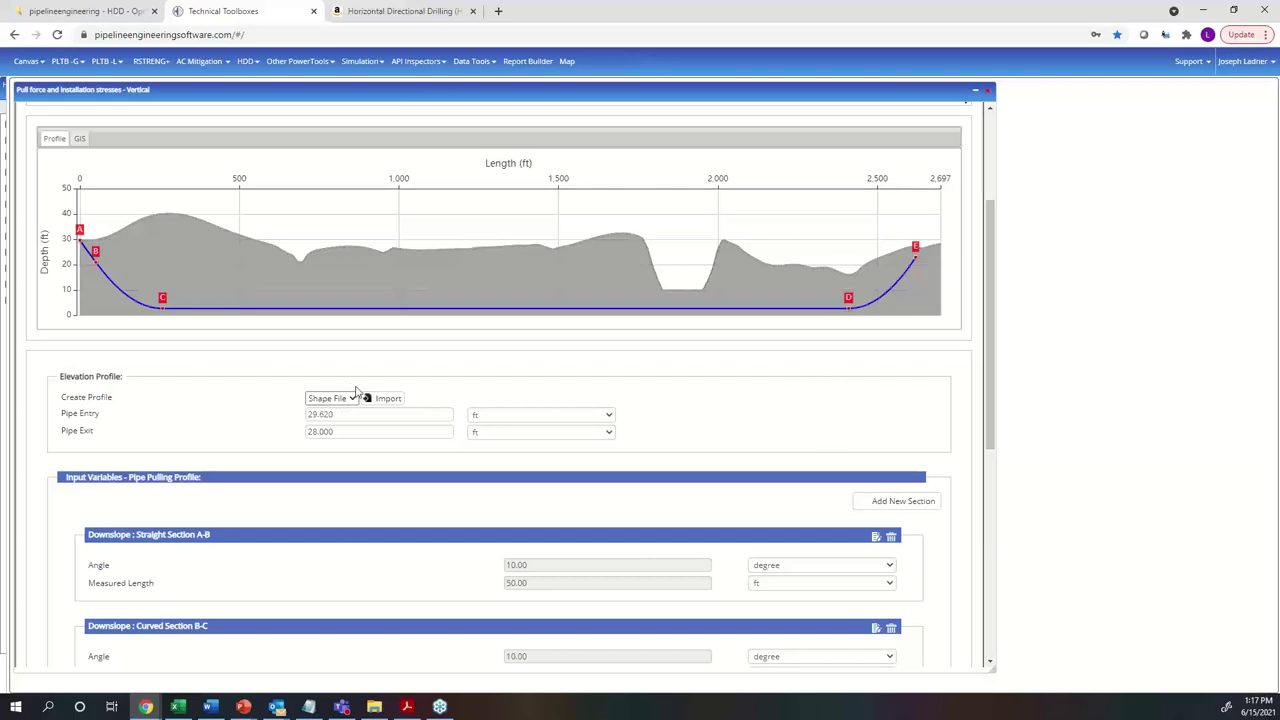
{"action": "mouse_move", "coordinate": [80, 241]}
{"action": "scroll", "coordinate": [237, 416], "scroll_direction": "up", "scroll_amount": 1}
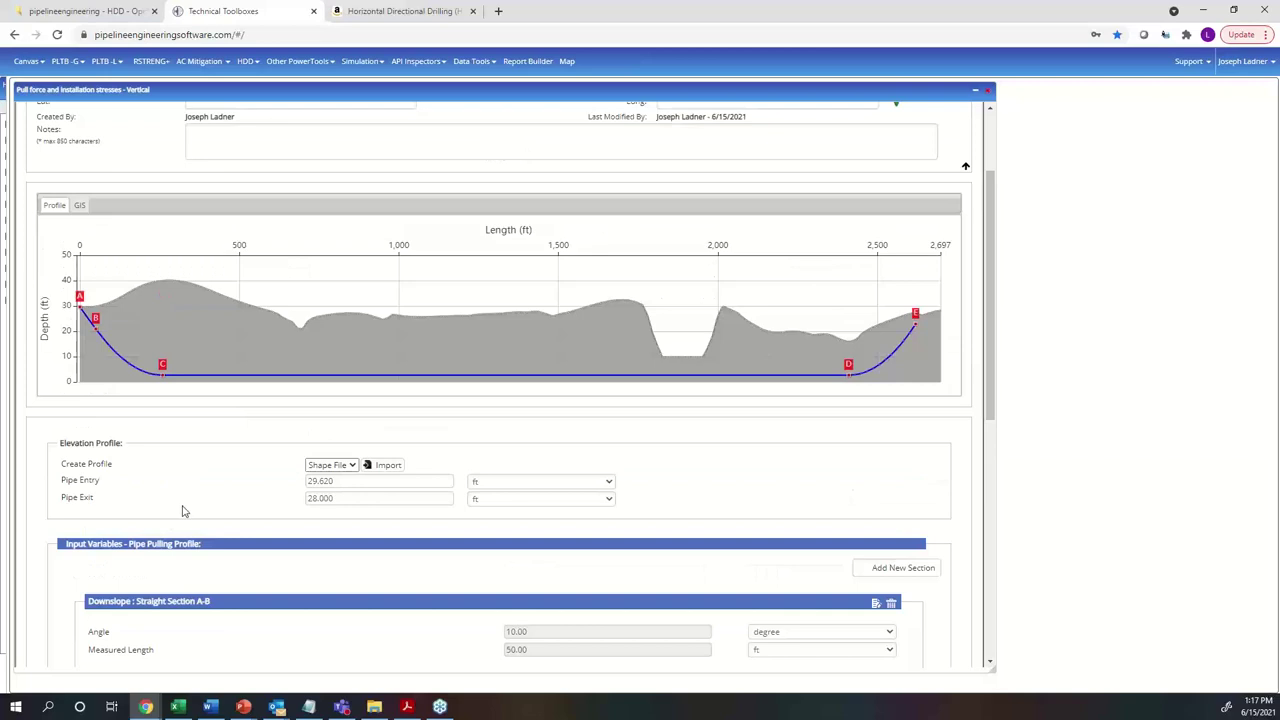
{"action": "scroll", "coordinate": [218, 471], "scroll_direction": "up", "scroll_amount": 2}
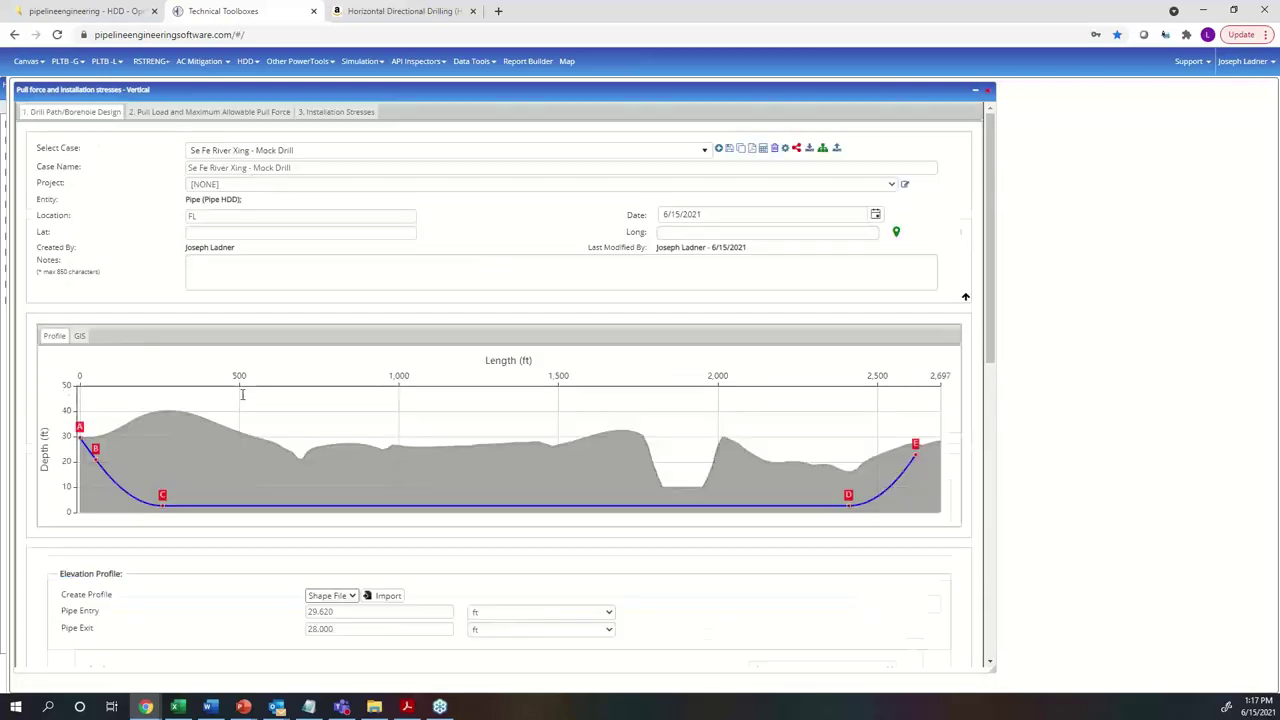
{"action": "left_click", "coordinate": [227, 113]}
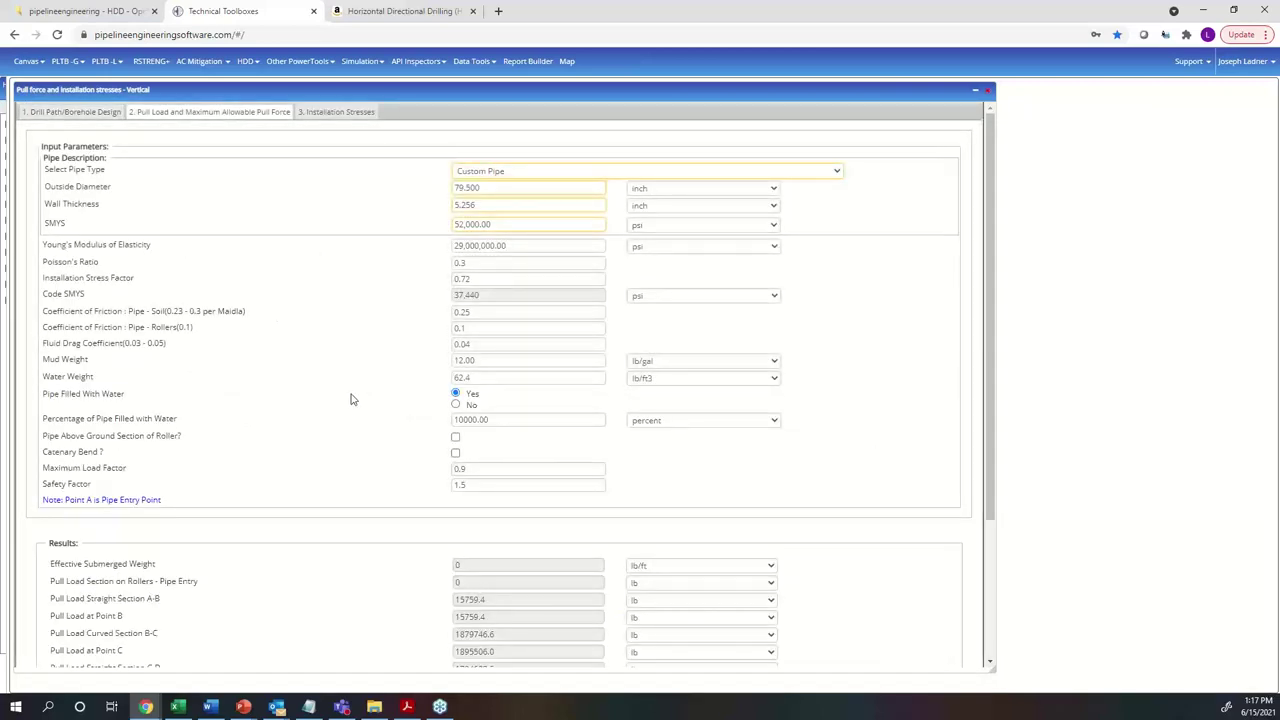
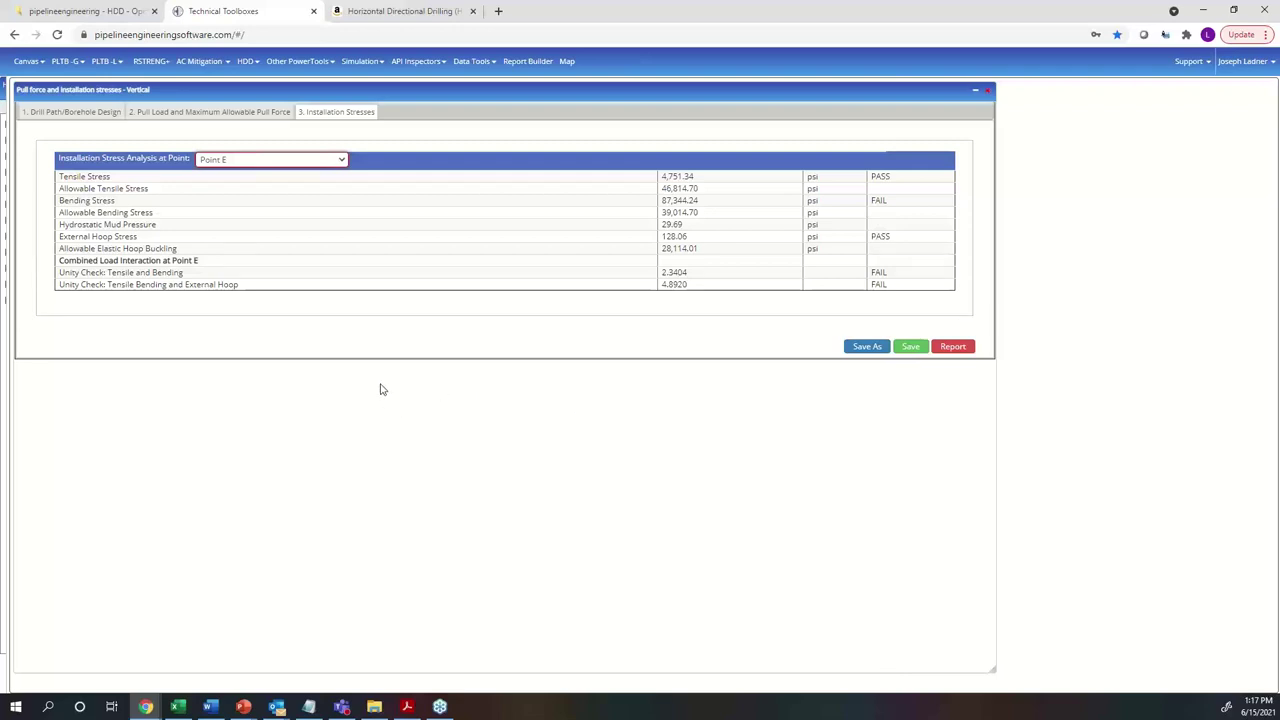
{"action": "left_click", "coordinate": [99, 113]}
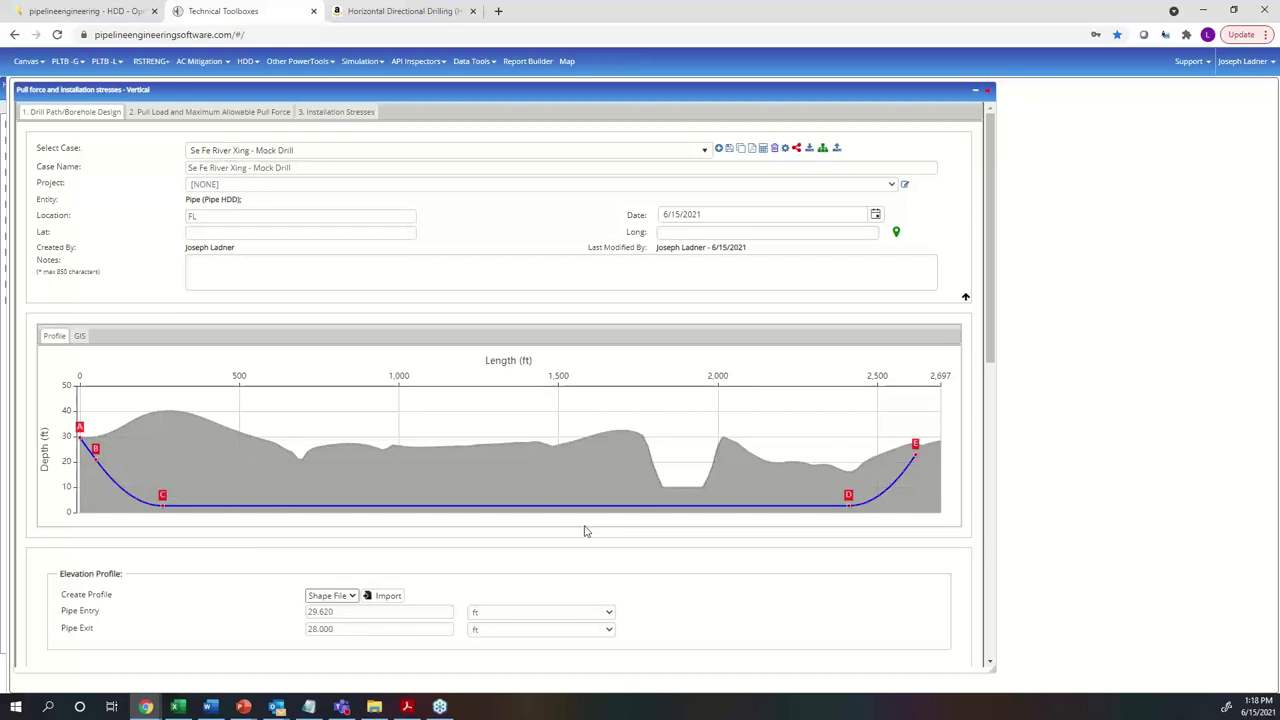
Step: Add a new straight upslope section with an 8 degree angle and a 20 ft measured length to the pipe pulling profile
{"action": "scroll", "coordinate": [593, 536], "scroll_direction": "down", "scroll_amount": 2}
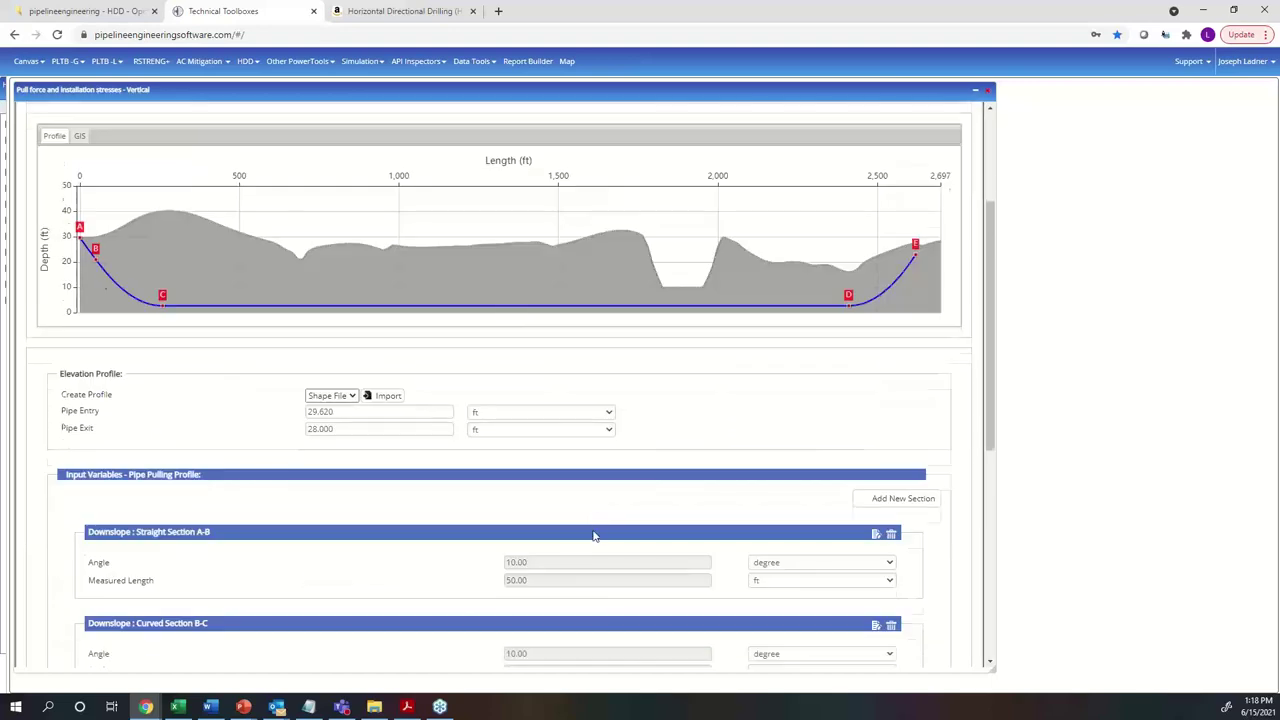
{"action": "scroll", "coordinate": [593, 536], "scroll_direction": "up", "scroll_amount": 2}
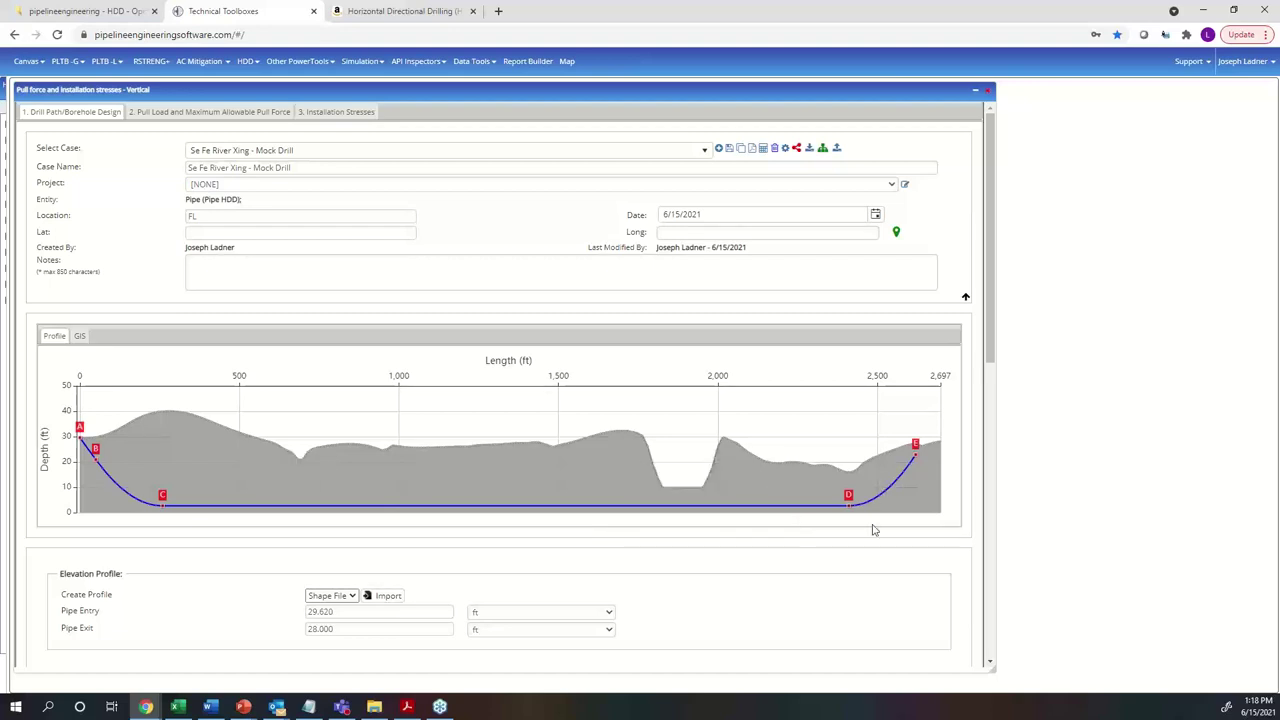
{"action": "scroll", "coordinate": [876, 528], "scroll_direction": "down", "scroll_amount": 3}
{"action": "left_click", "coordinate": [887, 372]}
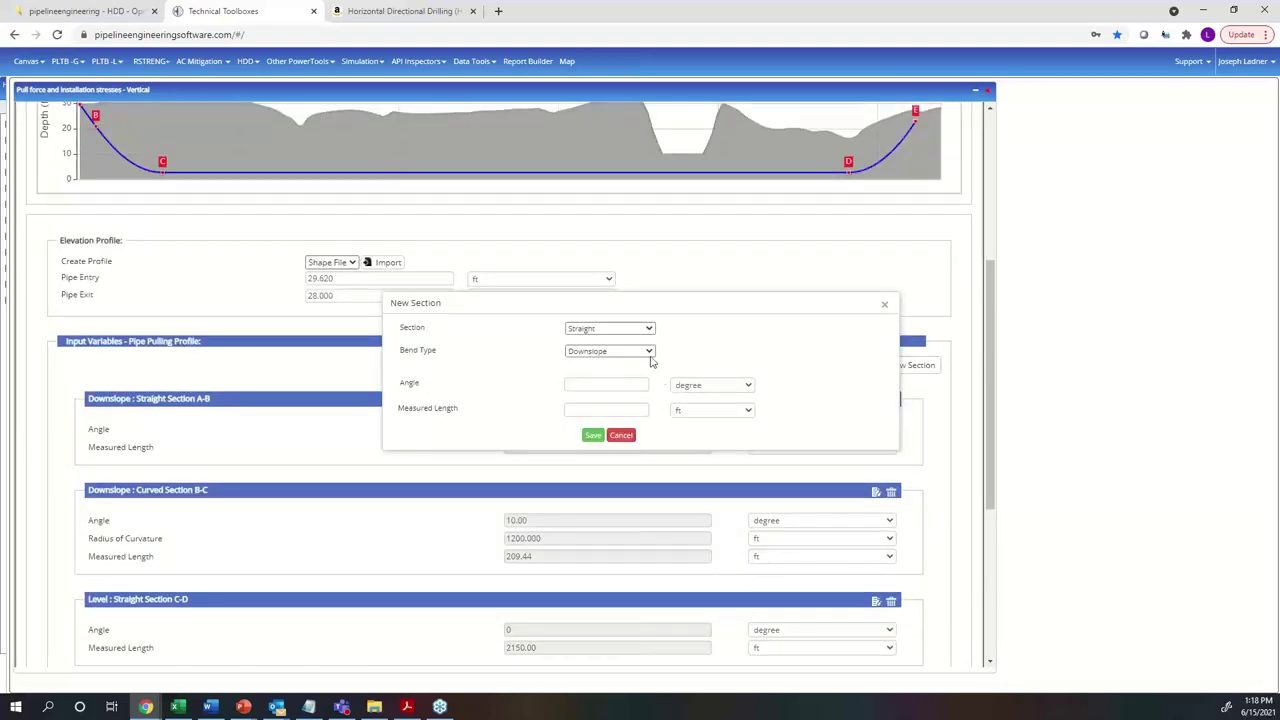
{"action": "left_click", "coordinate": [625, 354]}
{"action": "left_click", "coordinate": [610, 370]}
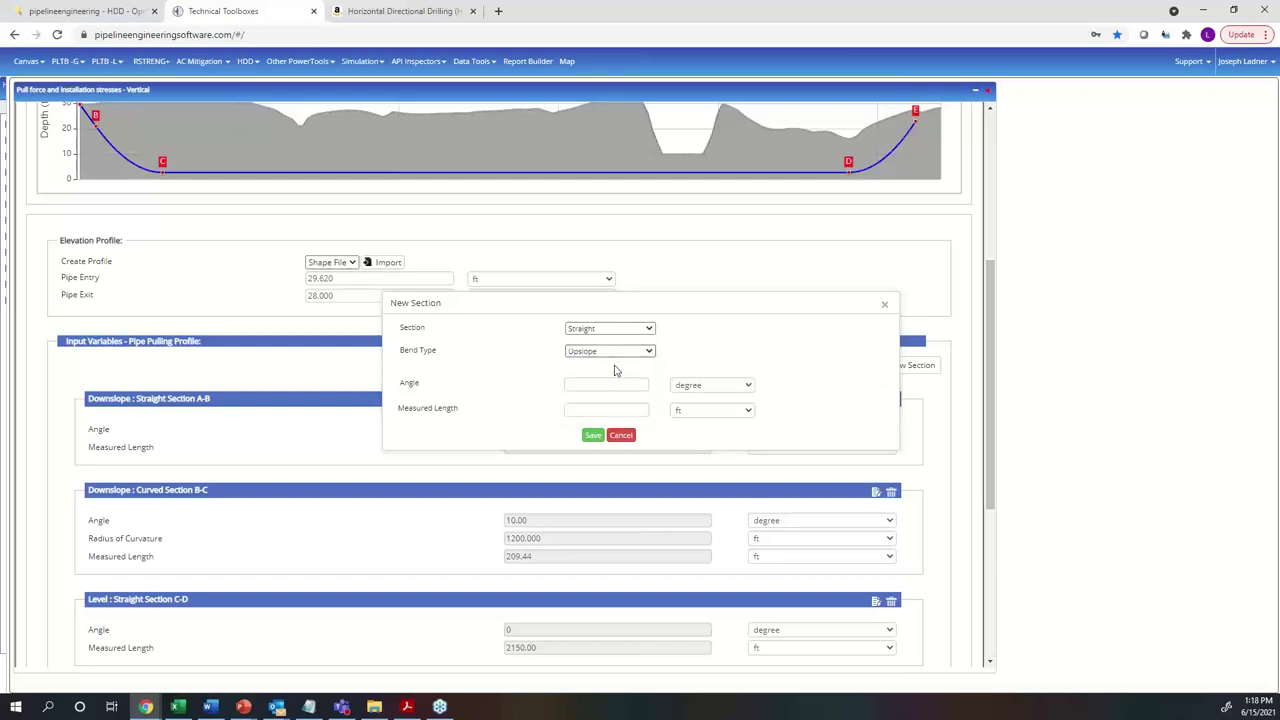
{"action": "left_click", "coordinate": [605, 386]}
{"action": "type", "text": "8"}
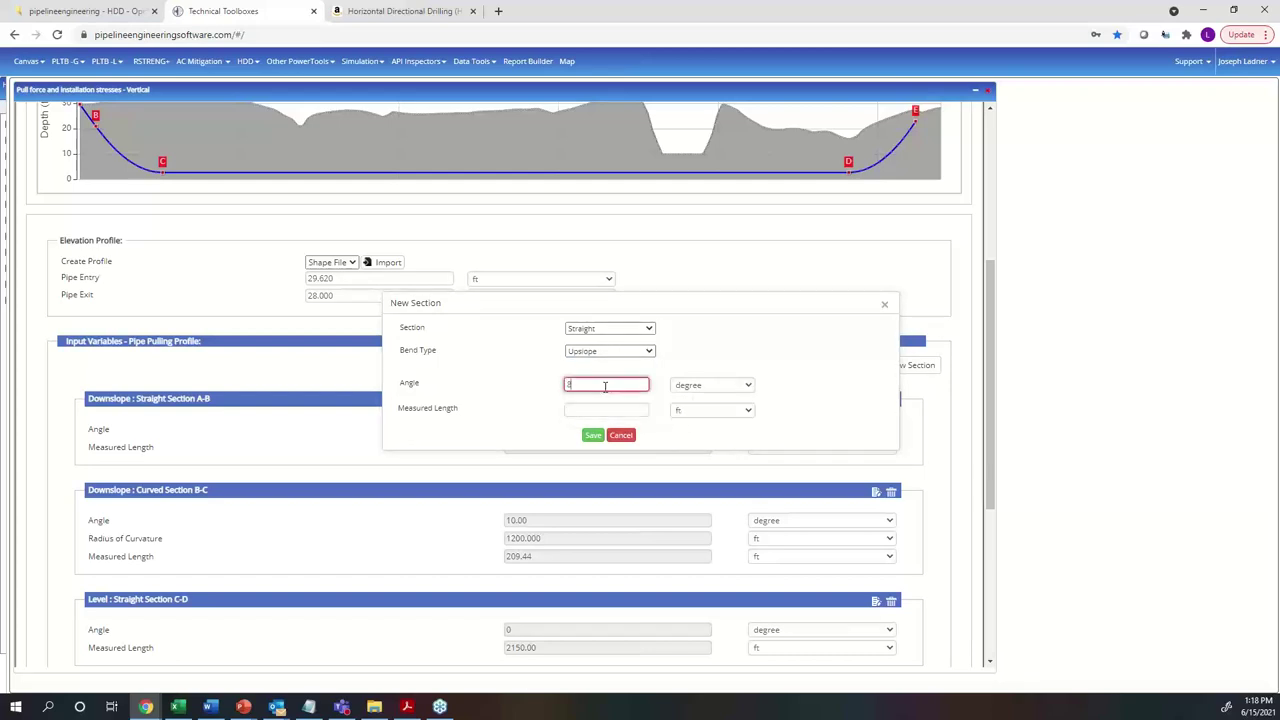
{"action": "left_click", "coordinate": [593, 410]}
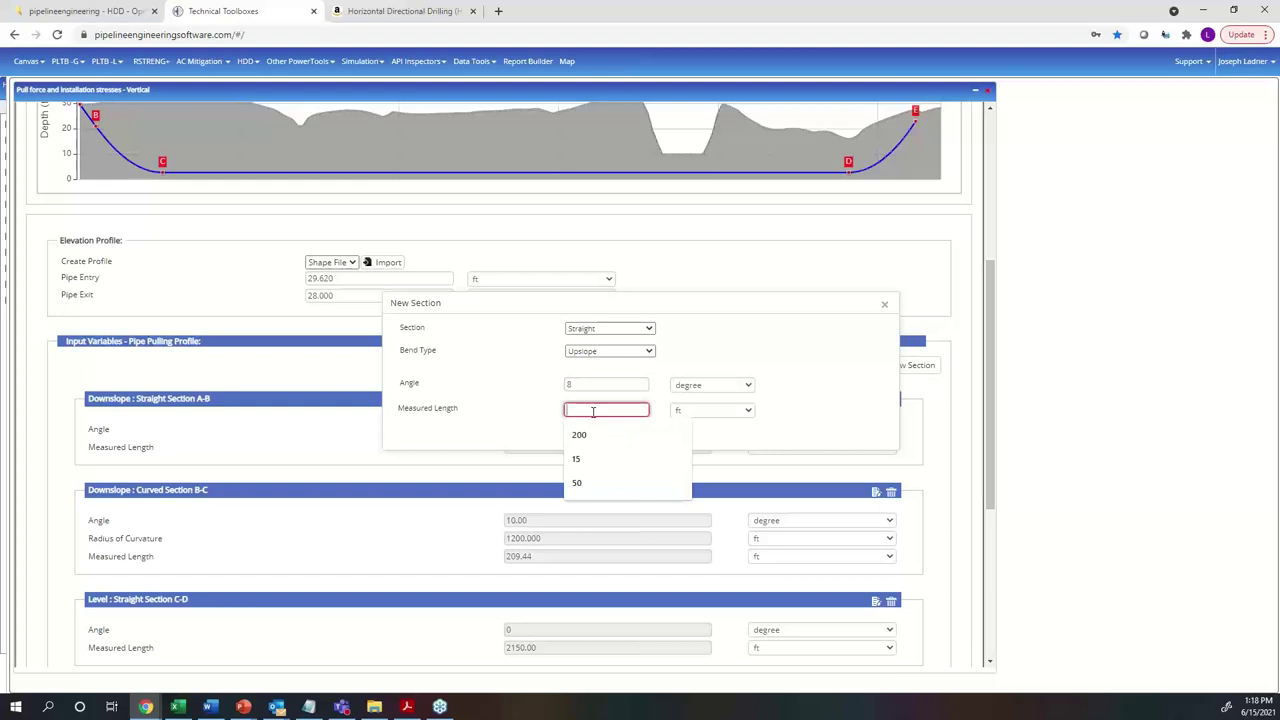
{"action": "type", "text": "20"}
{"action": "left_click", "coordinate": [543, 379]}
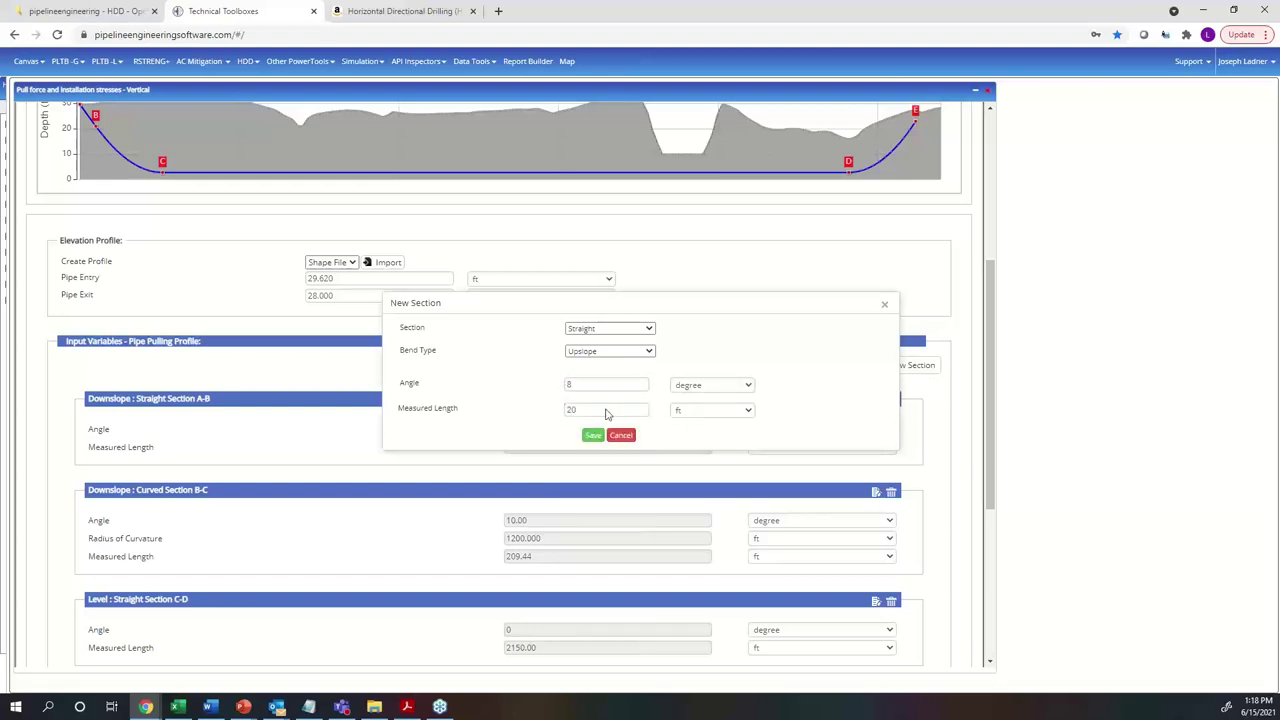
{"action": "left_click", "coordinate": [593, 435]}
Step: Recalculate the borehole with the added upslope section and return to the profile chart
{"action": "scroll", "coordinate": [846, 554], "scroll_direction": "down", "scroll_amount": 8}
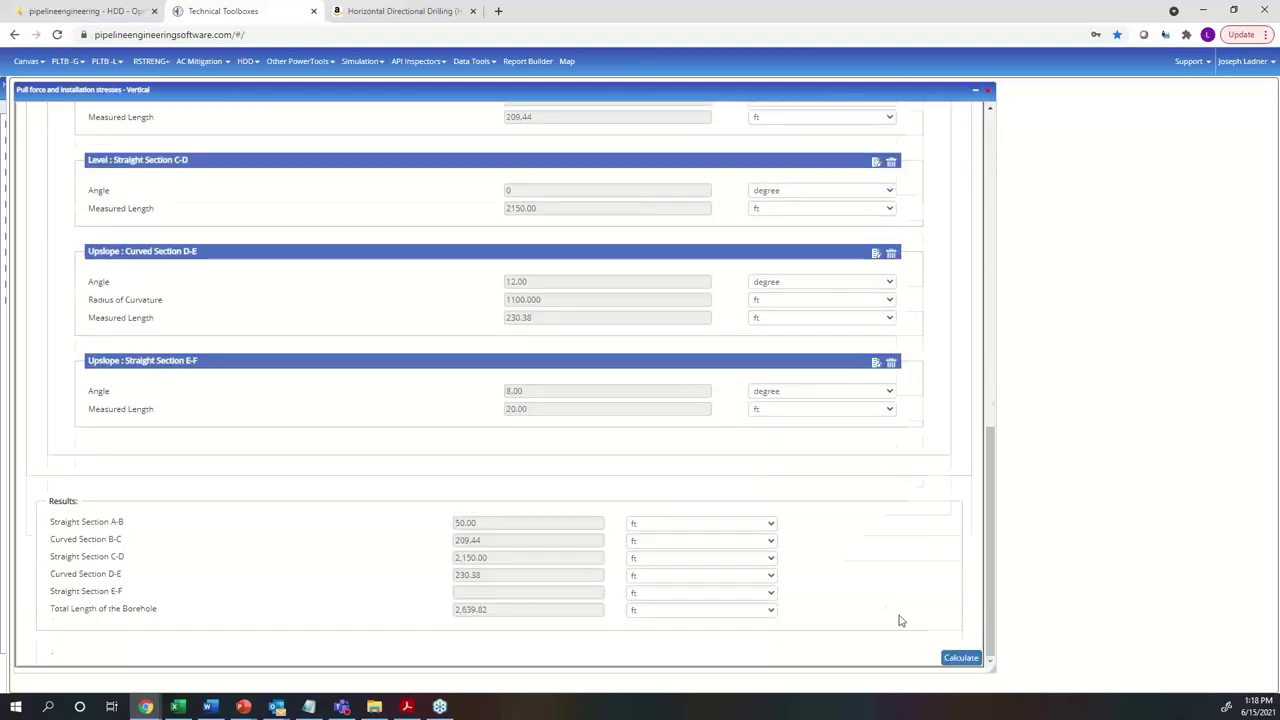
{"action": "left_click", "coordinate": [960, 657]}
{"action": "left_click", "coordinate": [641, 133]}
{"action": "scroll", "coordinate": [774, 426], "scroll_direction": "up", "scroll_amount": 10}
{"action": "scroll", "coordinate": [837, 573], "scroll_direction": "down", "scroll_amount": 3}
{"action": "scroll", "coordinate": [840, 560], "scroll_direction": "up", "scroll_amount": 5}
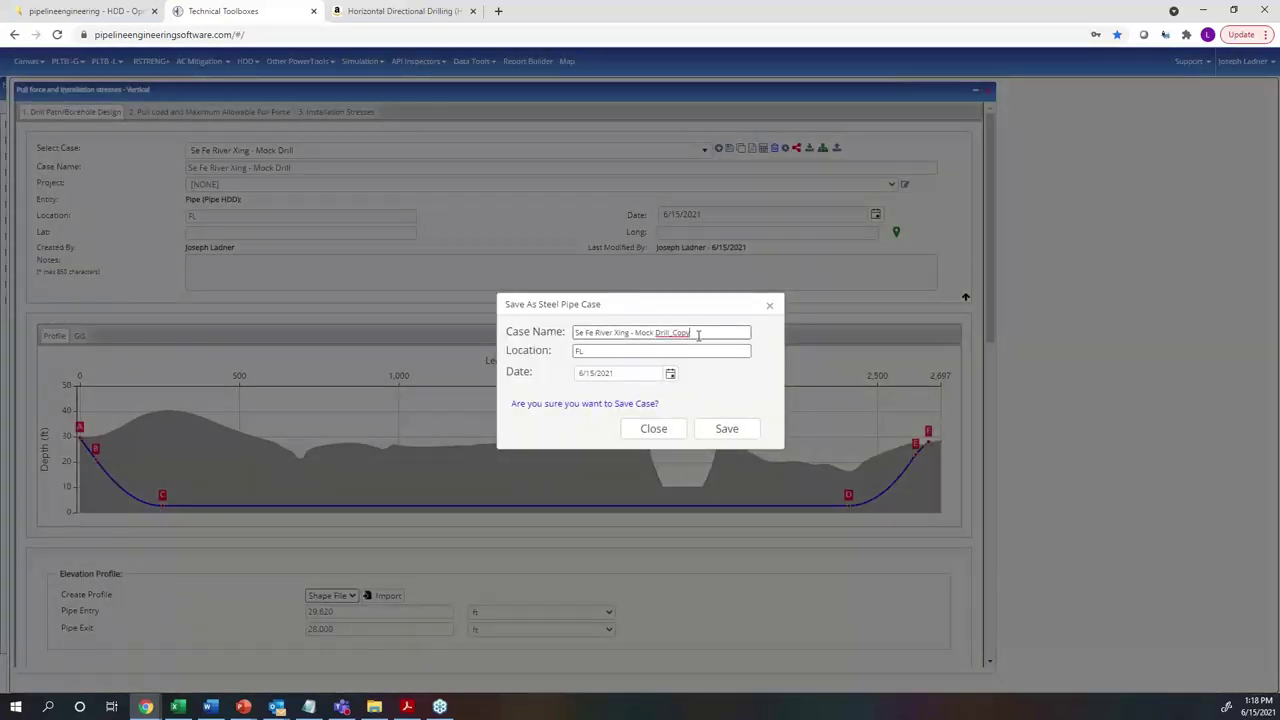
Step: Save the case as a copy named "Se Fe River Xing - Mock Drill_rev2"
{"action": "key", "text": "BackSpace"}
{"action": "key", "text": "BackSpace"}
{"action": "key", "text": "BackSpace"}
{"action": "key", "text": "BackSpace"}
{"action": "type", "text": "rev"}
{"action": "type", "text": "1"}
{"action": "key", "text": "BackSpace"}
{"action": "type", "text": "2"}
{"action": "left_click", "coordinate": [724, 430]}
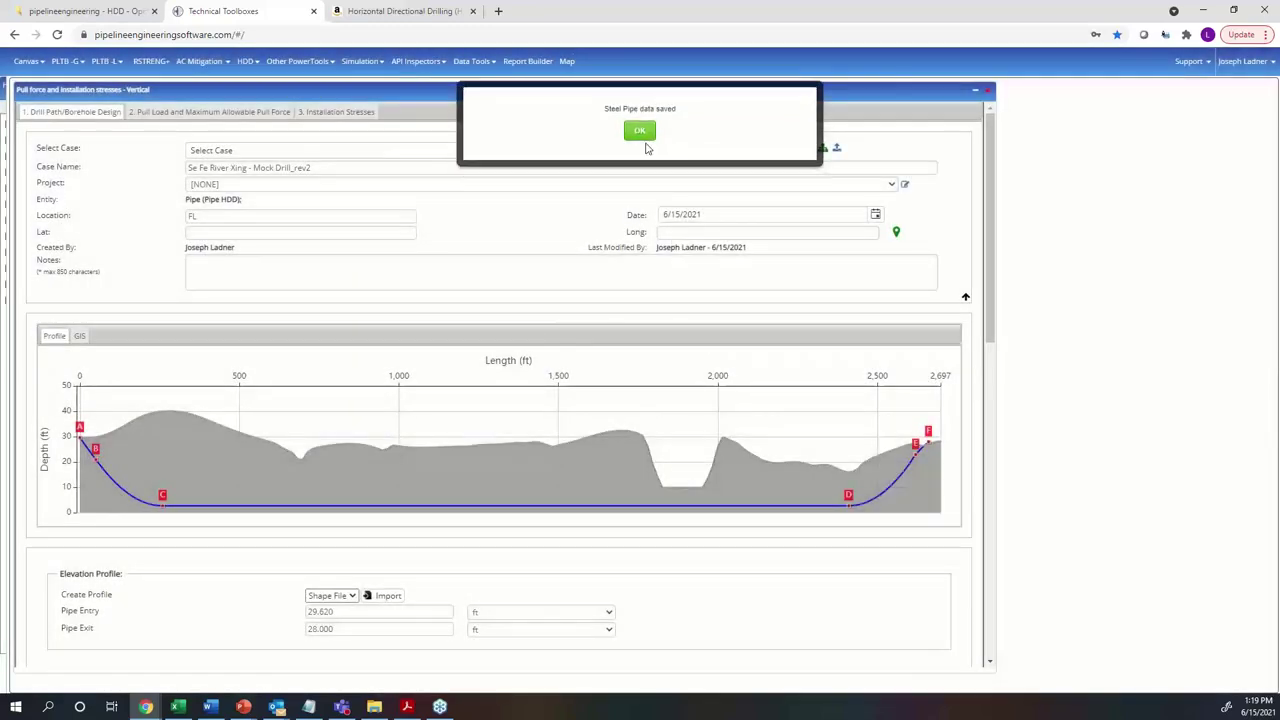
{"action": "left_click", "coordinate": [640, 137]}
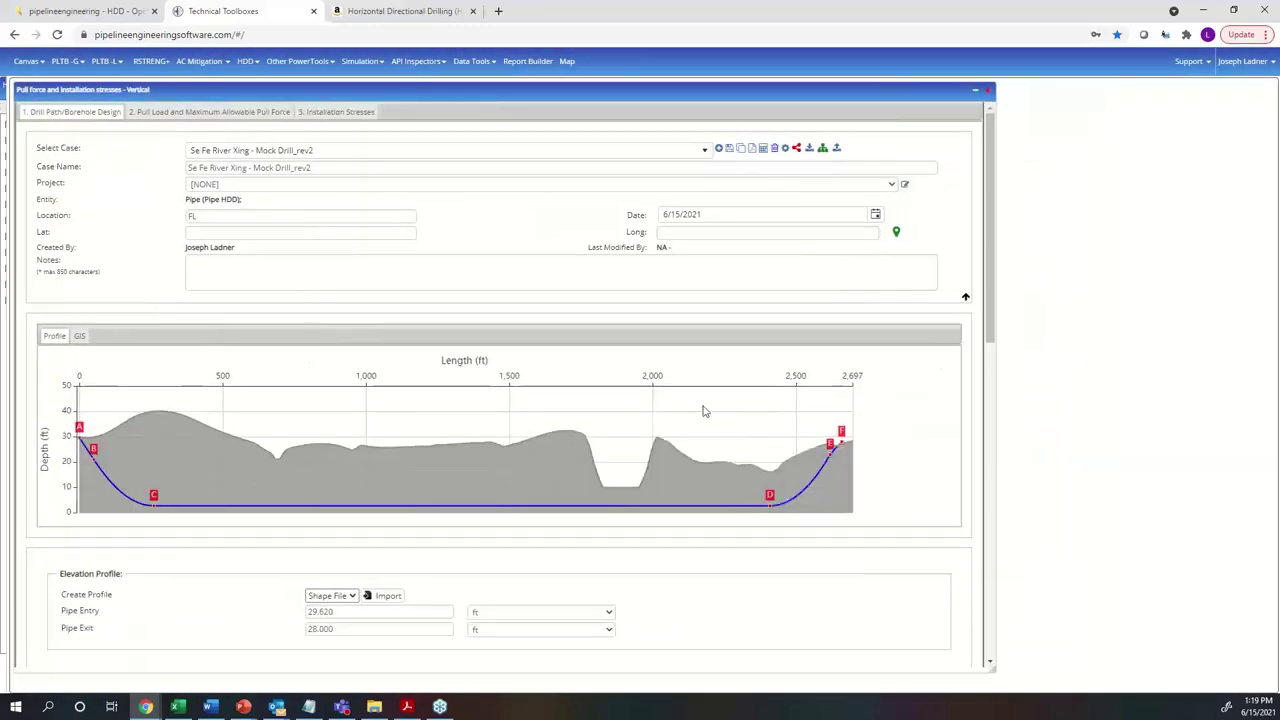
Step: Open the settings of downslope curved section B-C and examine its section types alongside the HDD steel pipe tools
{"action": "scroll", "coordinate": [914, 443], "scroll_direction": "down", "scroll_amount": 2}
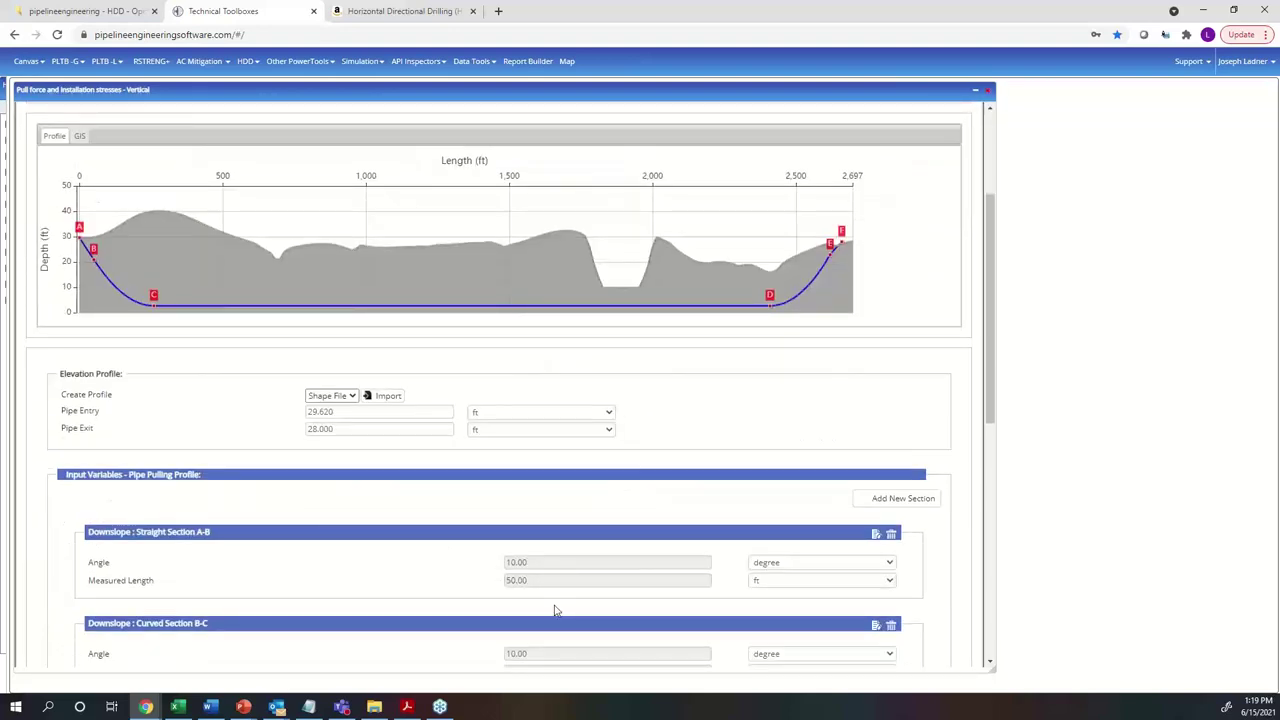
{"action": "scroll", "coordinate": [555, 608], "scroll_direction": "up", "scroll_amount": 2}
{"action": "scroll", "coordinate": [507, 548], "scroll_direction": "down", "scroll_amount": 1}
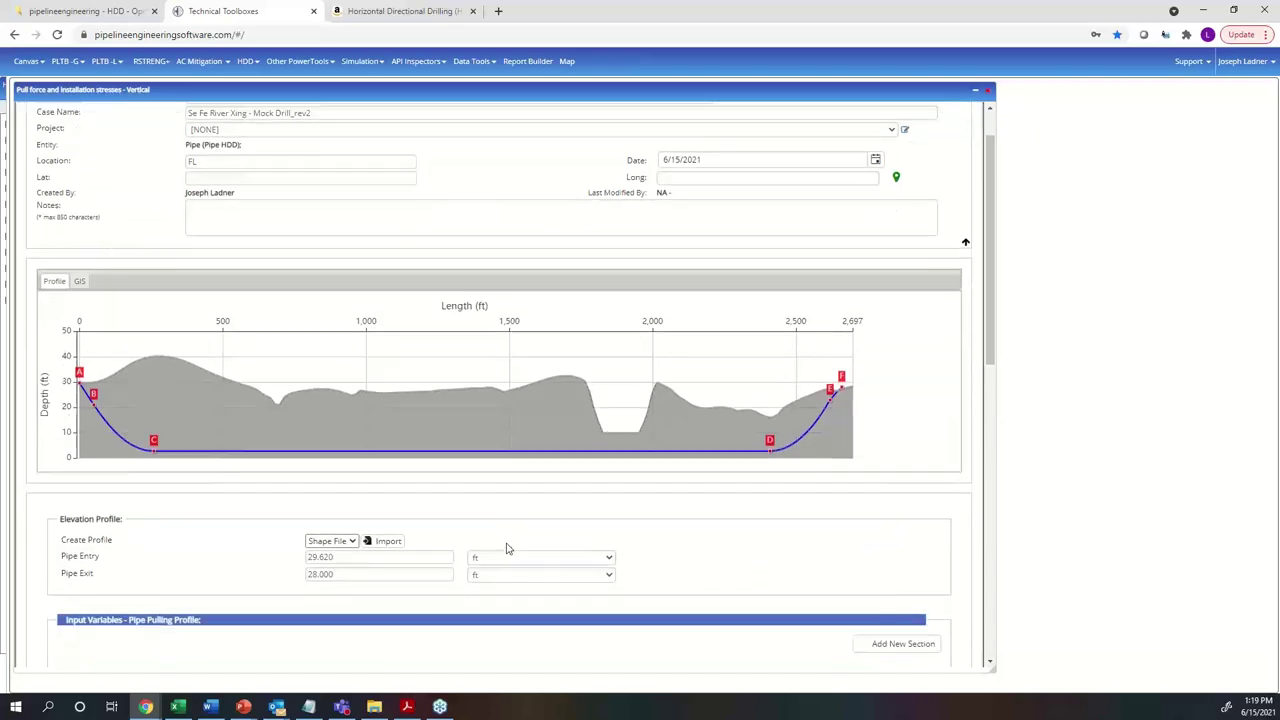
{"action": "scroll", "coordinate": [507, 548], "scroll_direction": "down", "scroll_amount": 1}
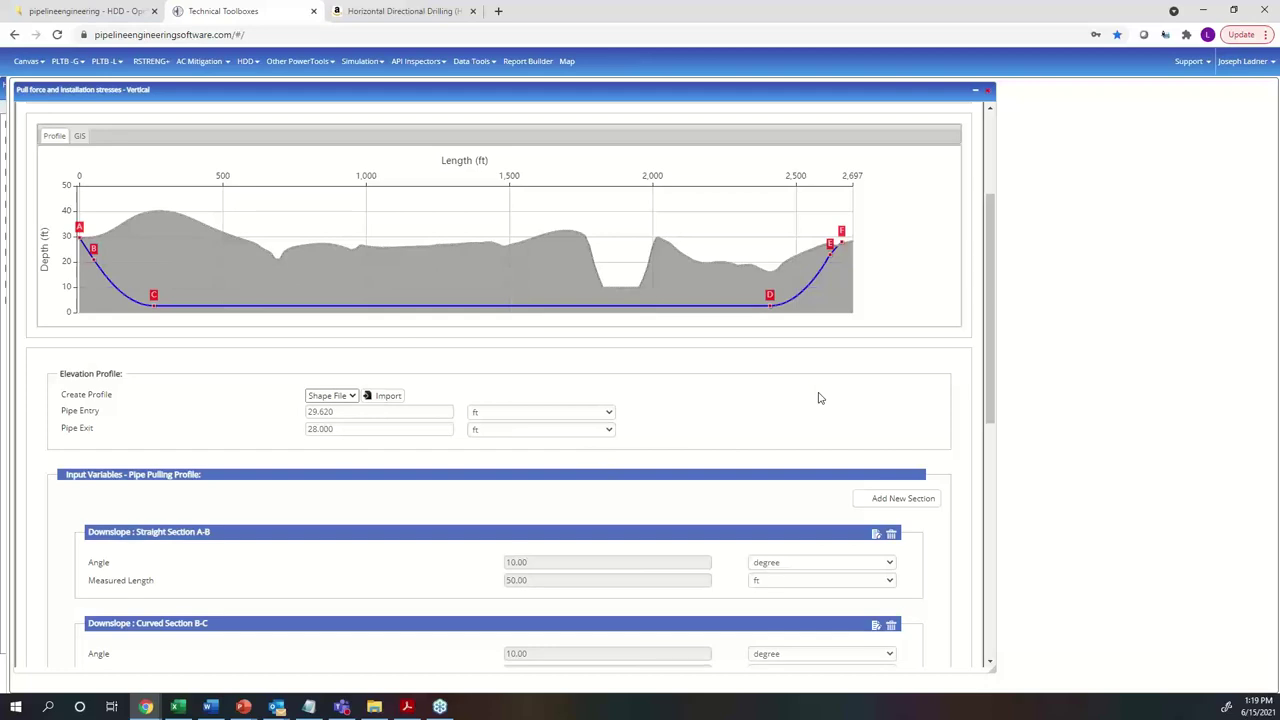
{"action": "scroll", "coordinate": [820, 398], "scroll_direction": "down", "scroll_amount": 3}
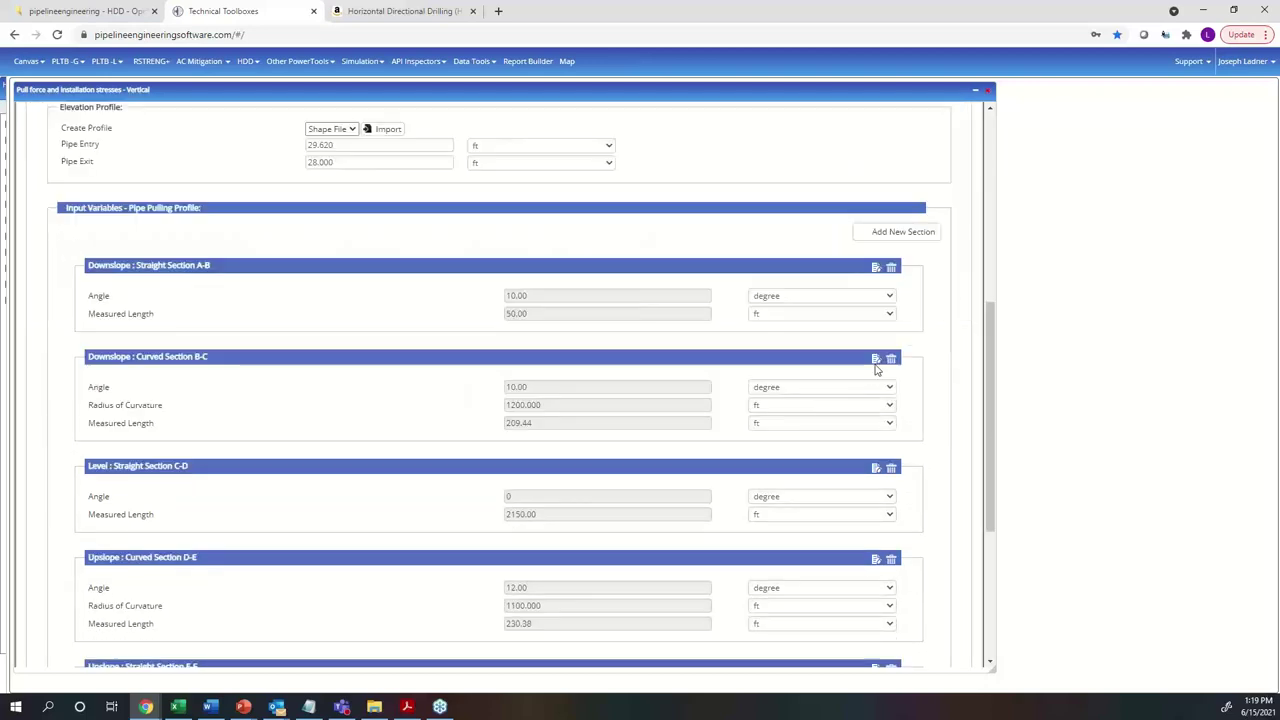
{"action": "left_click", "coordinate": [876, 358]}
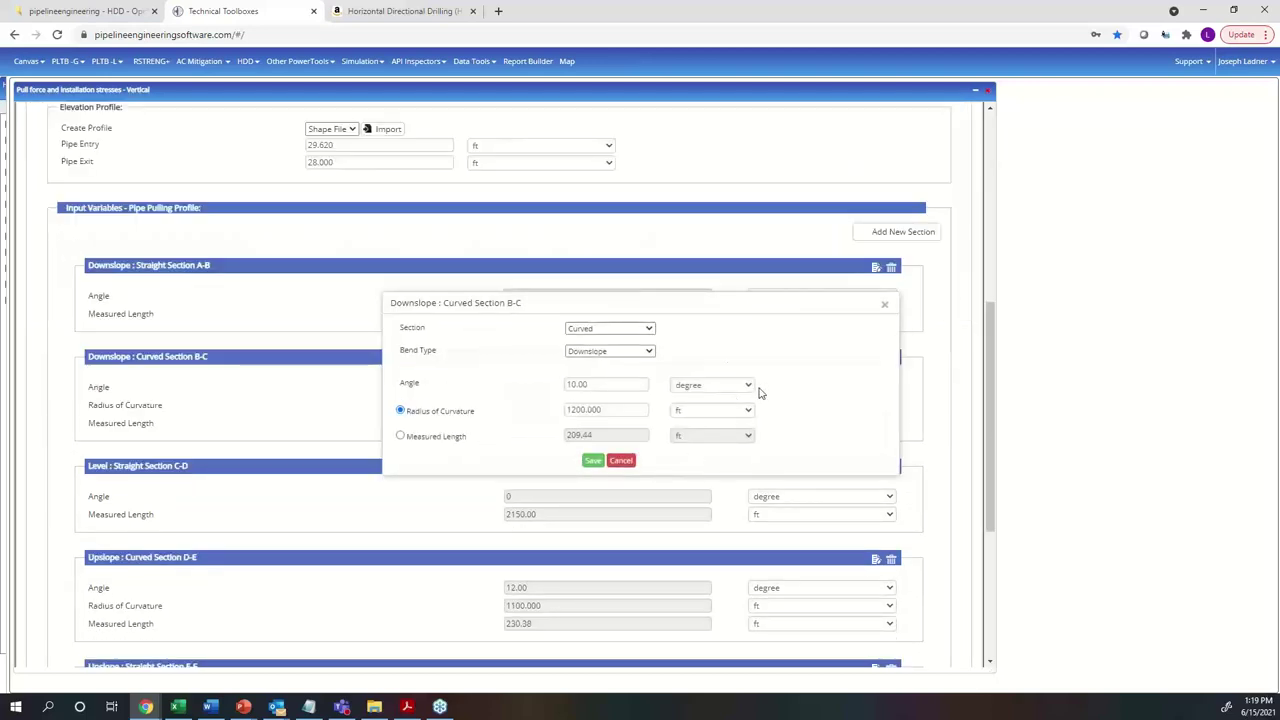
{"action": "left_click", "coordinate": [637, 332]}
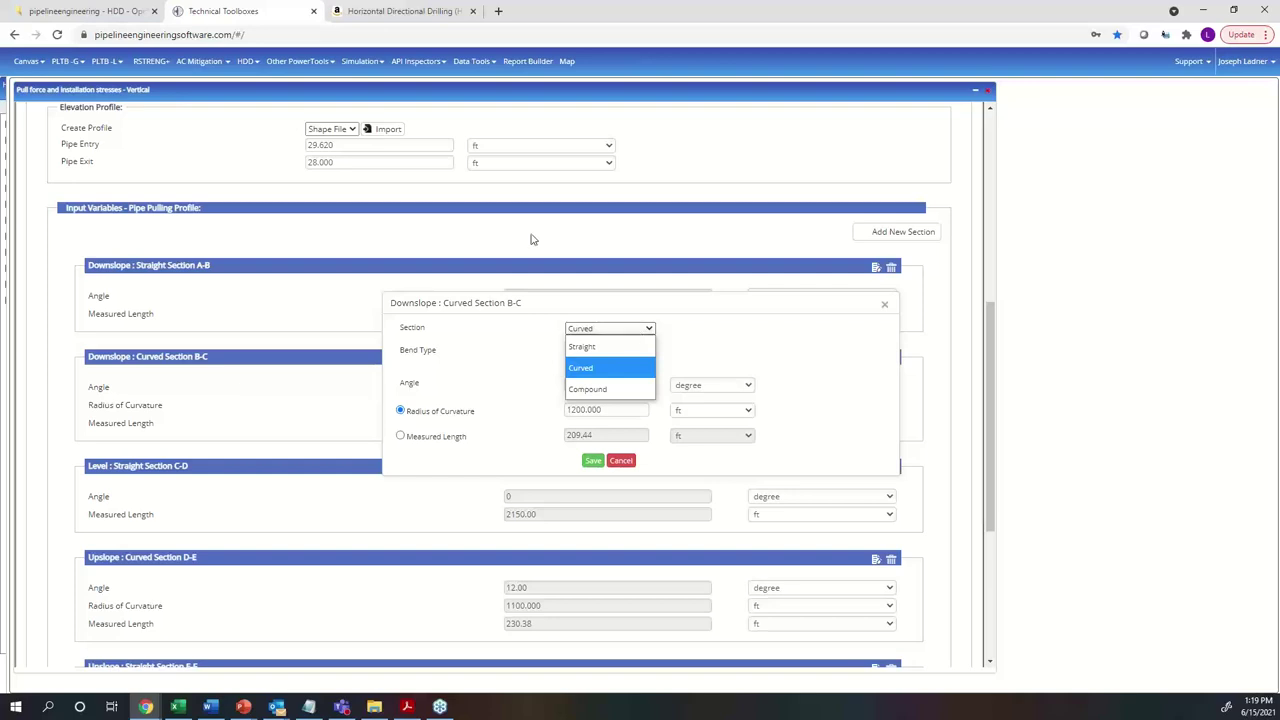
{"action": "mouse_move", "coordinate": [247, 63]}
{"action": "mouse_move", "coordinate": [262, 101]}
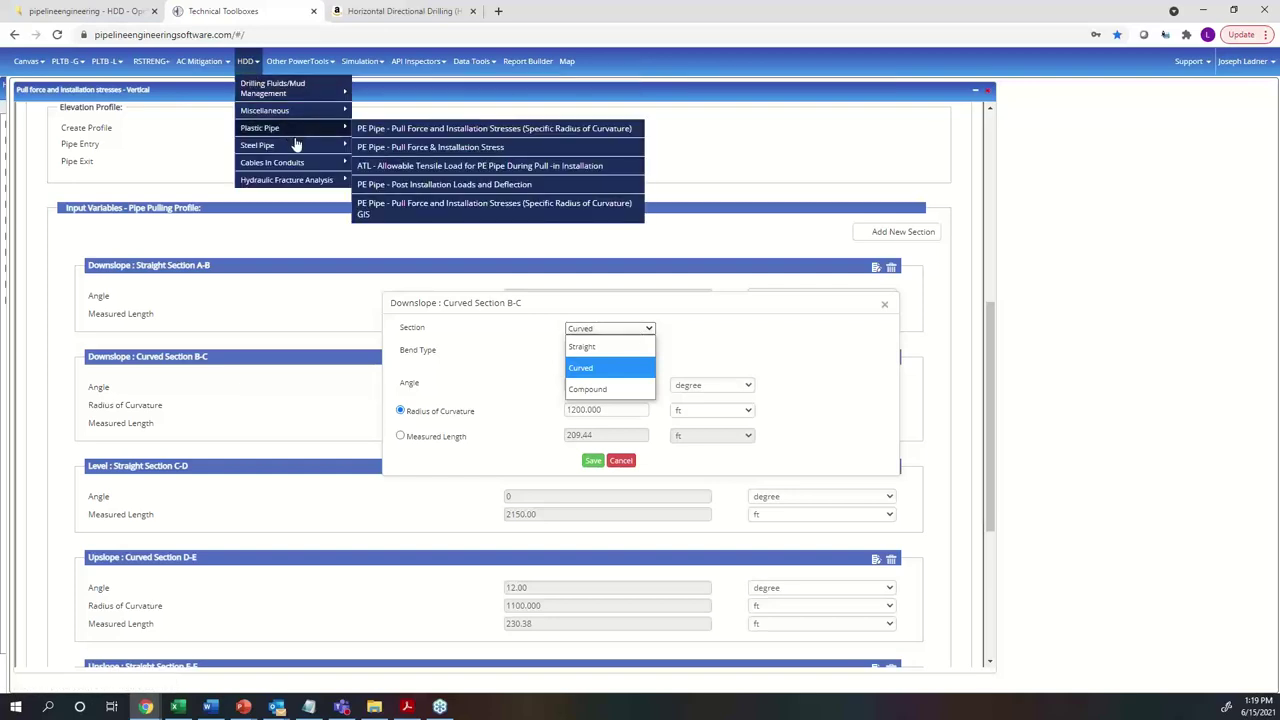
{"action": "mouse_move", "coordinate": [297, 146]}
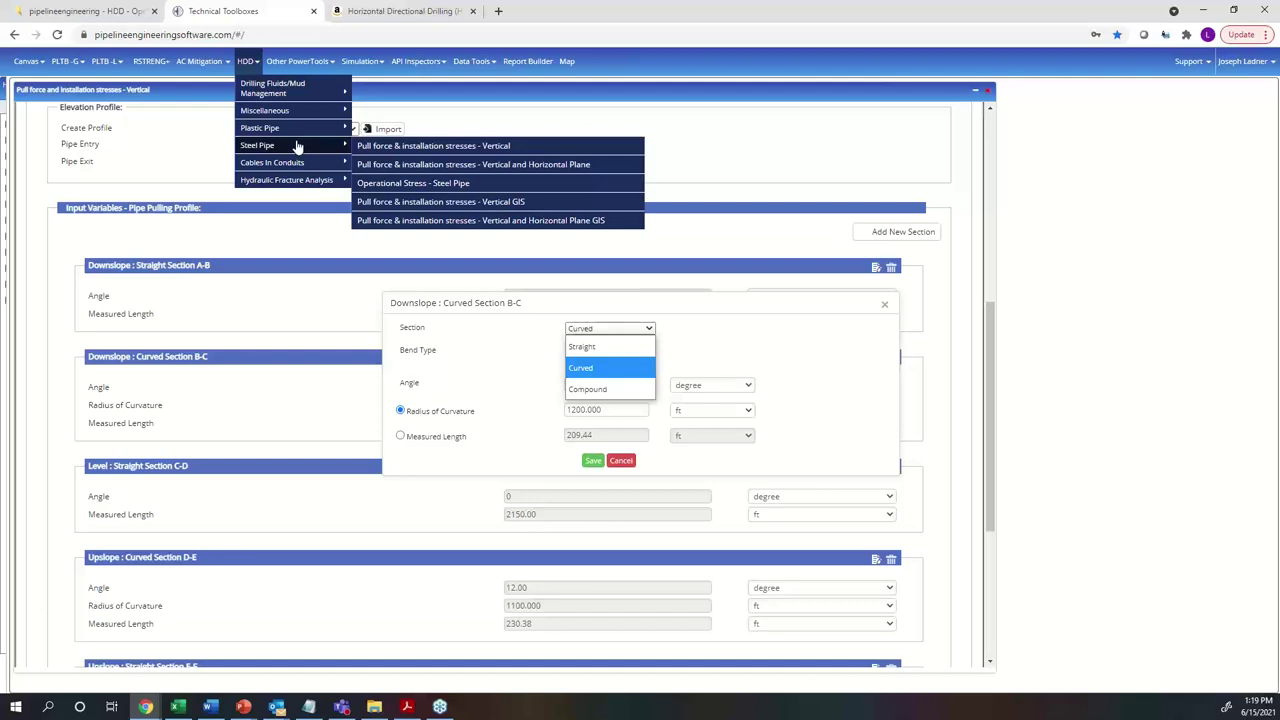
Step: Try the Compound section type for section B-C, switch its turn direction to right and back to left, and close without saving
{"action": "left_click", "coordinate": [598, 389]}
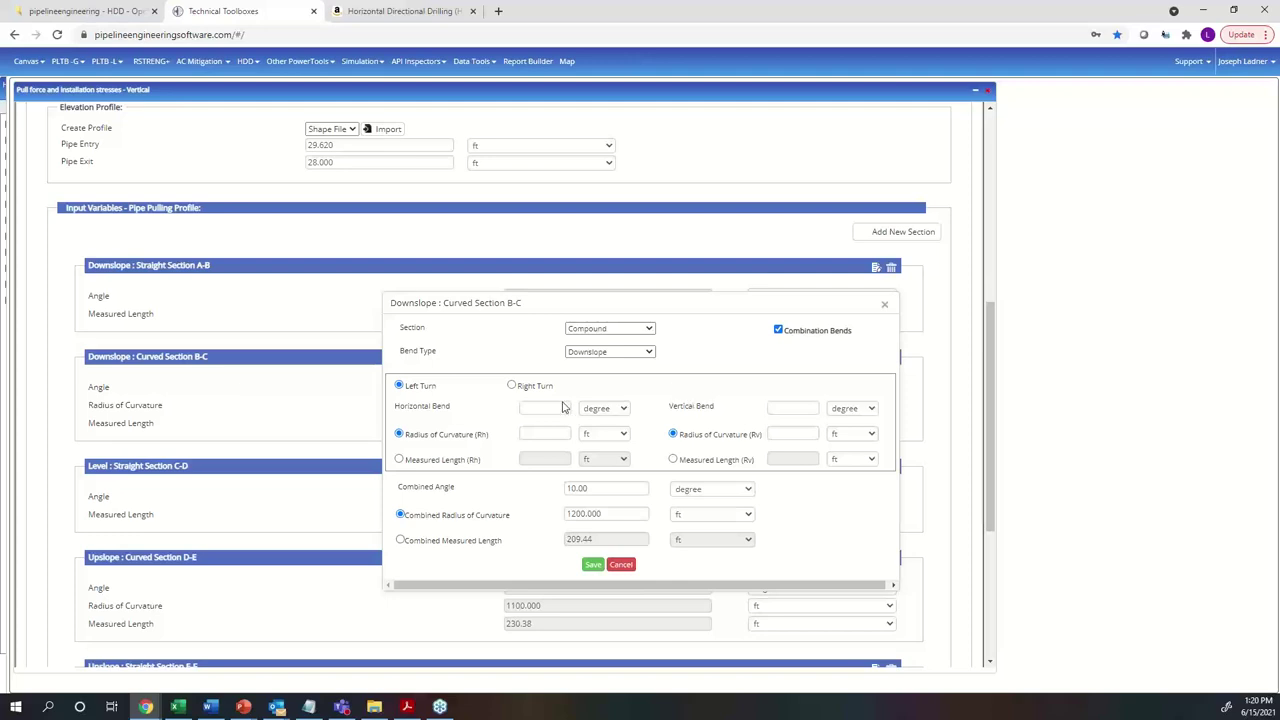
{"action": "left_click", "coordinate": [511, 386]}
{"action": "left_click", "coordinate": [405, 389]}
{"action": "left_click", "coordinate": [884, 304]}
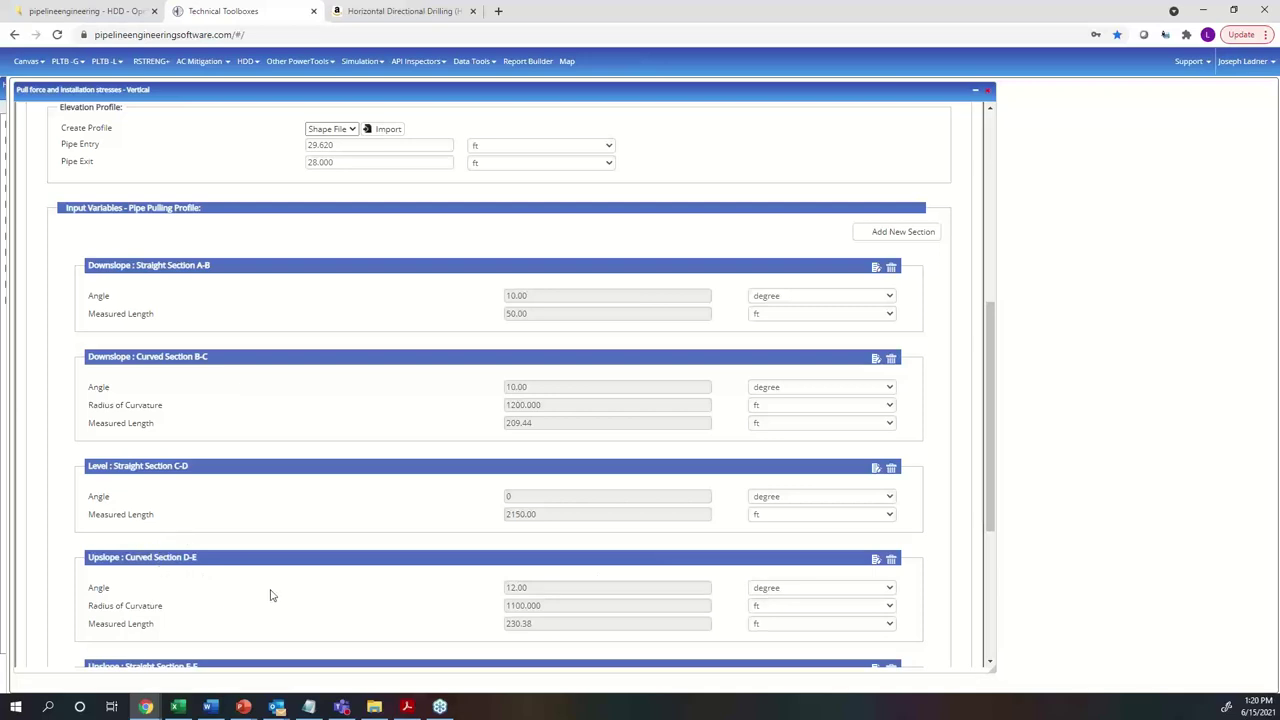
Step: Return to the profile chart and look through the HDD steel pipe tools
{"action": "scroll", "coordinate": [270, 595], "scroll_direction": "up", "scroll_amount": 3}
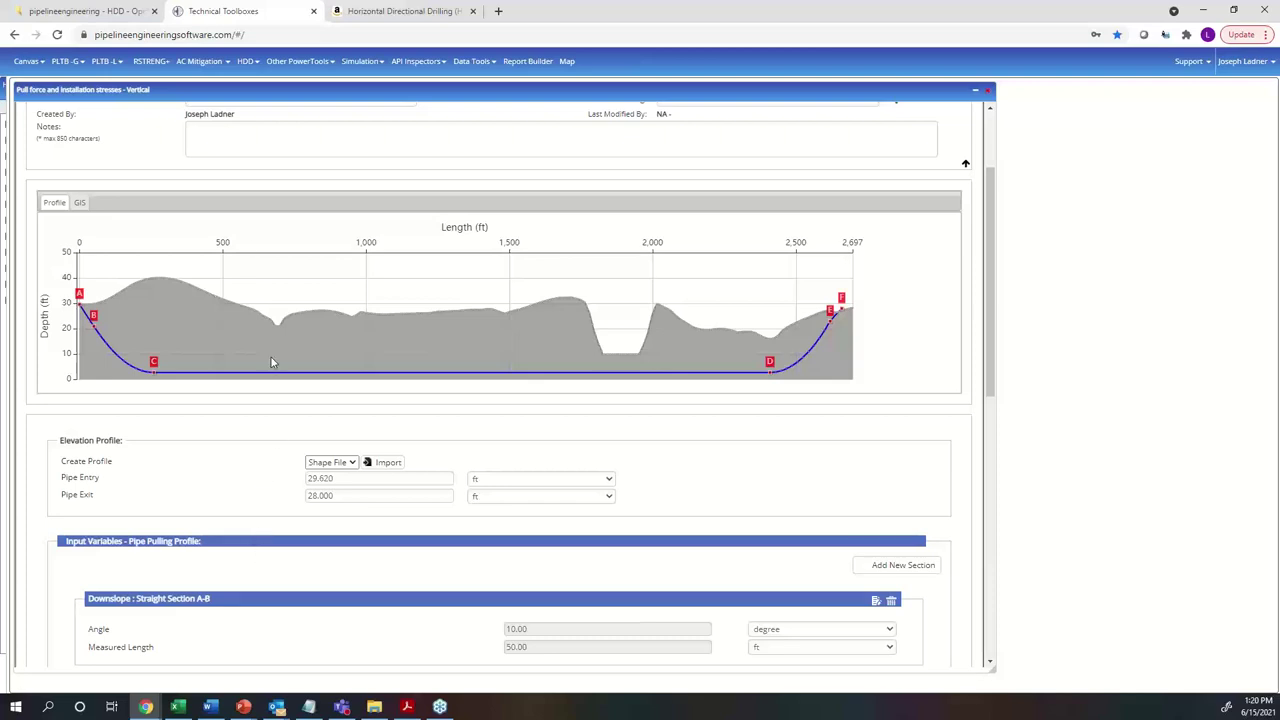
{"action": "left_click", "coordinate": [284, 66]}
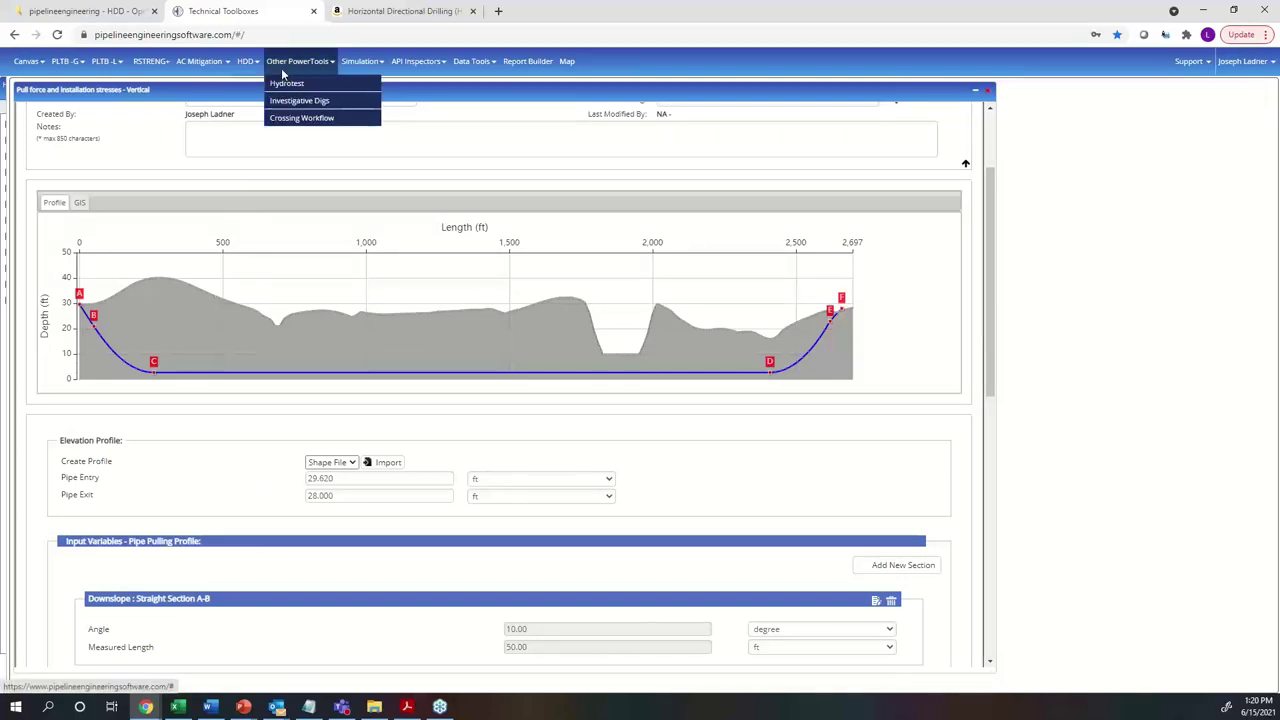
{"action": "left_click", "coordinate": [245, 61]}
{"action": "mouse_move", "coordinate": [279, 147]}
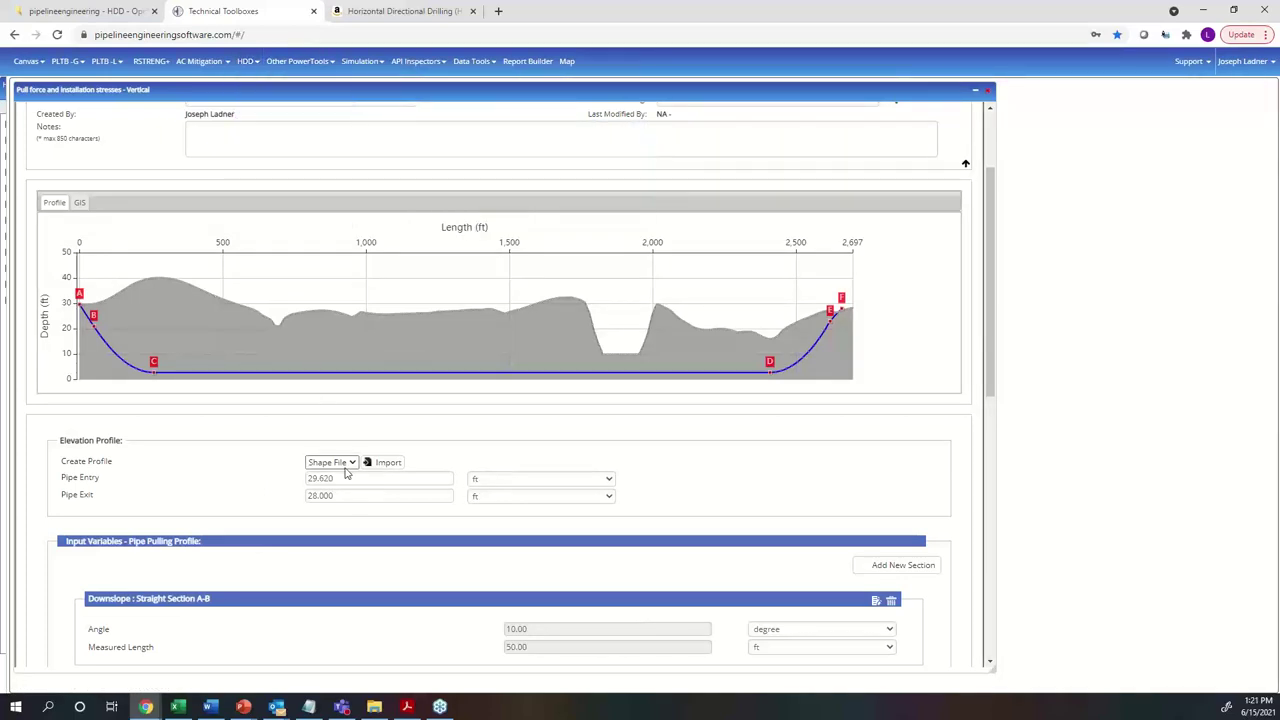
Step: Review the drill path sections and compare the river crossing on the satellite map with its elevation profile
{"action": "scroll", "coordinate": [345, 468], "scroll_direction": "down", "scroll_amount": 3}
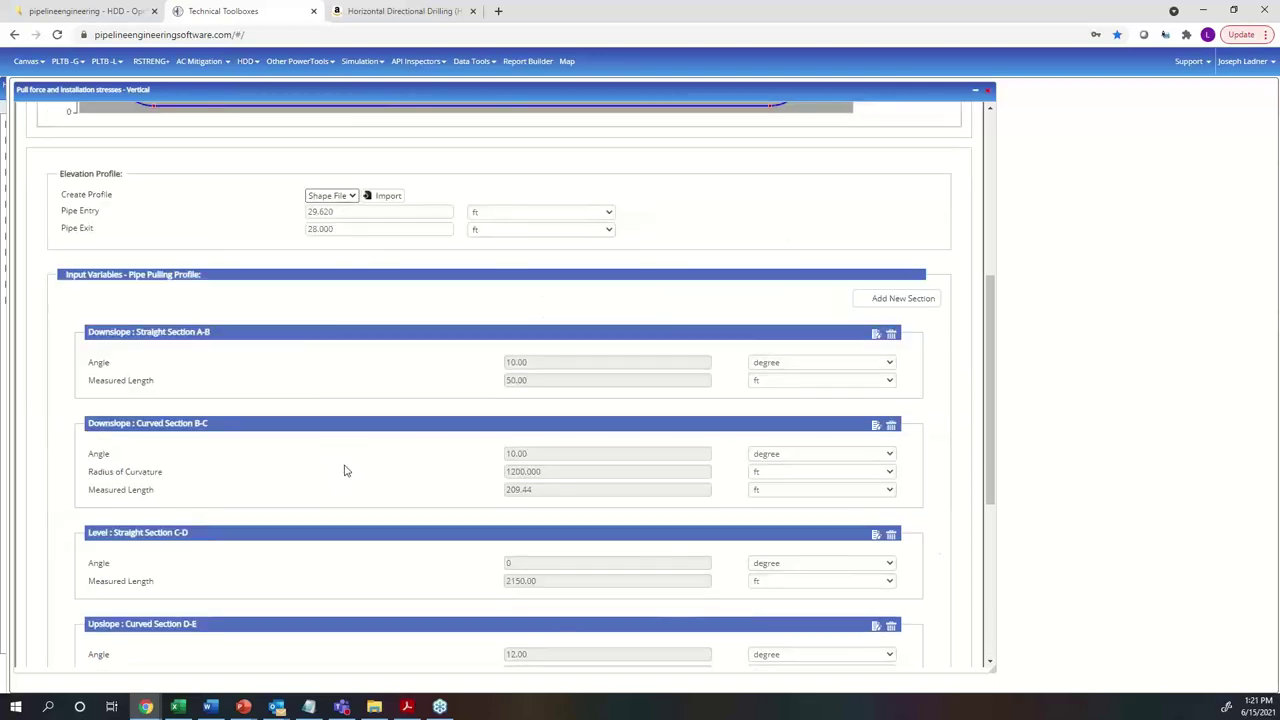
{"action": "scroll", "coordinate": [345, 468], "scroll_direction": "up", "scroll_amount": 2}
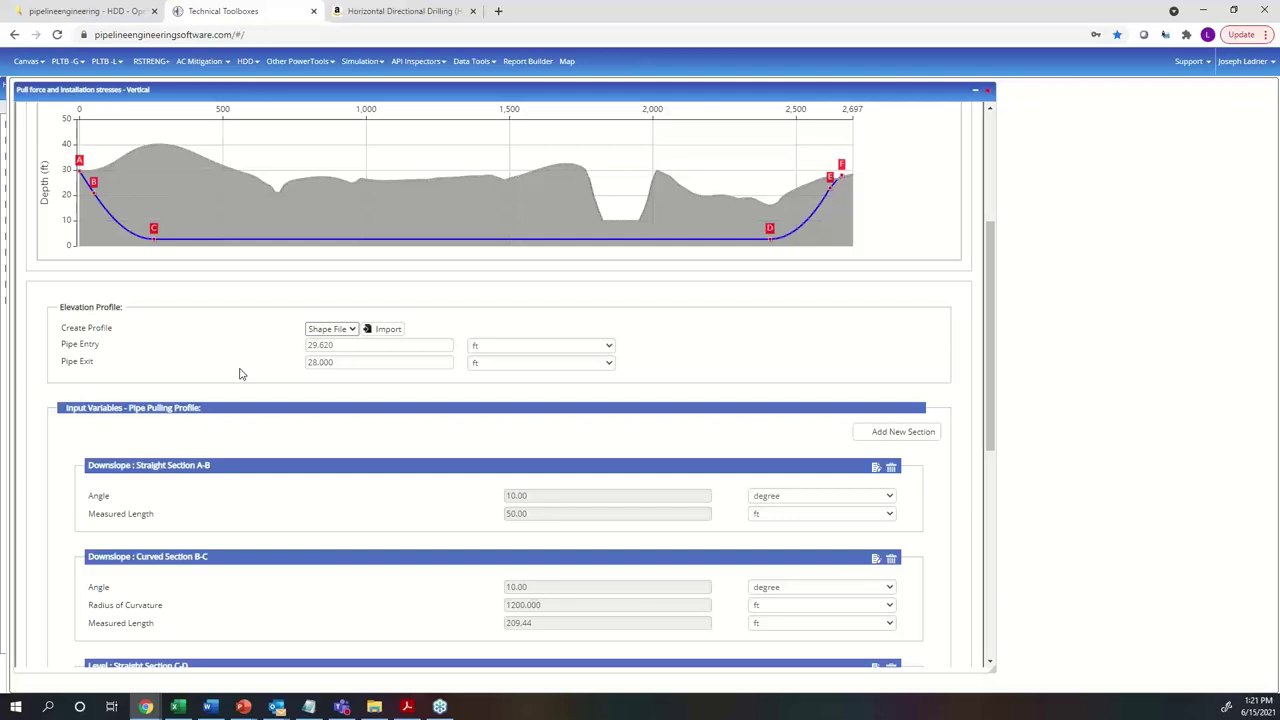
{"action": "scroll", "coordinate": [239, 373], "scroll_direction": "up", "scroll_amount": 1}
{"action": "left_click", "coordinate": [79, 136]}
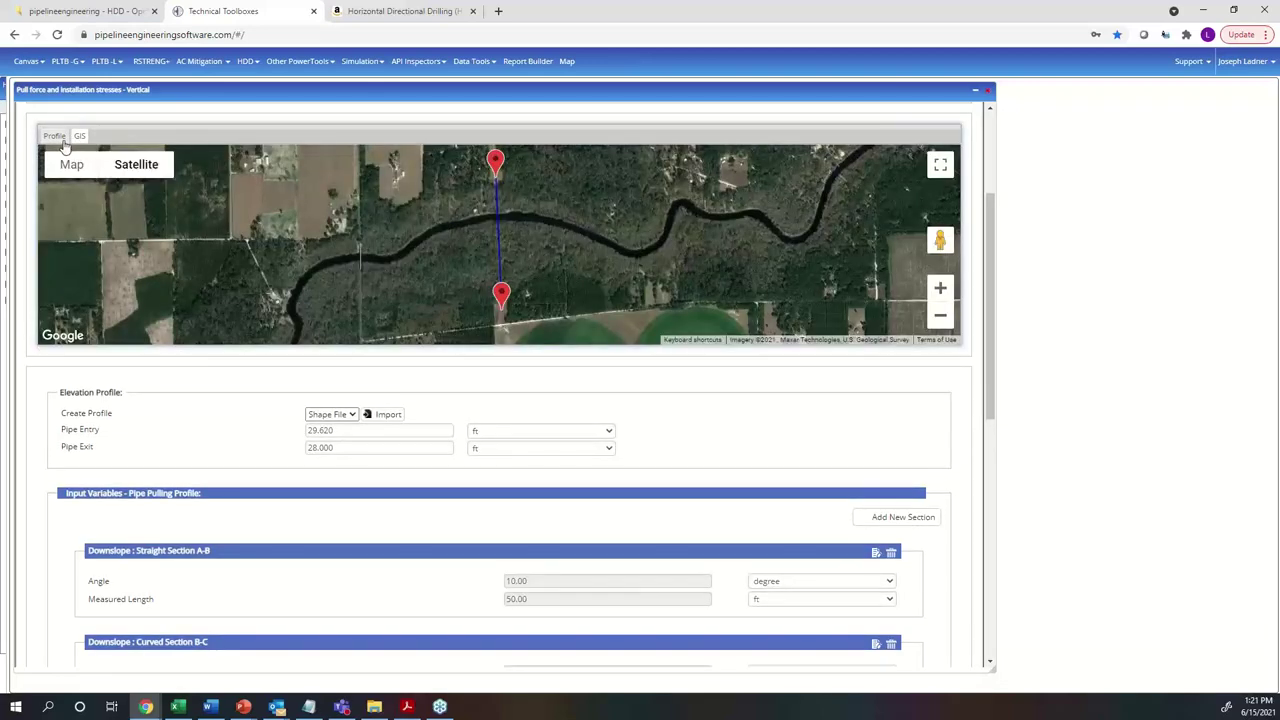
{"action": "left_click", "coordinate": [56, 137]}
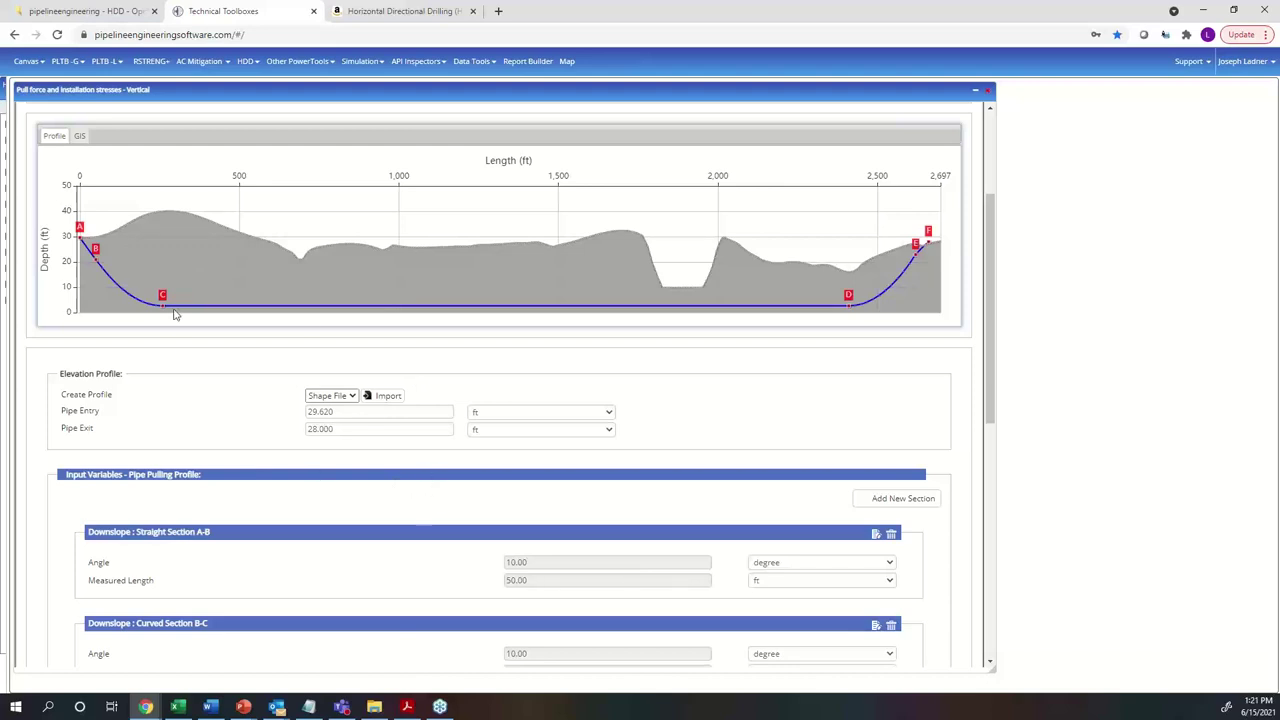
Step: Examine the section type and bend type options of level straight section C-D, and close its settings without saving
{"action": "scroll", "coordinate": [776, 407], "scroll_direction": "down", "scroll_amount": 1}
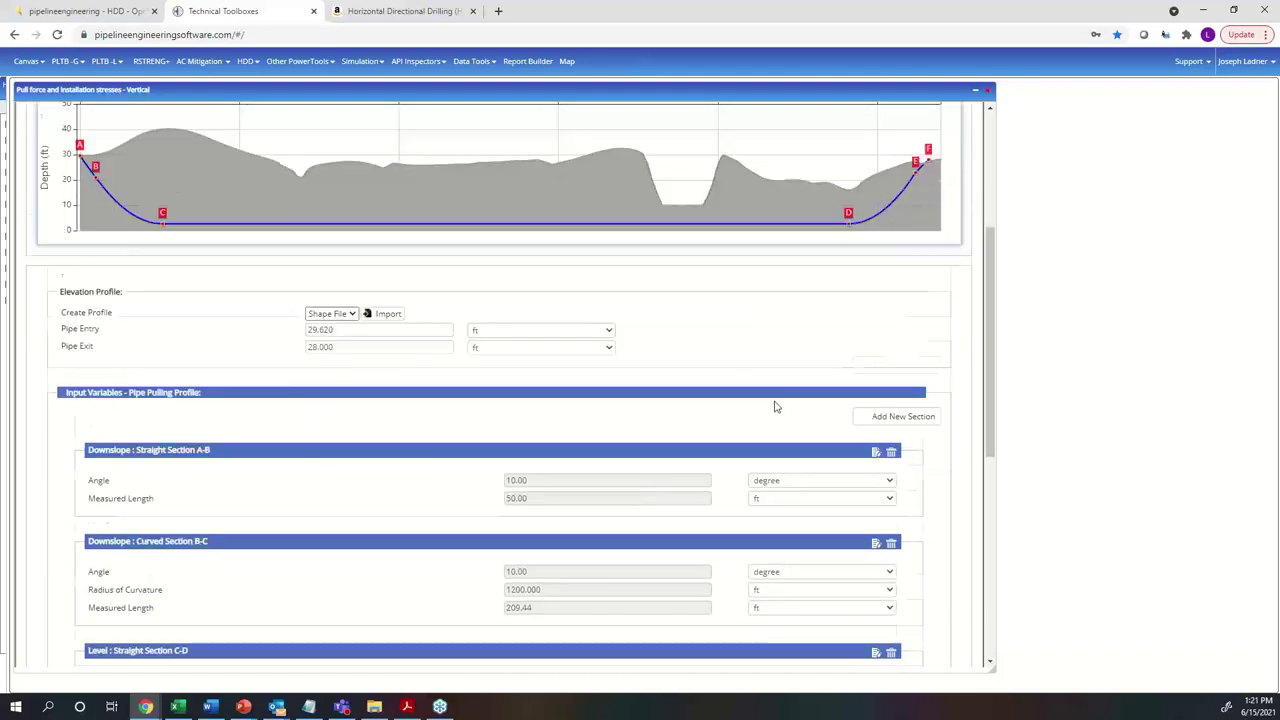
{"action": "scroll", "coordinate": [776, 407], "scroll_direction": "down", "scroll_amount": 2}
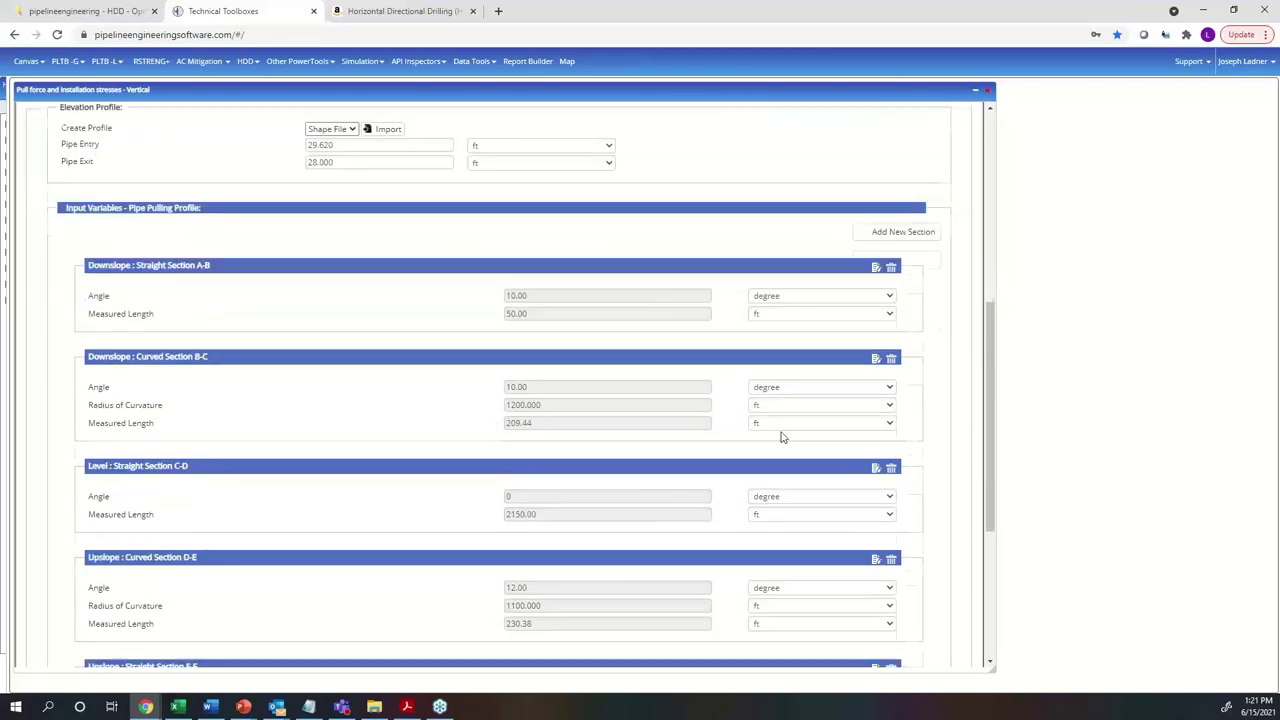
{"action": "left_click", "coordinate": [875, 468]}
{"action": "left_click", "coordinate": [614, 259]}
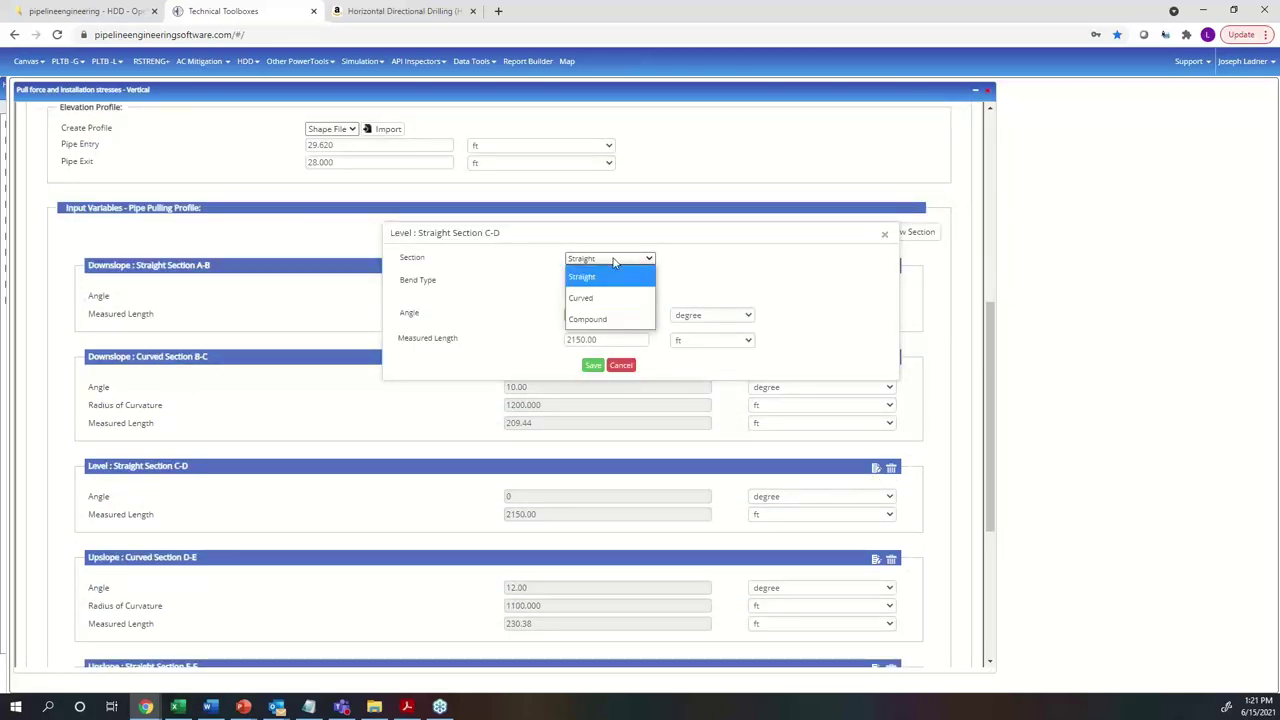
{"action": "left_click", "coordinate": [698, 247]}
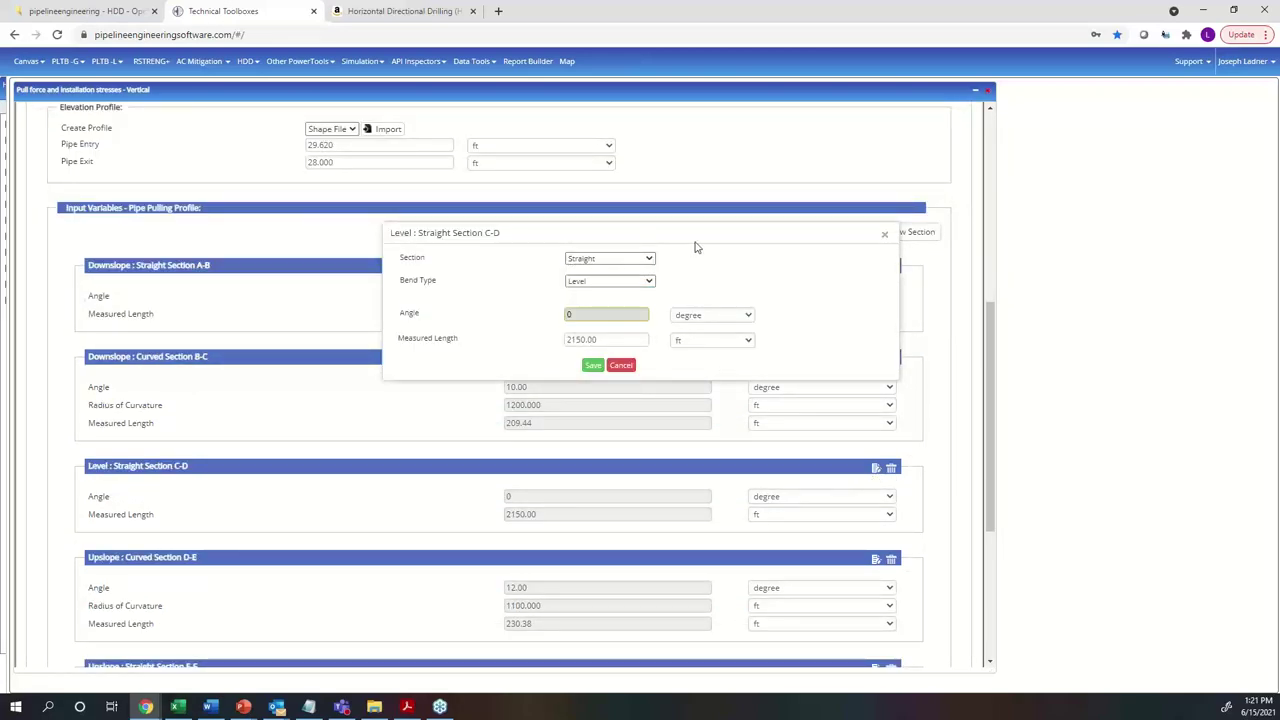
{"action": "left_click", "coordinate": [628, 281]}
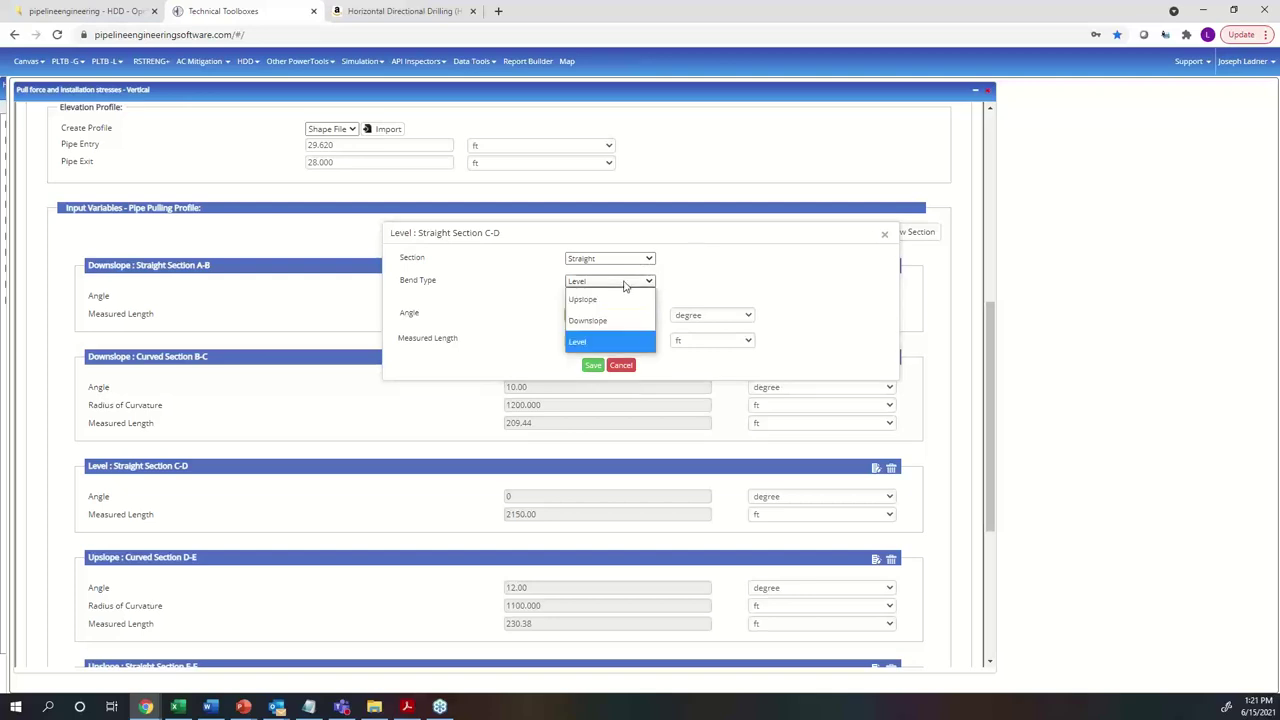
{"action": "left_click", "coordinate": [692, 296]}
{"action": "left_click", "coordinate": [885, 235]}
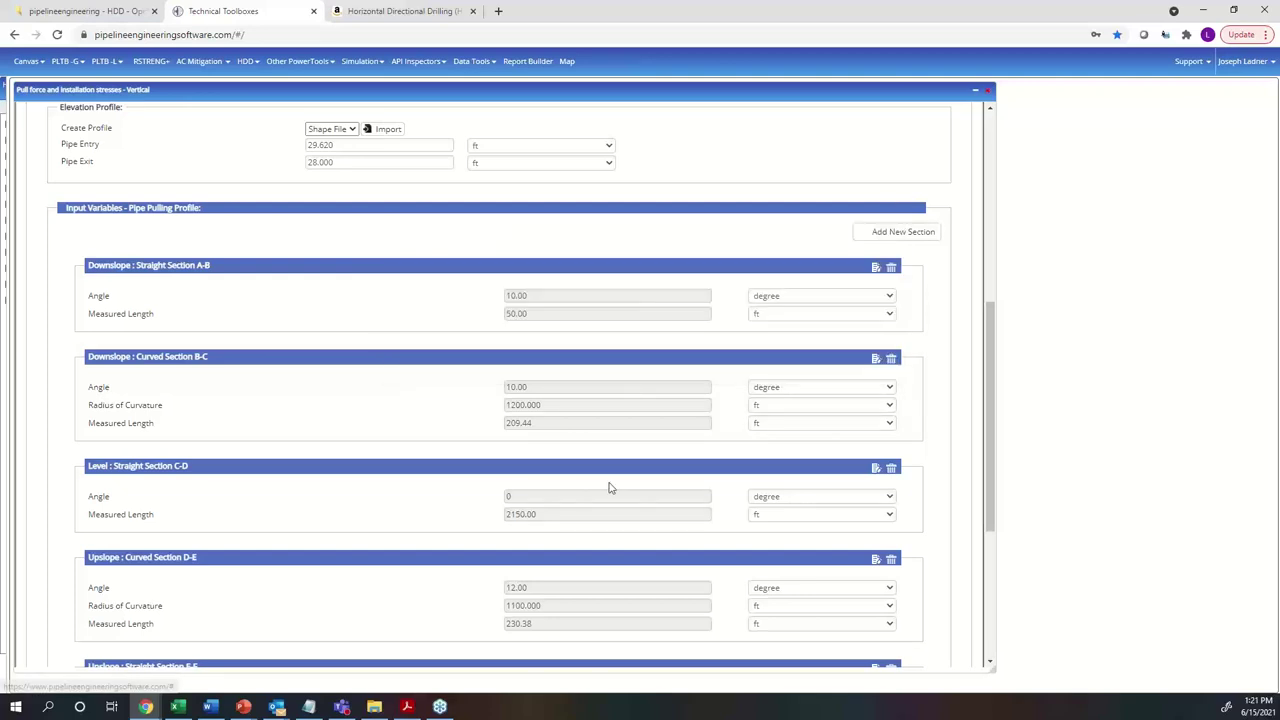
Step: Review the remaining drill path sections, then examine the pipe type options among the pull load and maximum allowable pull force inputs
{"action": "scroll", "coordinate": [610, 487], "scroll_direction": "down", "scroll_amount": 2}
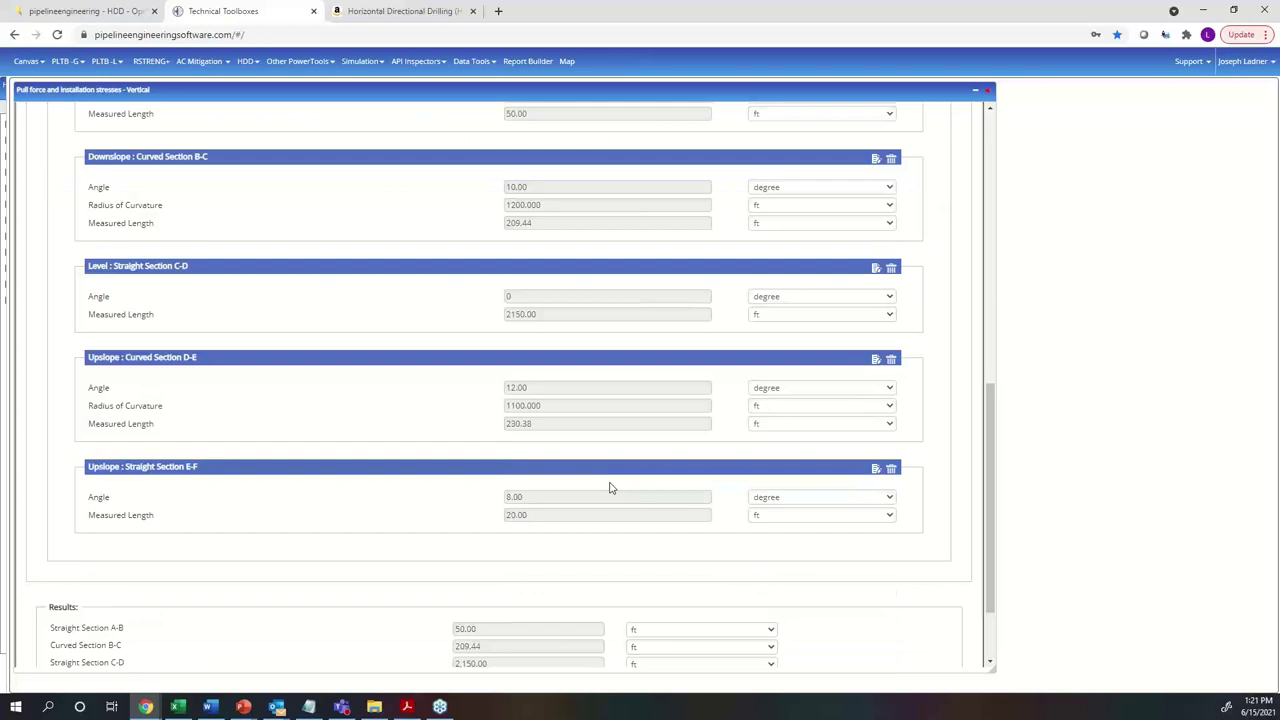
{"action": "scroll", "coordinate": [611, 487], "scroll_direction": "down", "scroll_amount": 3}
{"action": "scroll", "coordinate": [611, 487], "scroll_direction": "up", "scroll_amount": 12}
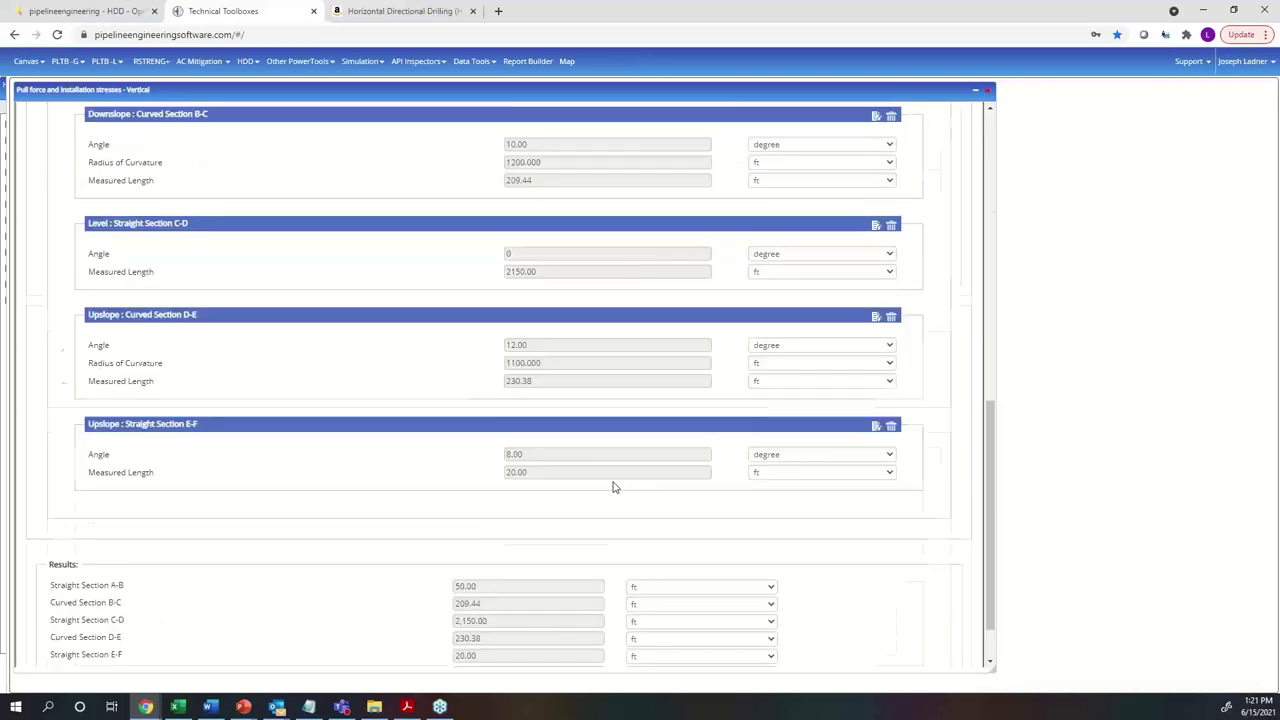
{"action": "left_click", "coordinate": [250, 112]}
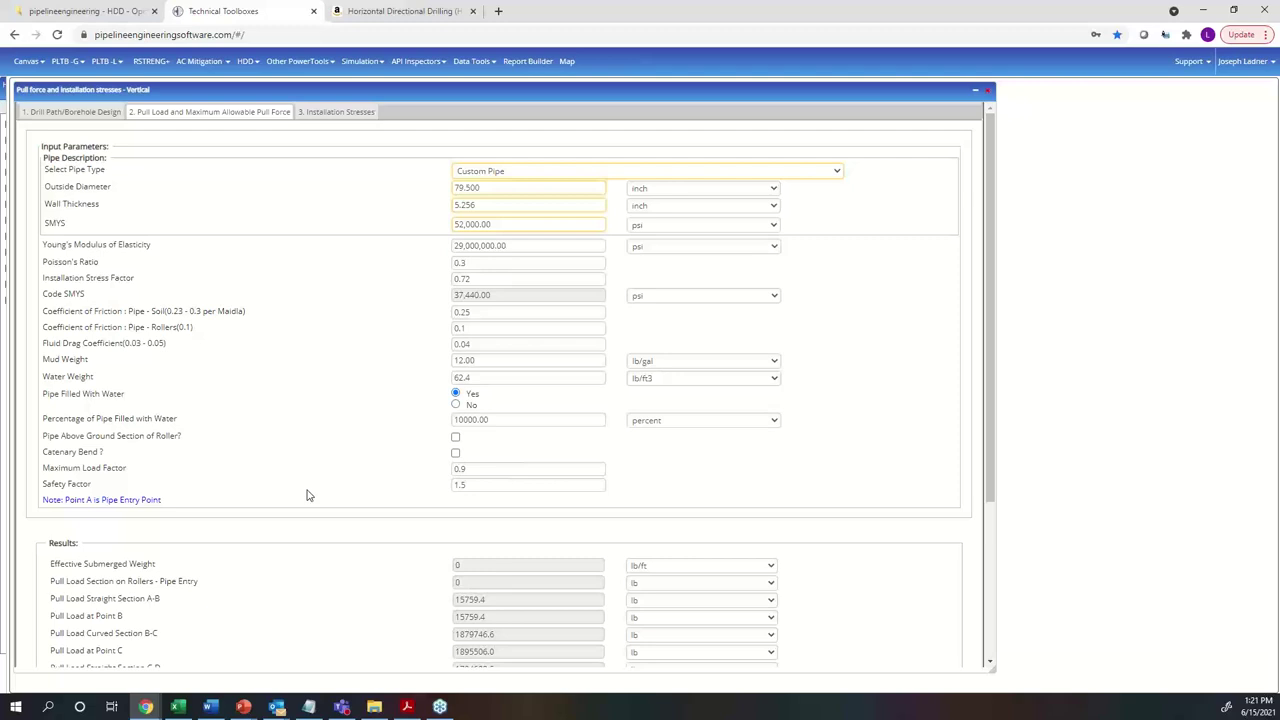
{"action": "left_click", "coordinate": [557, 174]}
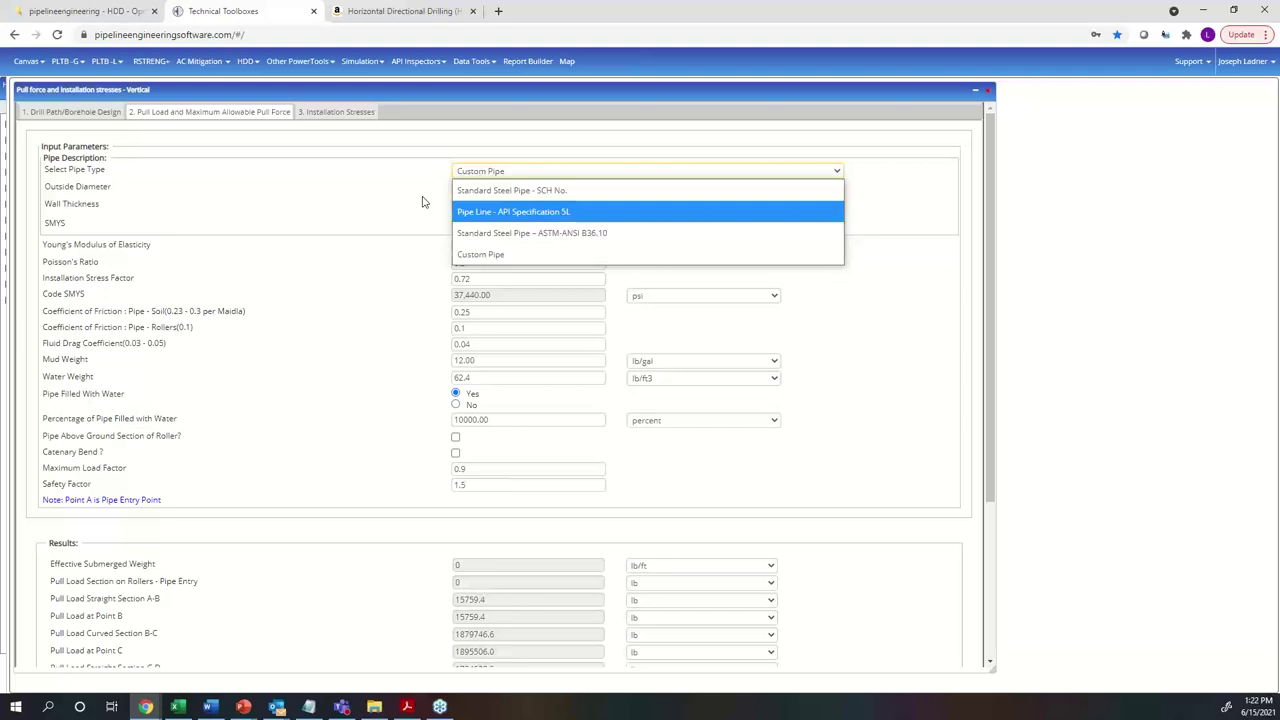
{"action": "left_click", "coordinate": [422, 202]}
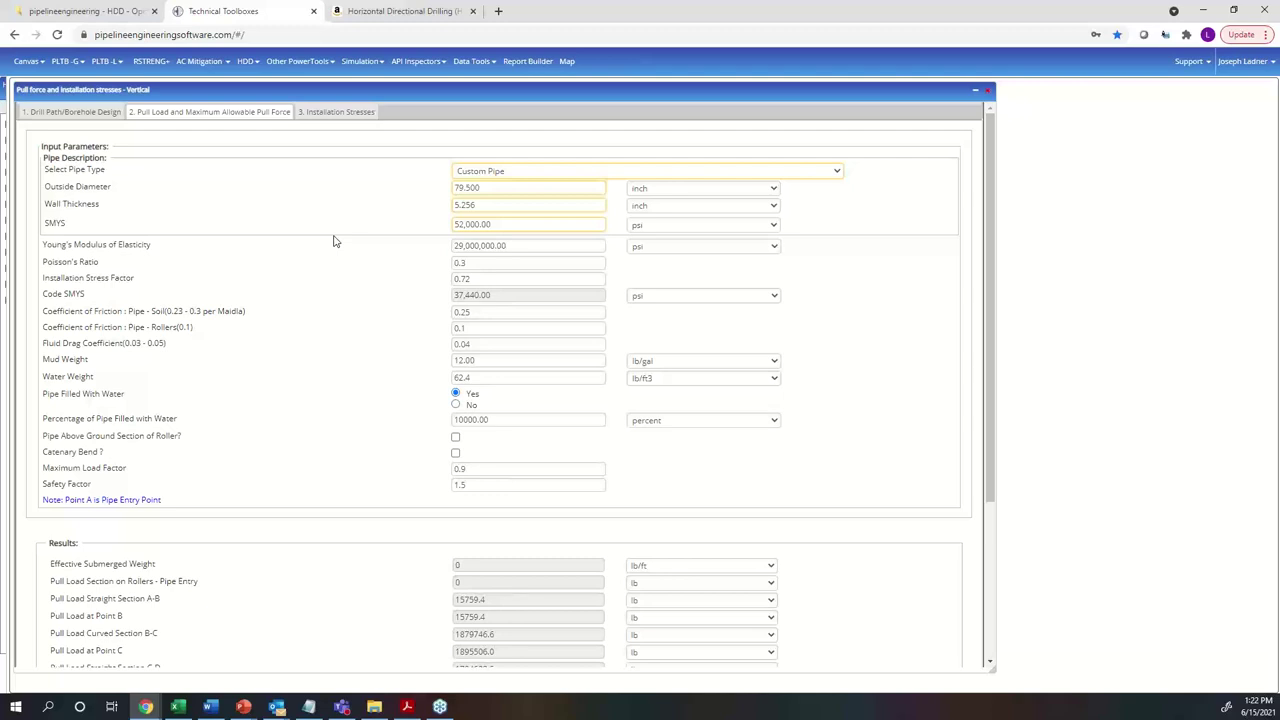
{"action": "left_click", "coordinate": [677, 171]}
{"action": "left_click", "coordinate": [400, 205]}
Step: Keep the pipe filled with water and set the water-filled percentage to 100 with % as the unit
{"action": "scroll", "coordinate": [440, 271], "scroll_direction": "down", "scroll_amount": 2}
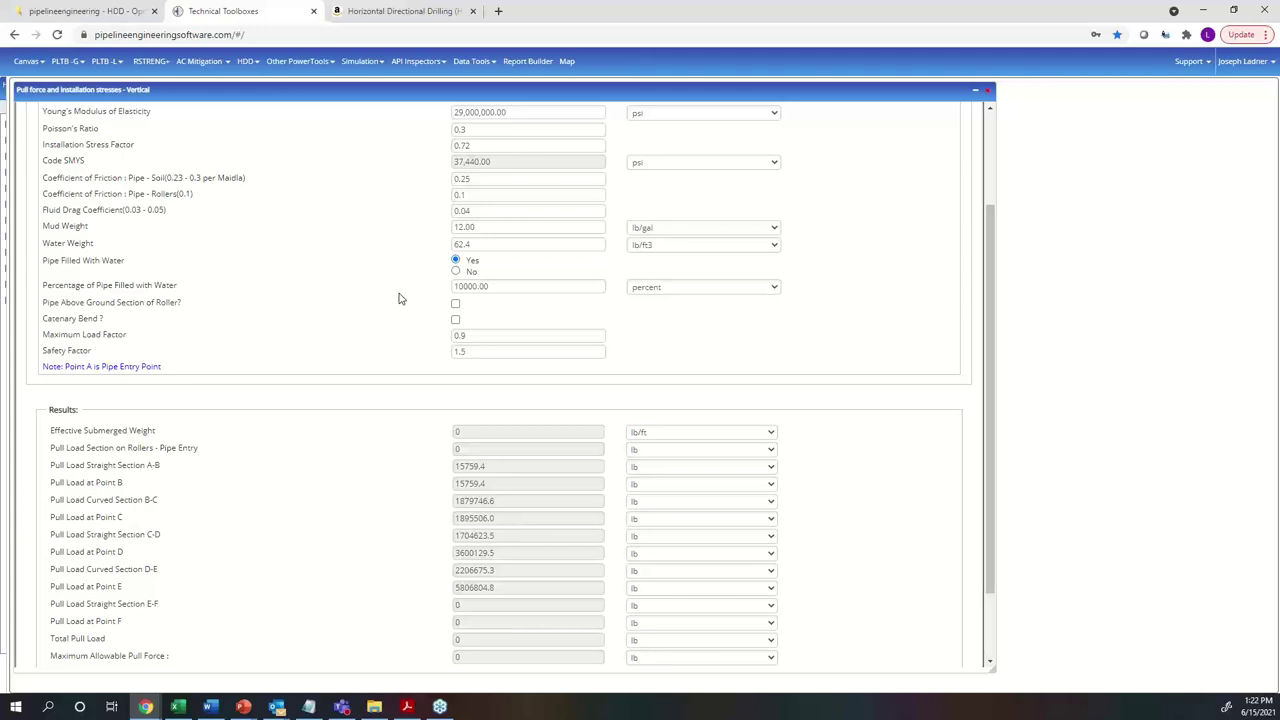
{"action": "left_click_drag", "start_coordinate": [146, 265], "coordinate": [63, 264]}
{"action": "left_click", "coordinate": [276, 265]}
{"action": "left_click", "coordinate": [456, 271]}
{"action": "left_click", "coordinate": [455, 260]}
{"action": "left_click", "coordinate": [687, 288]}
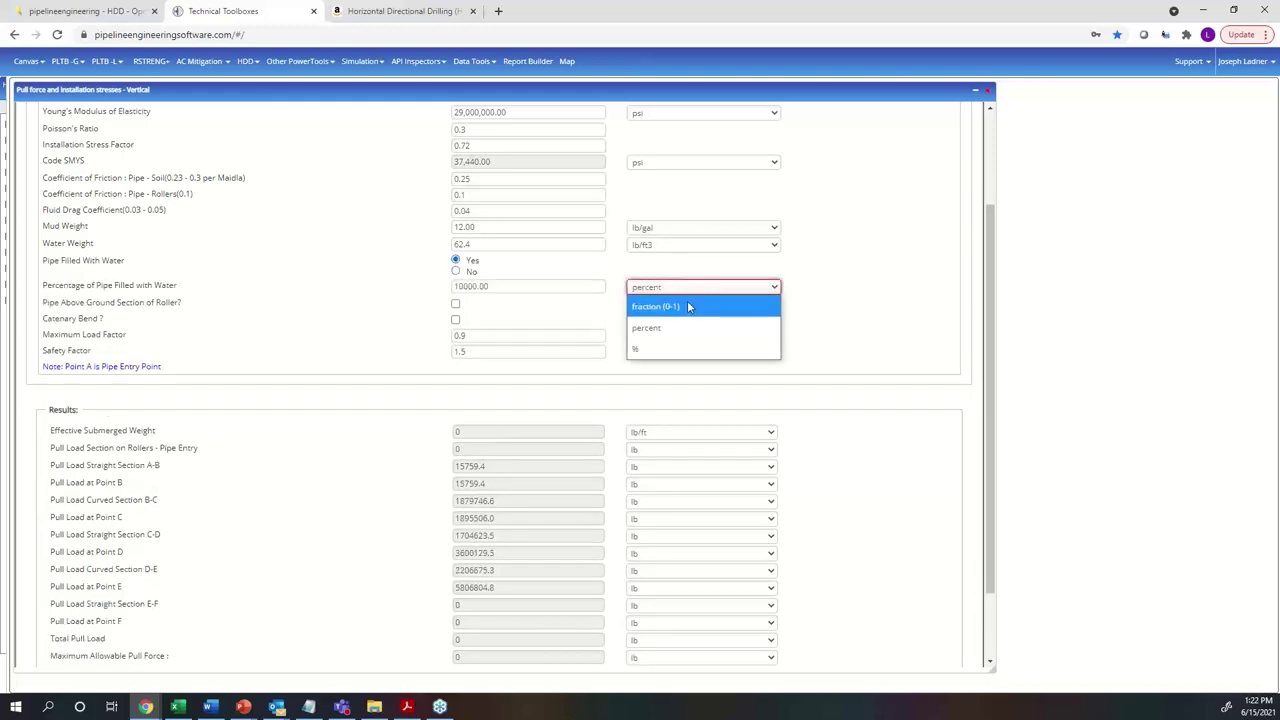
{"action": "left_click", "coordinate": [664, 344]}
{"action": "left_click", "coordinate": [496, 286]}
{"action": "key", "text": "BackSpace"}
{"action": "left_click_drag", "start_coordinate": [496, 286], "coordinate": [391, 314]}
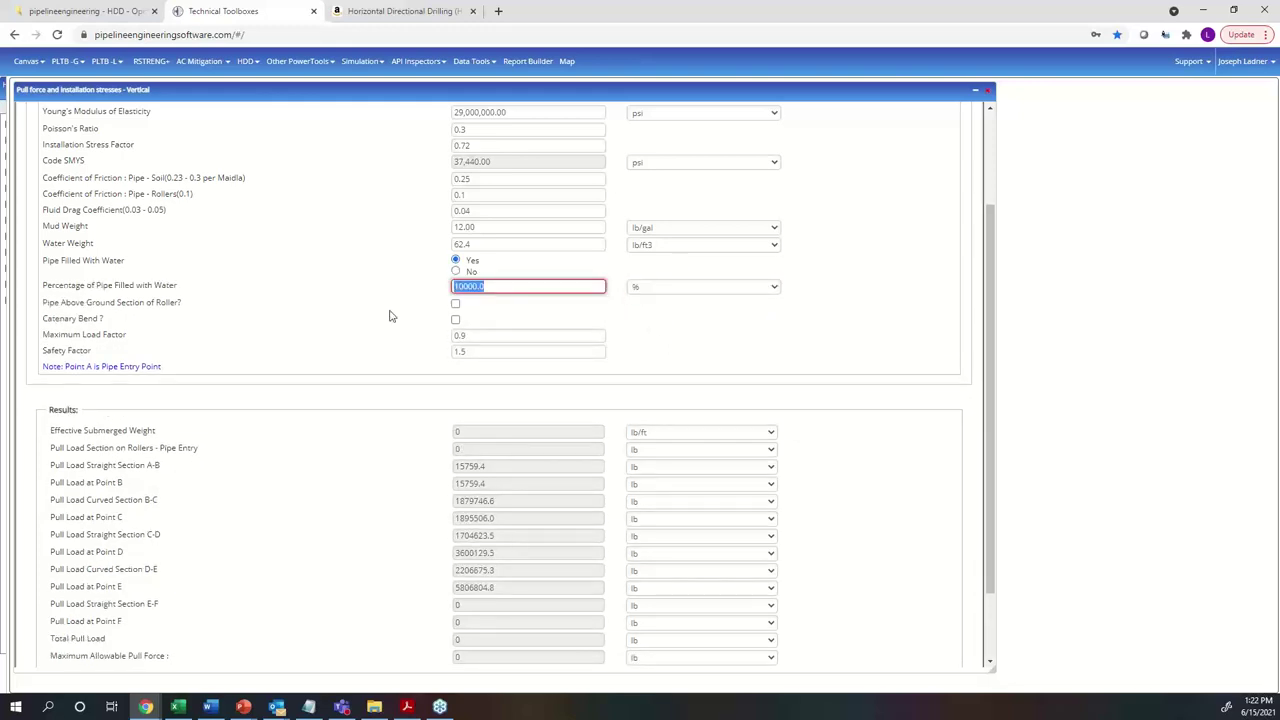
{"action": "type", "text": "100"}
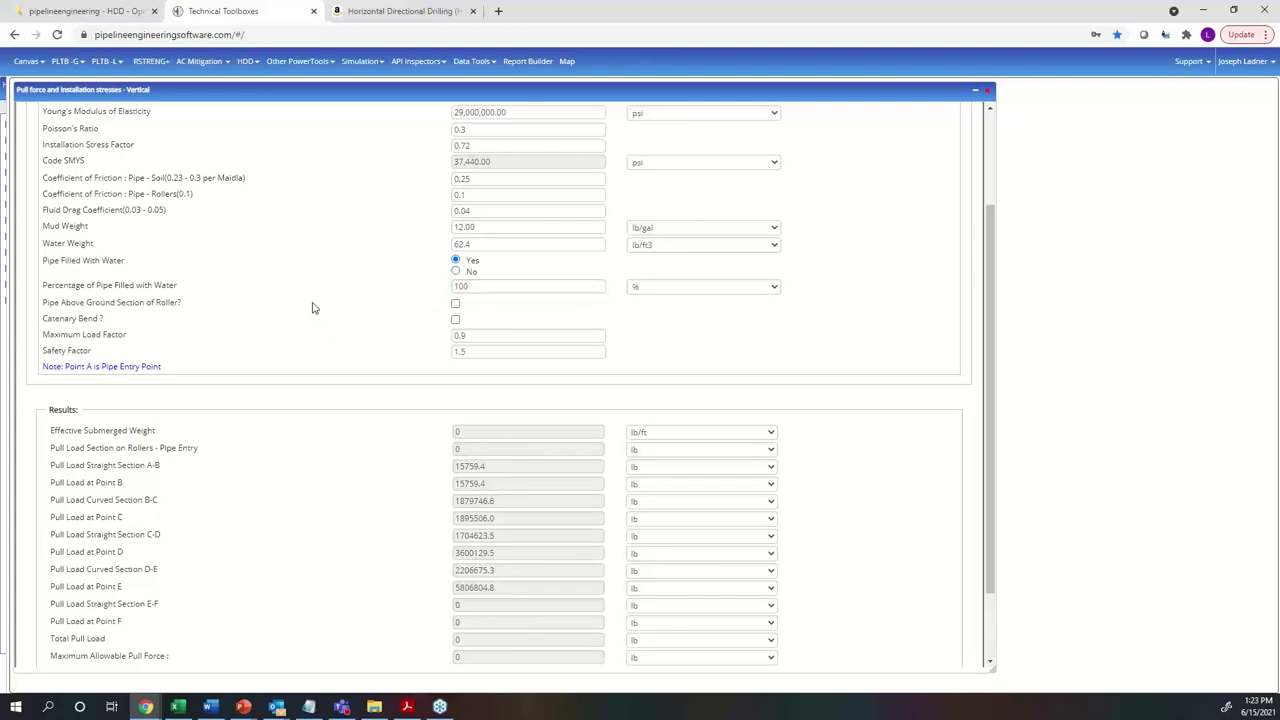
Step: Change the percentage of pipe filled with water to 65 %
{"action": "double_click", "coordinate": [485, 291]}
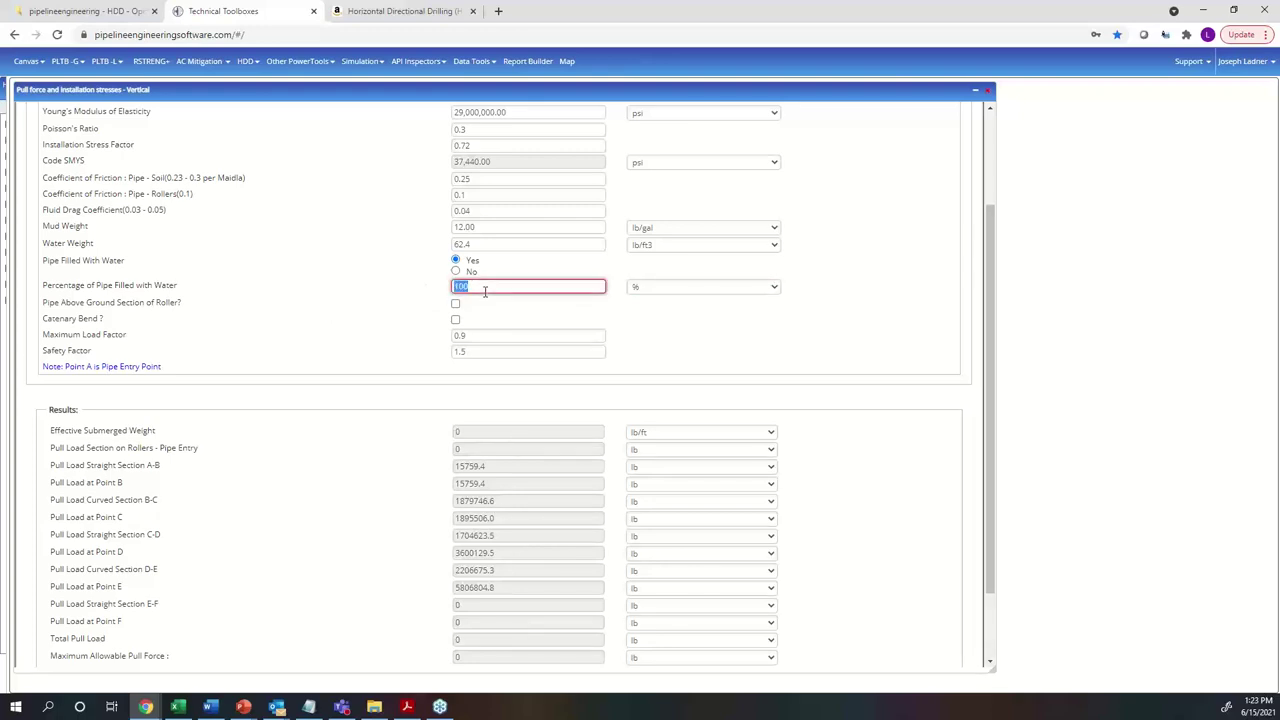
{"action": "type", "text": "50"}
{"action": "key", "text": "BackSpace"}
{"action": "key", "text": "BackSpace"}
{"action": "type", "text": "65"}
{"action": "left_click", "coordinate": [358, 262]}
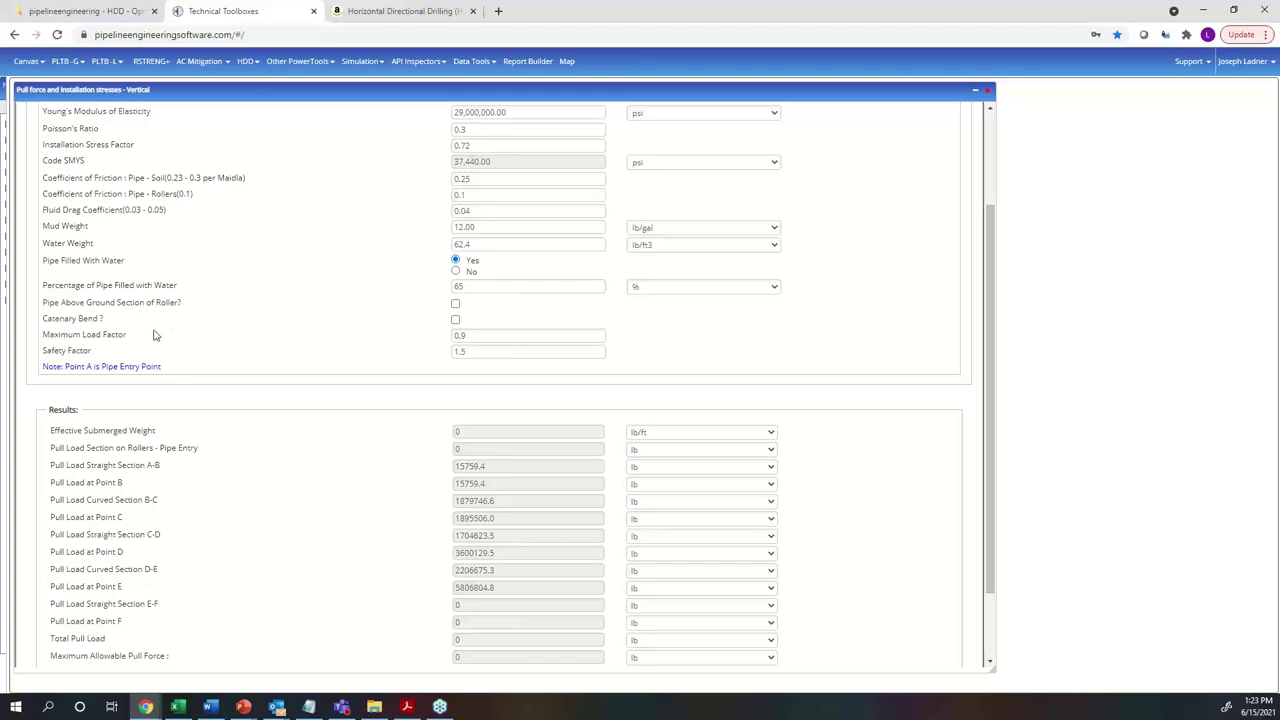
Step: Include an above-ground pipe section on rollers with an angle of 12 degrees and a length of 50 ft
{"action": "left_click_drag", "start_coordinate": [181, 303], "coordinate": [46, 302]}
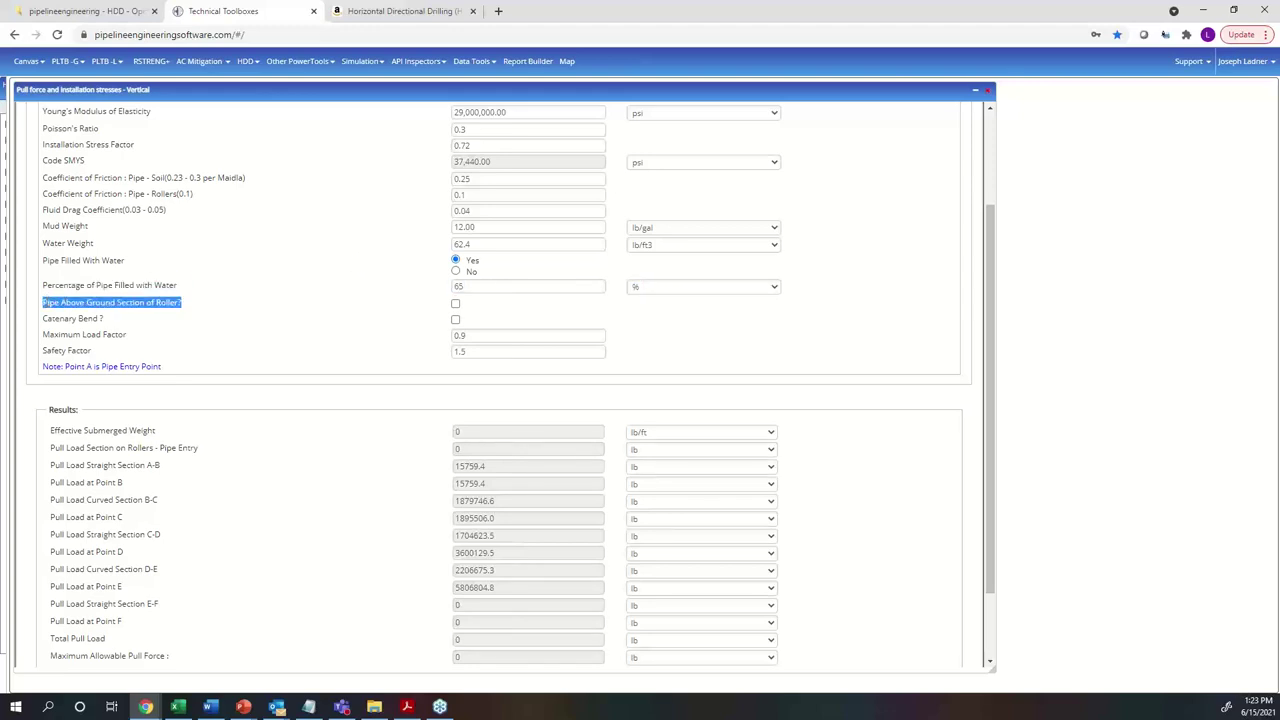
{"action": "left_click", "coordinate": [456, 305]}
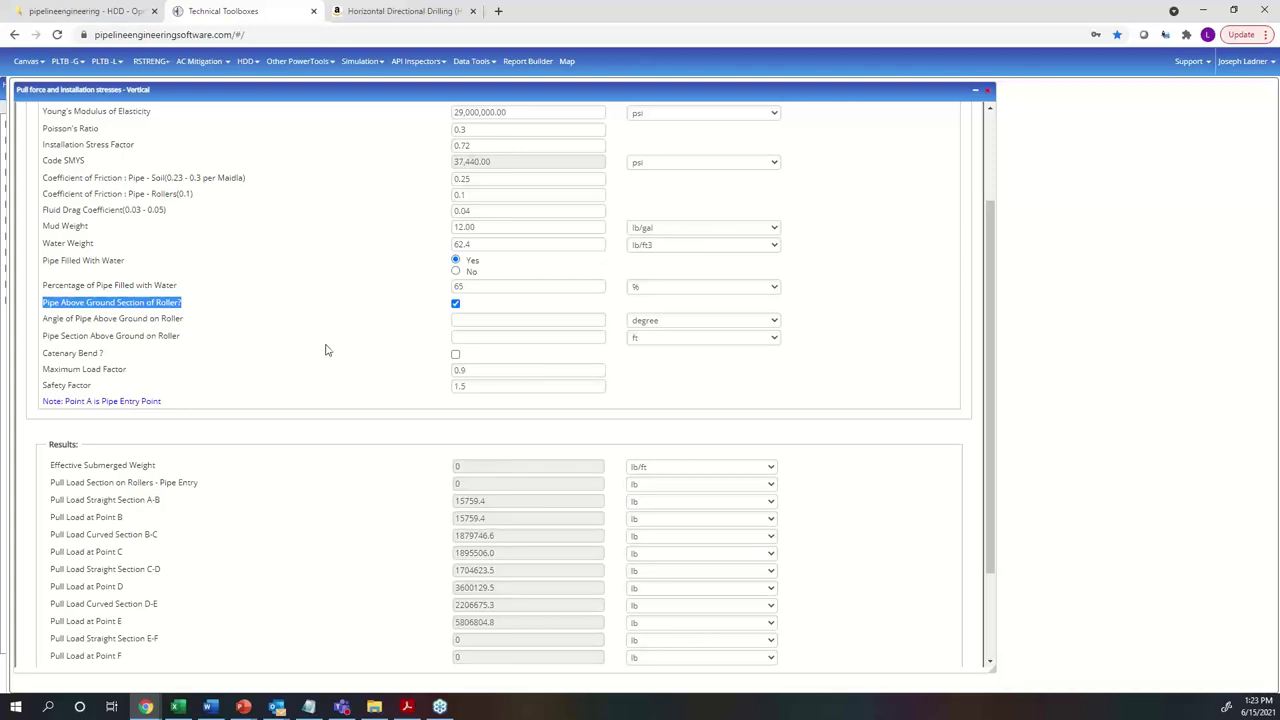
{"action": "left_click", "coordinate": [456, 305]}
{"action": "left_click", "coordinate": [456, 305]}
{"action": "left_click", "coordinate": [487, 320]}
{"action": "type", "text": "12"}
{"action": "left_click", "coordinate": [482, 338]}
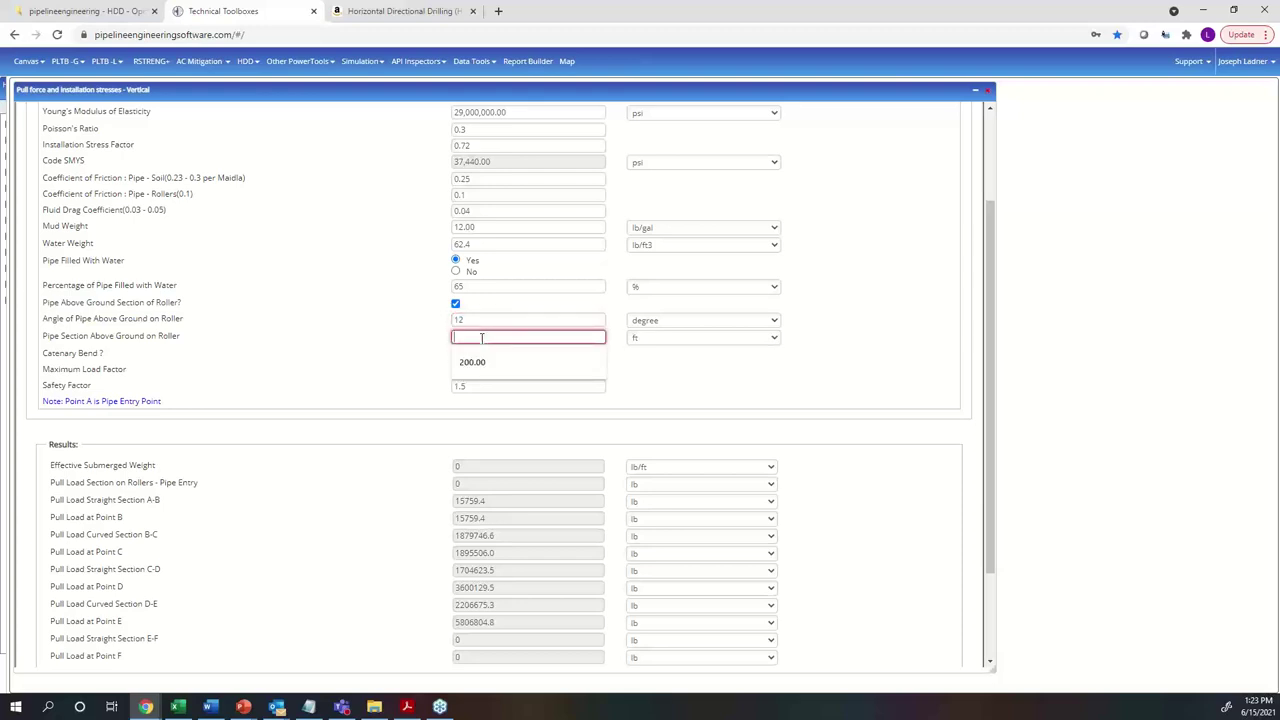
{"action": "type", "text": "50"}
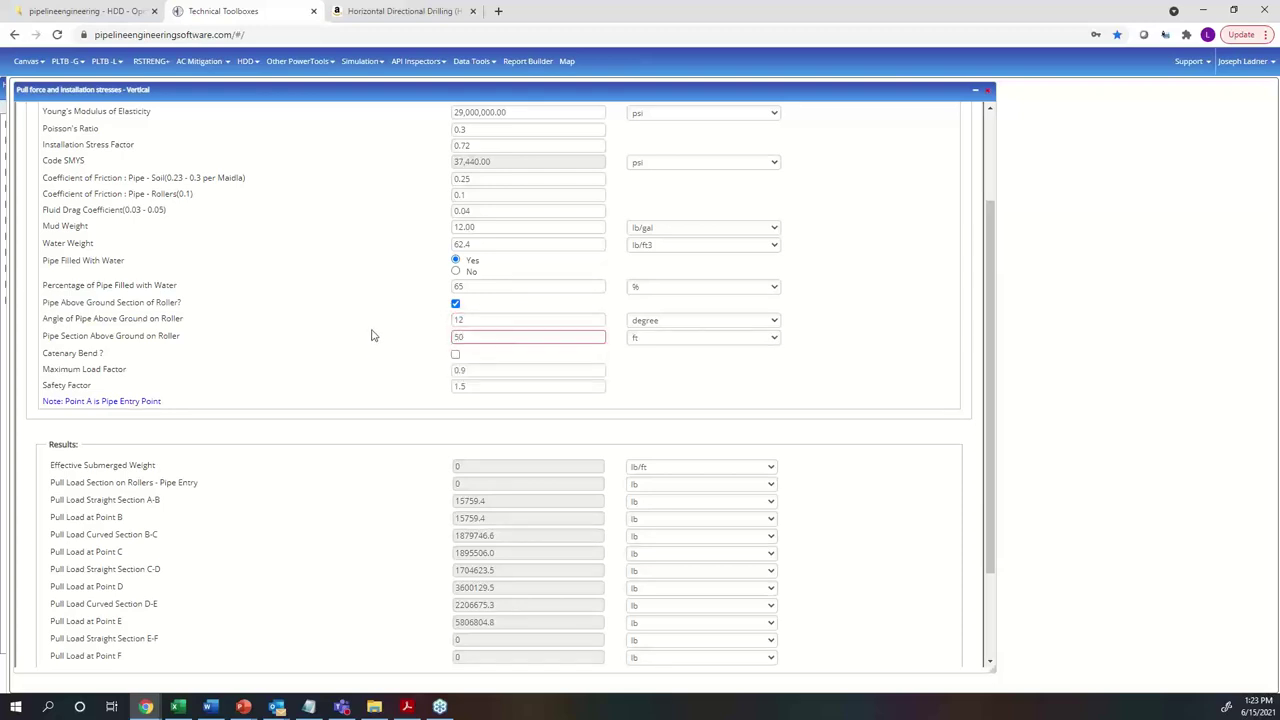
Step: Enable the catenary bend with an installation radius of 20 ft, and view its schematic
{"action": "left_click", "coordinate": [455, 354]}
{"action": "left_click", "coordinate": [458, 370]}
{"action": "type", "text": "20"}
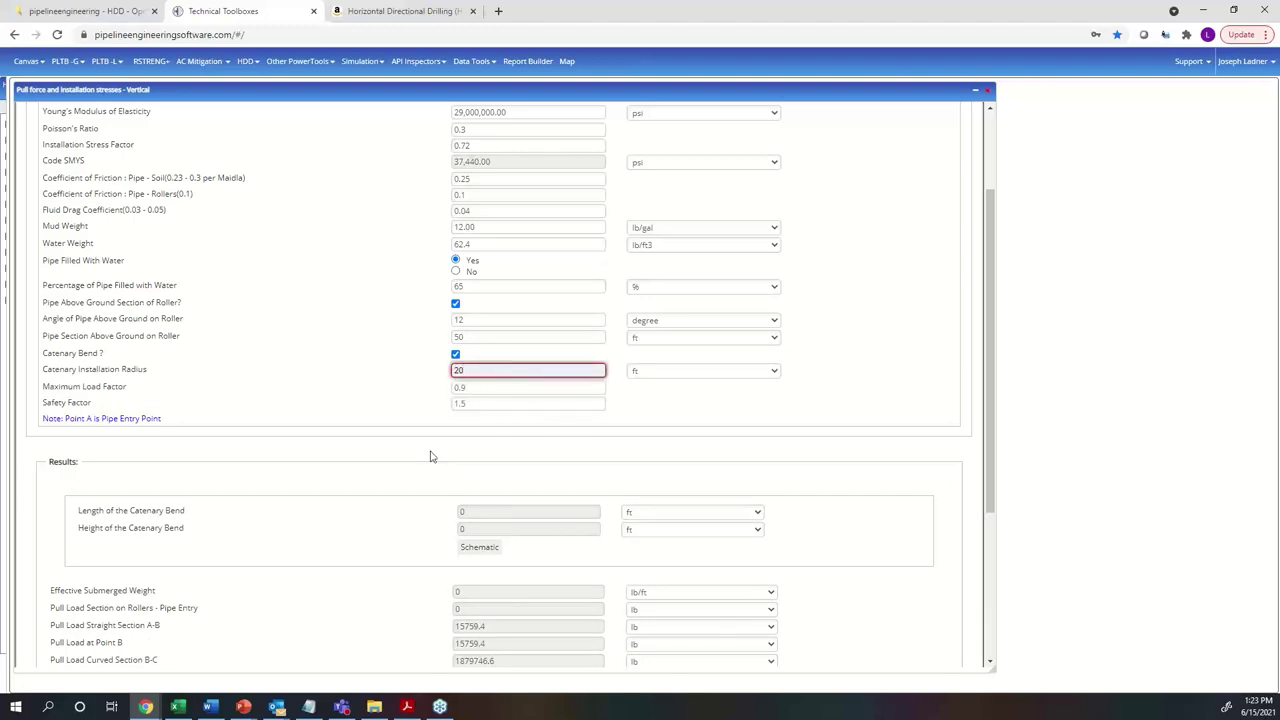
{"action": "left_click", "coordinate": [488, 547]}
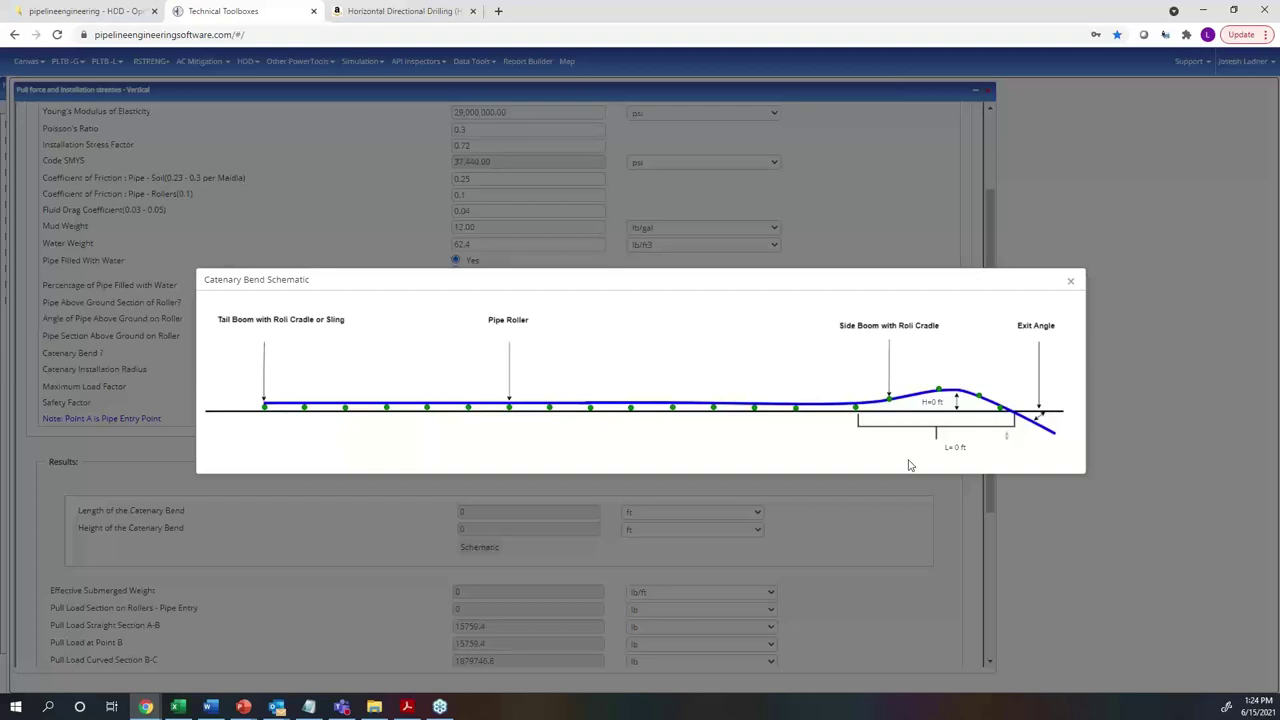
{"action": "left_click", "coordinate": [1070, 280]}
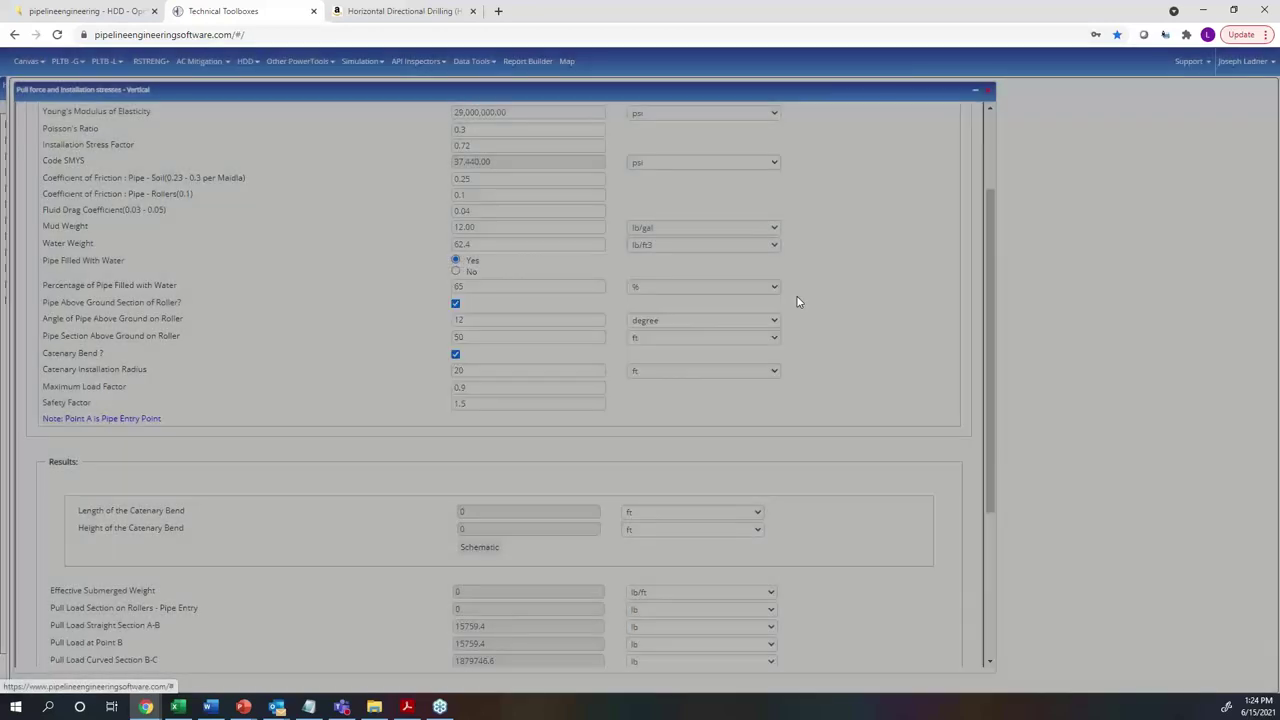
Step: Open the installation stress analysis at Point B, request the report, and look over the drill path inputs and results while it loads
{"action": "scroll", "coordinate": [318, 295], "scroll_direction": "up", "scroll_amount": 3}
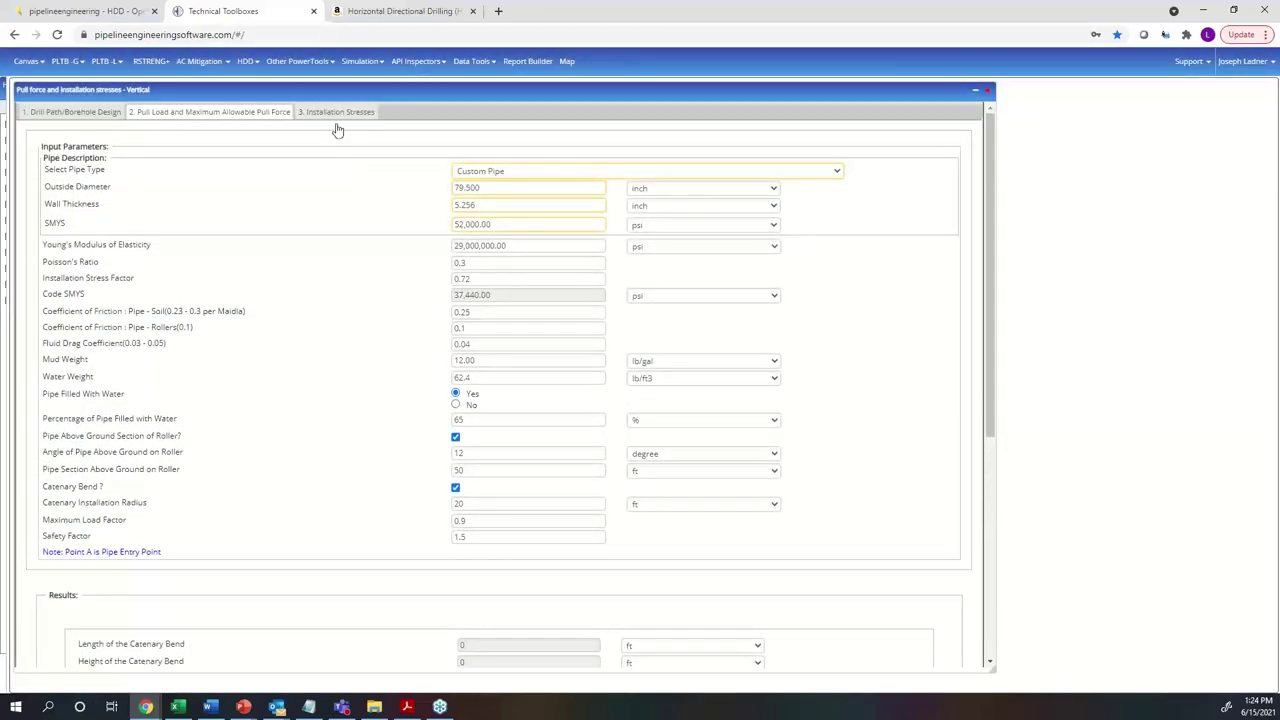
{"action": "left_click", "coordinate": [338, 118]}
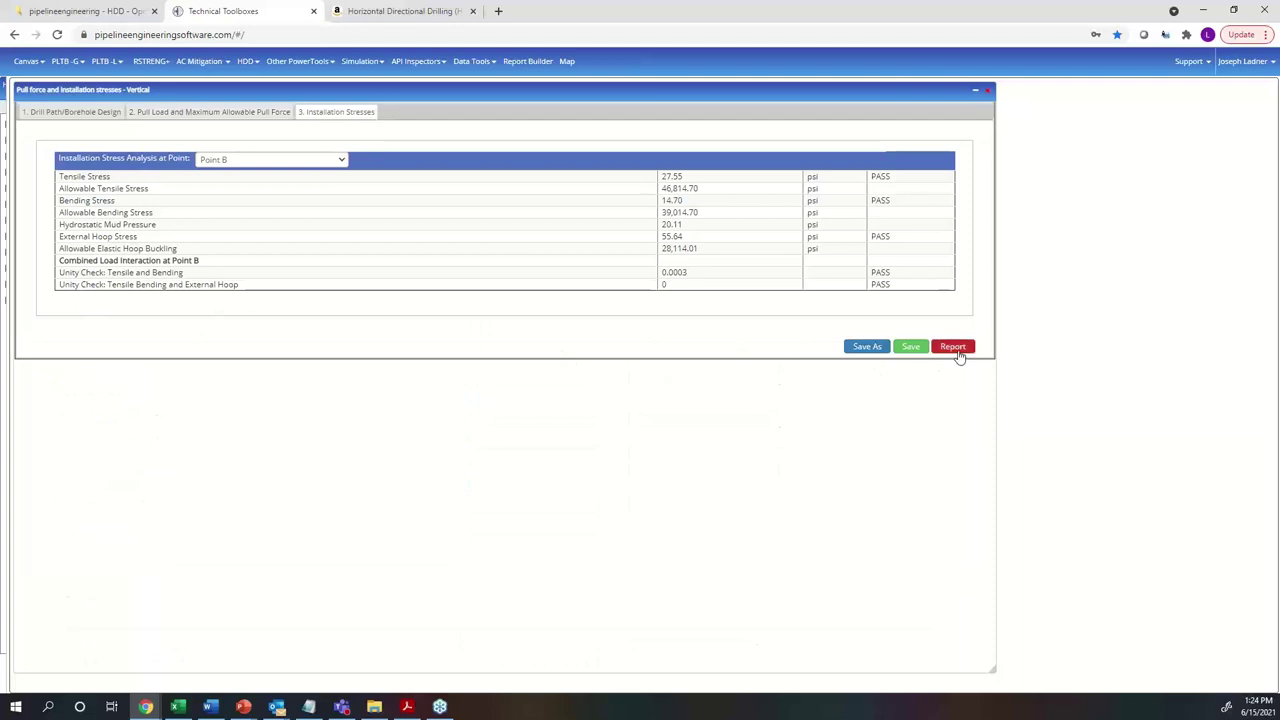
{"action": "left_click", "coordinate": [955, 350]}
{"action": "scroll", "coordinate": [750, 436], "scroll_direction": "down", "scroll_amount": 2}
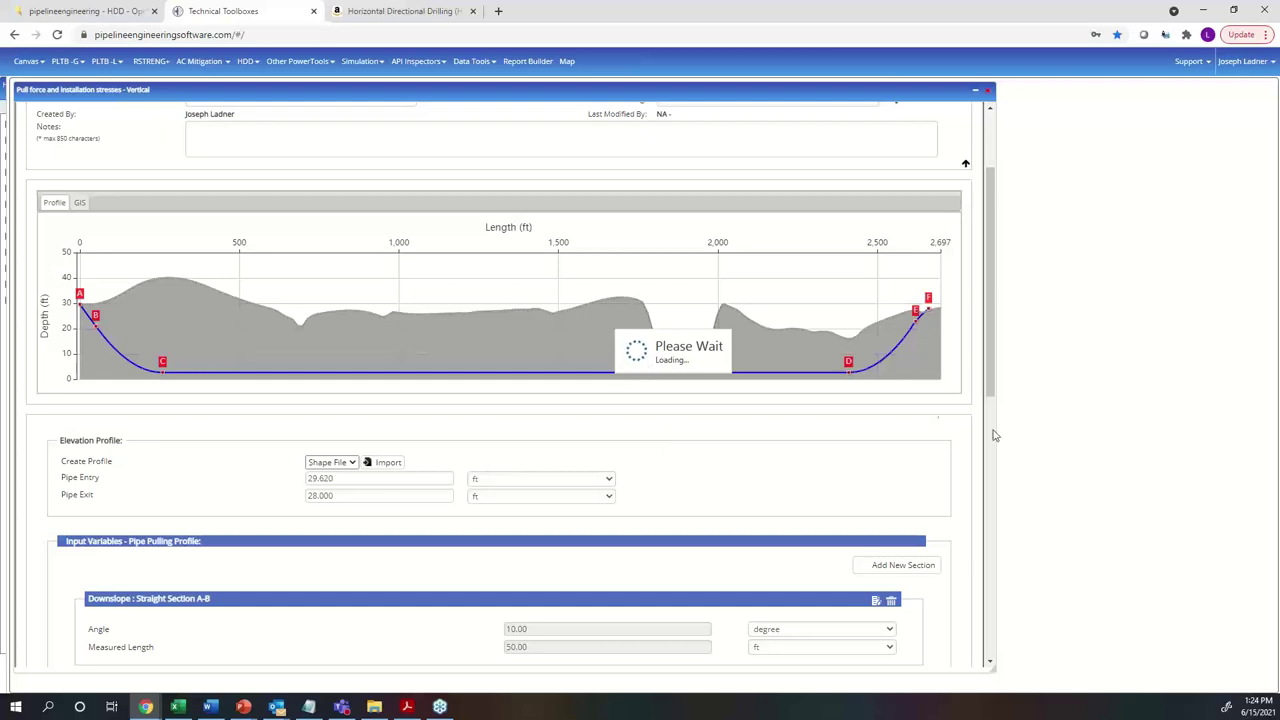
{"action": "scroll", "coordinate": [778, 478], "scroll_direction": "down", "scroll_amount": 3}
{"action": "scroll", "coordinate": [778, 478], "scroll_direction": "down", "scroll_amount": 4}
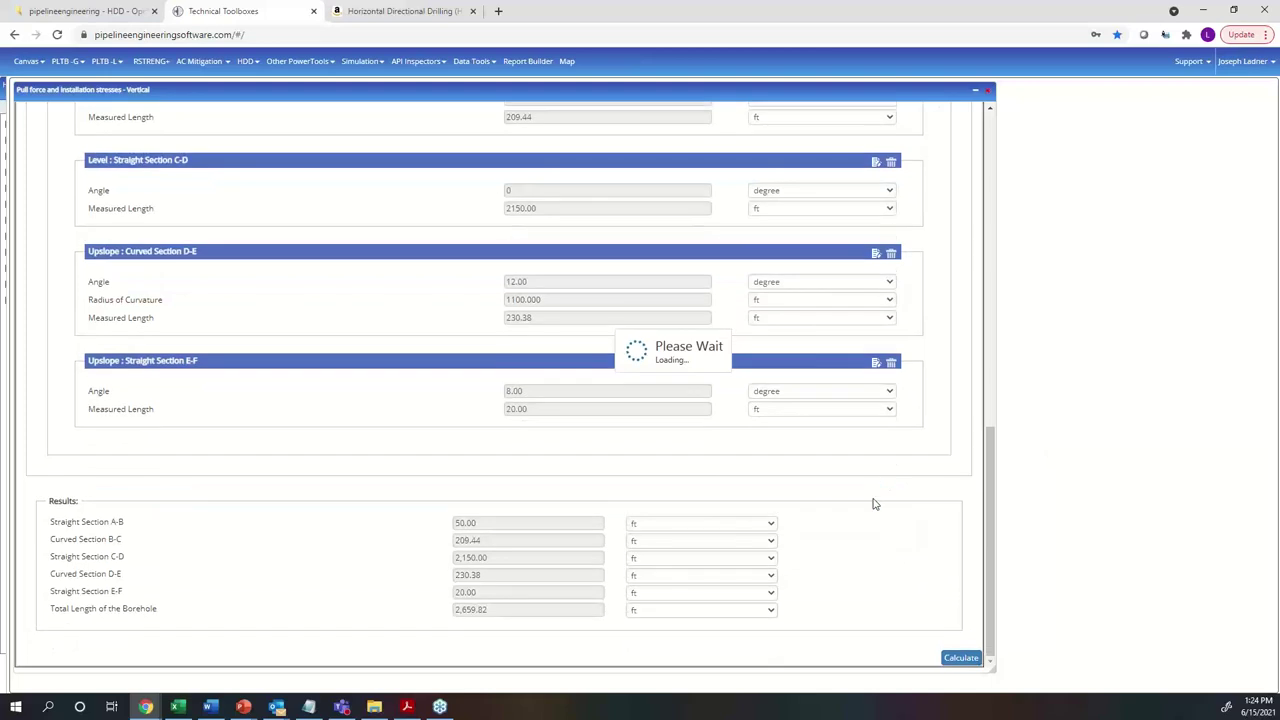
{"action": "scroll", "coordinate": [873, 500], "scroll_direction": "up", "scroll_amount": 8}
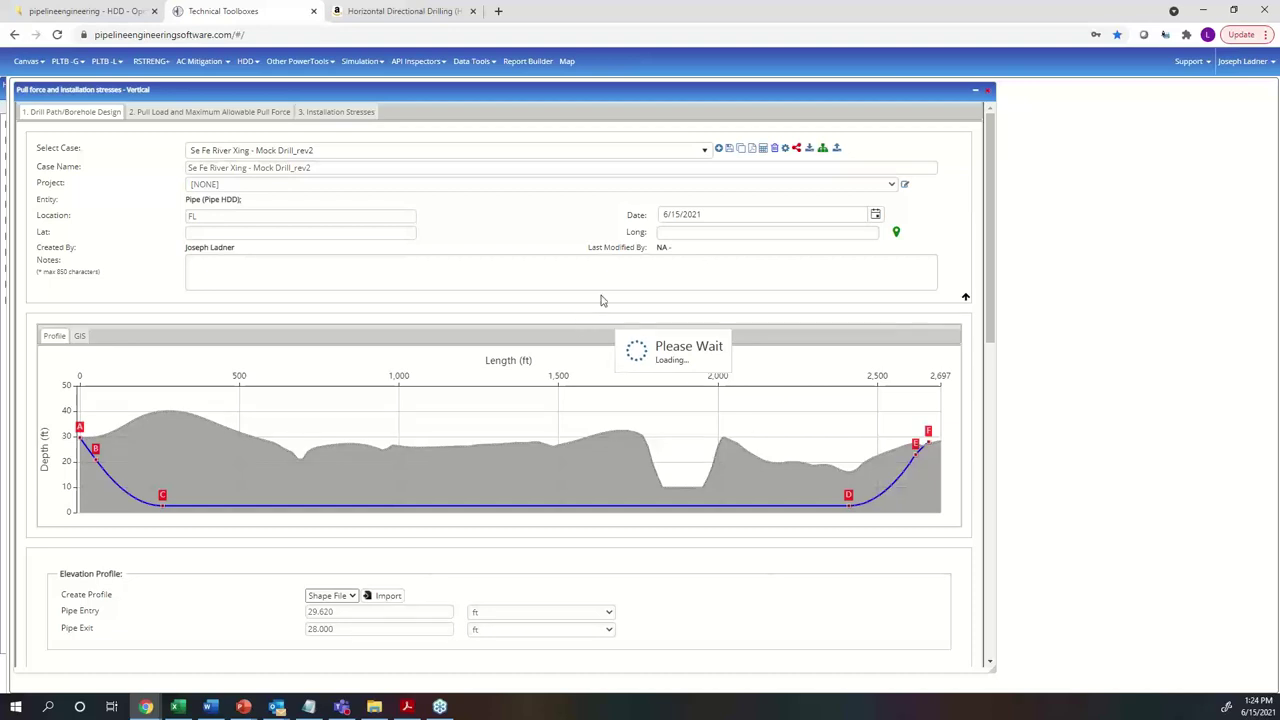
Step: Look through the available HDD tool categories, including the miscellaneous and plastic pipe calculations
{"action": "left_click", "coordinate": [250, 70]}
{"action": "left_click", "coordinate": [247, 61]}
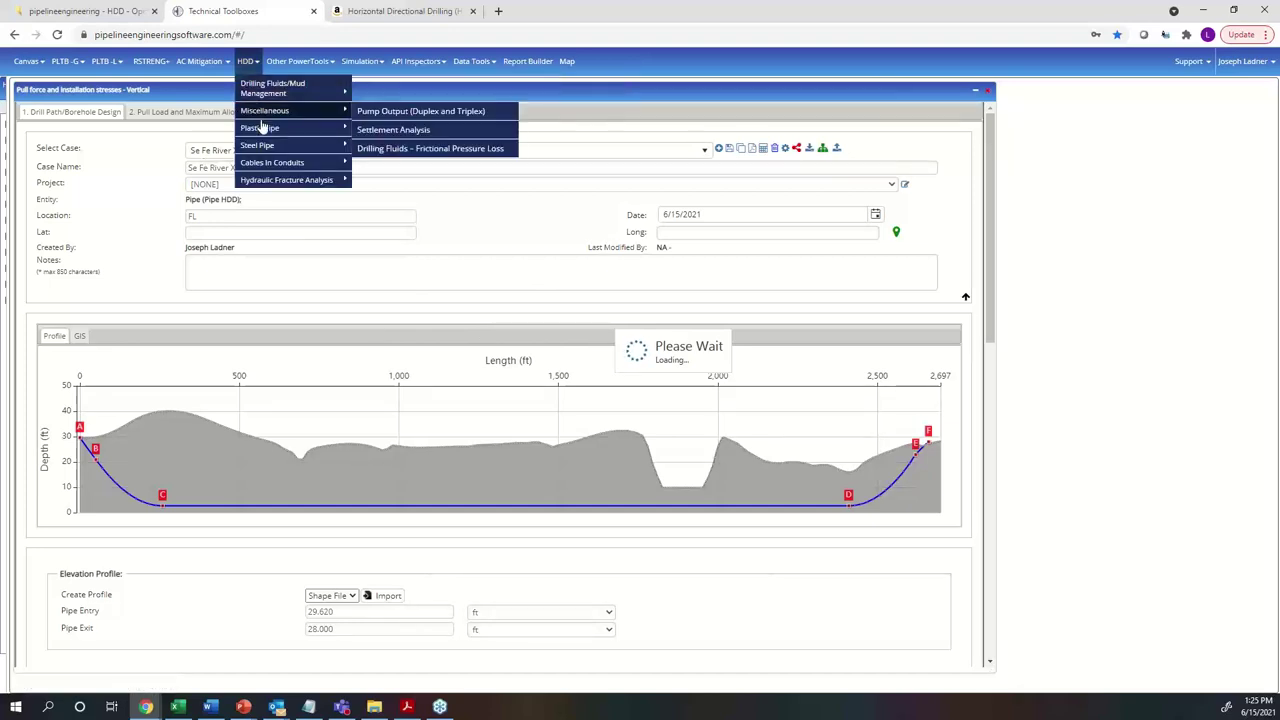
{"action": "mouse_move", "coordinate": [262, 129]}
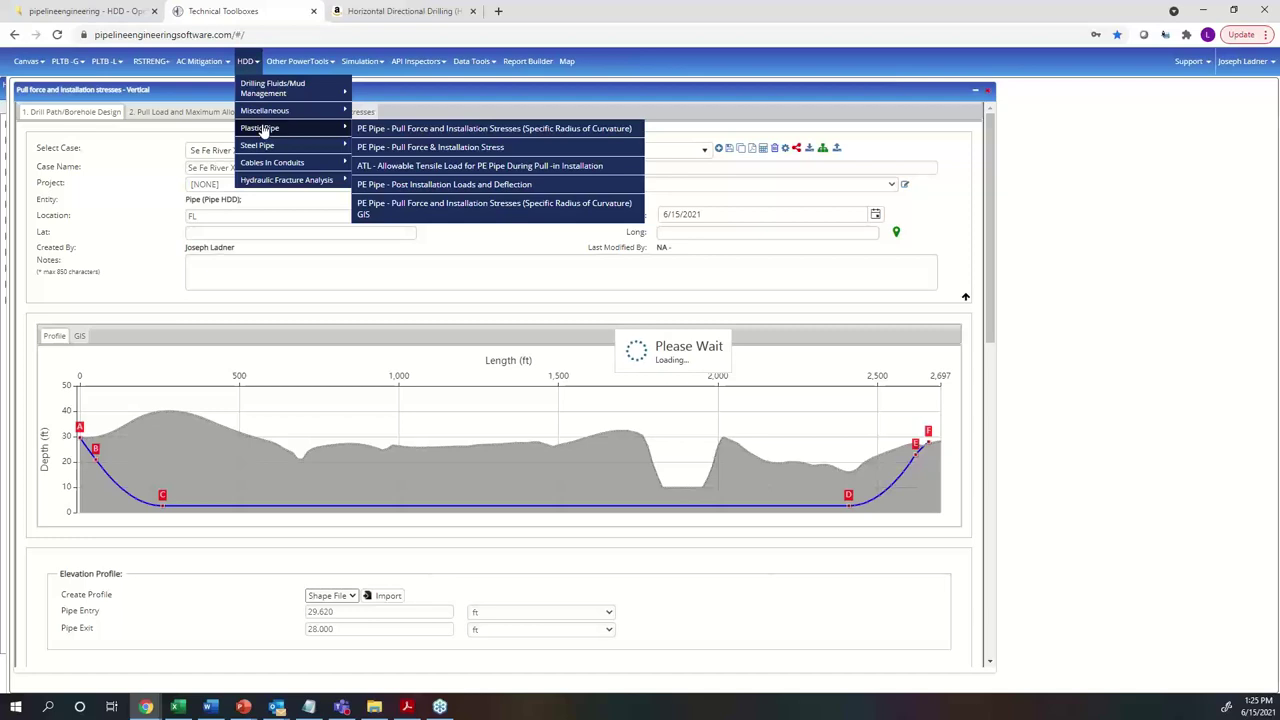
{"action": "mouse_move", "coordinate": [270, 177]}
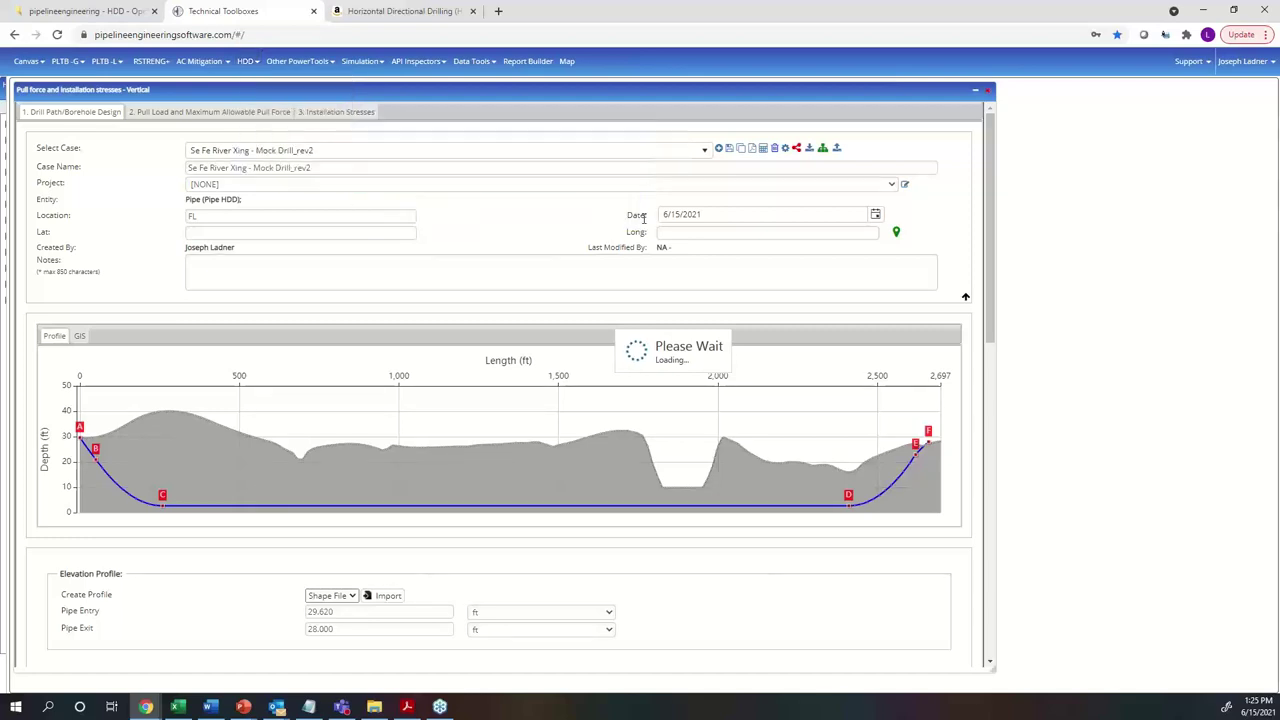
Step: Reload the web application and open the PE Pipe - Pull Force and Installation Stresses (Specific Radius of Curvature) tool
{"action": "left_click", "coordinate": [490, 34]}
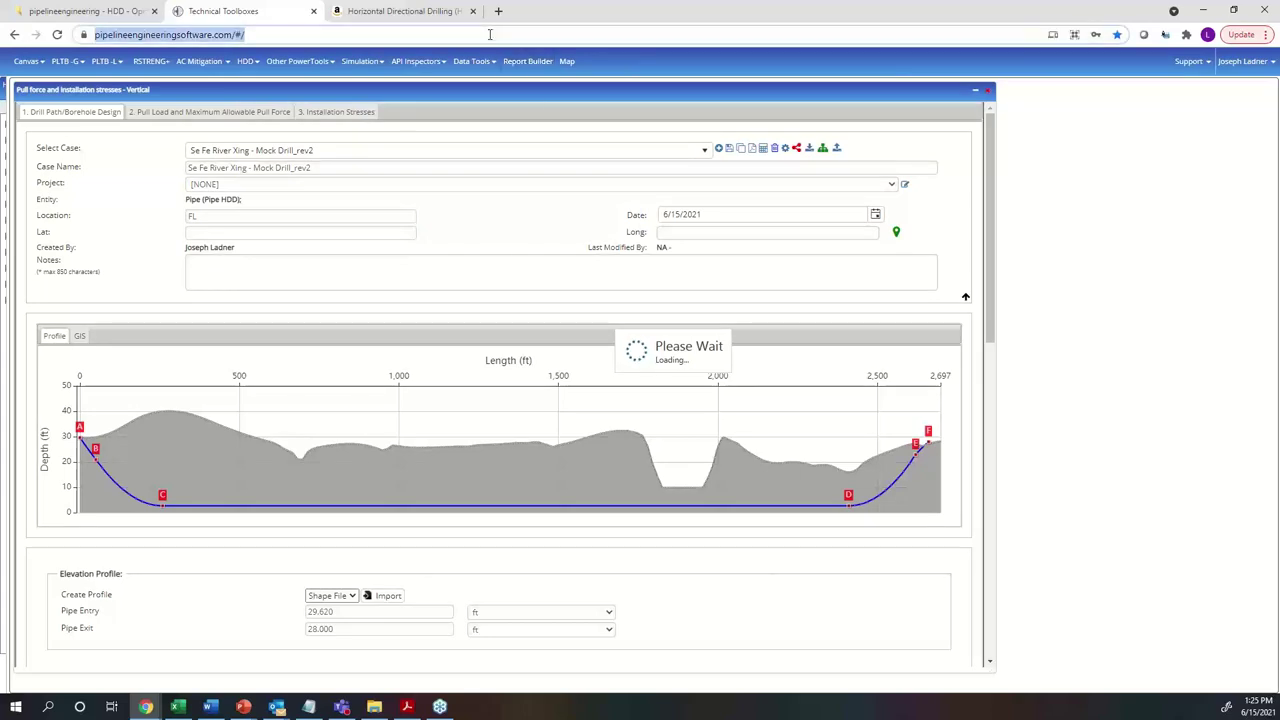
{"action": "key", "text": "Return"}
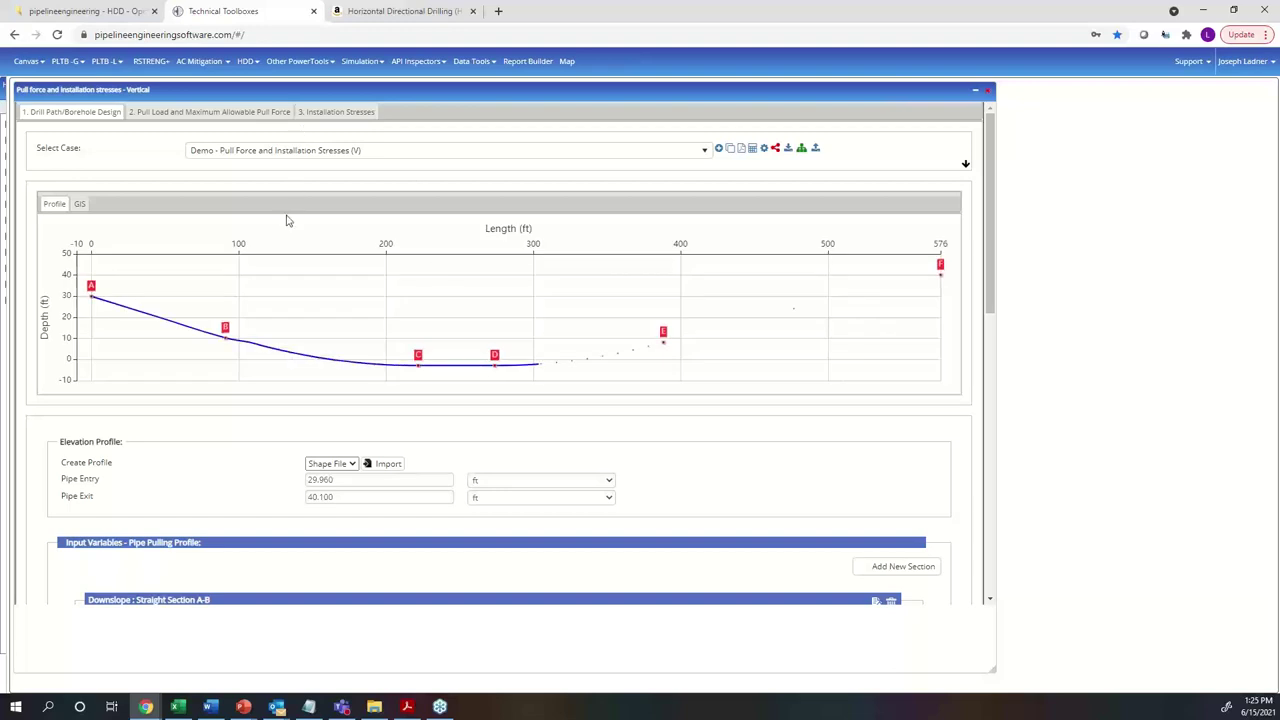
{"action": "left_click", "coordinate": [245, 61]}
{"action": "mouse_move", "coordinate": [281, 148]}
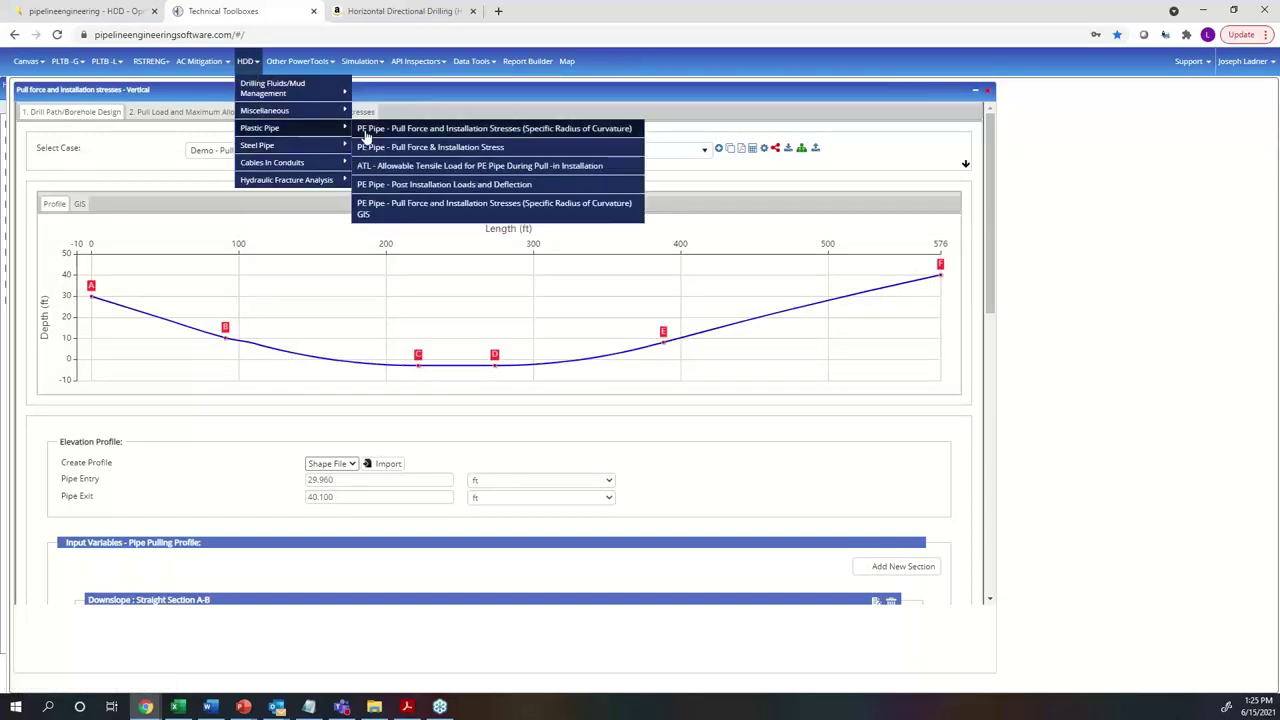
{"action": "left_click", "coordinate": [366, 136]}
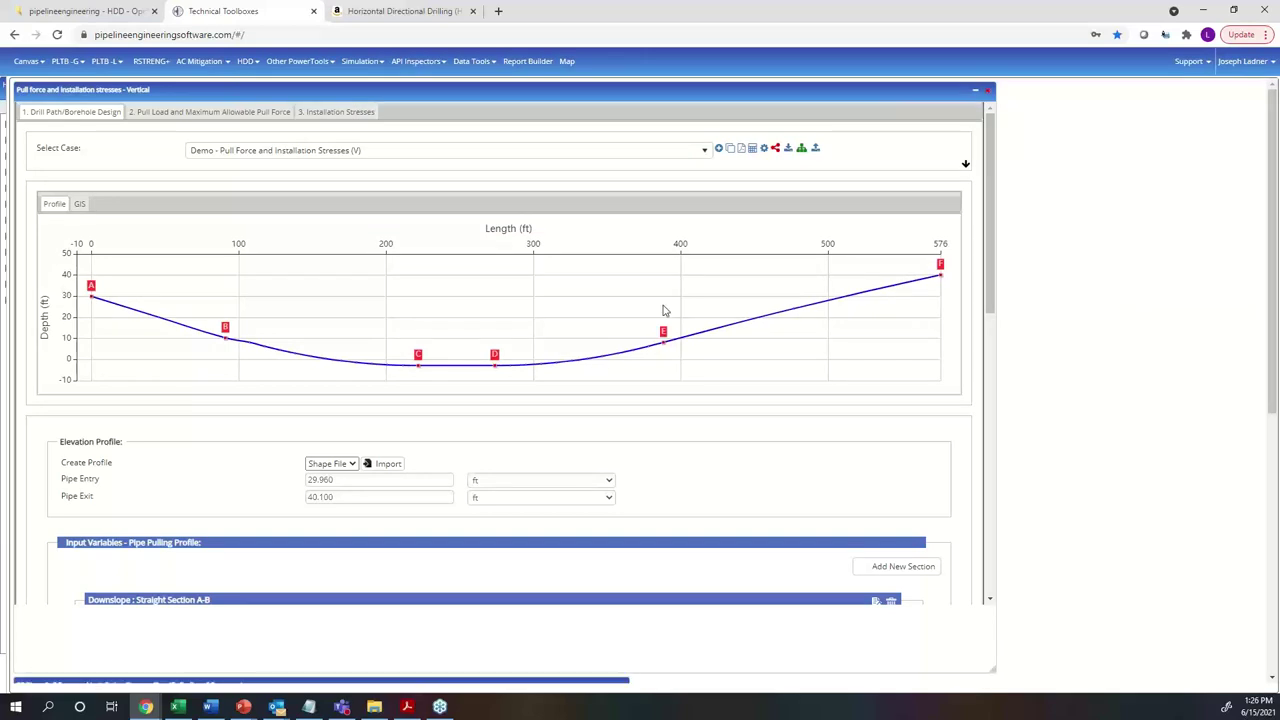
{"action": "left_click", "coordinate": [246, 62]}
{"action": "mouse_move", "coordinate": [269, 135]}
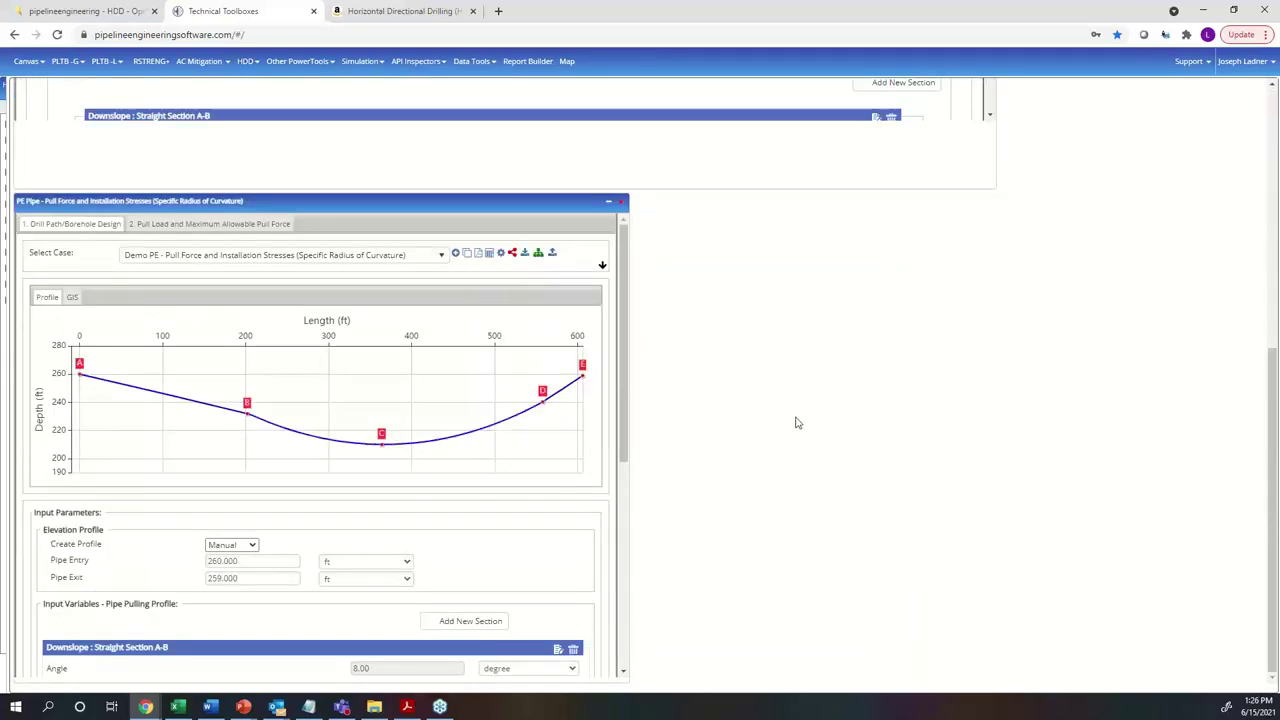
Step: Expand the case details and load the case "Bundled PE Pipe - #1 - Country Rd Xing"
{"action": "left_click", "coordinate": [602, 265]}
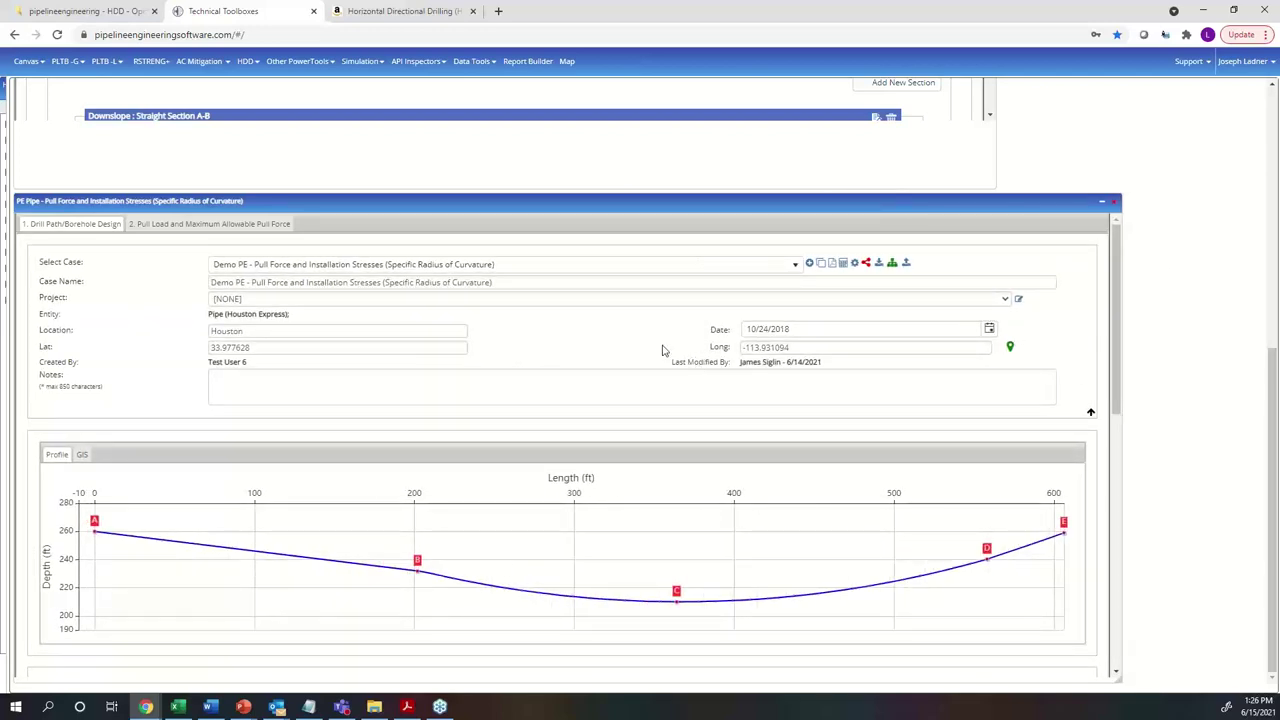
{"action": "left_click", "coordinate": [628, 268]}
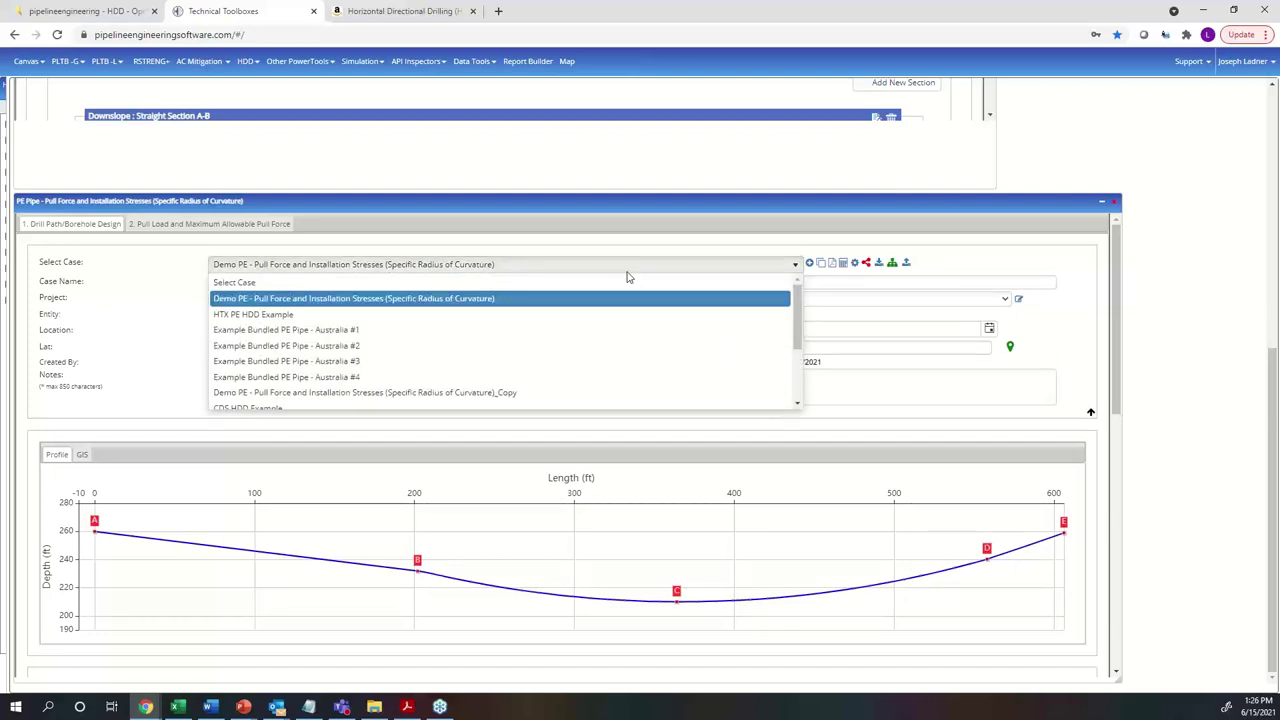
{"action": "scroll", "coordinate": [546, 349], "scroll_direction": "down", "scroll_amount": 2}
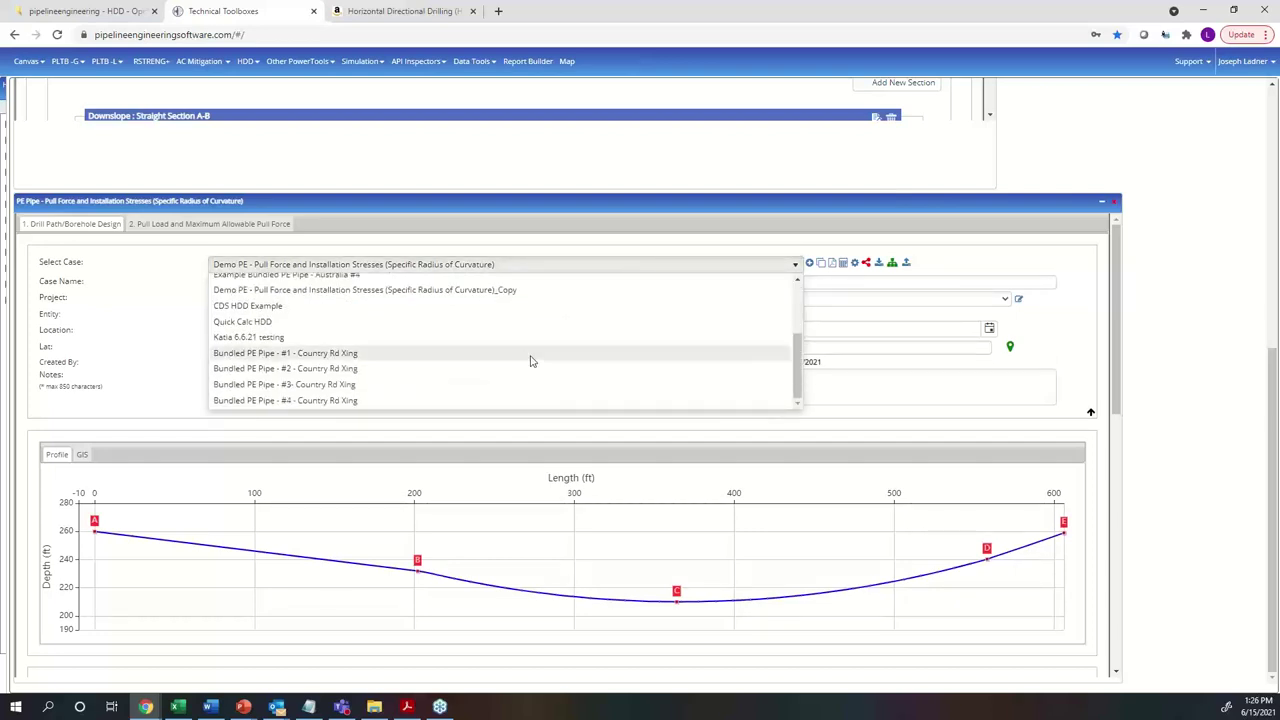
{"action": "left_click", "coordinate": [531, 360]}
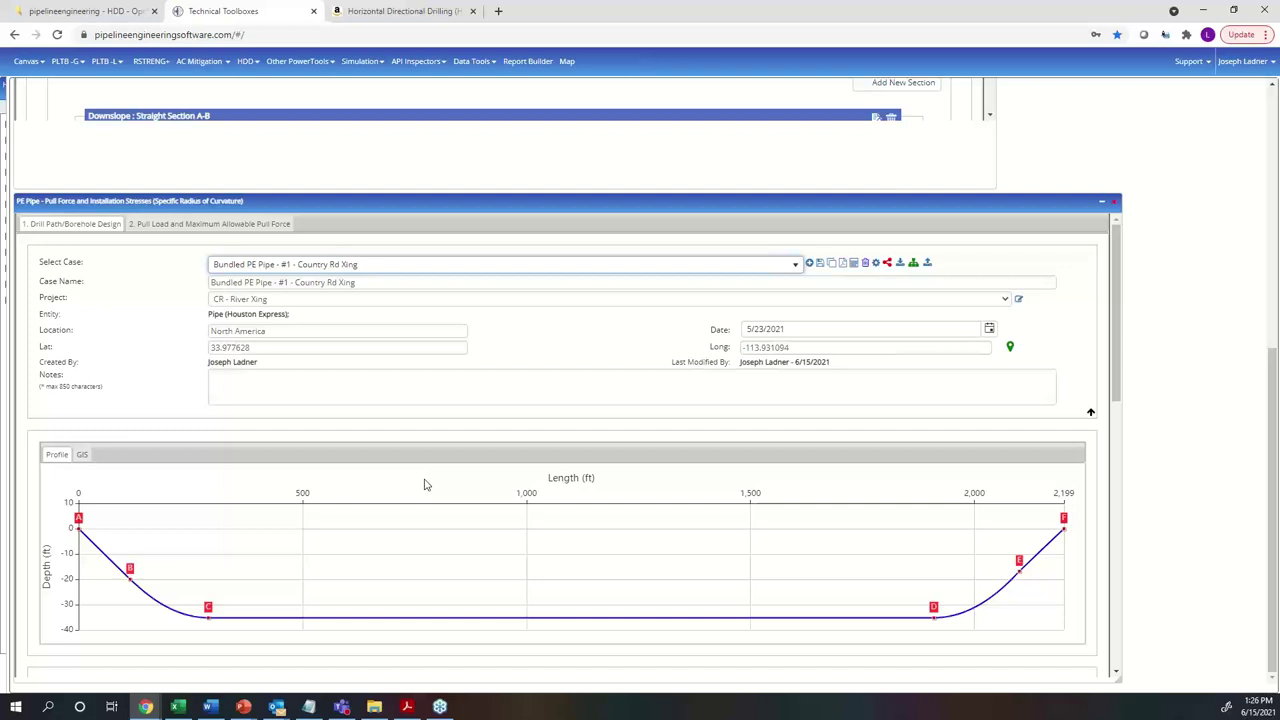
Step: Look over the PE pipe drill path and set the elevation profile's creation method to Shape File
{"action": "left_click", "coordinate": [247, 61]}
{"action": "scroll", "coordinate": [485, 423], "scroll_direction": "down", "scroll_amount": 3}
{"action": "scroll", "coordinate": [480, 440], "scroll_direction": "up", "scroll_amount": 3}
{"action": "scroll", "coordinate": [350, 495], "scroll_direction": "down", "scroll_amount": 3}
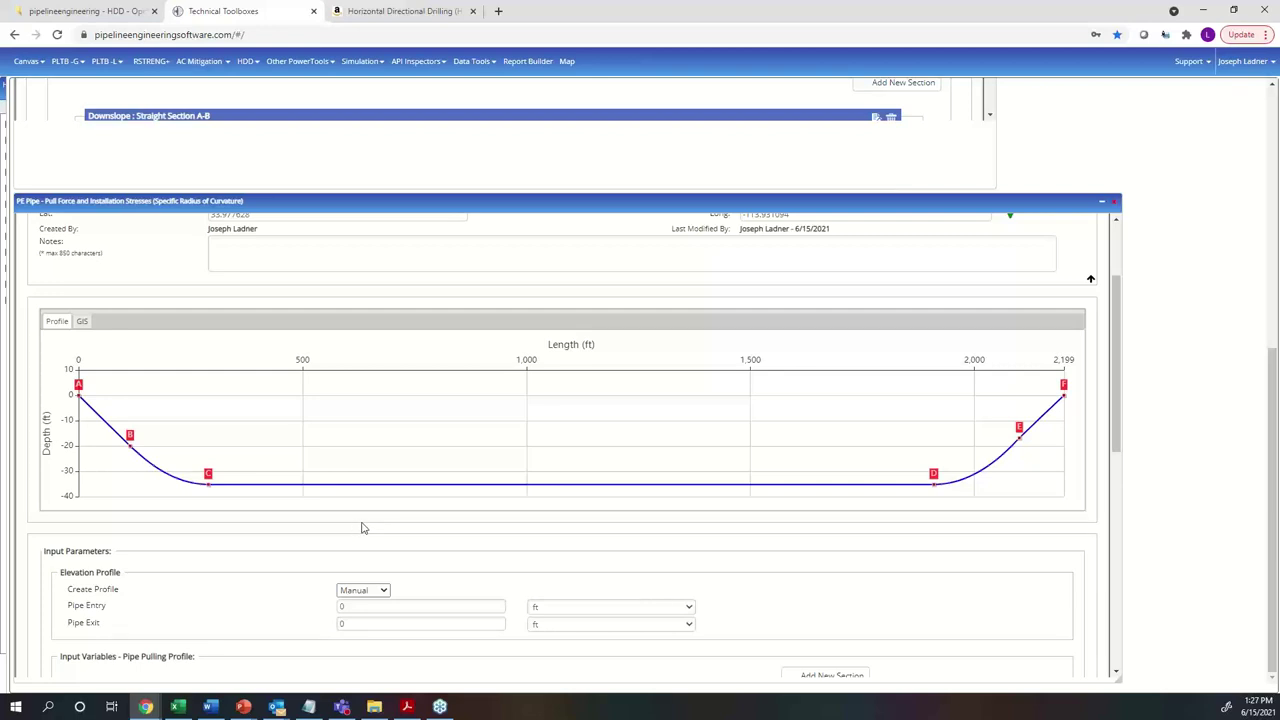
{"action": "scroll", "coordinate": [340, 515], "scroll_direction": "down", "scroll_amount": 3}
{"action": "scroll", "coordinate": [520, 540], "scroll_direction": "up", "scroll_amount": 2}
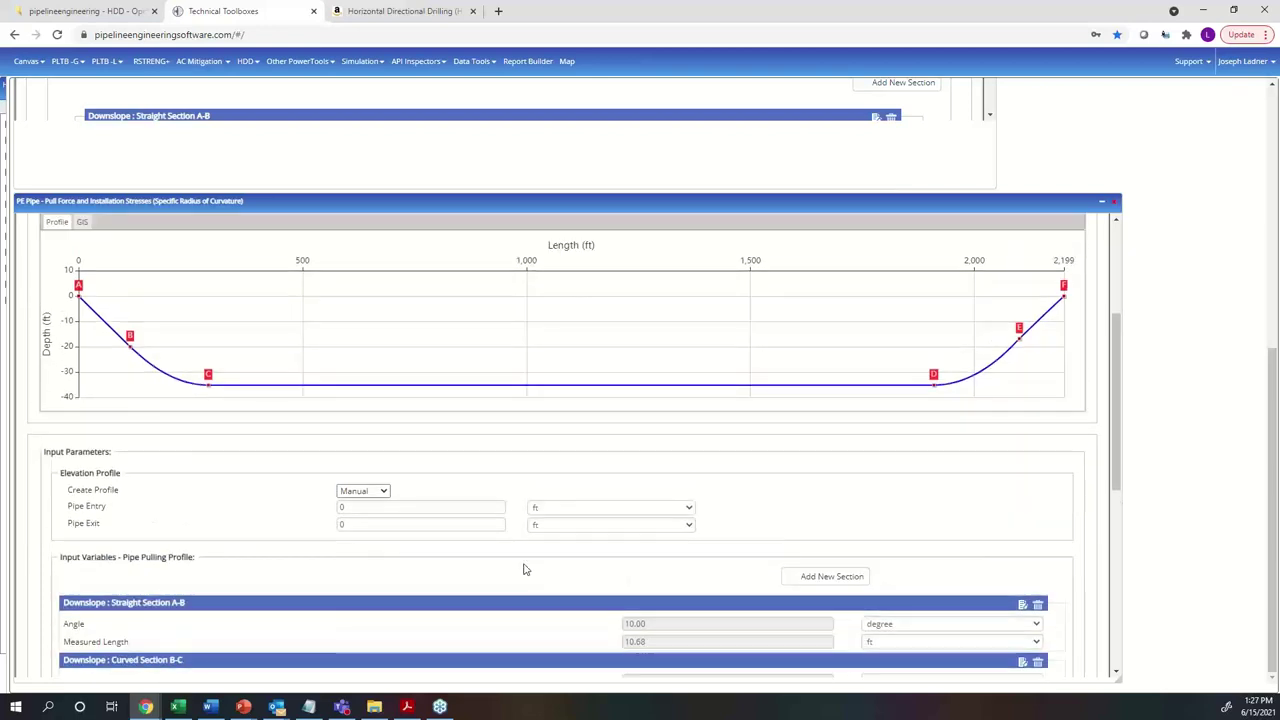
{"action": "left_click", "coordinate": [378, 525]}
{"action": "left_click", "coordinate": [370, 585]}
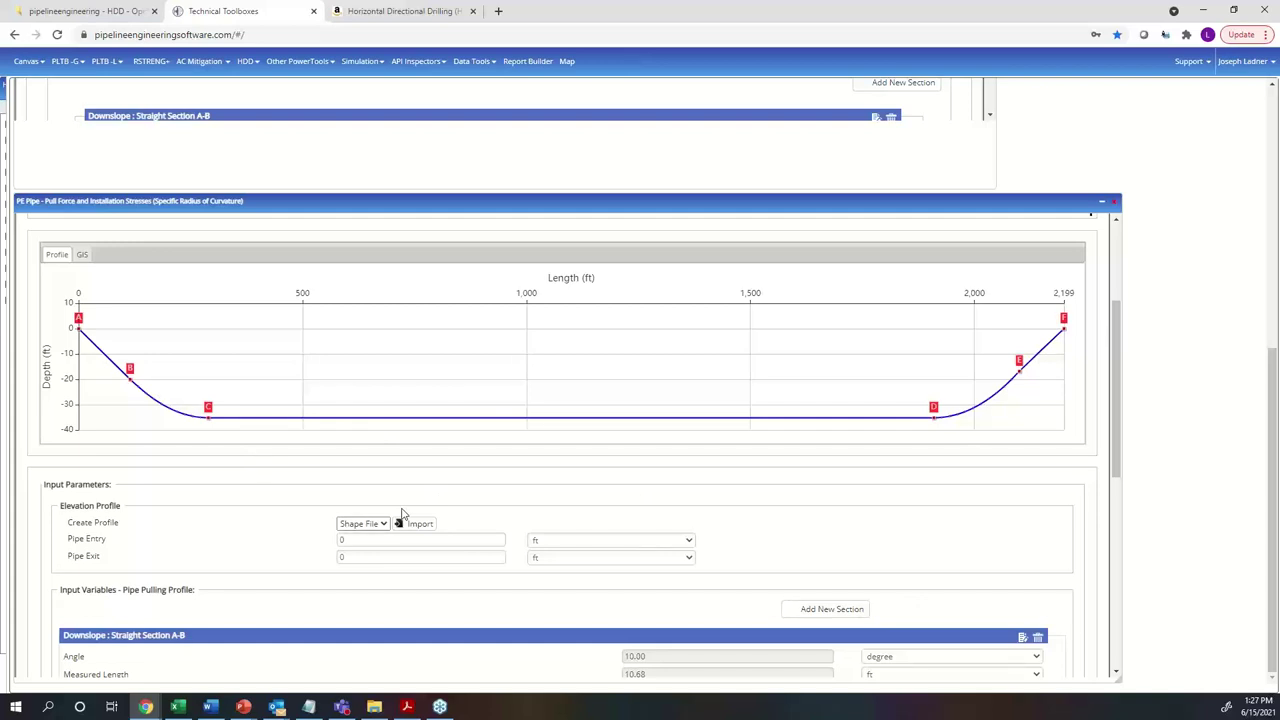
Step: Delete sections E-F, D-E and C-D from the pipe pulling profile
{"action": "scroll", "coordinate": [512, 440], "scroll_direction": "down", "scroll_amount": 10}
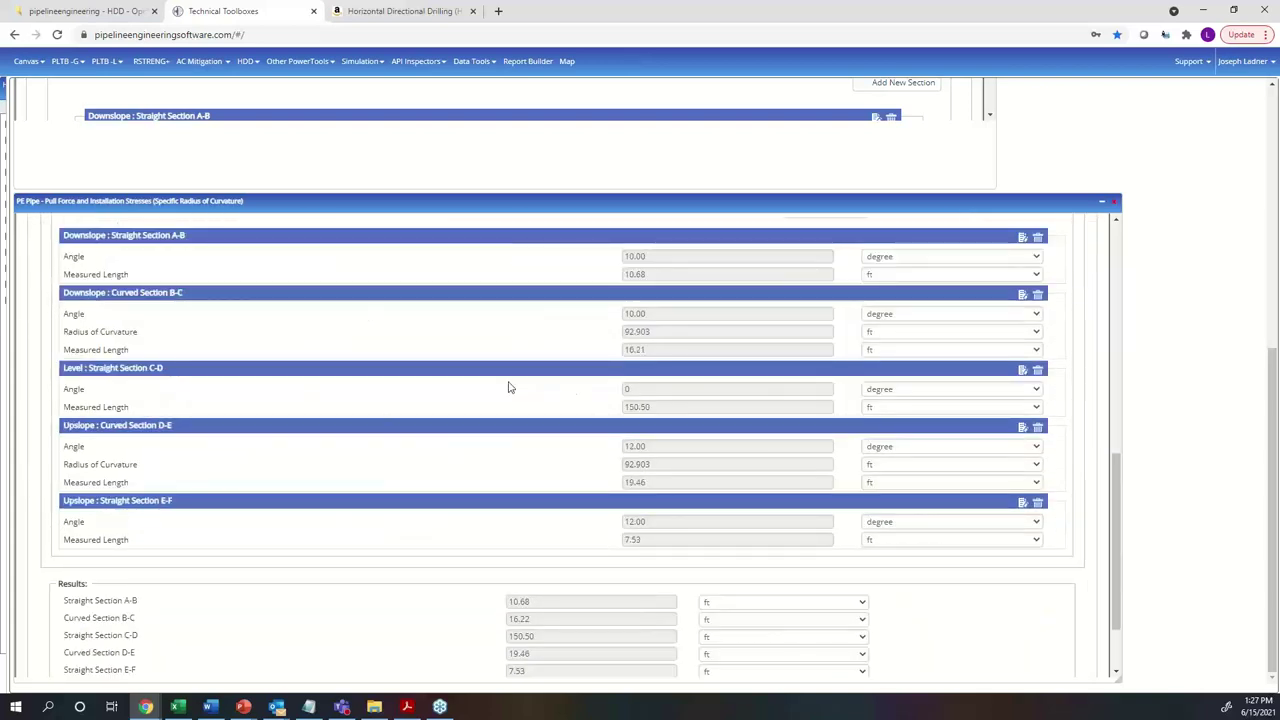
{"action": "scroll", "coordinate": [620, 437], "scroll_direction": "up", "scroll_amount": 1}
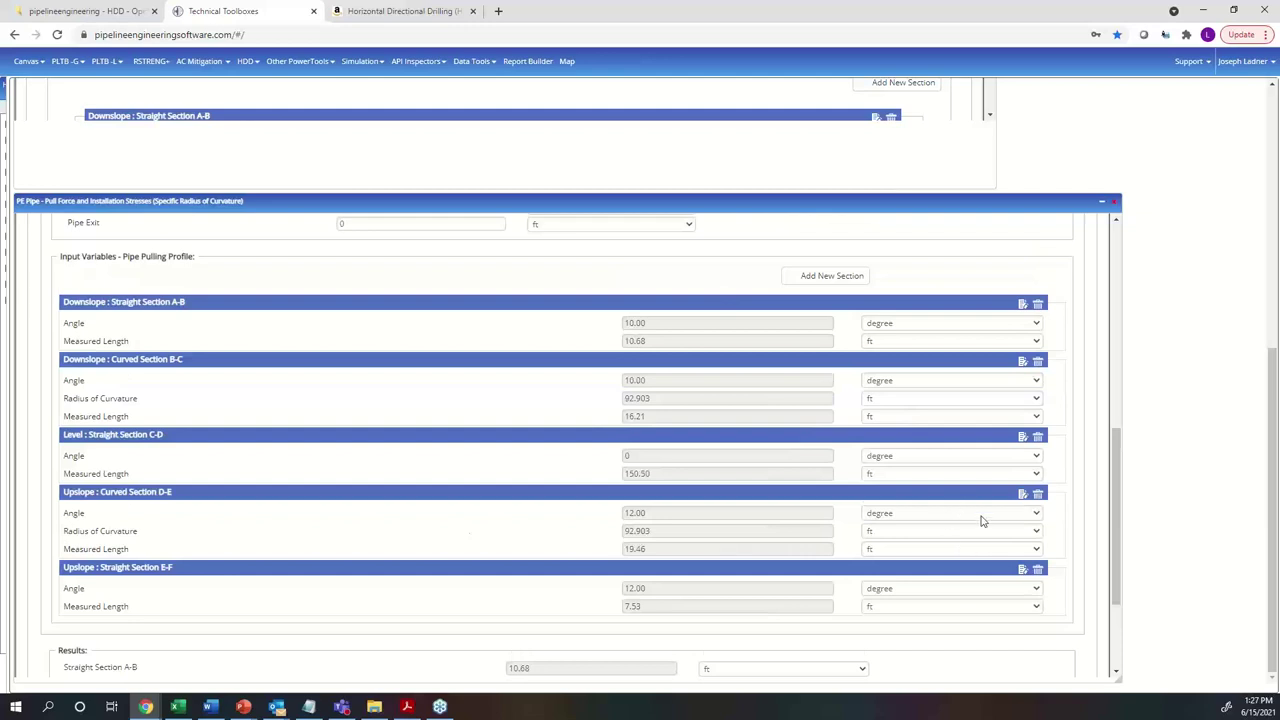
{"action": "left_click", "coordinate": [1037, 568]}
{"action": "left_click", "coordinate": [1037, 495]}
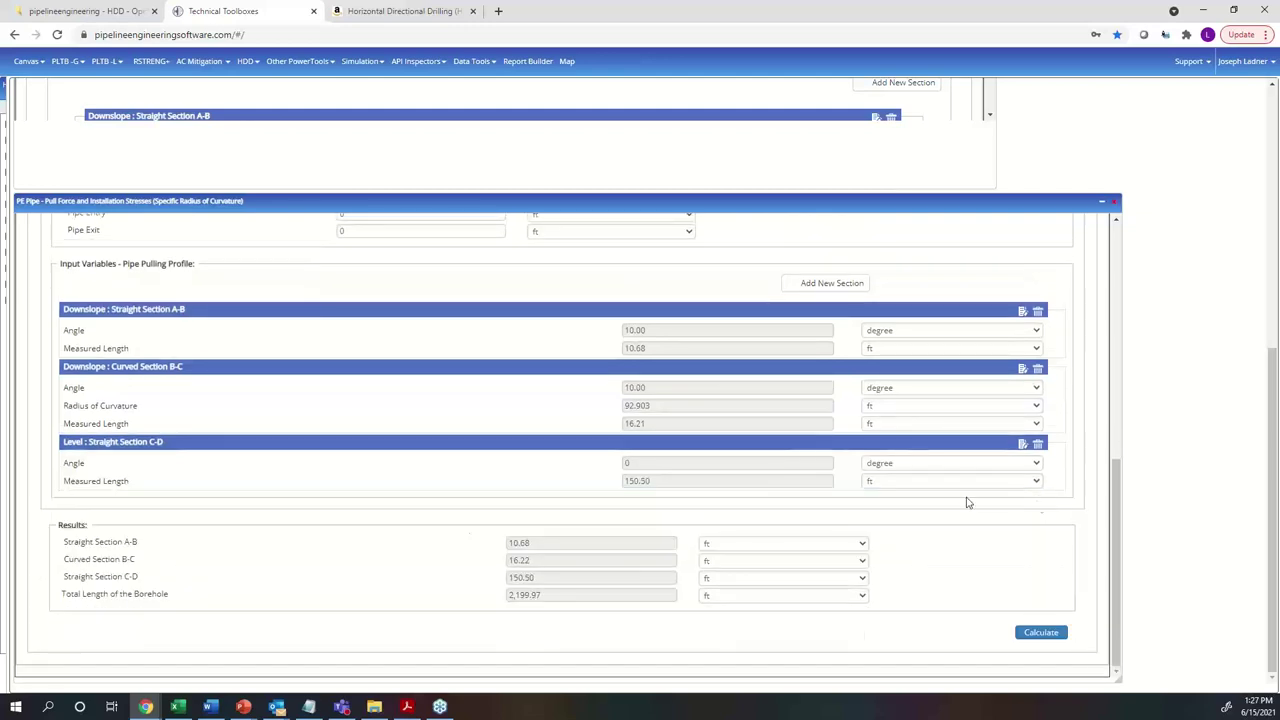
{"action": "left_click", "coordinate": [1038, 445]}
{"action": "scroll", "coordinate": [374, 431], "scroll_direction": "up", "scroll_amount": 3}
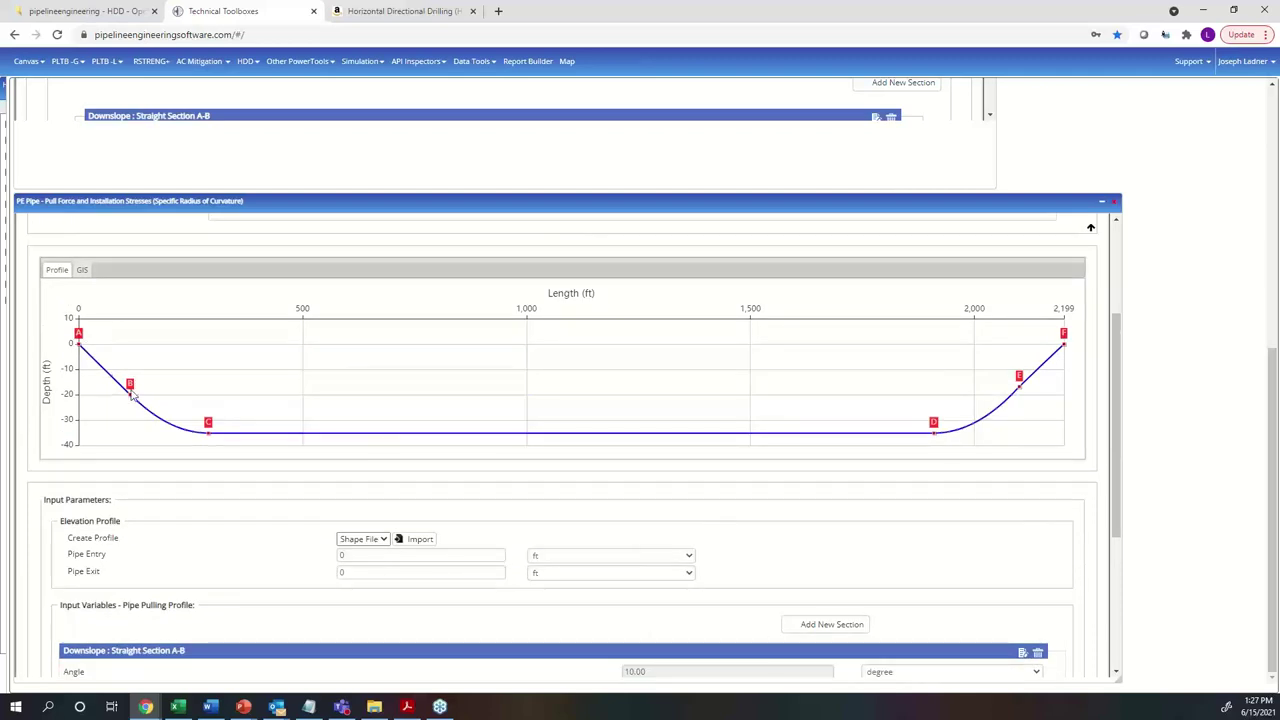
Step: Recalculate the drill path with the remaining sections A-B and B-C, and view the updated profile
{"action": "scroll", "coordinate": [834, 558], "scroll_direction": "down", "scroll_amount": 3}
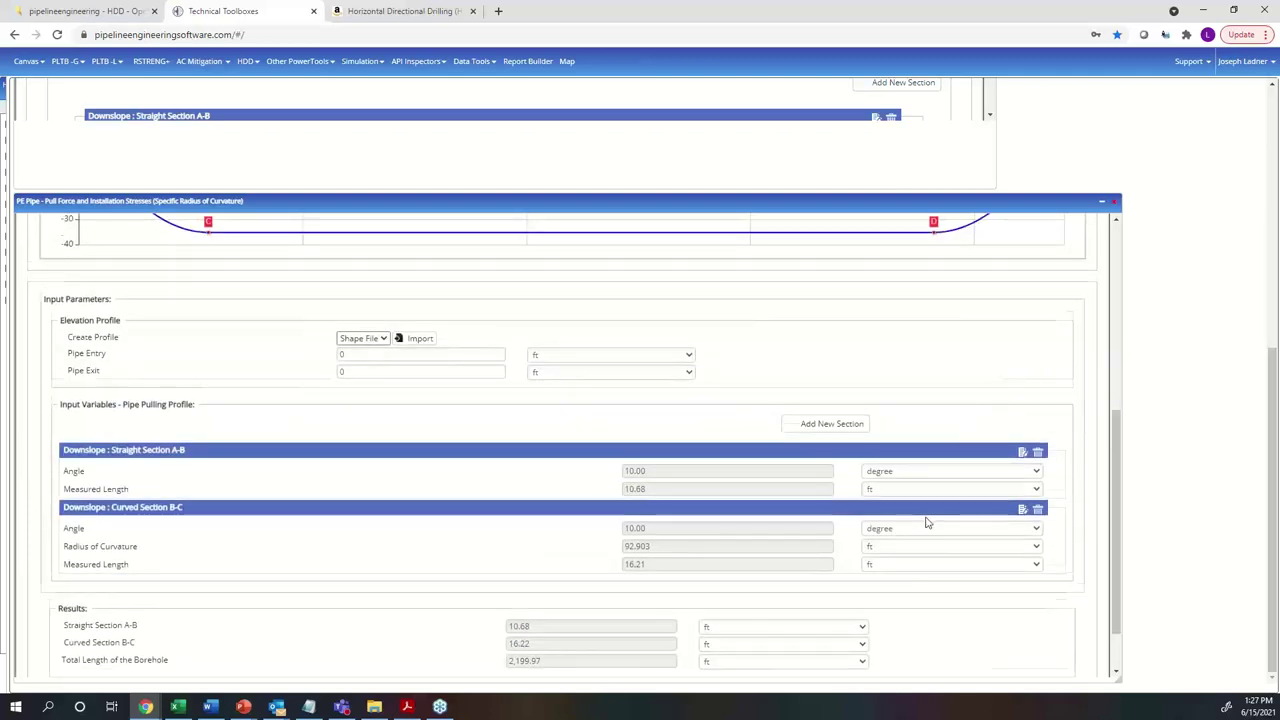
{"action": "scroll", "coordinate": [927, 522], "scroll_direction": "down", "scroll_amount": 1}
{"action": "left_click", "coordinate": [1039, 632]}
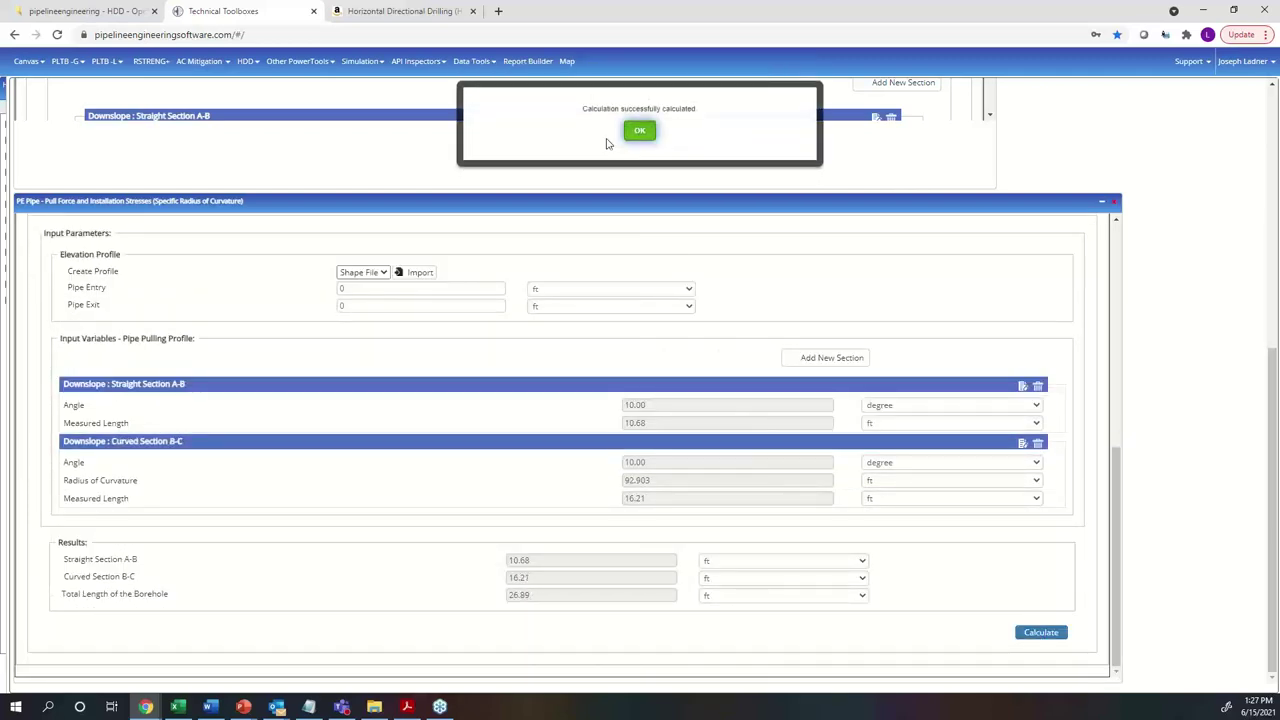
{"action": "left_click", "coordinate": [636, 131]}
{"action": "scroll", "coordinate": [510, 320], "scroll_direction": "up", "scroll_amount": 3}
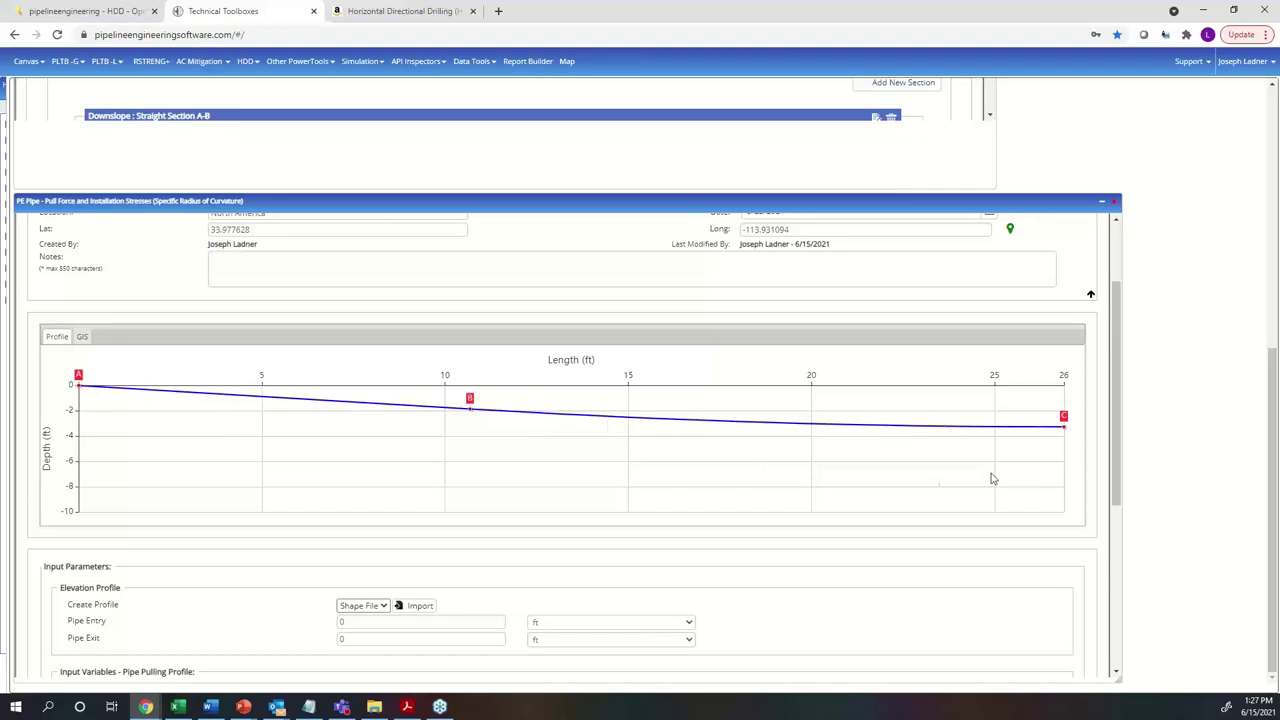
Step: Calculate the pull load and maximum allowable pull force for the shortened PE pipe drill path
{"action": "scroll", "coordinate": [385, 490], "scroll_direction": "up", "scroll_amount": 3}
{"action": "left_click", "coordinate": [250, 225]}
{"action": "scroll", "coordinate": [738, 541], "scroll_direction": "down", "scroll_amount": 3}
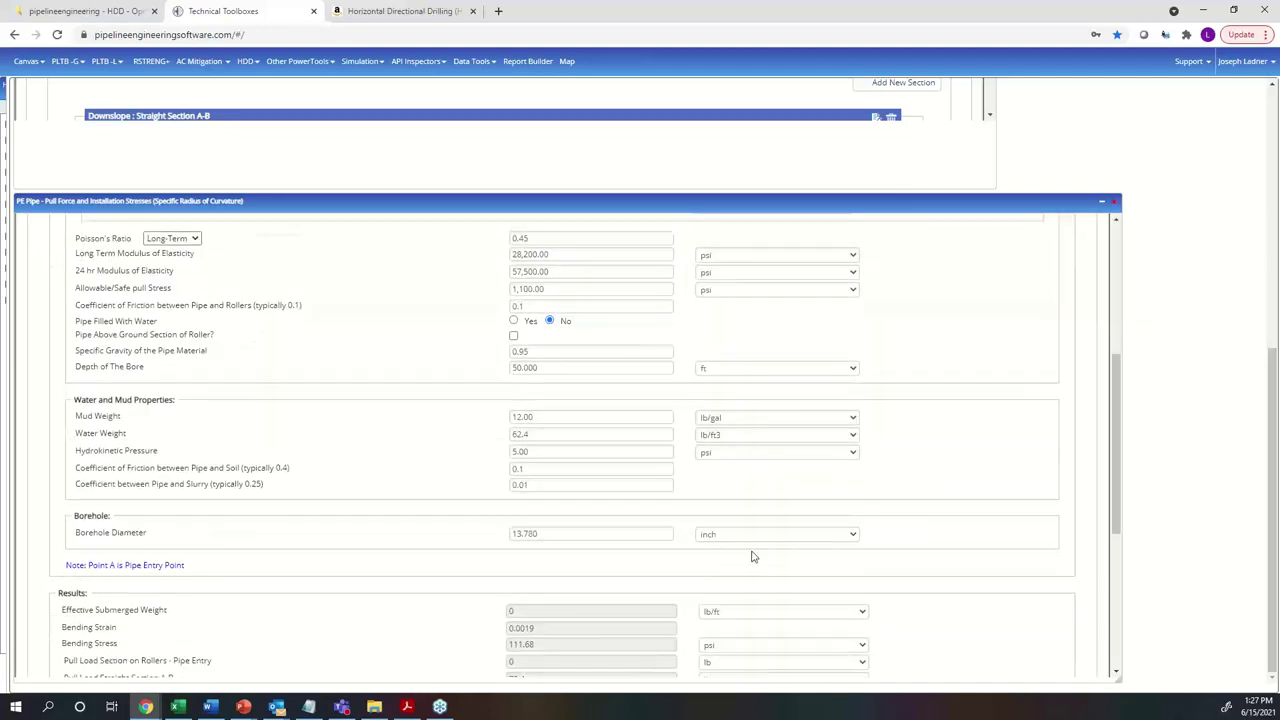
{"action": "scroll", "coordinate": [738, 541], "scroll_direction": "down", "scroll_amount": 3}
{"action": "left_click", "coordinate": [1038, 632]}
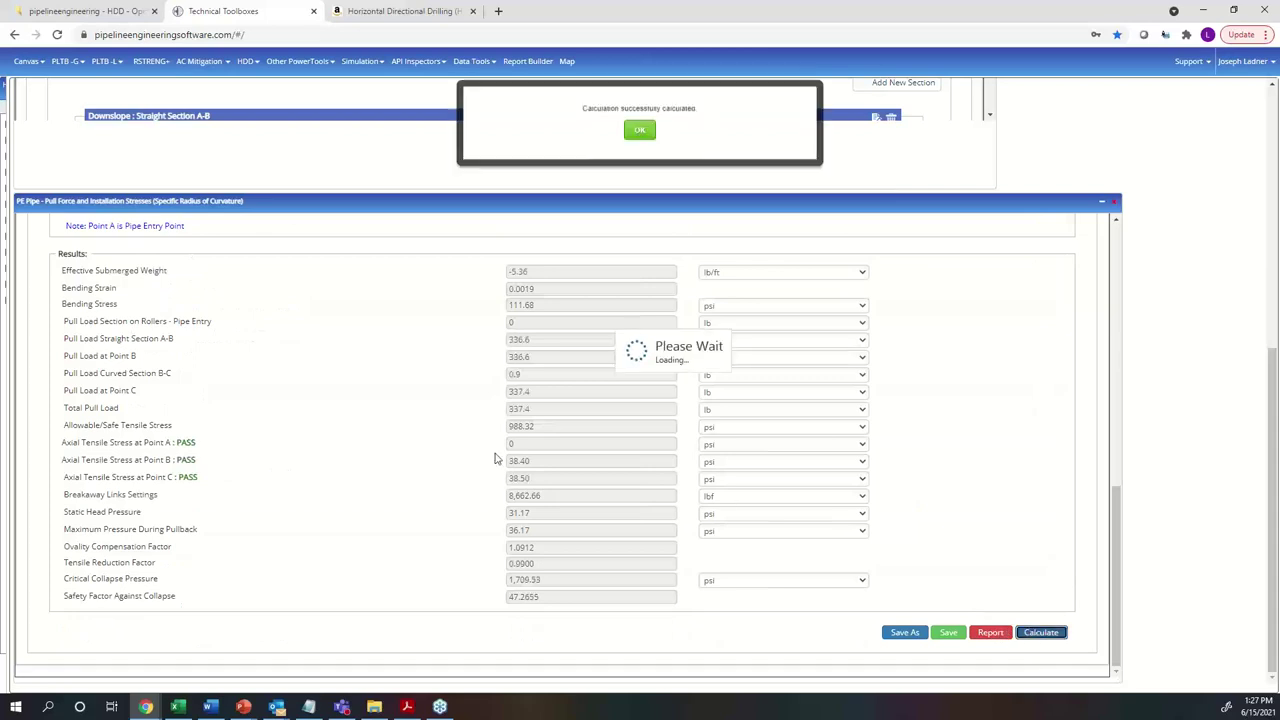
{"action": "left_click", "coordinate": [637, 136]}
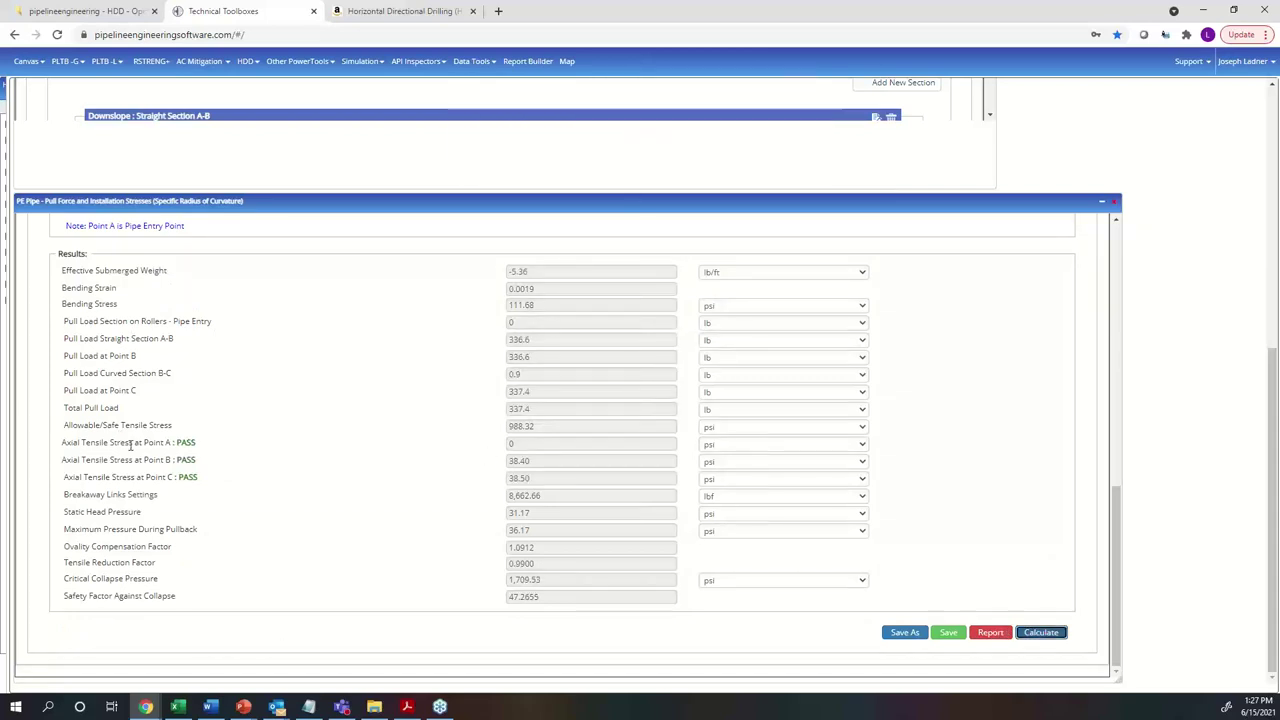
Step: Examine the axial tensile stress results at points A to C, the drill path, and the pipe, mud and borehole inputs
{"action": "left_click_drag", "start_coordinate": [66, 443], "coordinate": [210, 489]}
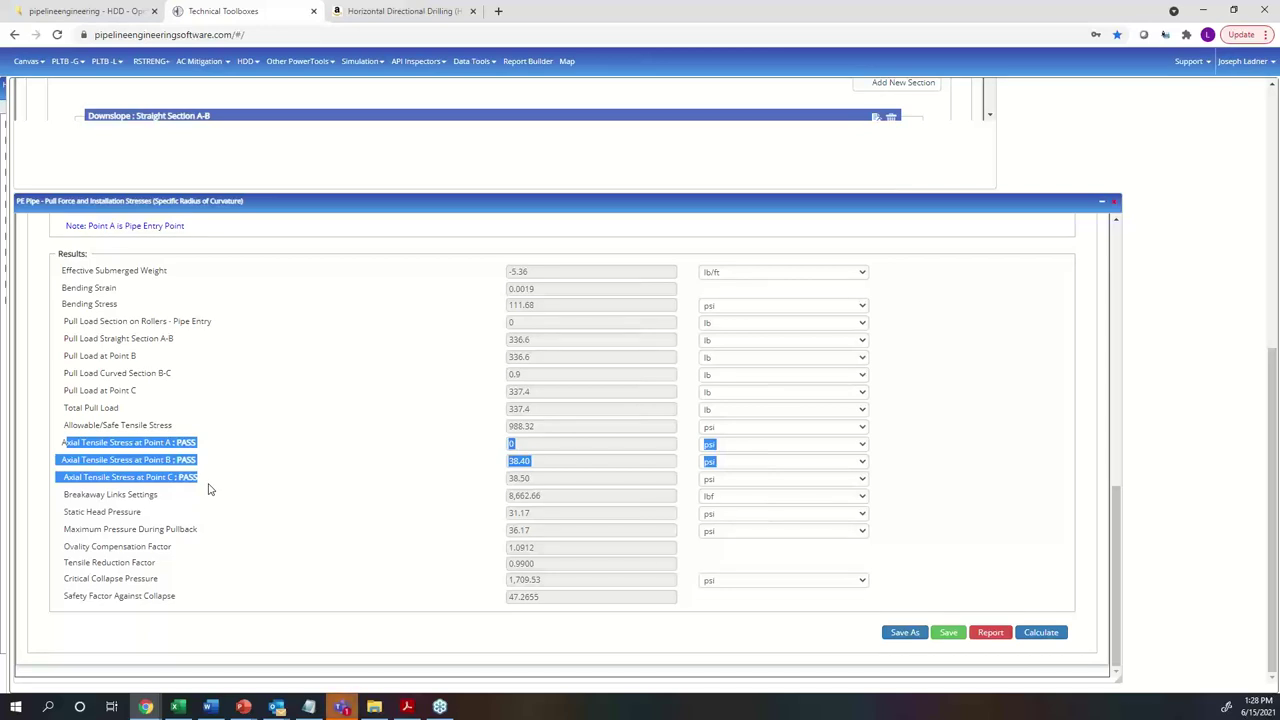
{"action": "scroll", "coordinate": [221, 481], "scroll_direction": "up", "scroll_amount": 3}
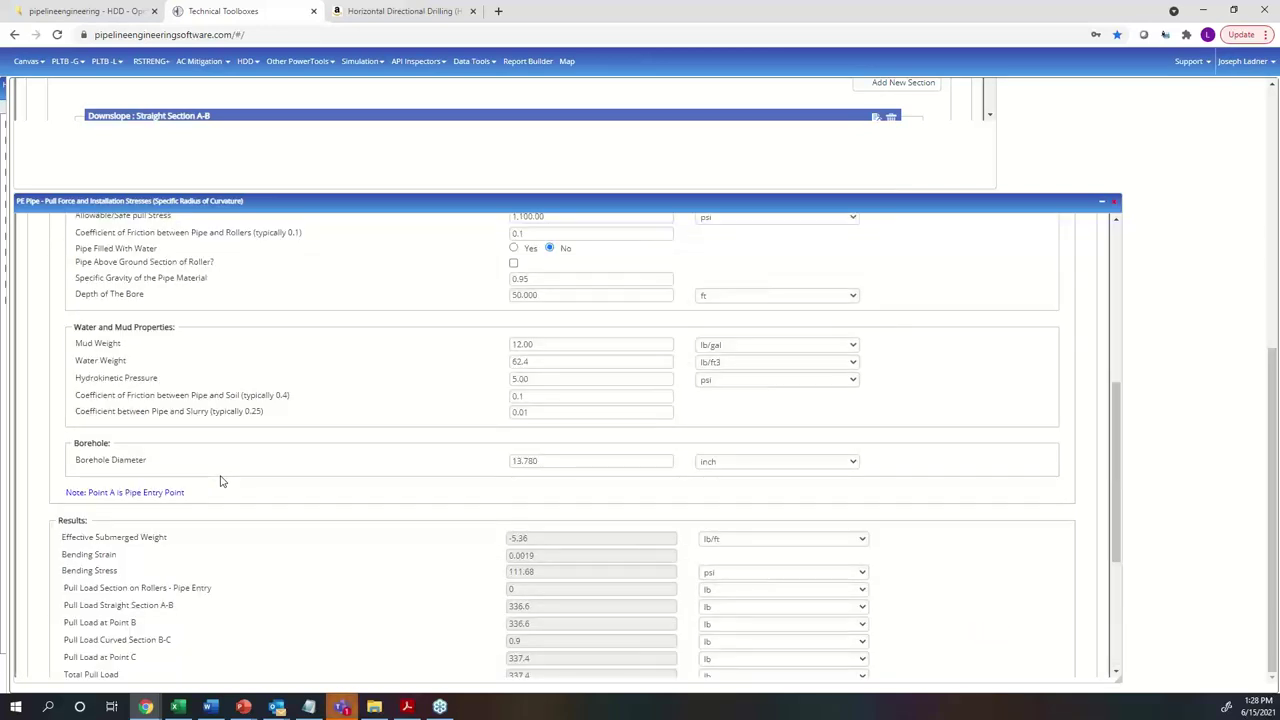
{"action": "scroll", "coordinate": [221, 481], "scroll_direction": "up", "scroll_amount": 5}
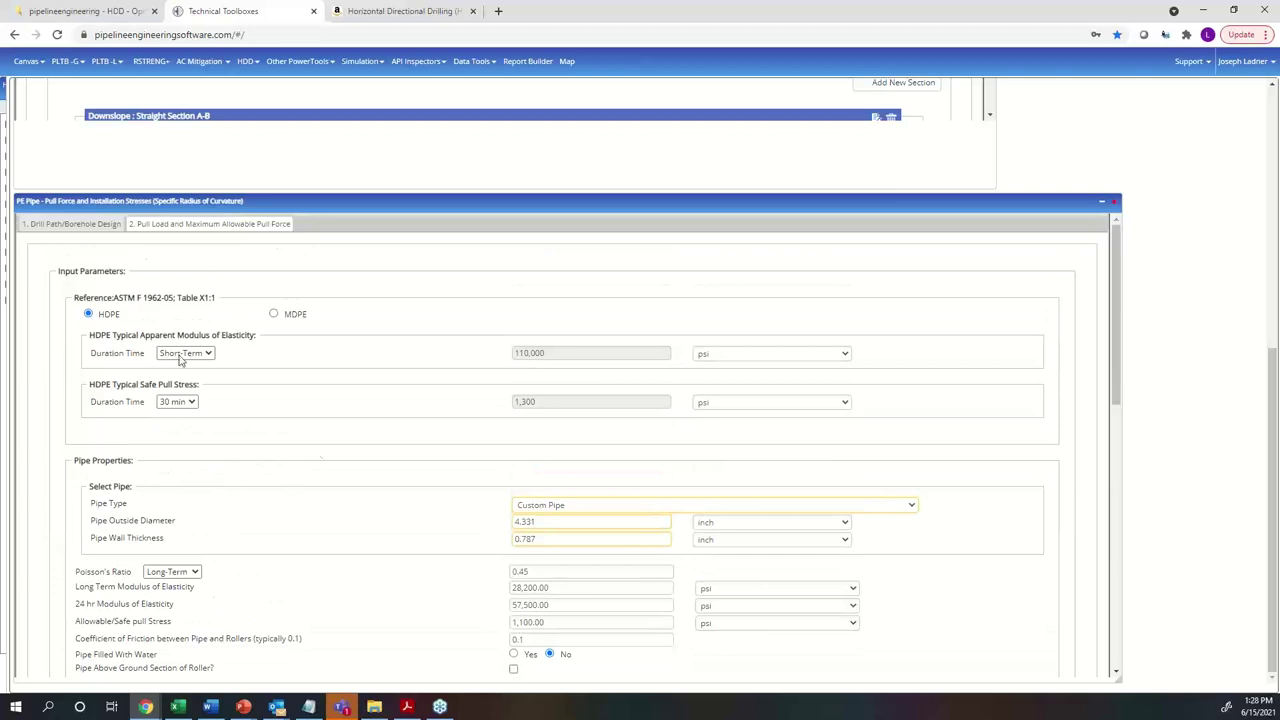
{"action": "left_click", "coordinate": [97, 225]}
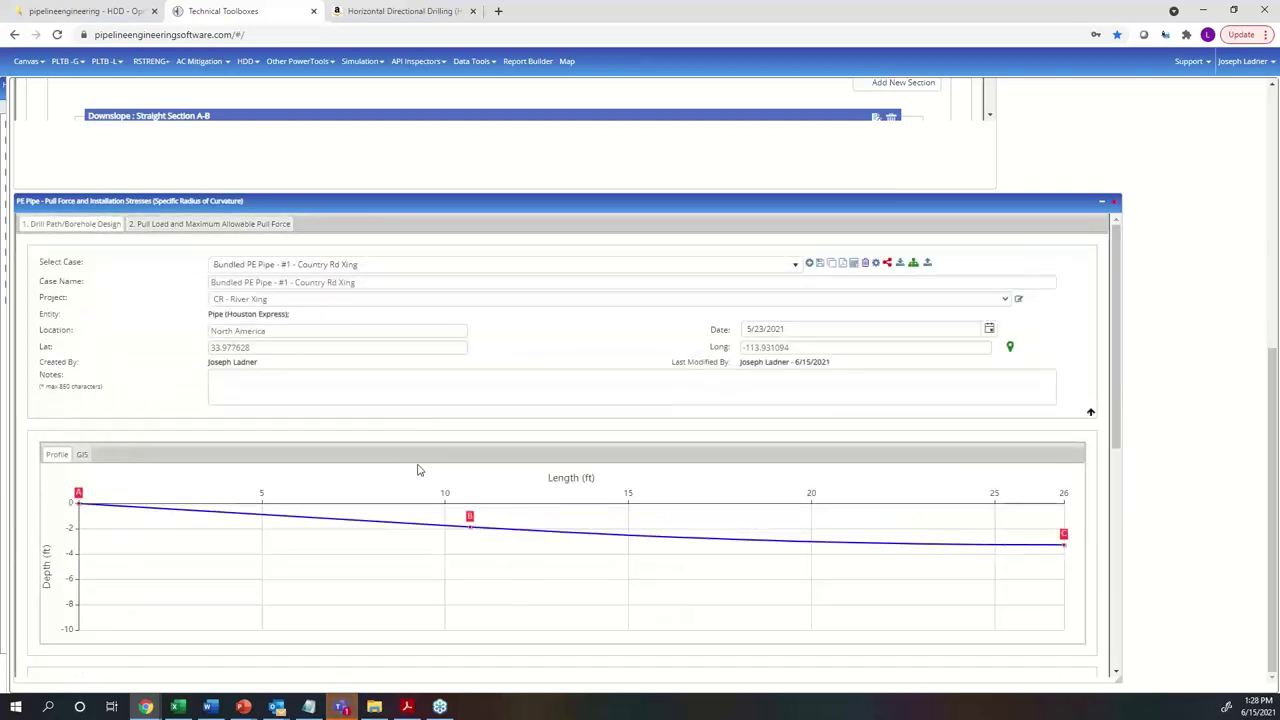
{"action": "left_click", "coordinate": [262, 226]}
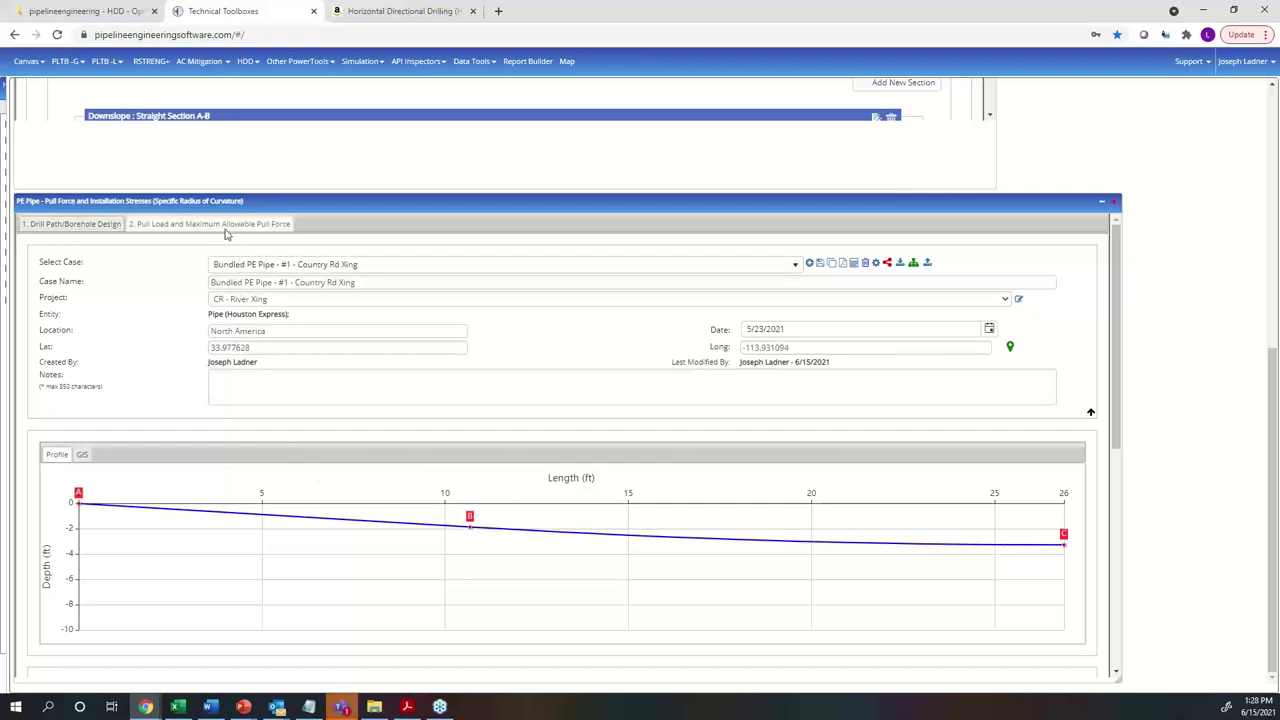
{"action": "scroll", "coordinate": [340, 512], "scroll_direction": "down", "scroll_amount": 1}
{"action": "scroll", "coordinate": [345, 510], "scroll_direction": "down", "scroll_amount": 1}
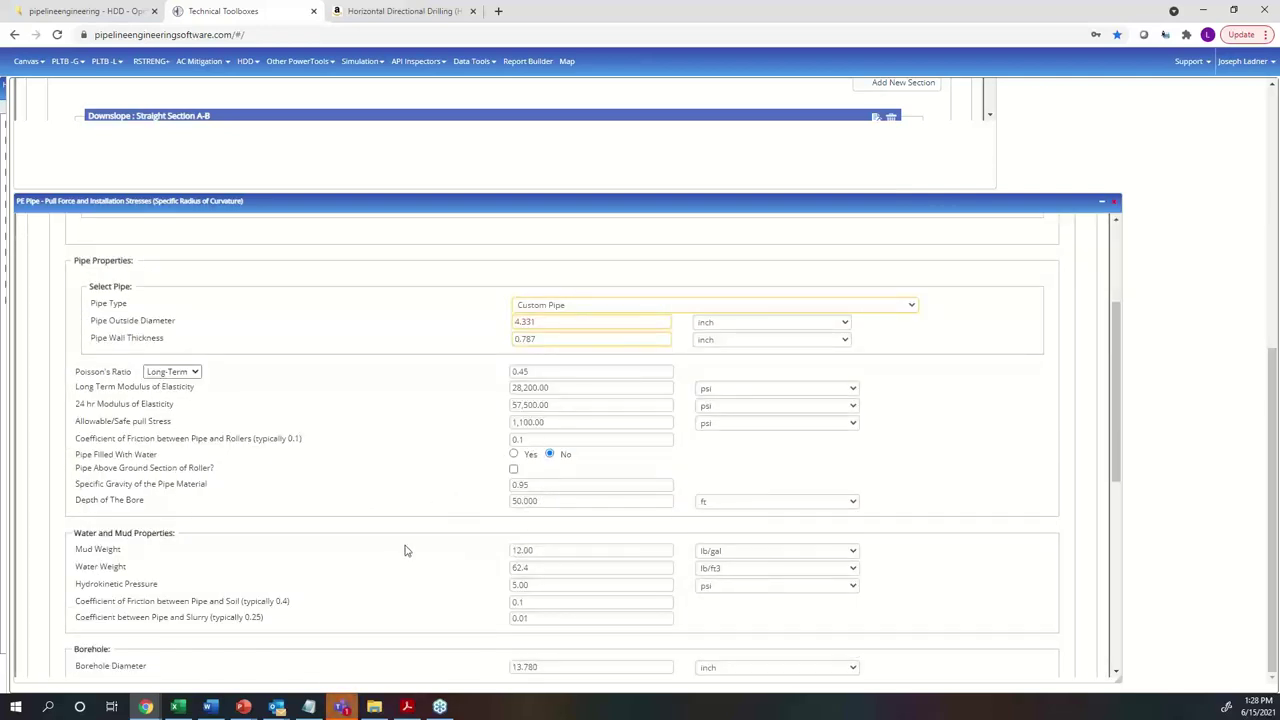
{"action": "scroll", "coordinate": [426, 520], "scroll_direction": "down", "scroll_amount": 4}
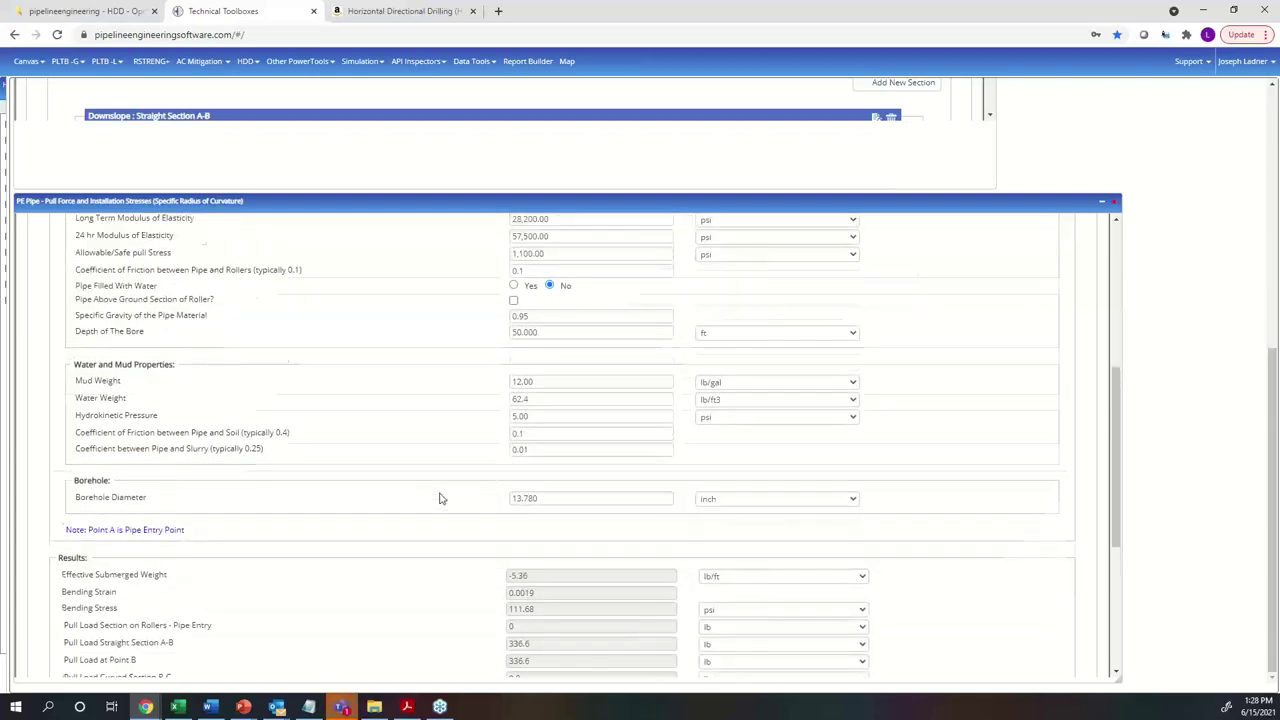
Step: Switch to Adobe Acrobat Reader and maximize the Example_PE_Pipe_Bundled_HDD_Report.pdf report
{"action": "left_click", "coordinate": [407, 706]}
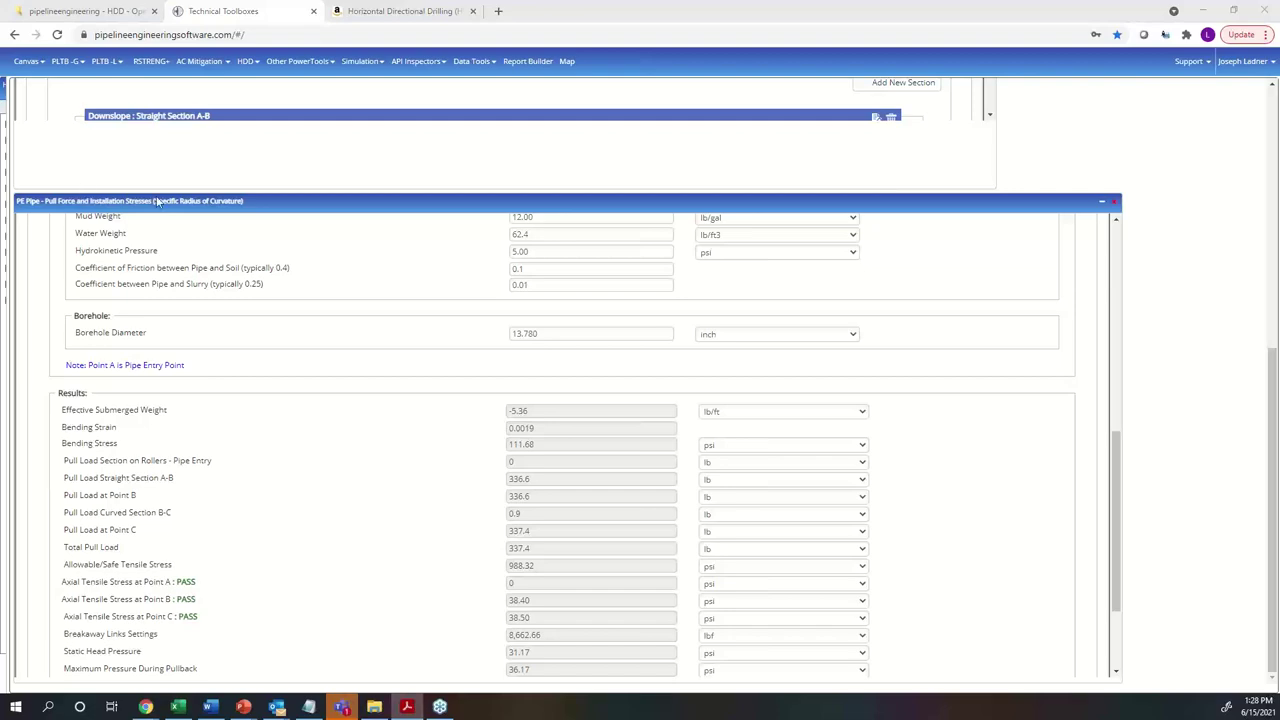
{"action": "left_click_drag", "start_coordinate": [471, 199], "coordinate": [704, 95]}
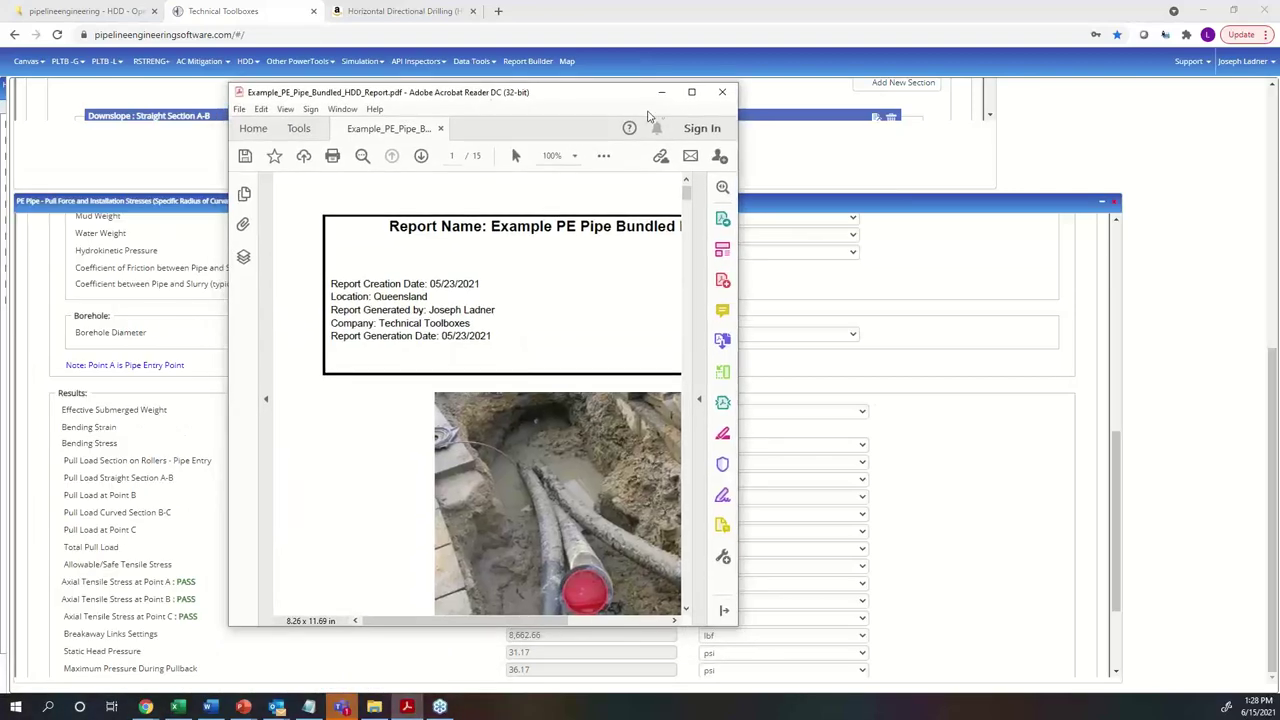
{"action": "left_click", "coordinate": [699, 94]}
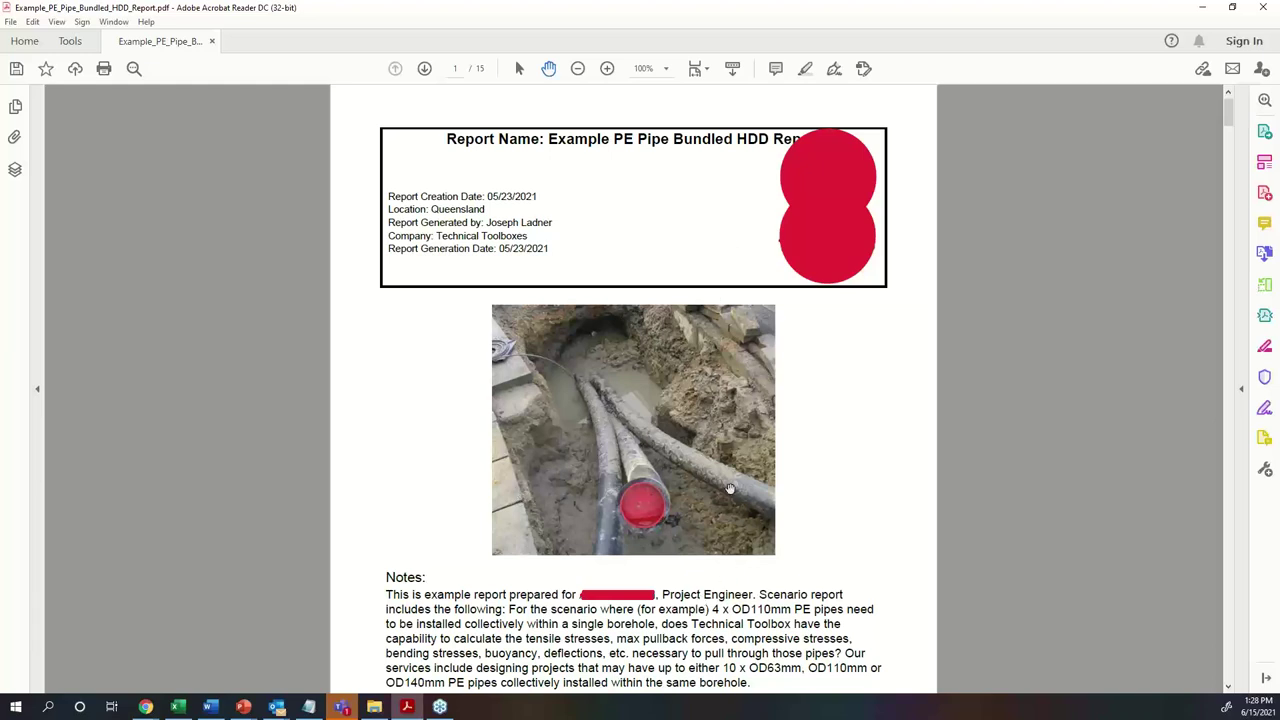
Step: Examine the bundled PE pipe report's cover page, scenario notes and table of contents
{"action": "left_click", "coordinate": [606, 68]}
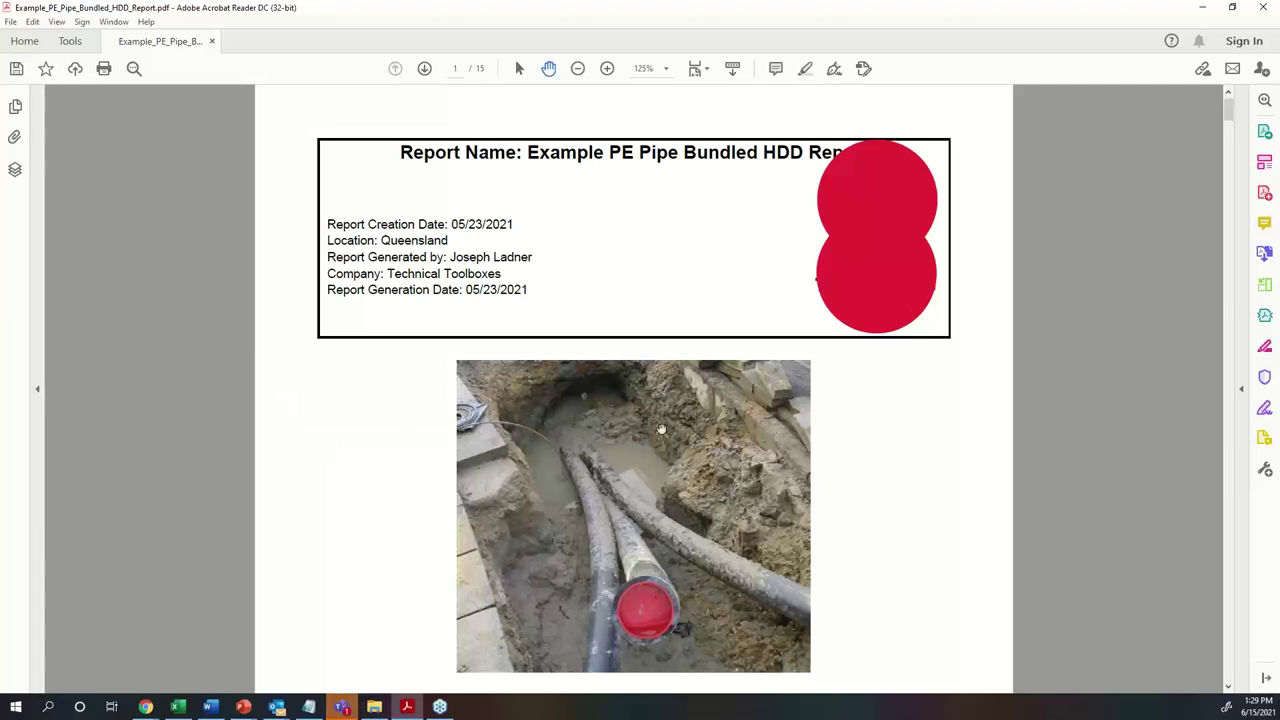
{"action": "scroll", "coordinate": [484, 432], "scroll_direction": "down", "scroll_amount": 1}
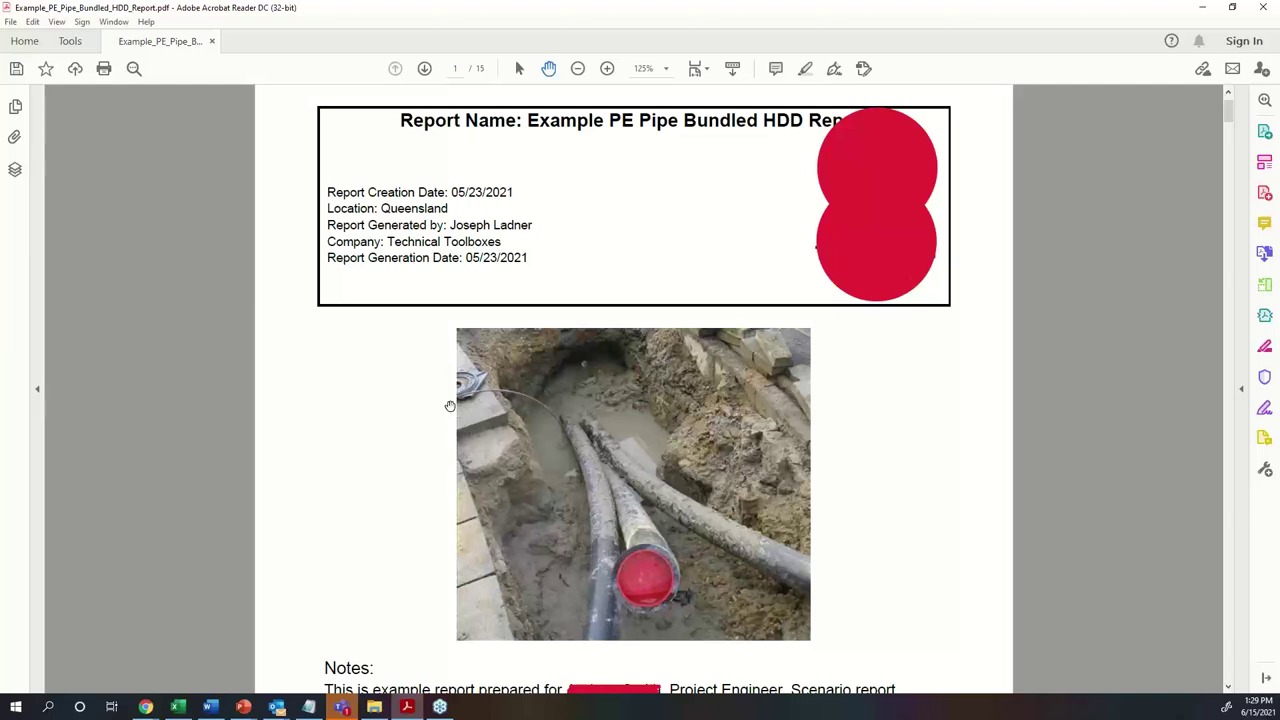
{"action": "scroll", "coordinate": [440, 430], "scroll_direction": "down", "scroll_amount": 2}
{"action": "scroll", "coordinate": [603, 407], "scroll_direction": "down", "scroll_amount": 3}
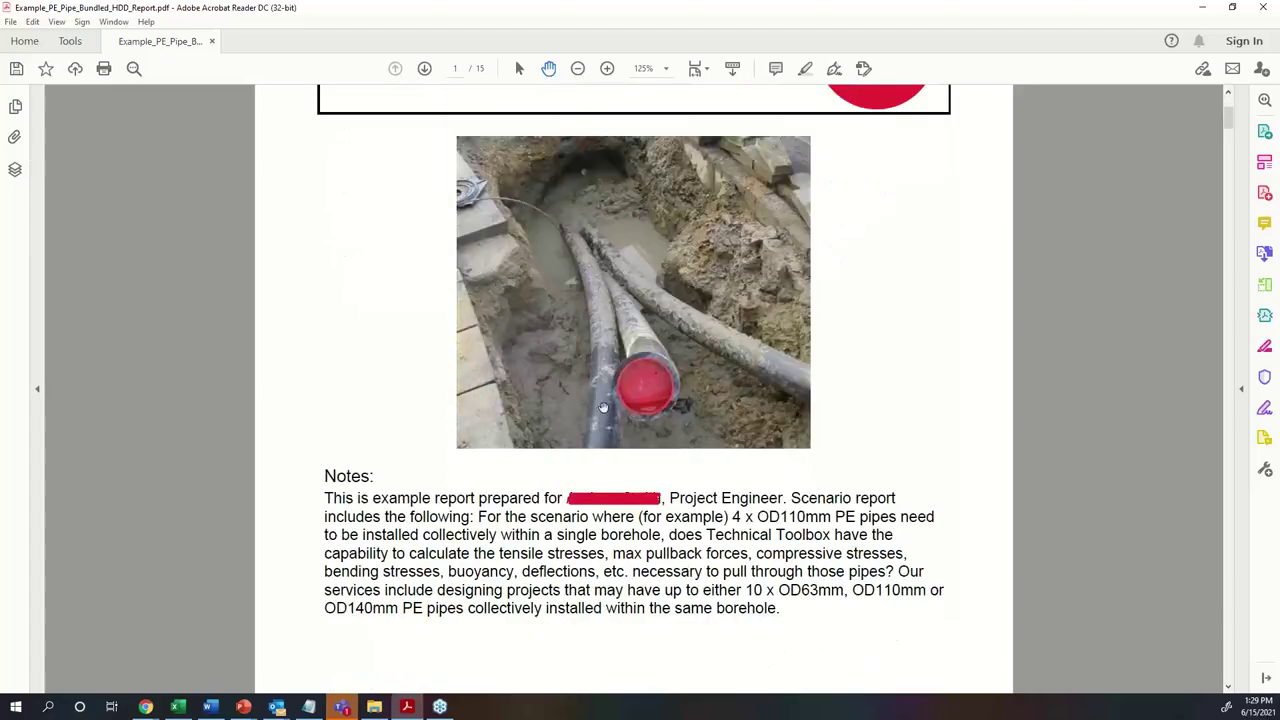
{"action": "scroll", "coordinate": [625, 492], "scroll_direction": "down", "scroll_amount": 10}
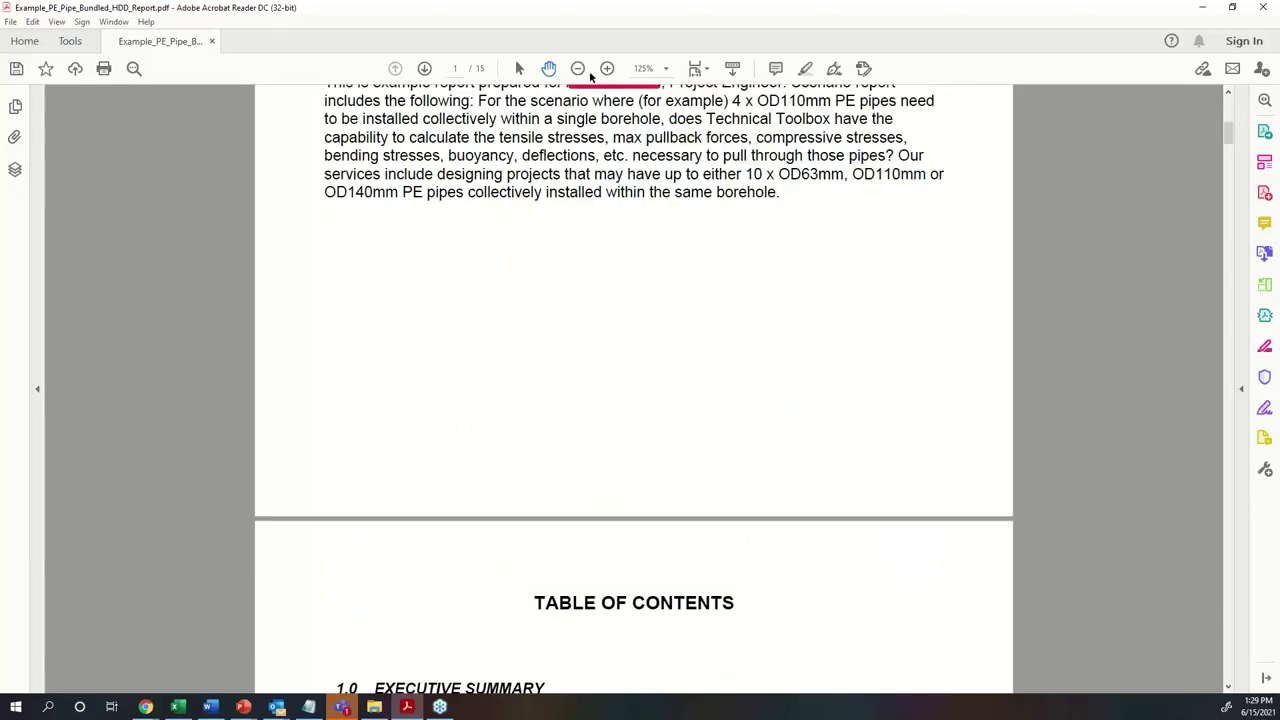
{"action": "left_click", "coordinate": [577, 68]}
{"action": "scroll", "coordinate": [620, 250], "scroll_direction": "down", "scroll_amount": 5}
{"action": "scroll", "coordinate": [645, 310], "scroll_direction": "up", "scroll_amount": 4}
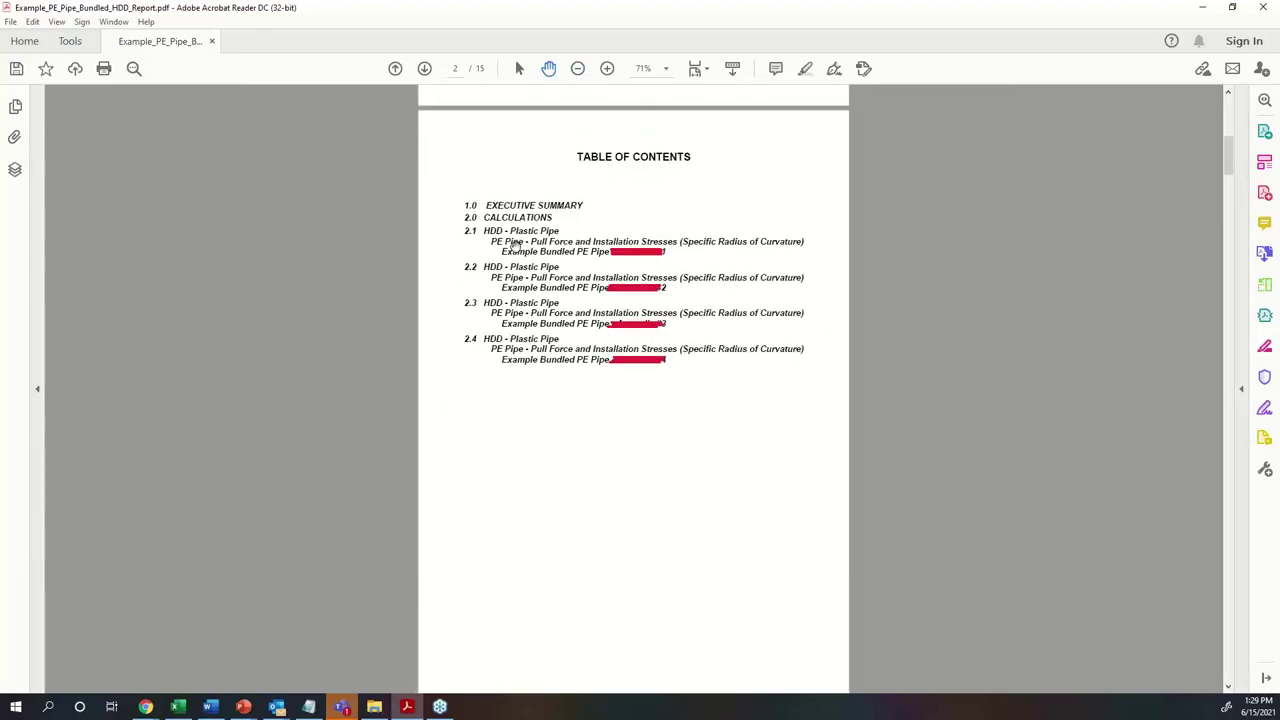
{"action": "scroll", "coordinate": [516, 245], "scroll_direction": "up", "scroll_amount": 5}
Step: Examine the report's results tables for one PE100 pipe and for the bundle of four
{"action": "scroll", "coordinate": [517, 249], "scroll_direction": "down", "scroll_amount": 15}
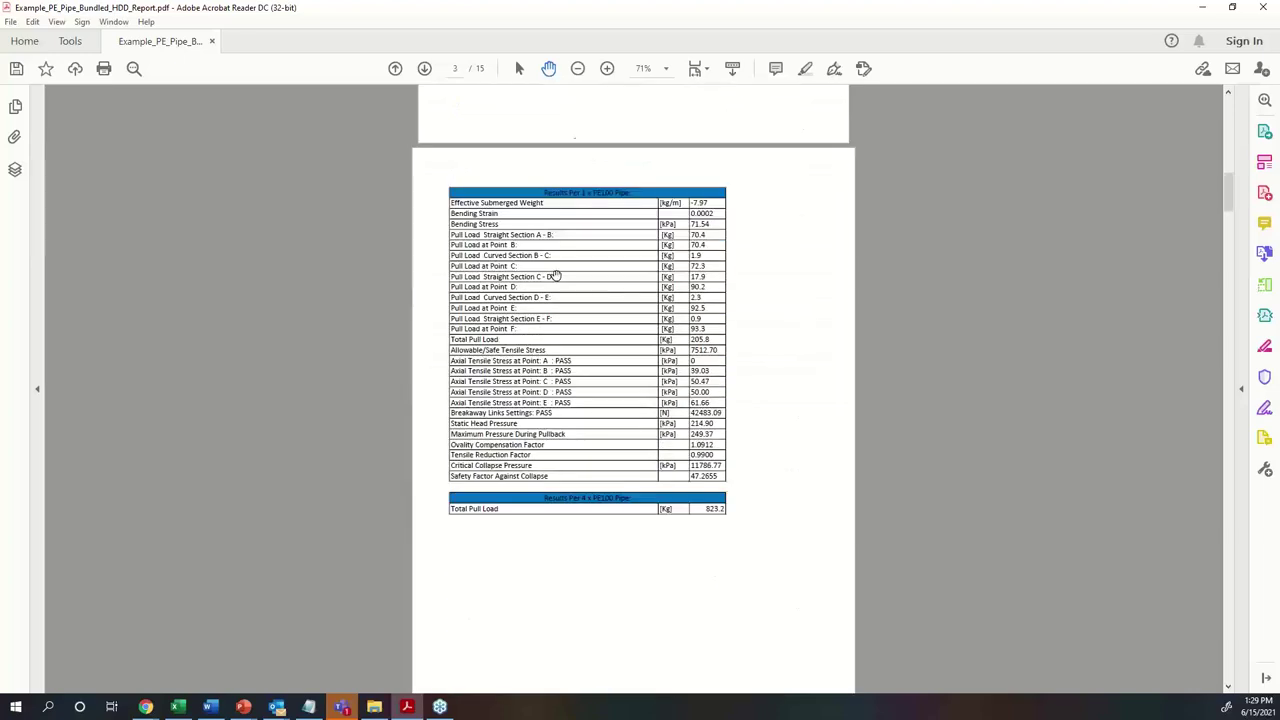
{"action": "left_click", "coordinate": [607, 68]}
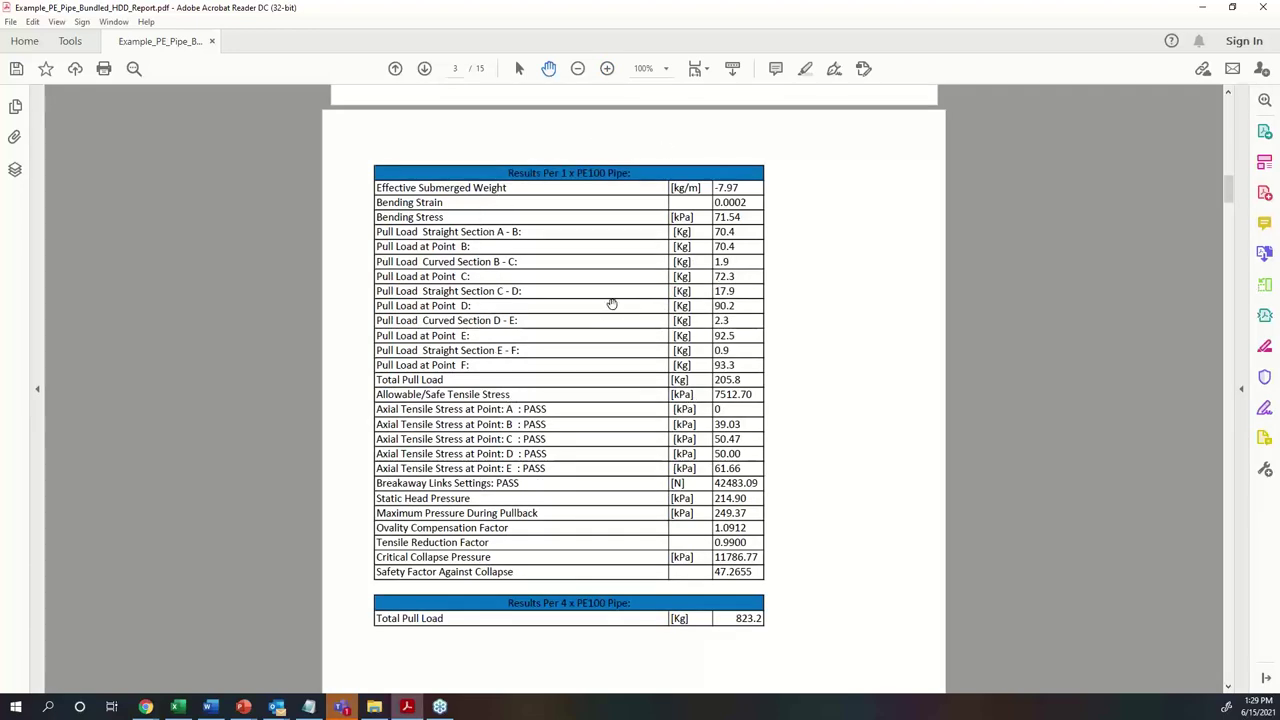
{"action": "scroll", "coordinate": [612, 303], "scroll_direction": "down", "scroll_amount": 3}
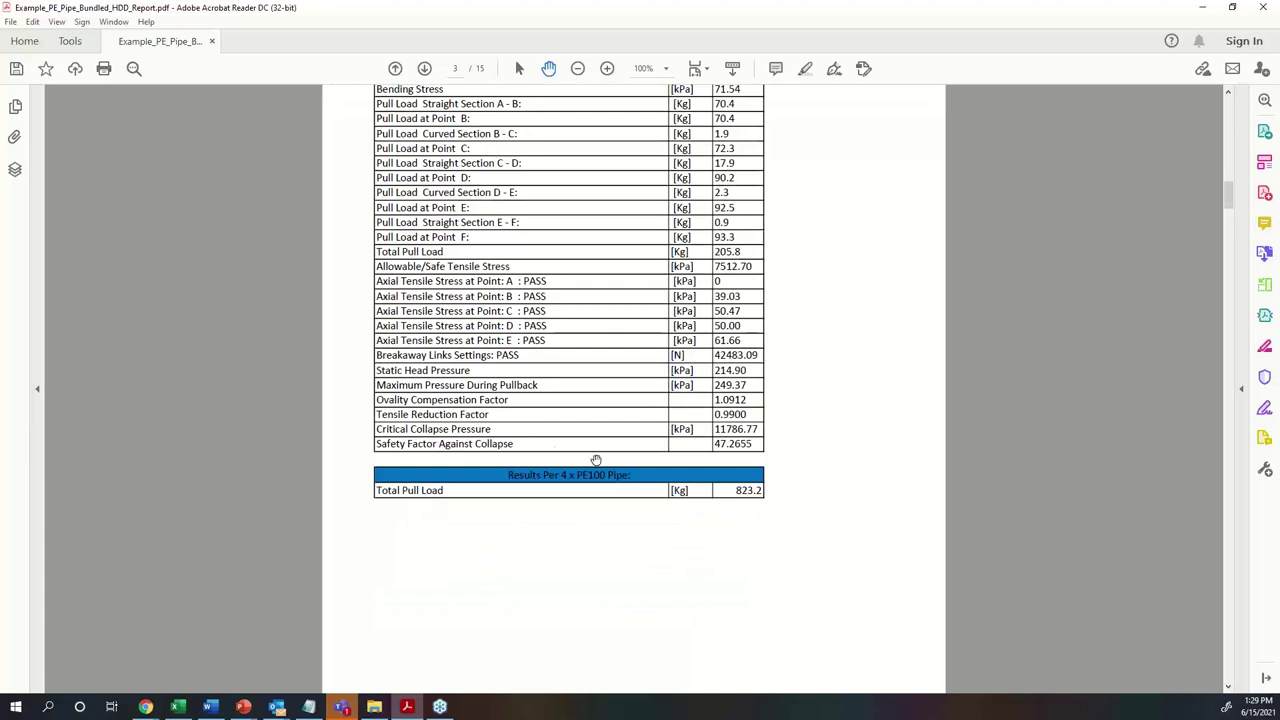
Step: Examine the drill path profile and drill path input parameters on page 4 of the report
{"action": "scroll", "coordinate": [594, 470], "scroll_direction": "down", "scroll_amount": 12}
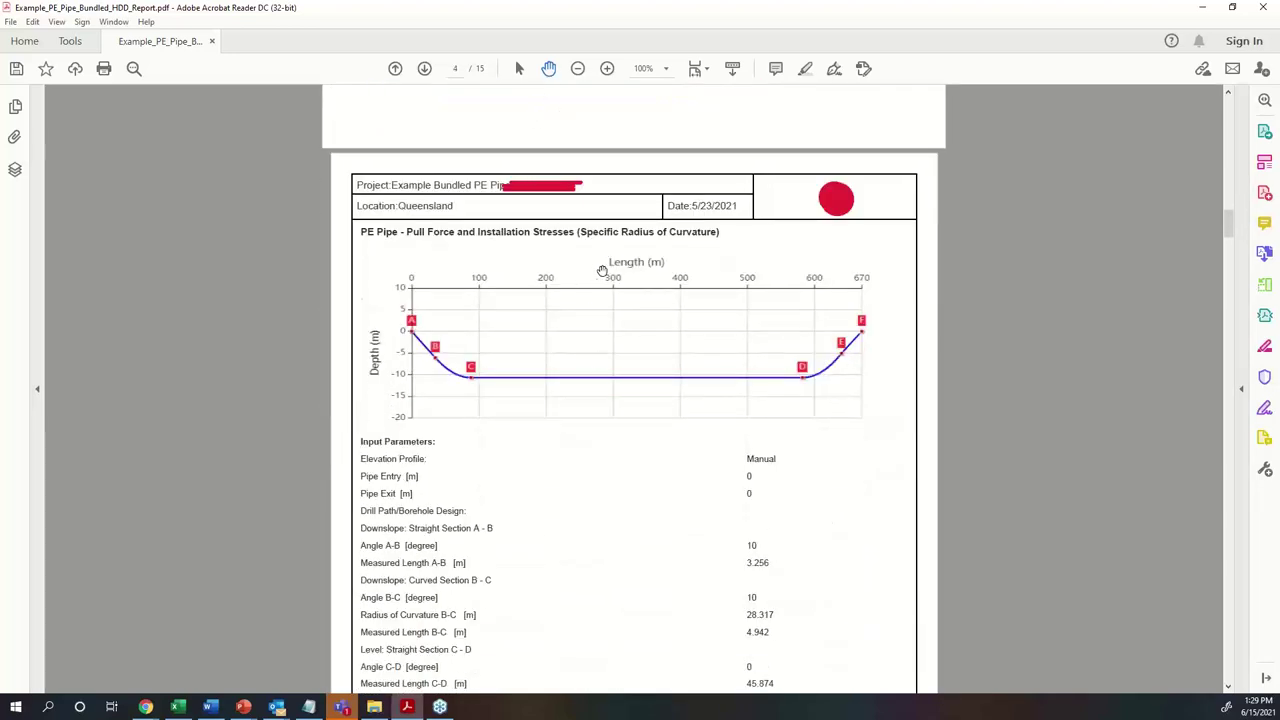
{"action": "left_click", "coordinate": [607, 70]}
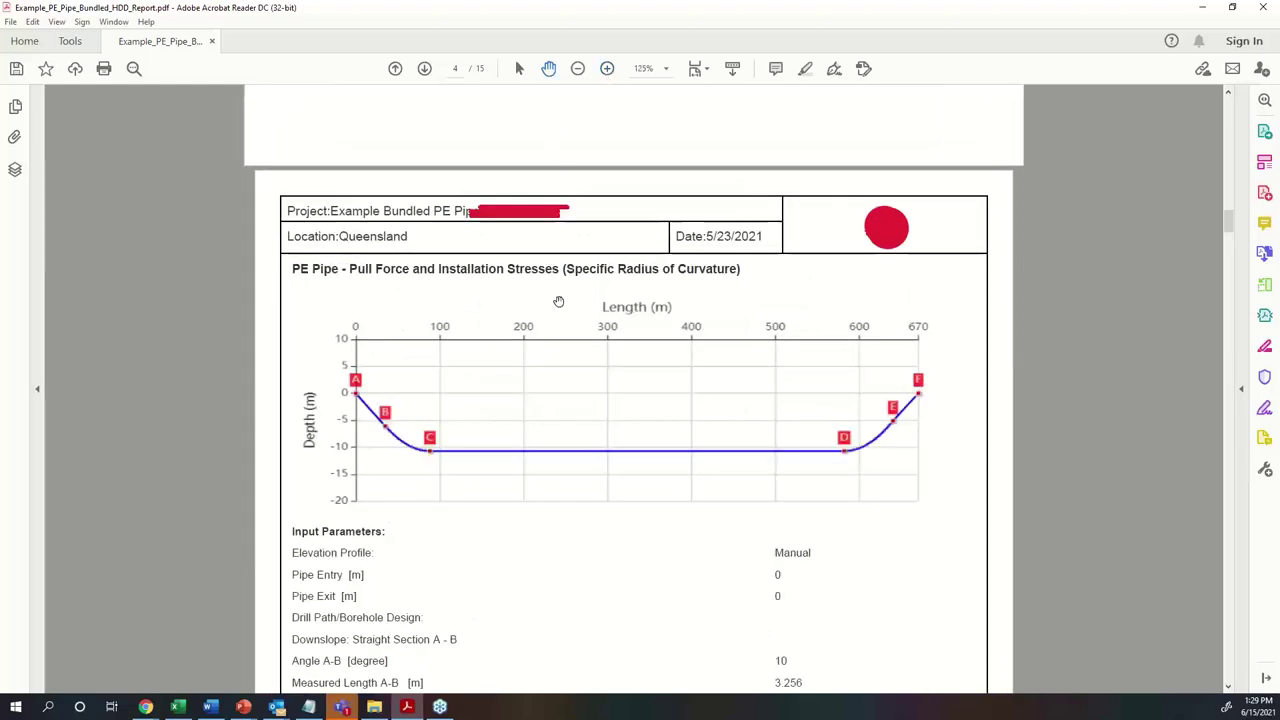
{"action": "left_click", "coordinate": [577, 69]}
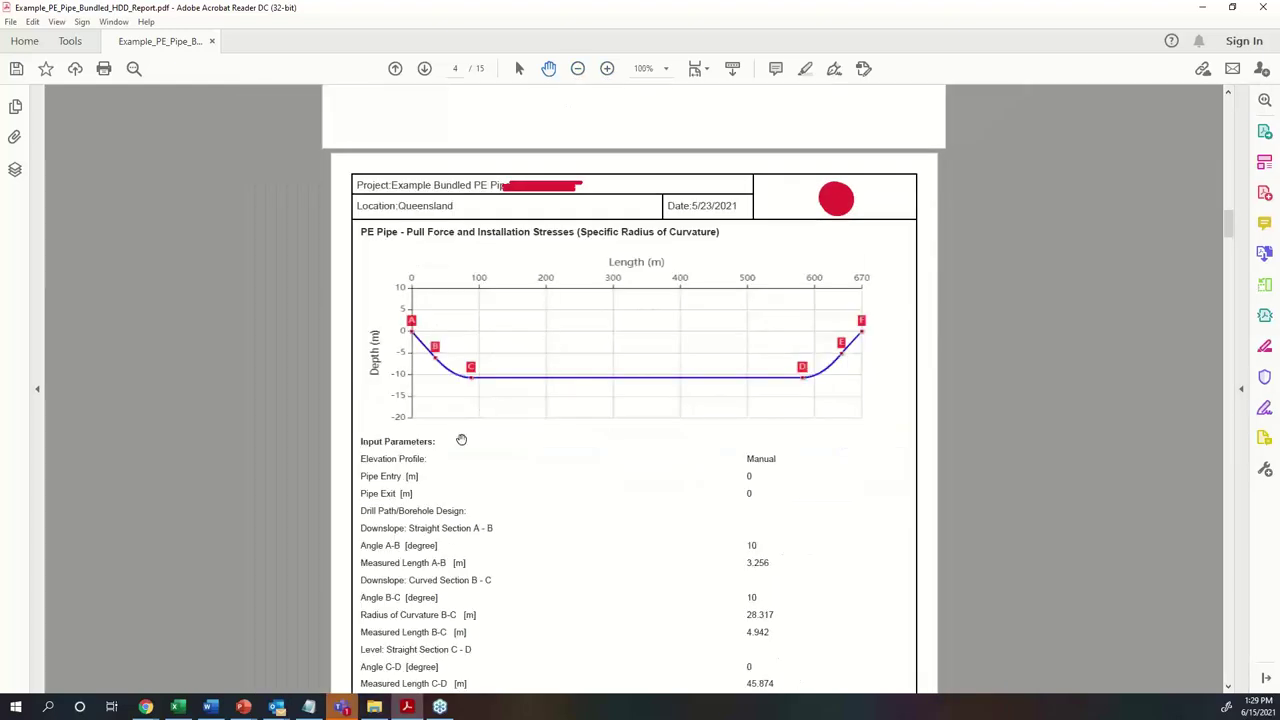
{"action": "scroll", "coordinate": [461, 440], "scroll_direction": "down", "scroll_amount": 2}
{"action": "scroll", "coordinate": [446, 530], "scroll_direction": "up", "scroll_amount": 2}
Step: Switch to Technical Toolboxes in Chrome and view the available Bundled PE Pipe cases in the drill path design
{"action": "left_click", "coordinate": [147, 708]}
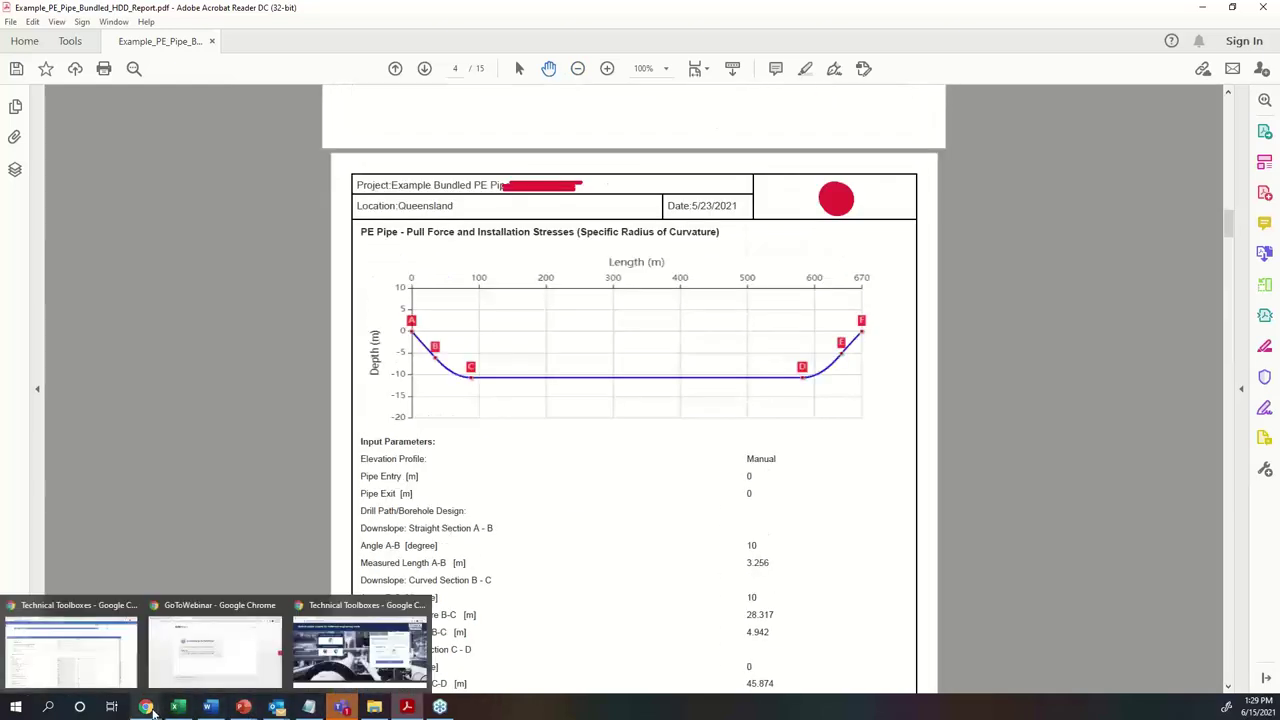
{"action": "left_click", "coordinate": [120, 653]}
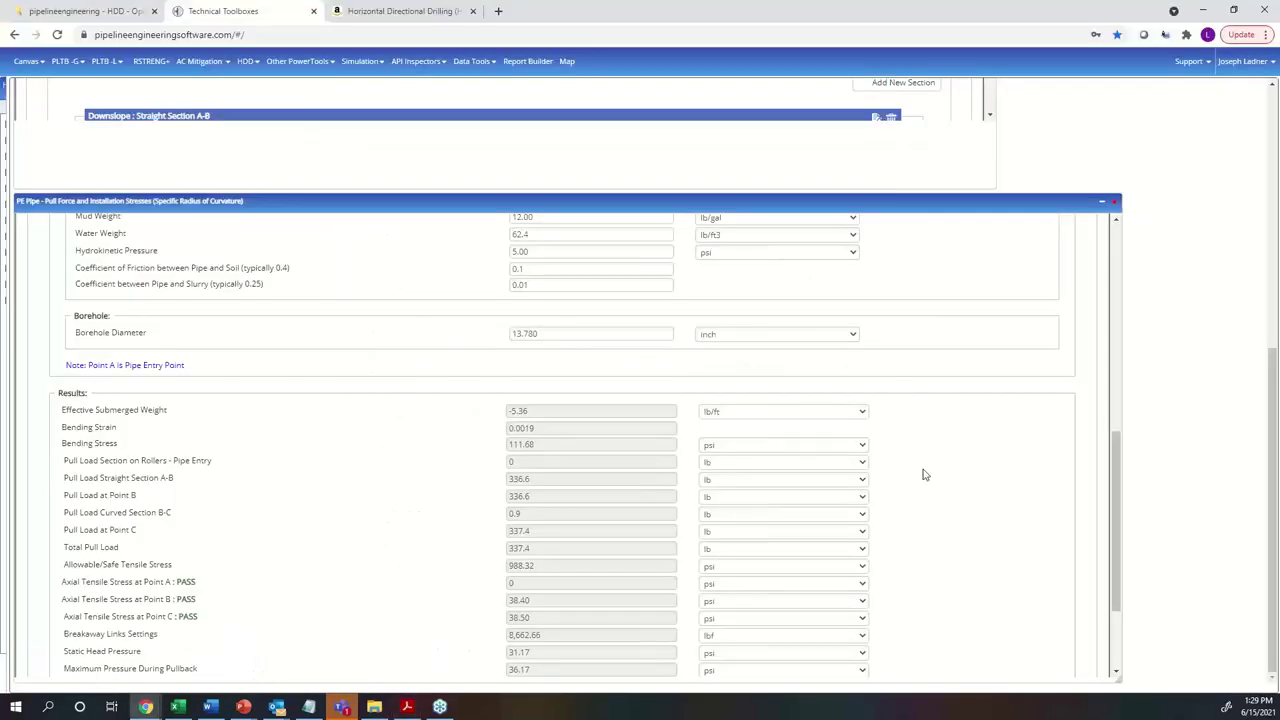
{"action": "scroll", "coordinate": [440, 443], "scroll_direction": "up", "scroll_amount": 8}
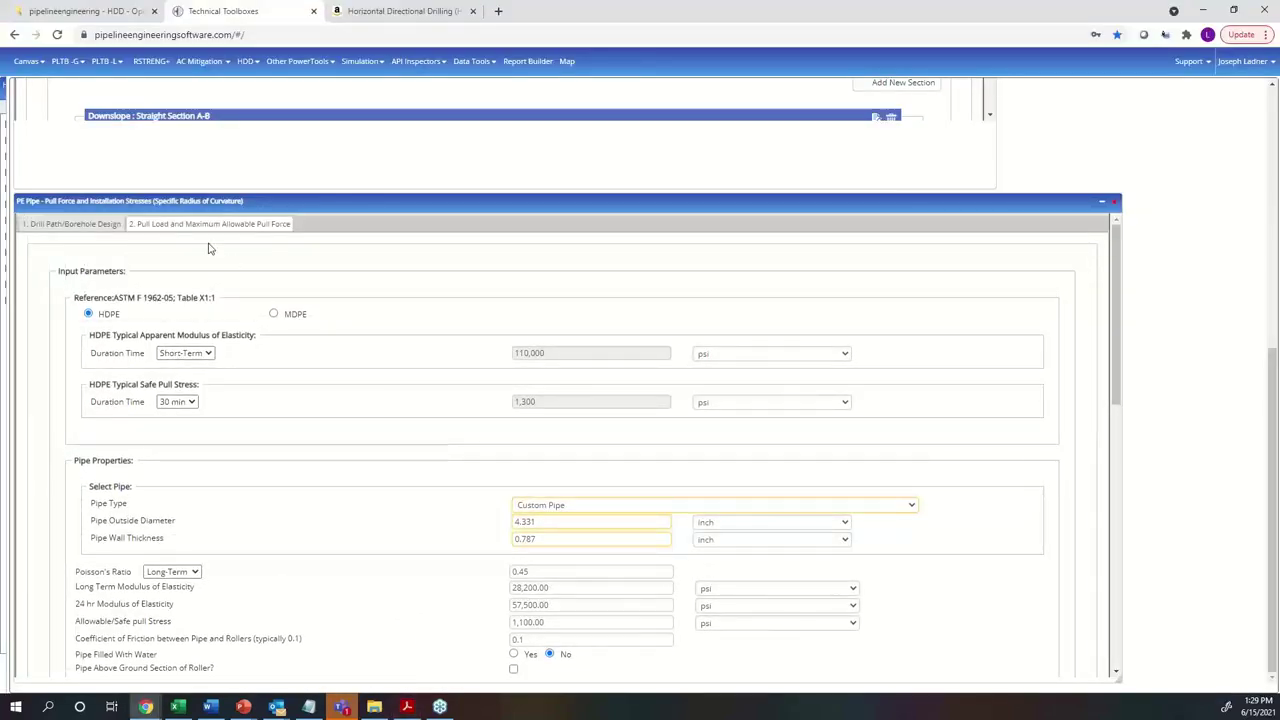
{"action": "left_click", "coordinate": [88, 228]}
{"action": "left_click", "coordinate": [498, 266]}
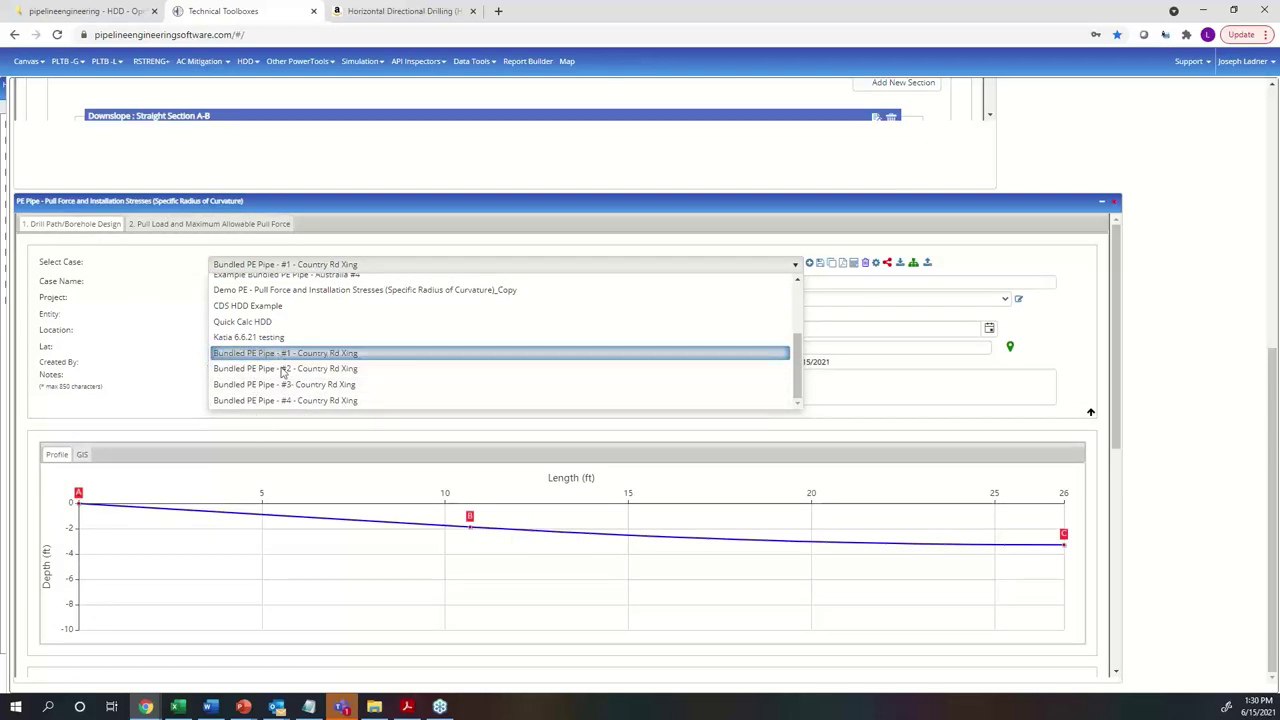
{"action": "left_click", "coordinate": [183, 398]}
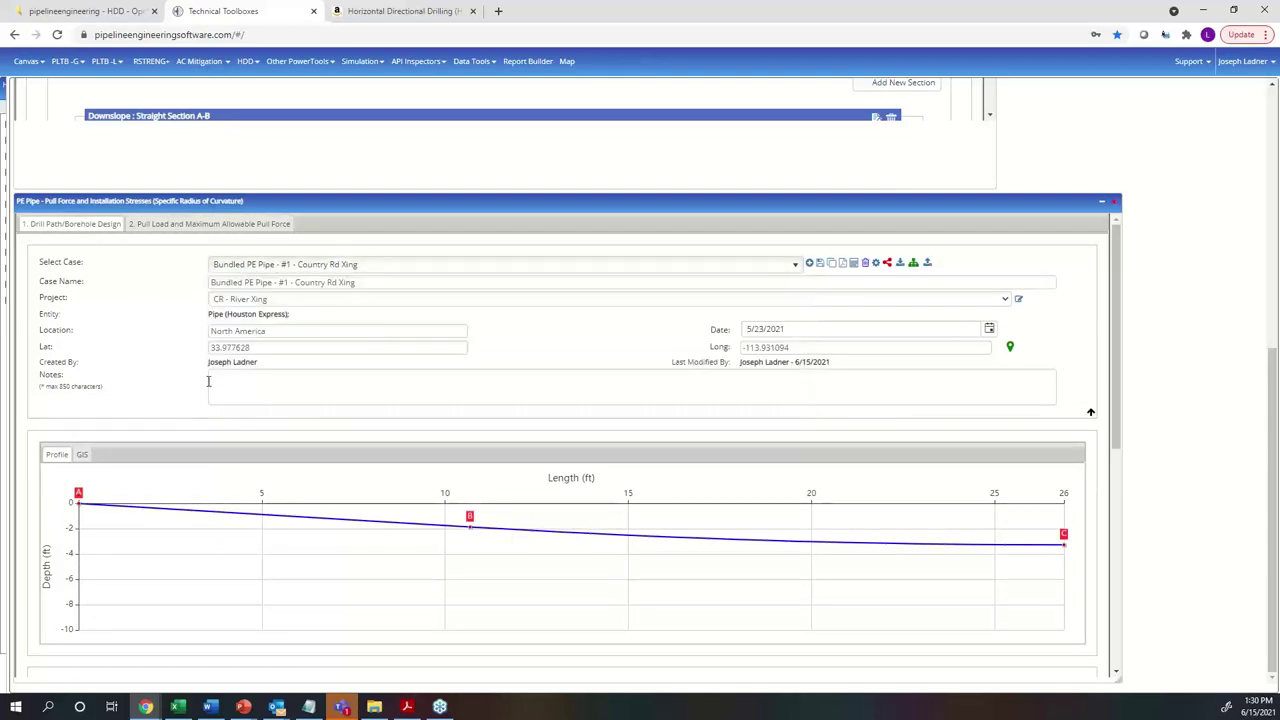
Step: Return to the report in Adobe Acrobat Reader and examine the drill path, pipe inputs and results of the individual pipe calculations
{"action": "left_click", "coordinate": [406, 707]}
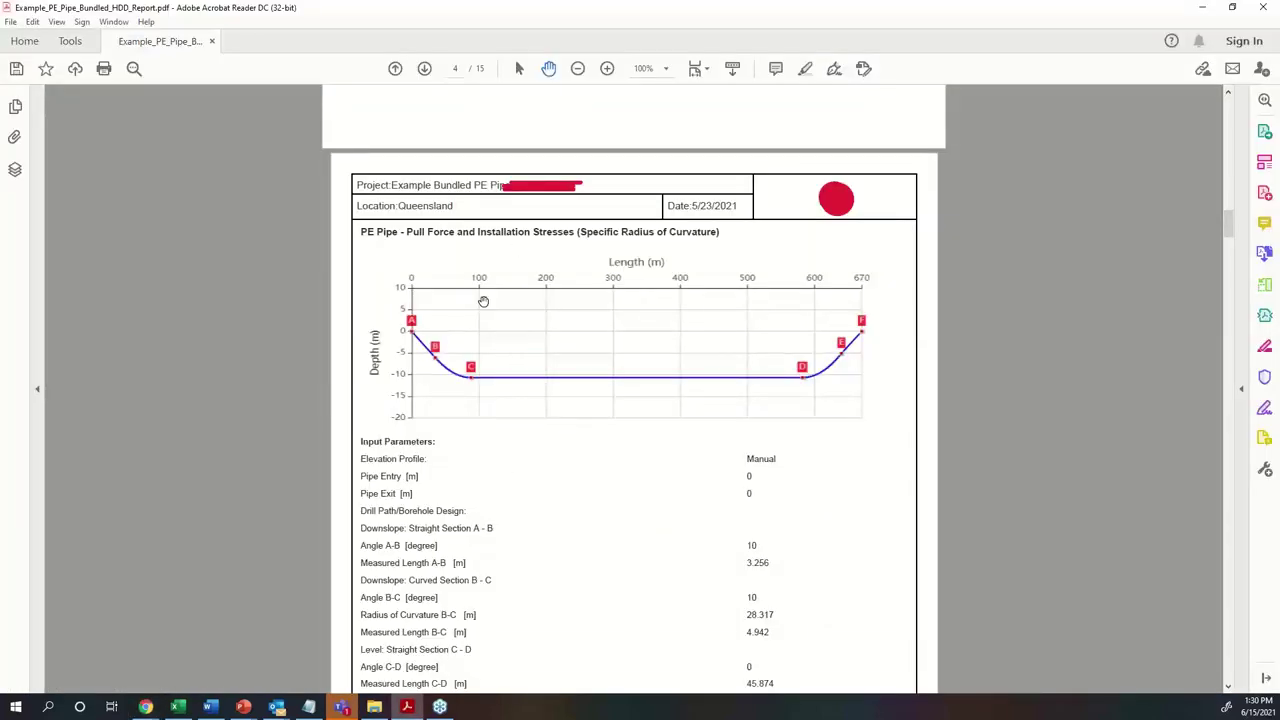
{"action": "scroll", "coordinate": [552, 326], "scroll_direction": "down", "scroll_amount": 1}
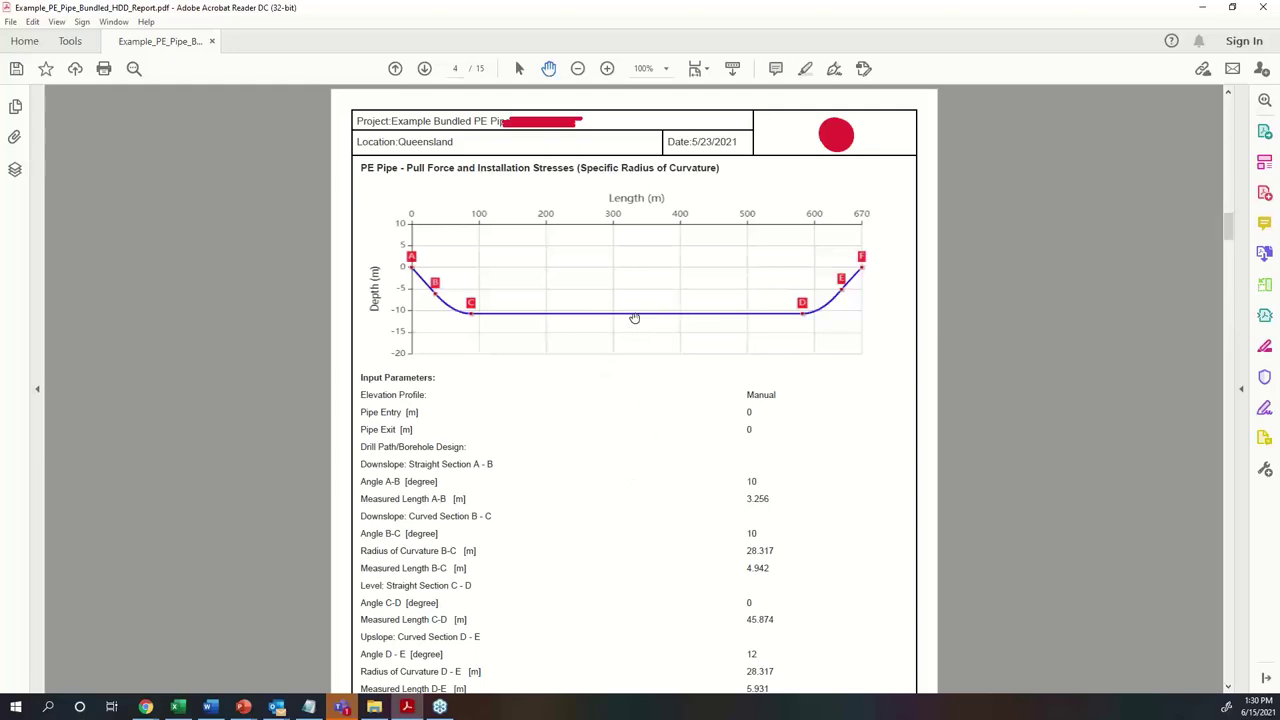
{"action": "scroll", "coordinate": [682, 408], "scroll_direction": "down", "scroll_amount": 7}
{"action": "scroll", "coordinate": [703, 406], "scroll_direction": "down", "scroll_amount": 12}
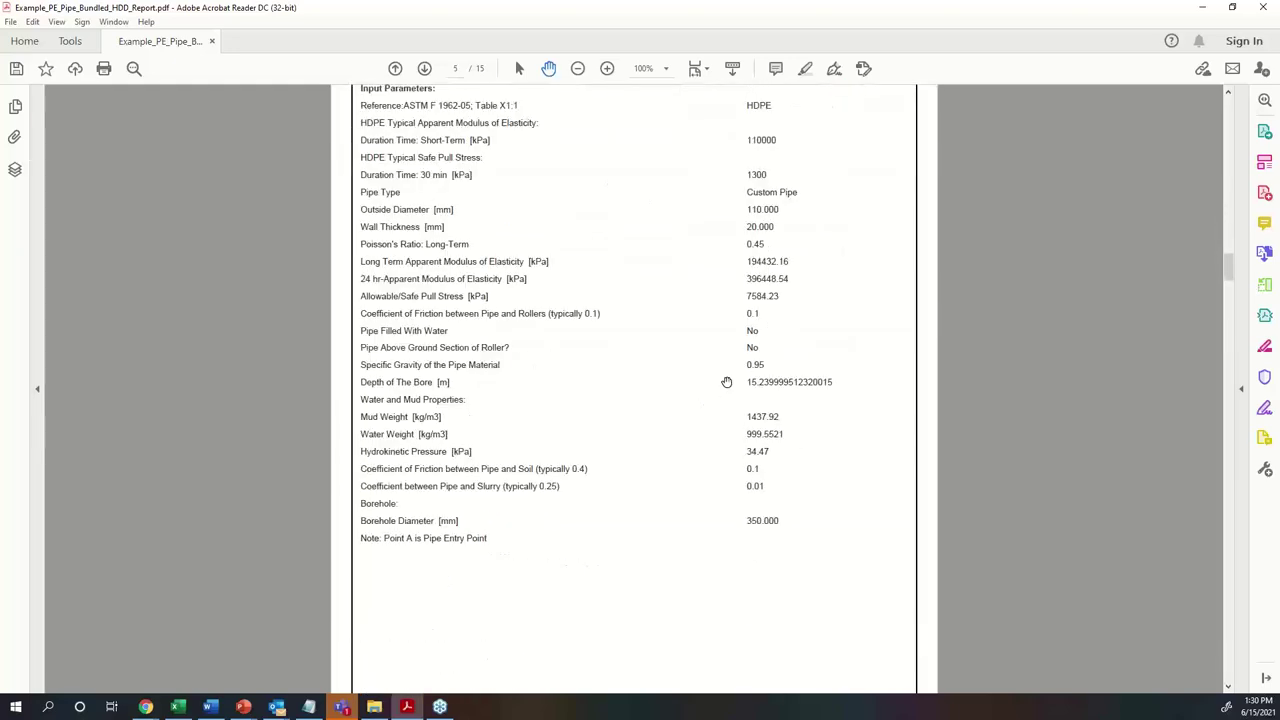
{"action": "scroll", "coordinate": [731, 399], "scroll_direction": "down", "scroll_amount": 7}
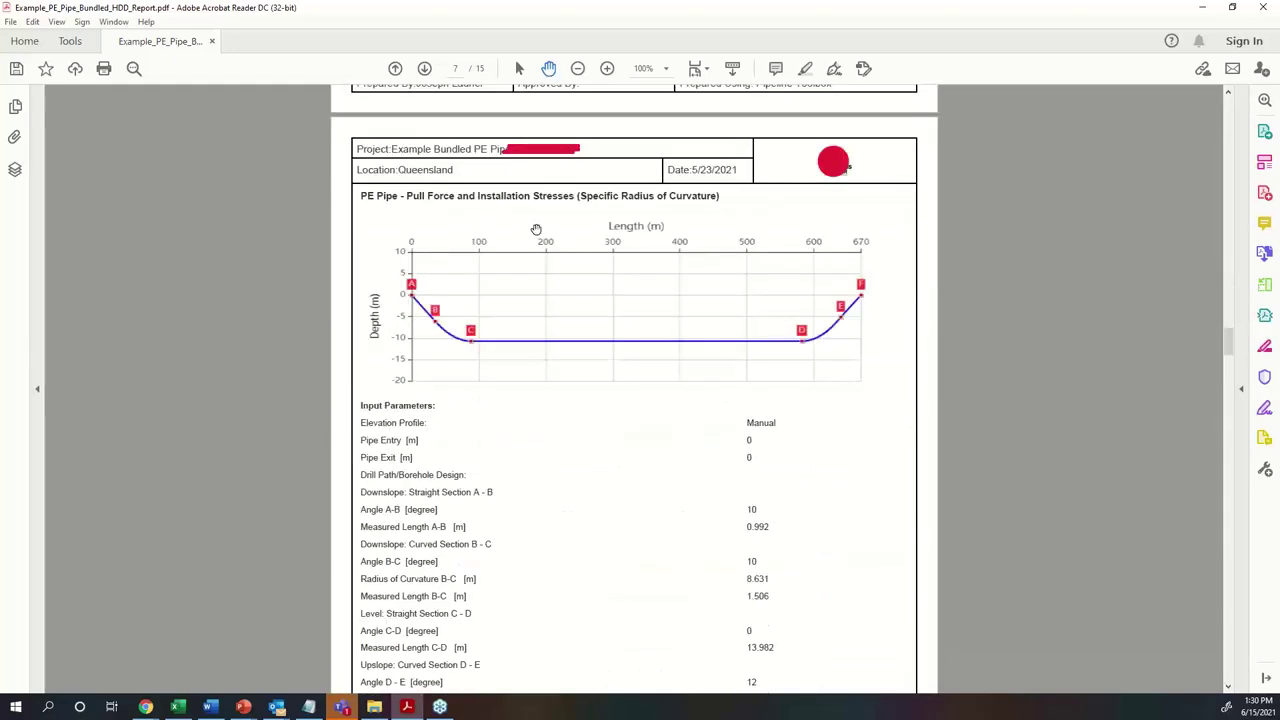
{"action": "scroll", "coordinate": [670, 310], "scroll_direction": "down", "scroll_amount": 4}
{"action": "scroll", "coordinate": [686, 390], "scroll_direction": "down", "scroll_amount": 20}
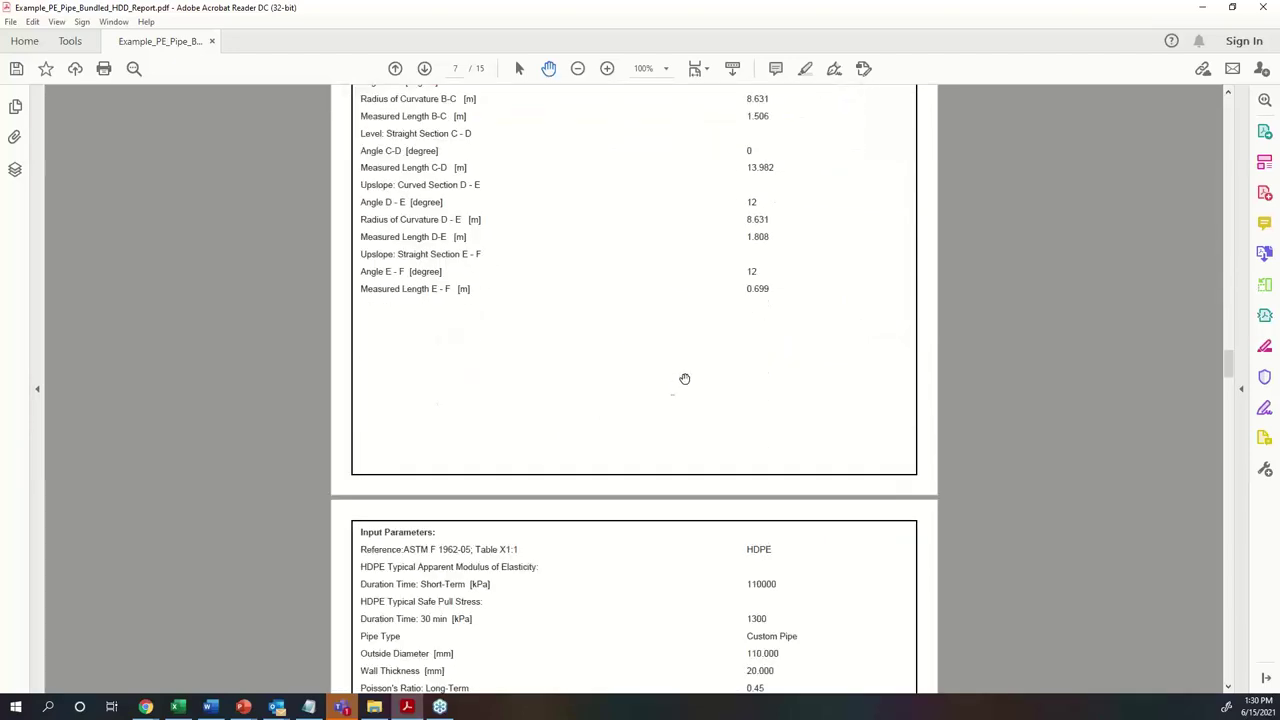
{"action": "scroll", "coordinate": [708, 449], "scroll_direction": "down", "scroll_amount": 10}
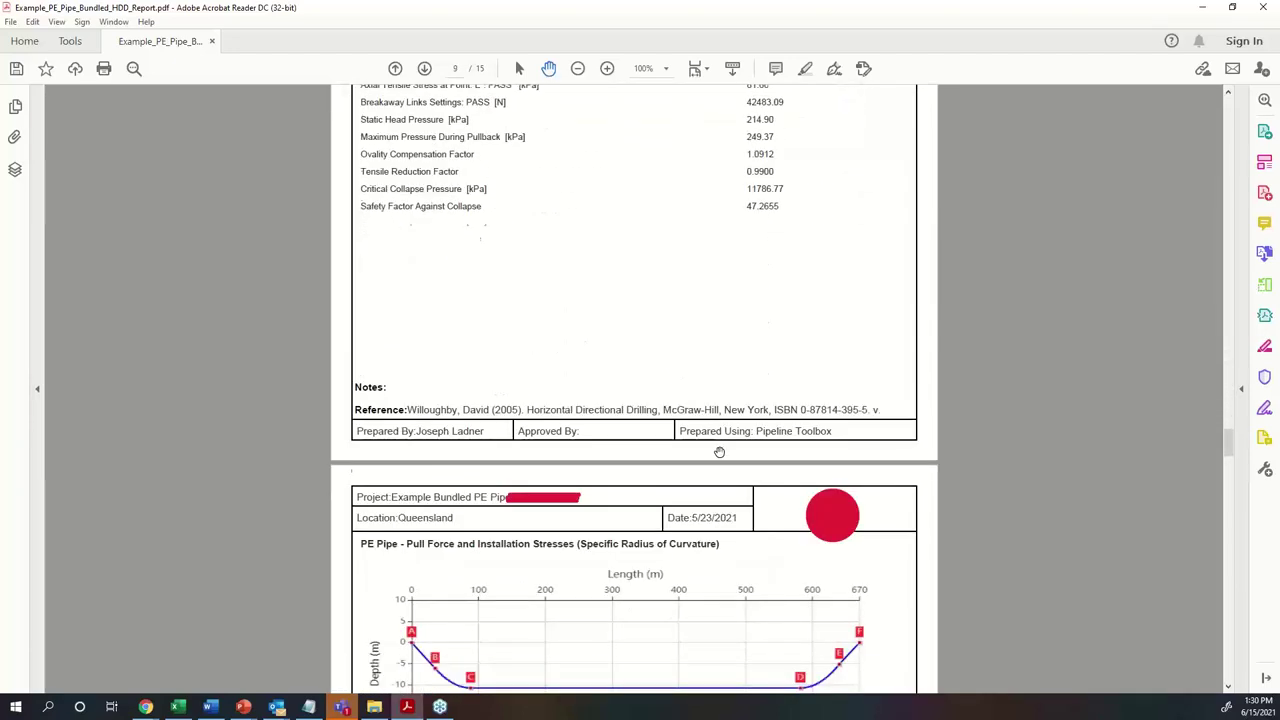
Step: Review the report's last page and the results tables on page 3, and close the report
{"action": "left_click_drag", "start_coordinate": [1230, 461], "coordinate": [1175, 682]}
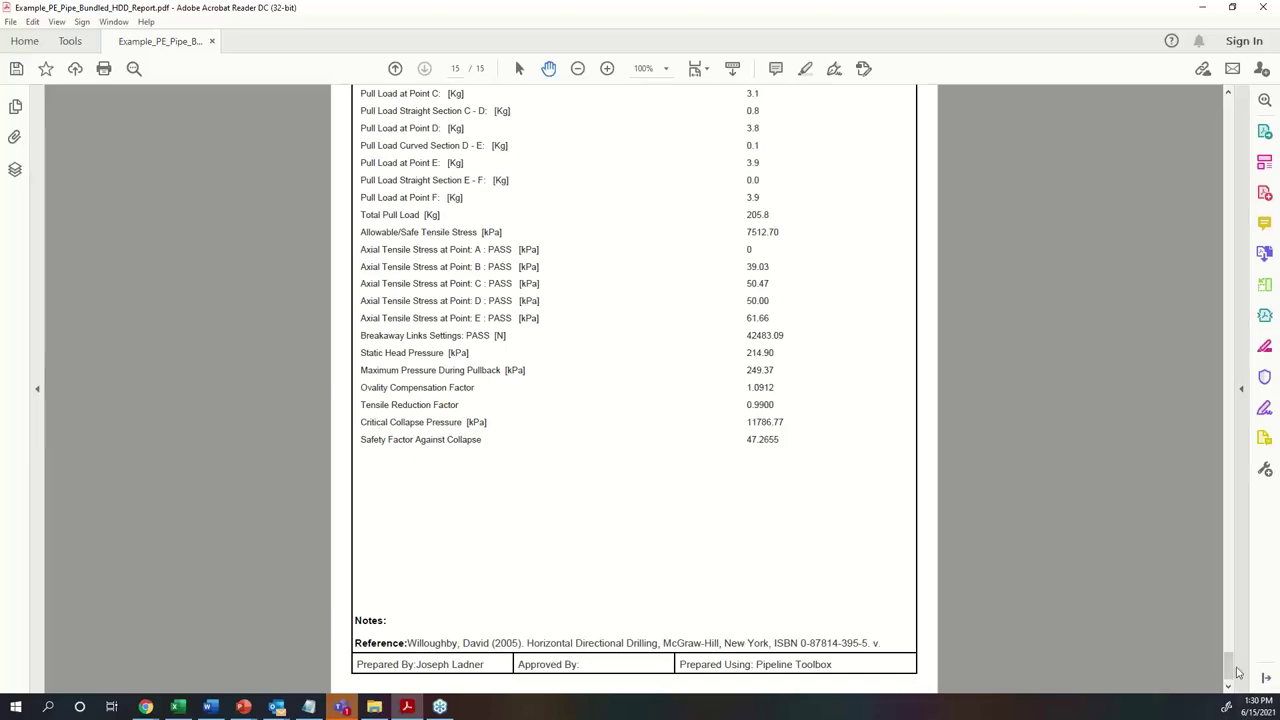
{"action": "left_click_drag", "start_coordinate": [1229, 664], "coordinate": [1190, 188]}
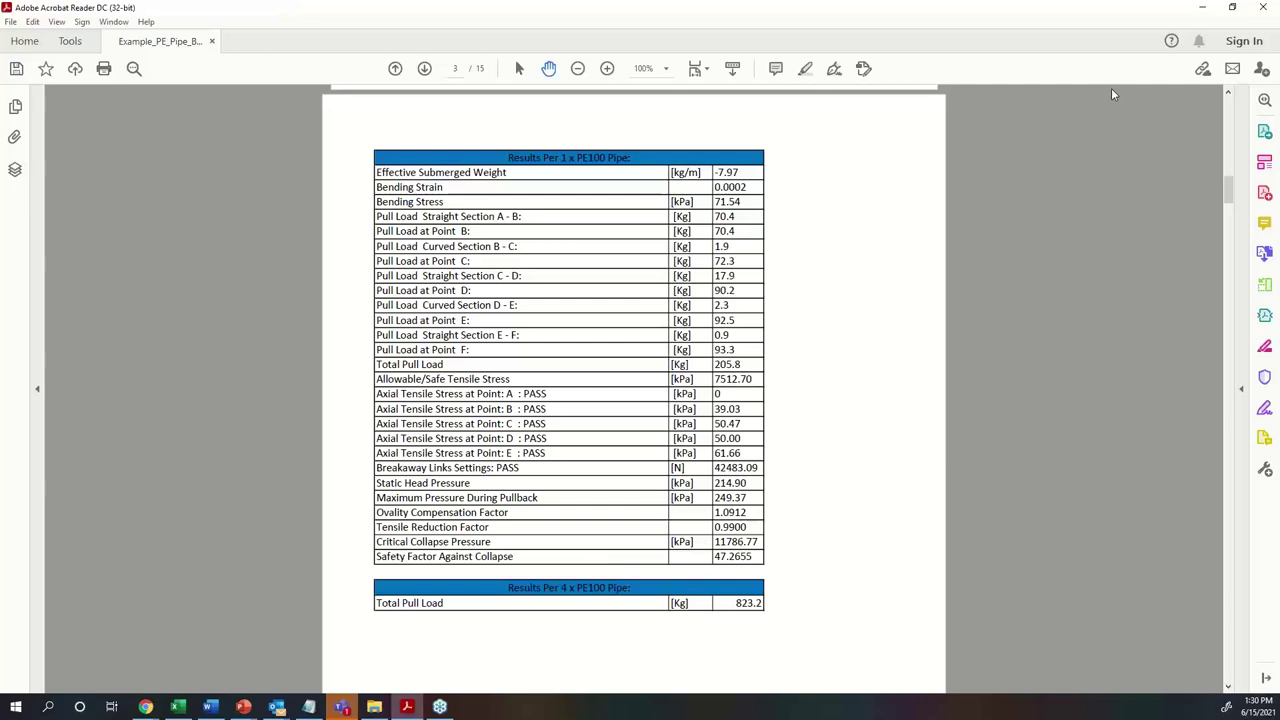
{"action": "key", "text": "alt+F4"}
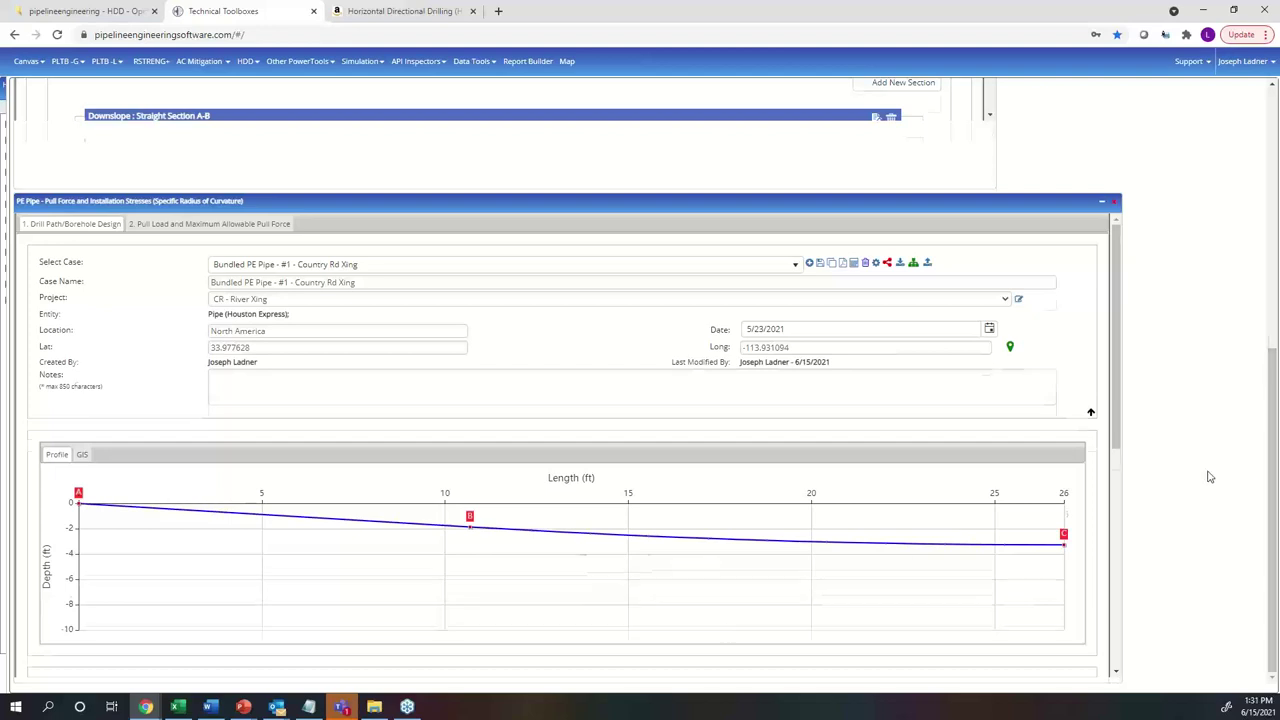
Step: Examine the steel pipe case's elevation profile creation options and the calculation modules offered under PLTB-G, PLTB-L and HDD
{"action": "scroll", "coordinate": [1203, 477], "scroll_direction": "up", "scroll_amount": 5}
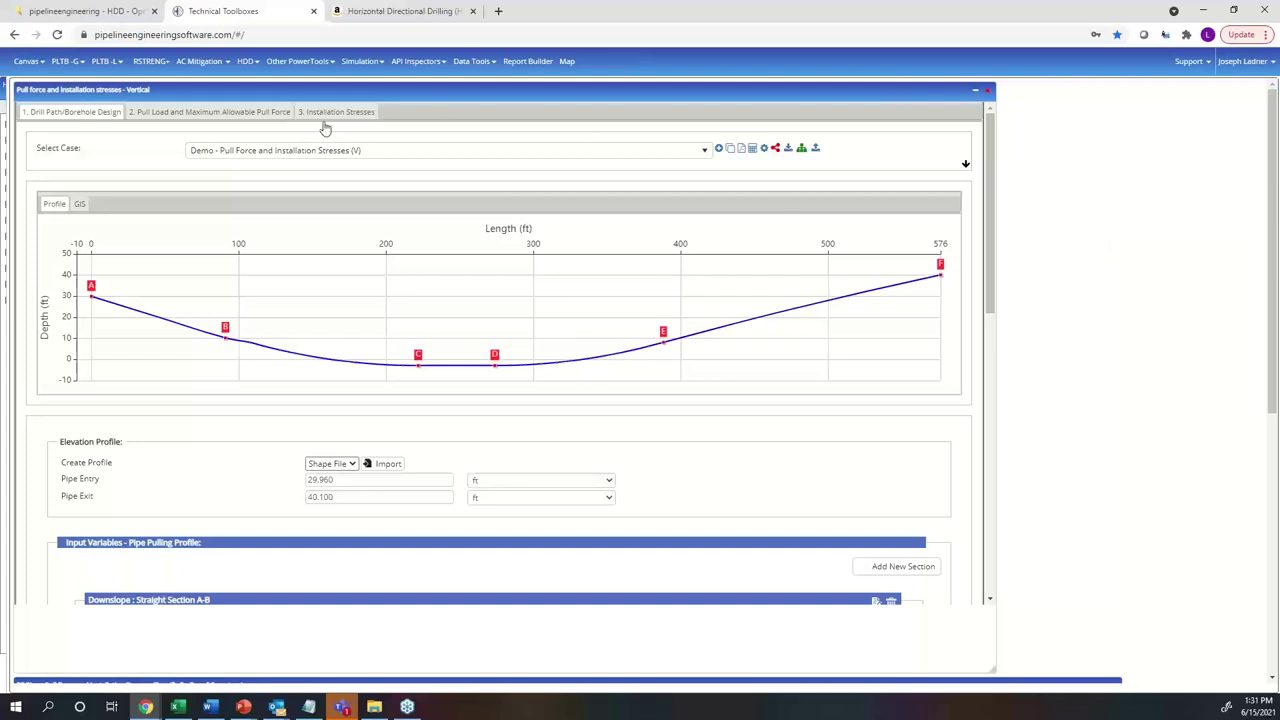
{"action": "left_click", "coordinate": [245, 63]}
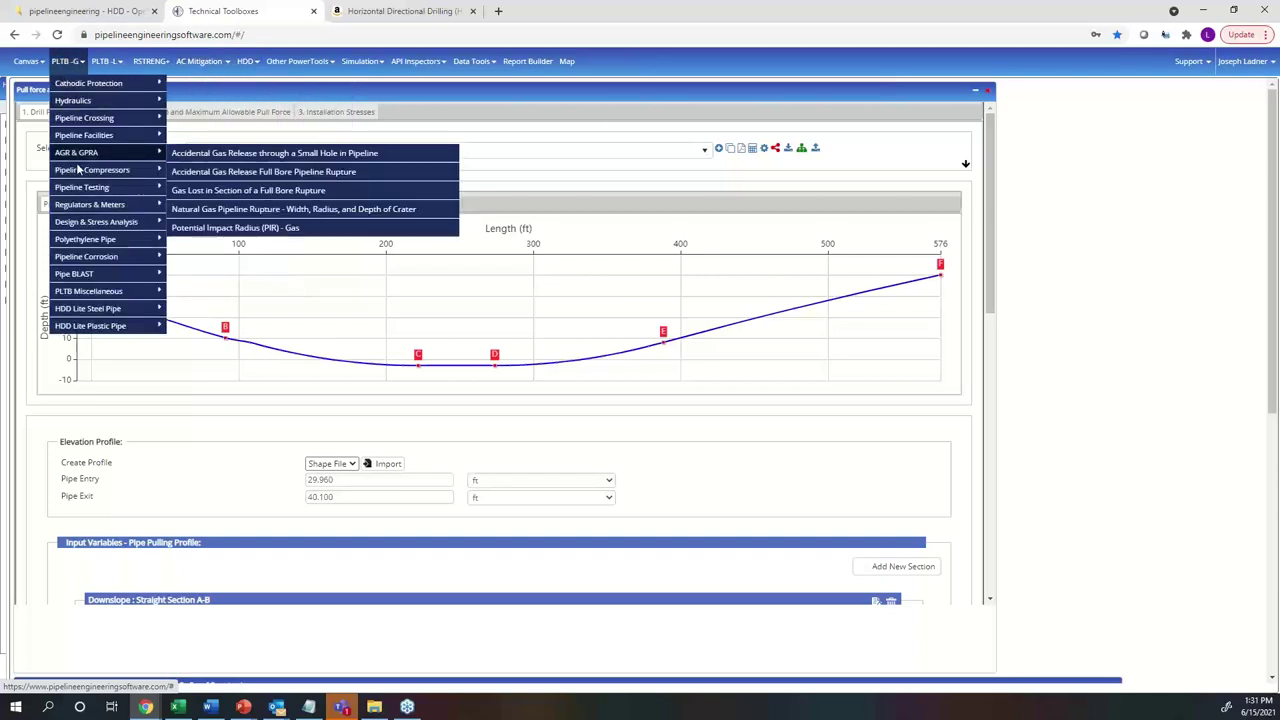
{"action": "mouse_move", "coordinate": [91, 312]}
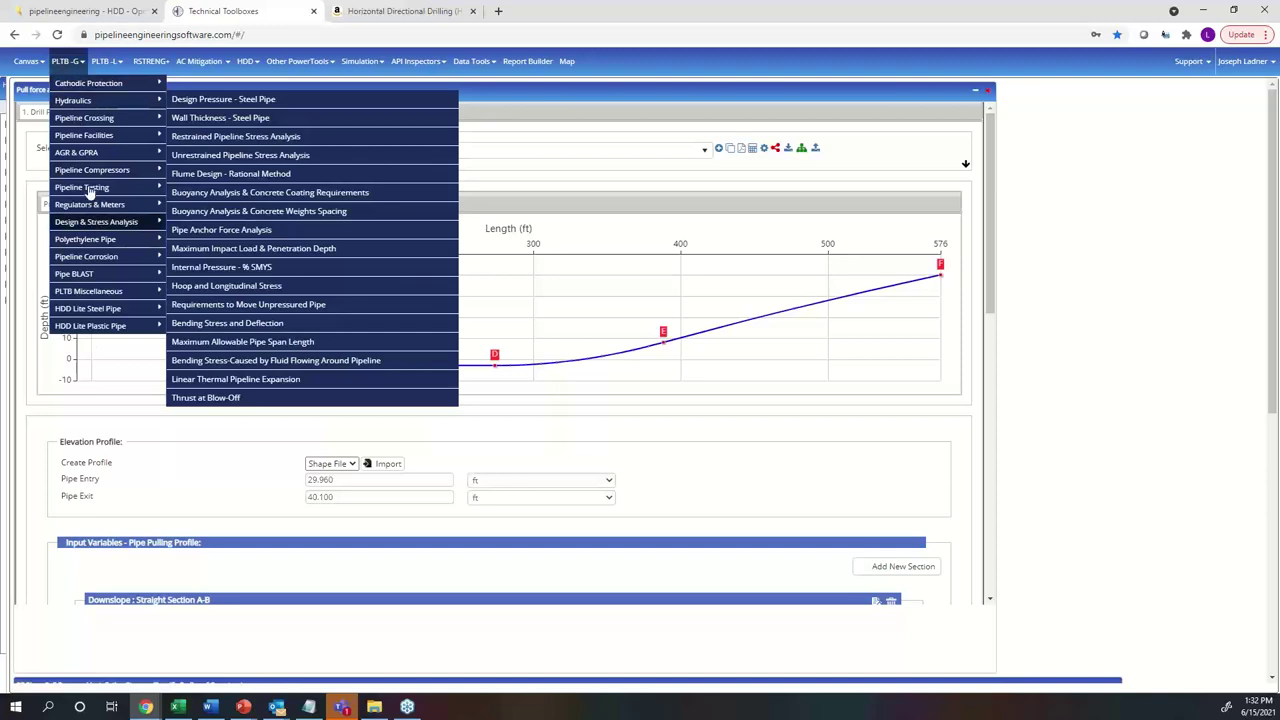
{"action": "mouse_move", "coordinate": [100, 62]}
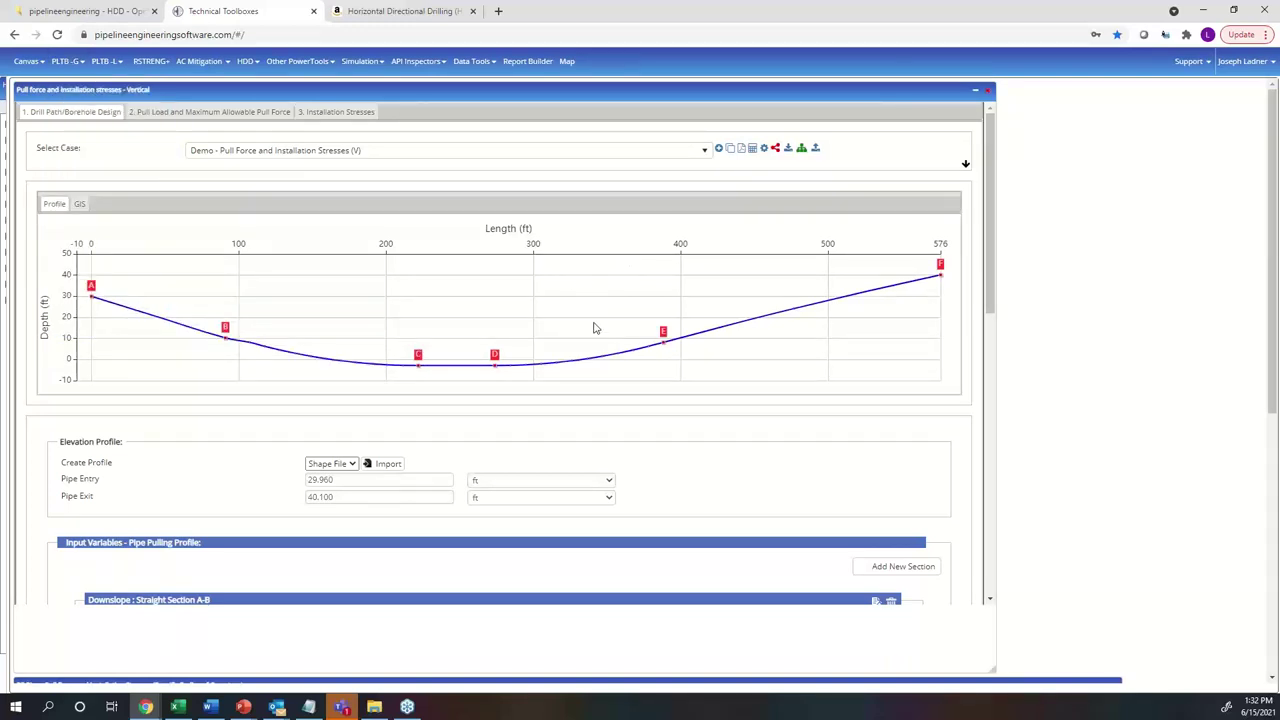
{"action": "left_click", "coordinate": [341, 465]}
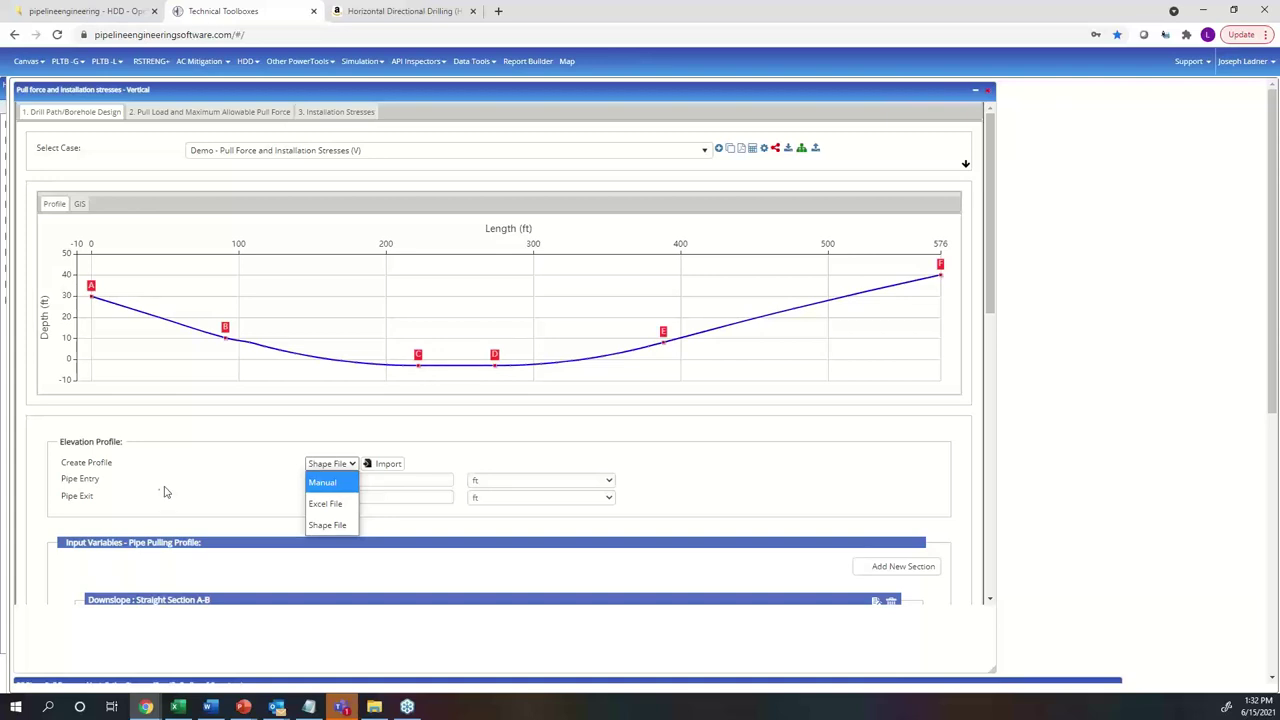
{"action": "left_click", "coordinate": [245, 61]}
{"action": "mouse_move", "coordinate": [262, 164]}
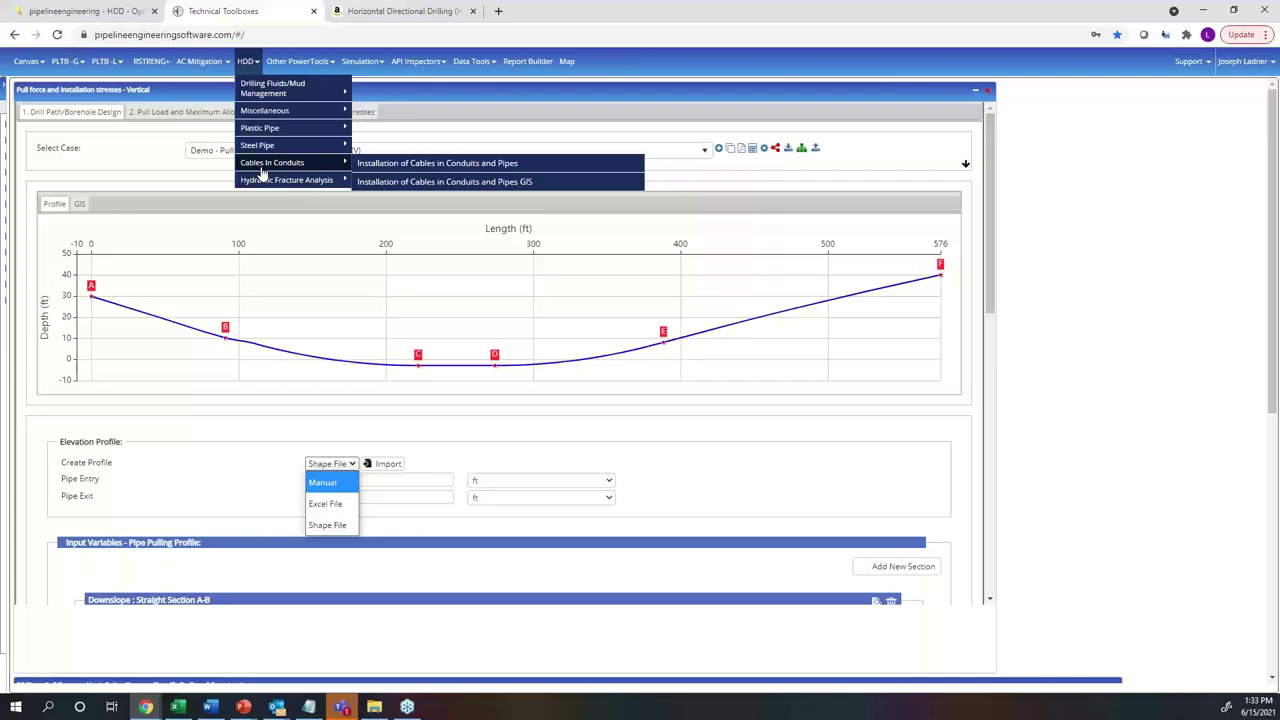
{"action": "mouse_move", "coordinate": [270, 92]}
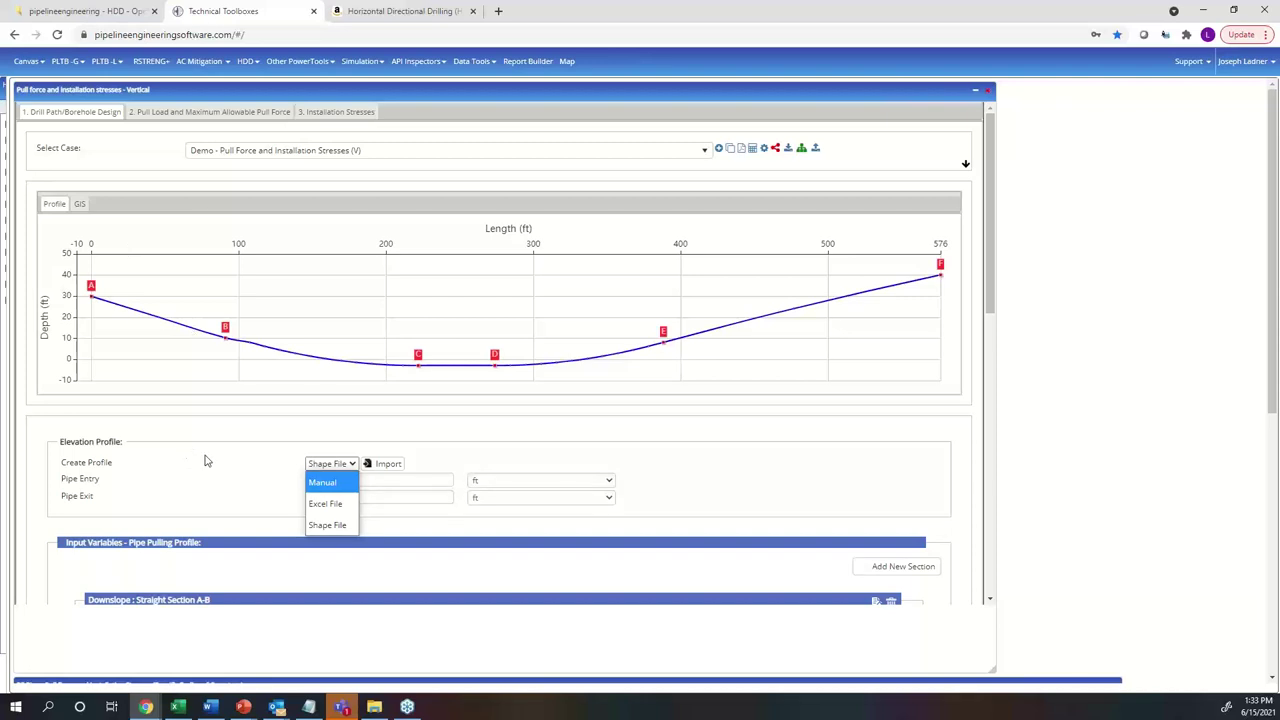
{"action": "mouse_move", "coordinate": [245, 62]}
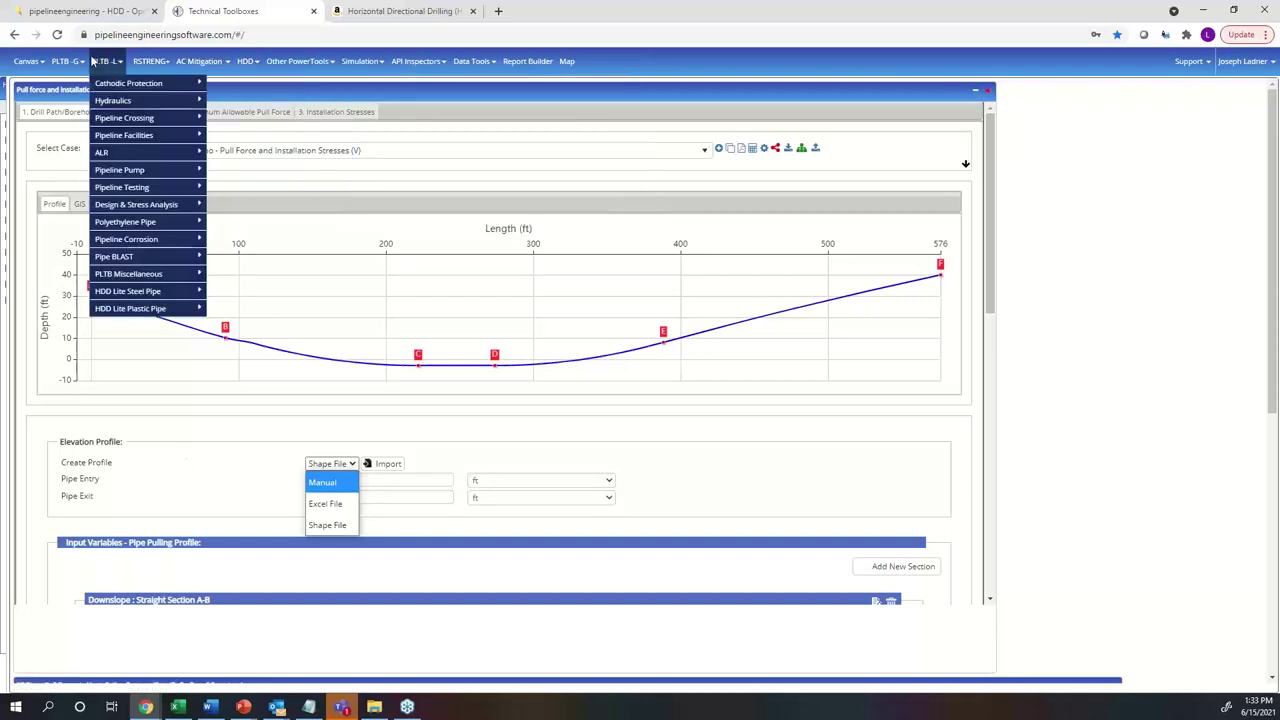
{"action": "mouse_move", "coordinate": [67, 61]}
{"action": "mouse_move", "coordinate": [76, 312]}
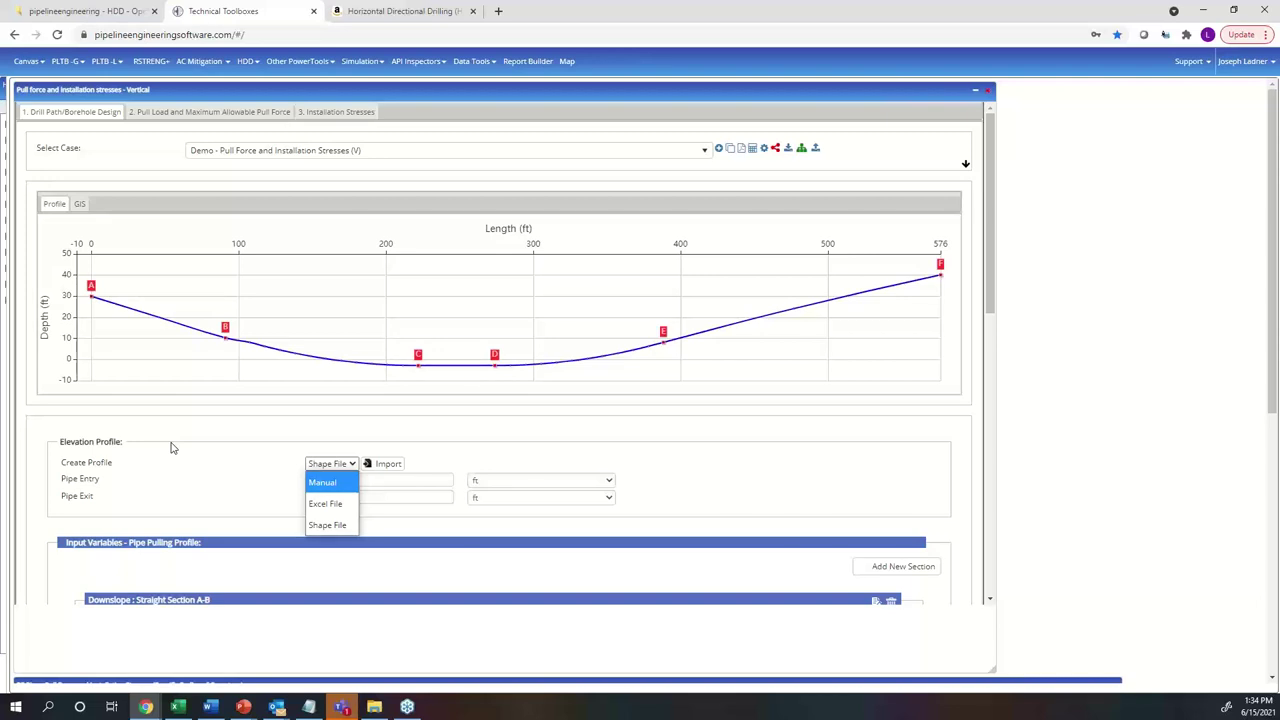
{"action": "mouse_move", "coordinate": [272, 147]}
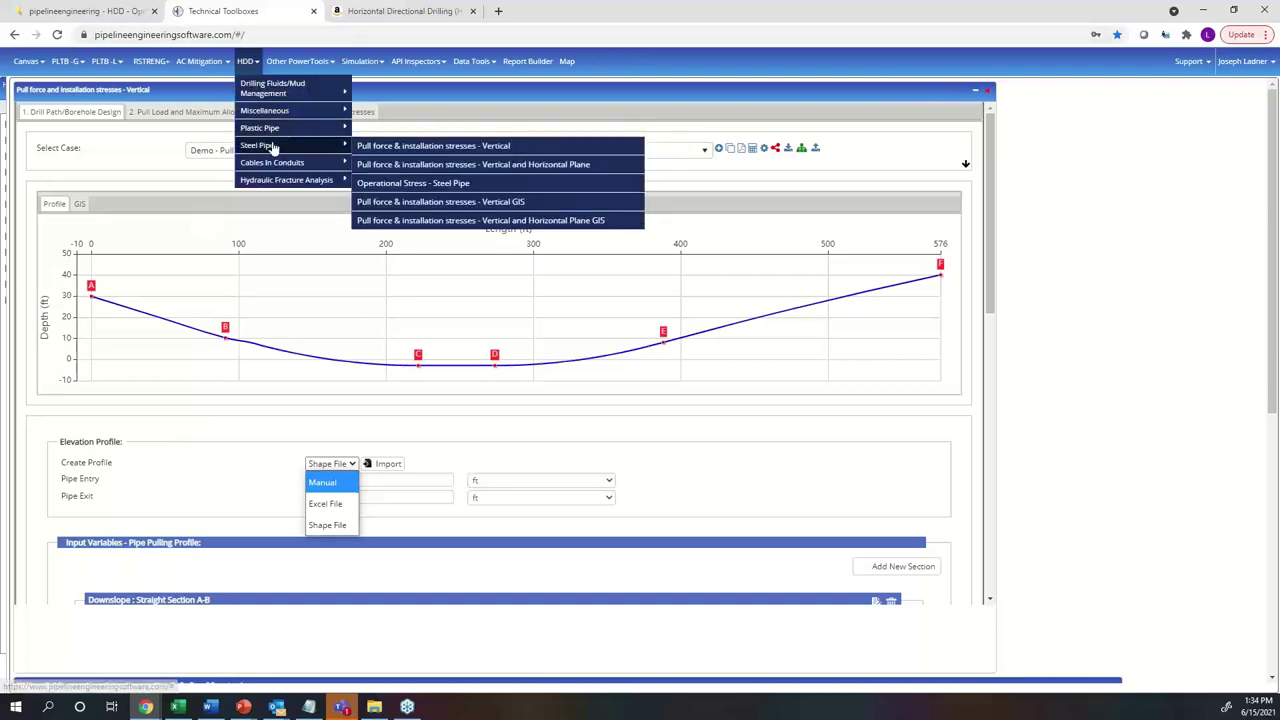
Step: Load the "Se Fe River Xing - Mock Drill" case in the steel pipe module Pull force & installation stresses - Vertical
{"action": "left_click", "coordinate": [385, 147]}
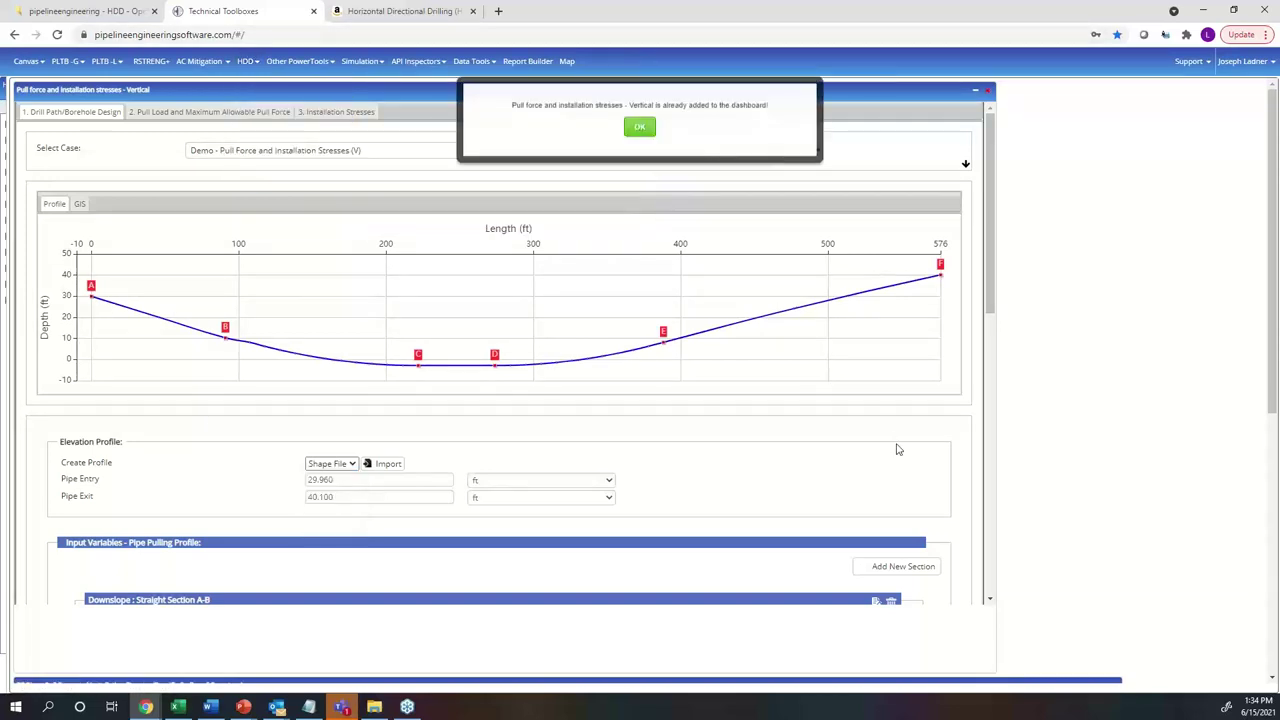
{"action": "left_click", "coordinate": [648, 131]}
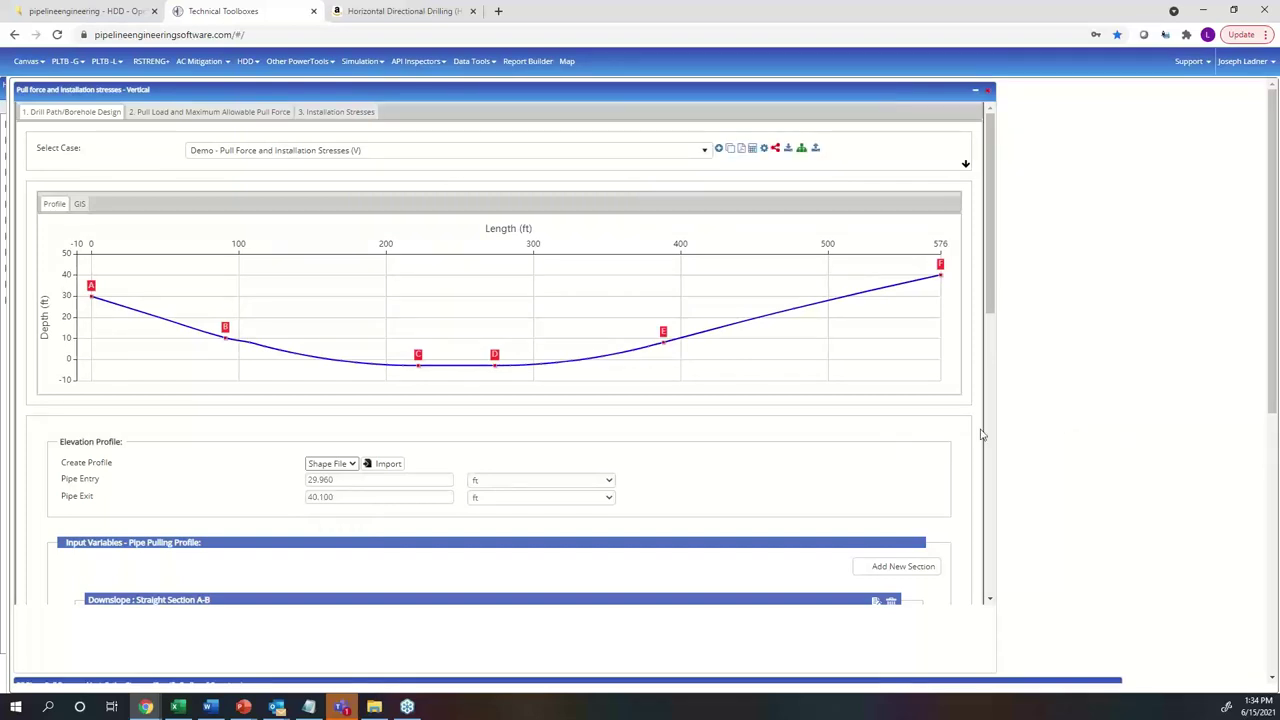
{"action": "left_click", "coordinate": [582, 153]}
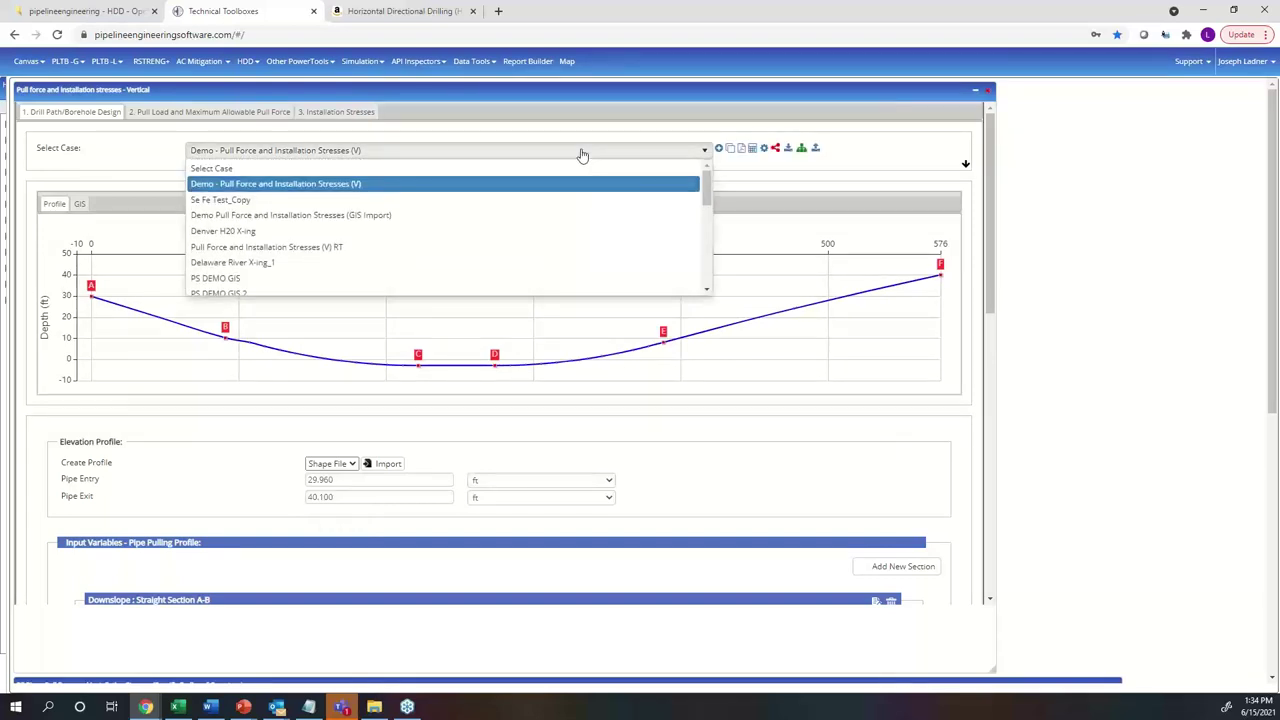
{"action": "scroll", "coordinate": [400, 257], "scroll_direction": "down", "scroll_amount": 3}
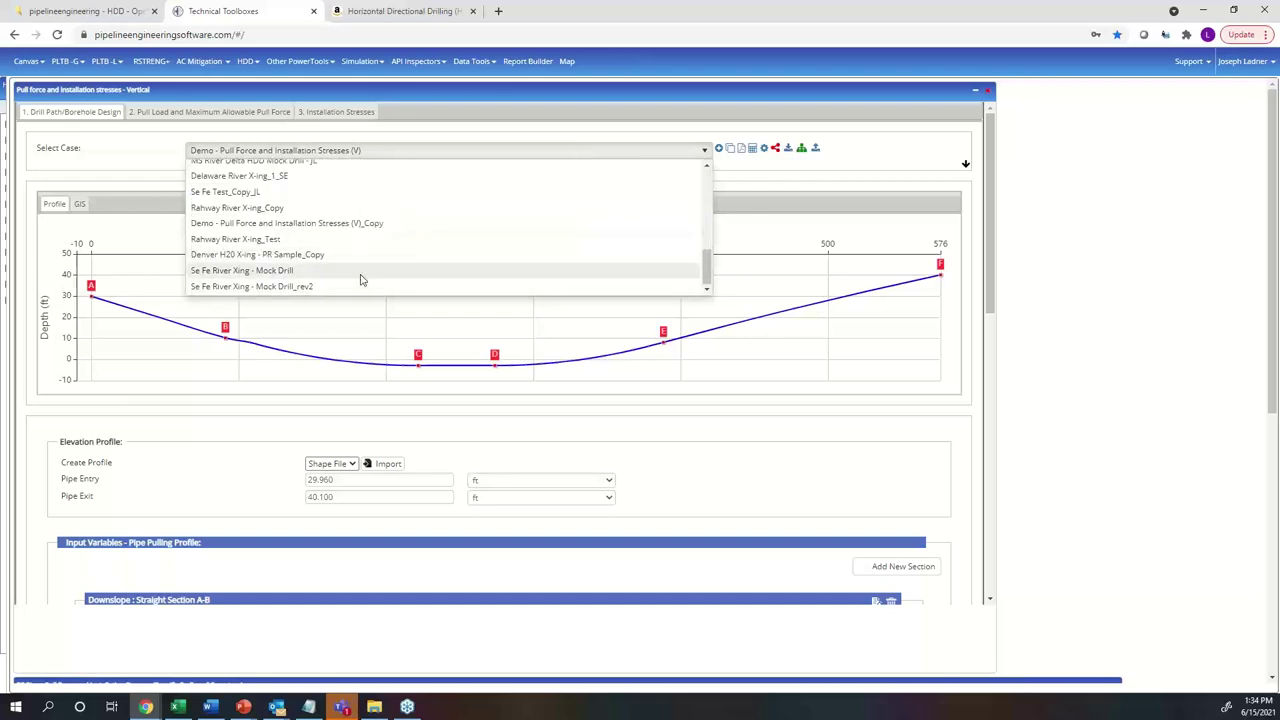
{"action": "left_click", "coordinate": [363, 284]}
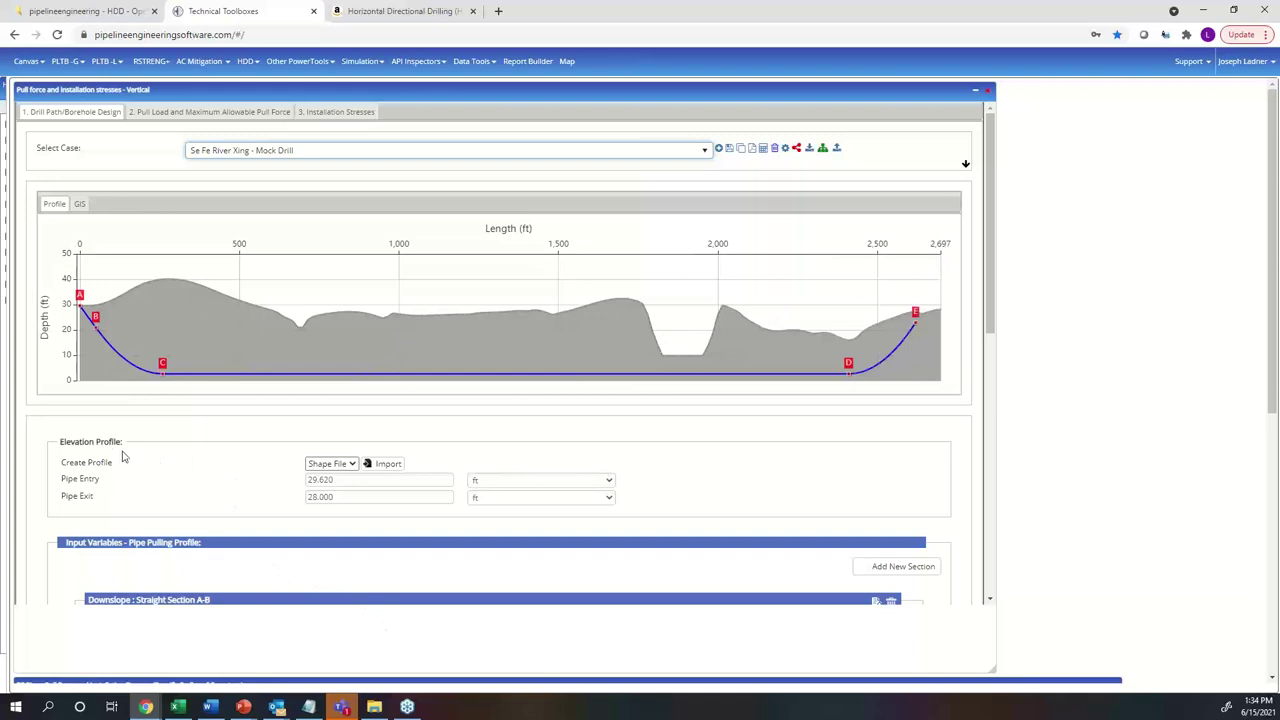
Step: Examine the mock drill's elevation profile creation options, borehole profile and straight and curved section inputs
{"action": "left_click_drag", "start_coordinate": [125, 445], "coordinate": [58, 447]}
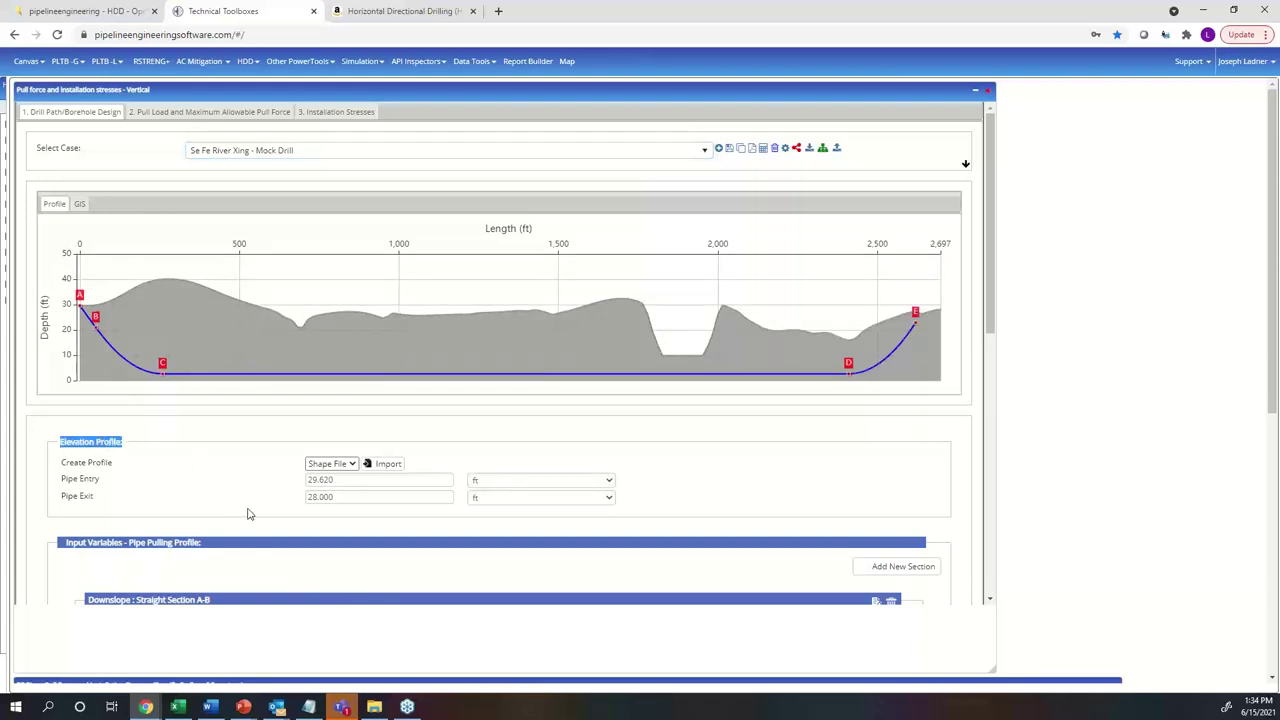
{"action": "left_click", "coordinate": [331, 466]}
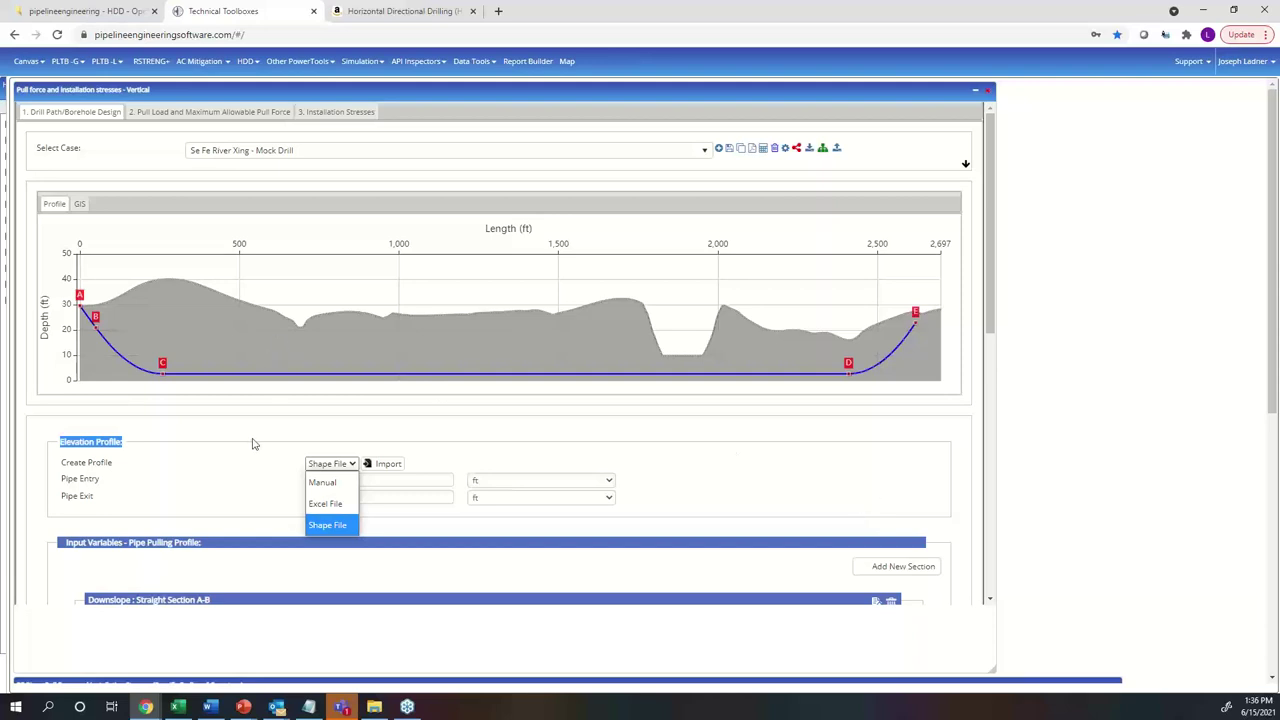
{"action": "left_click", "coordinate": [257, 450]}
{"action": "scroll", "coordinate": [330, 435], "scroll_direction": "down", "scroll_amount": 3}
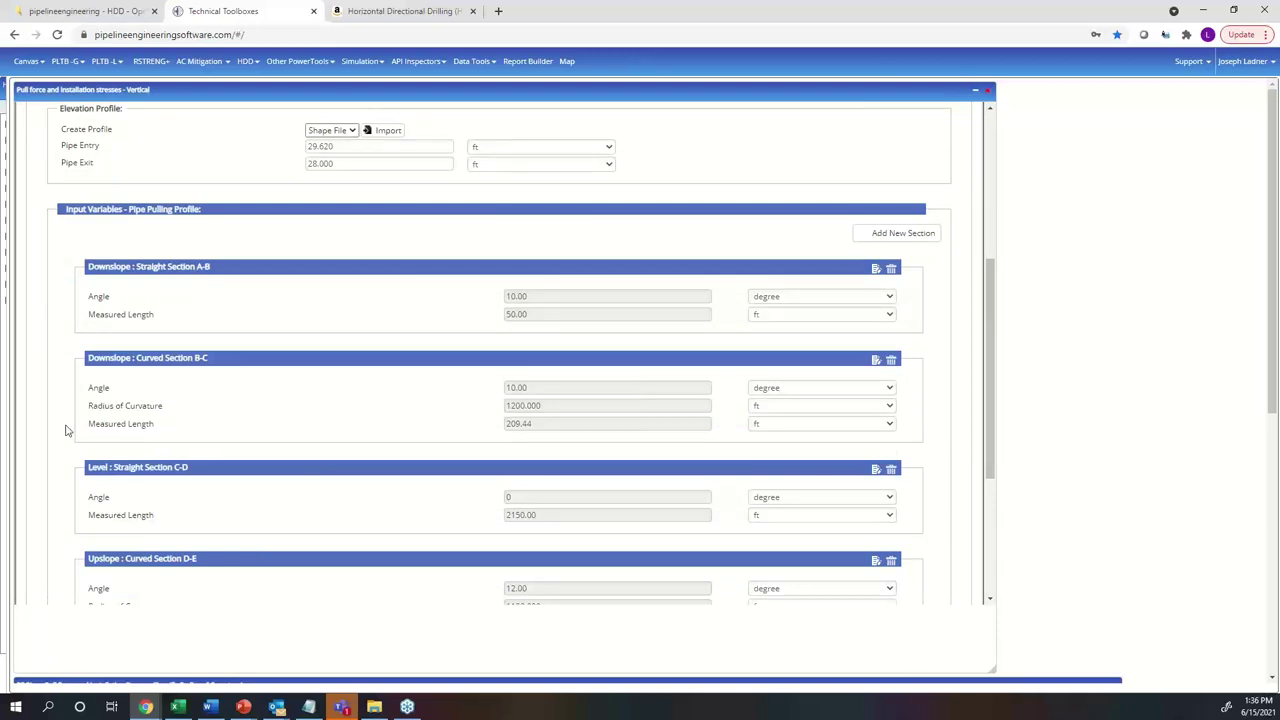
{"action": "scroll", "coordinate": [65, 430], "scroll_direction": "up", "scroll_amount": 3}
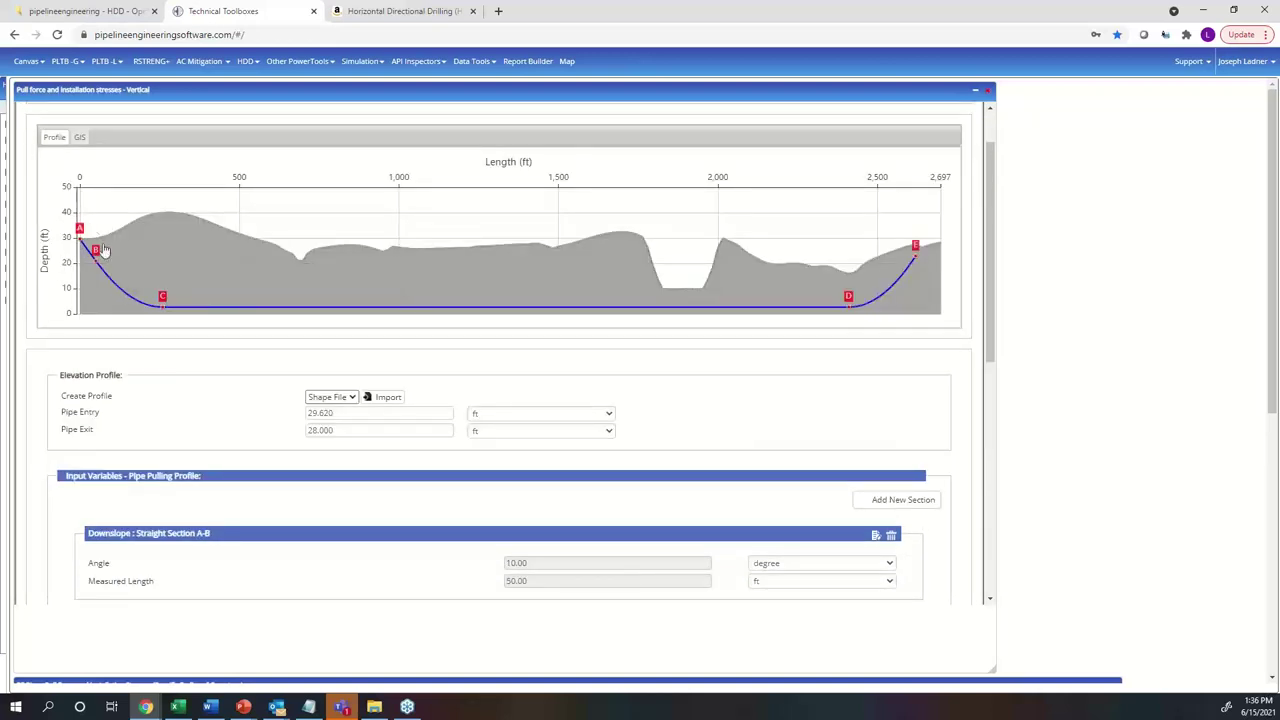
{"action": "scroll", "coordinate": [823, 429], "scroll_direction": "down", "scroll_amount": 5}
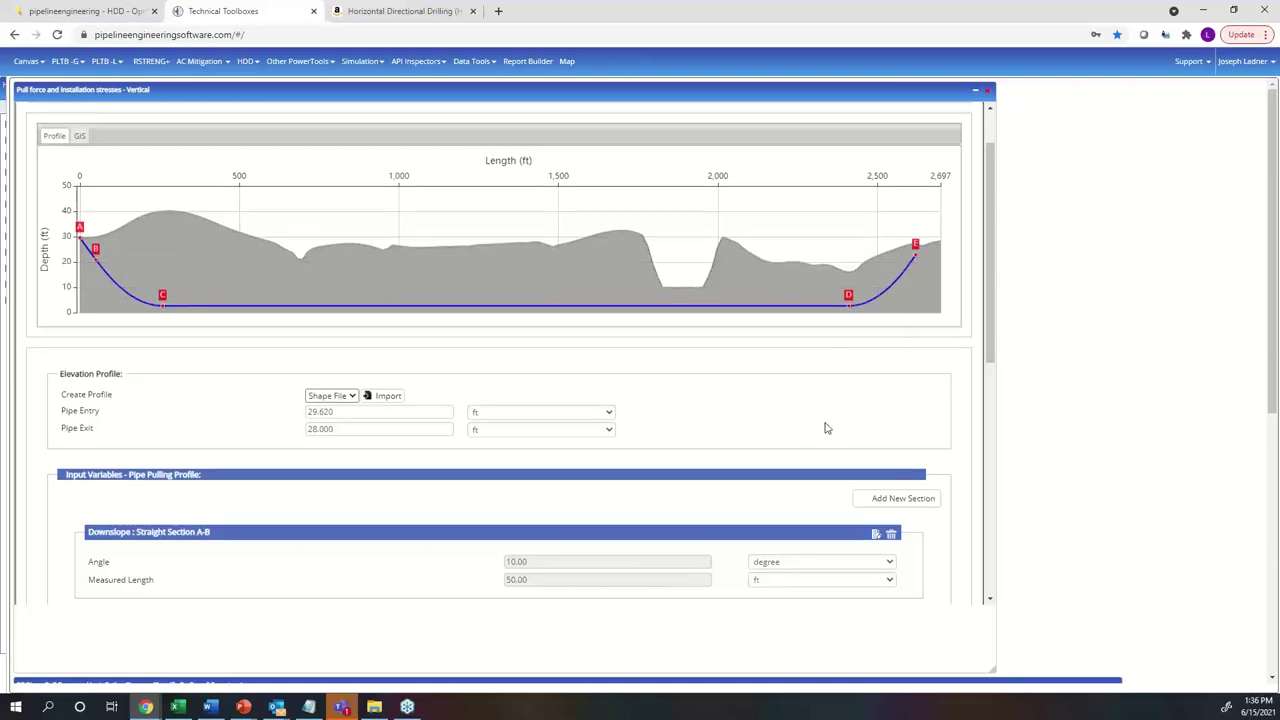
{"action": "scroll", "coordinate": [545, 400], "scroll_direction": "up", "scroll_amount": 2}
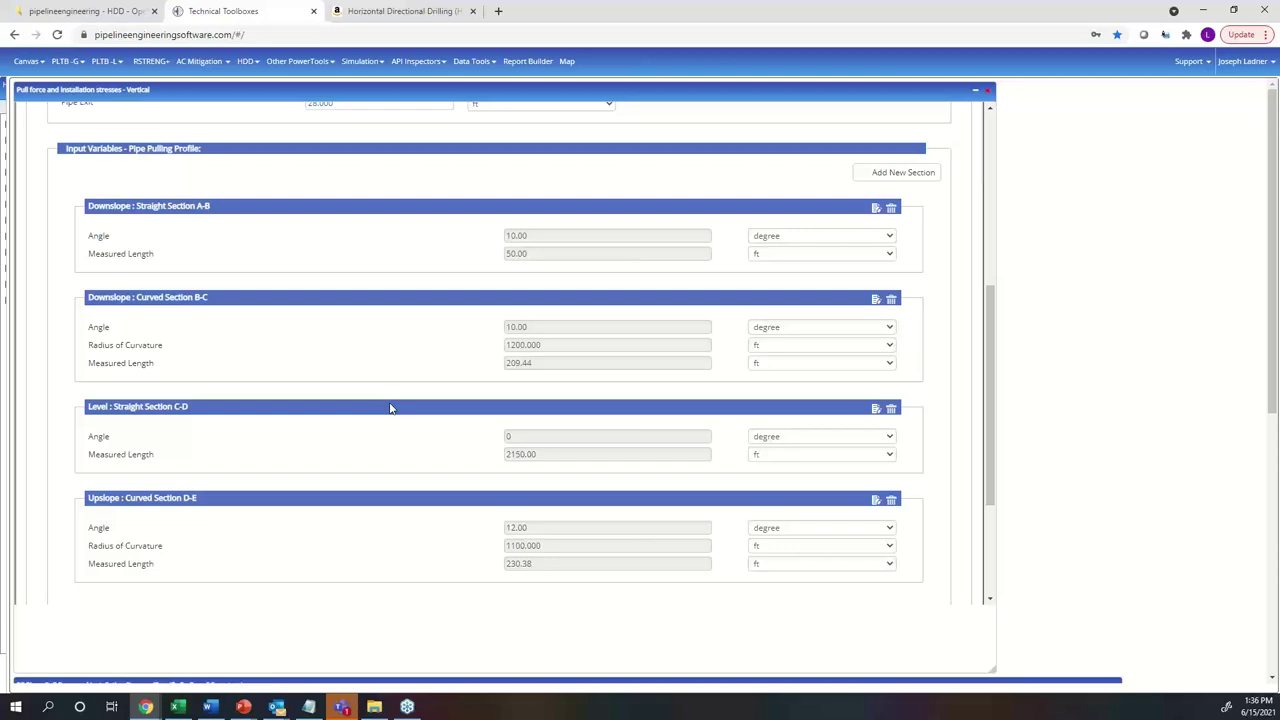
{"action": "scroll", "coordinate": [390, 408], "scroll_direction": "up", "scroll_amount": 3}
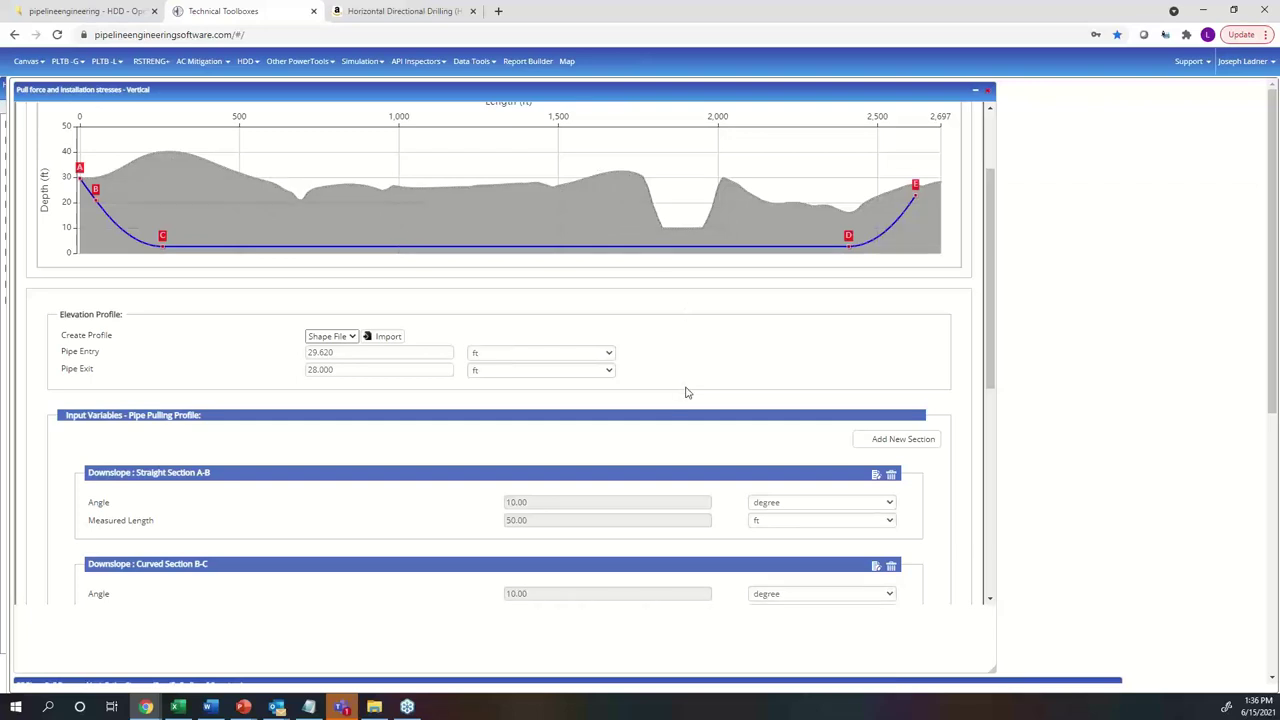
{"action": "scroll", "coordinate": [698, 383], "scroll_direction": "down", "scroll_amount": 1}
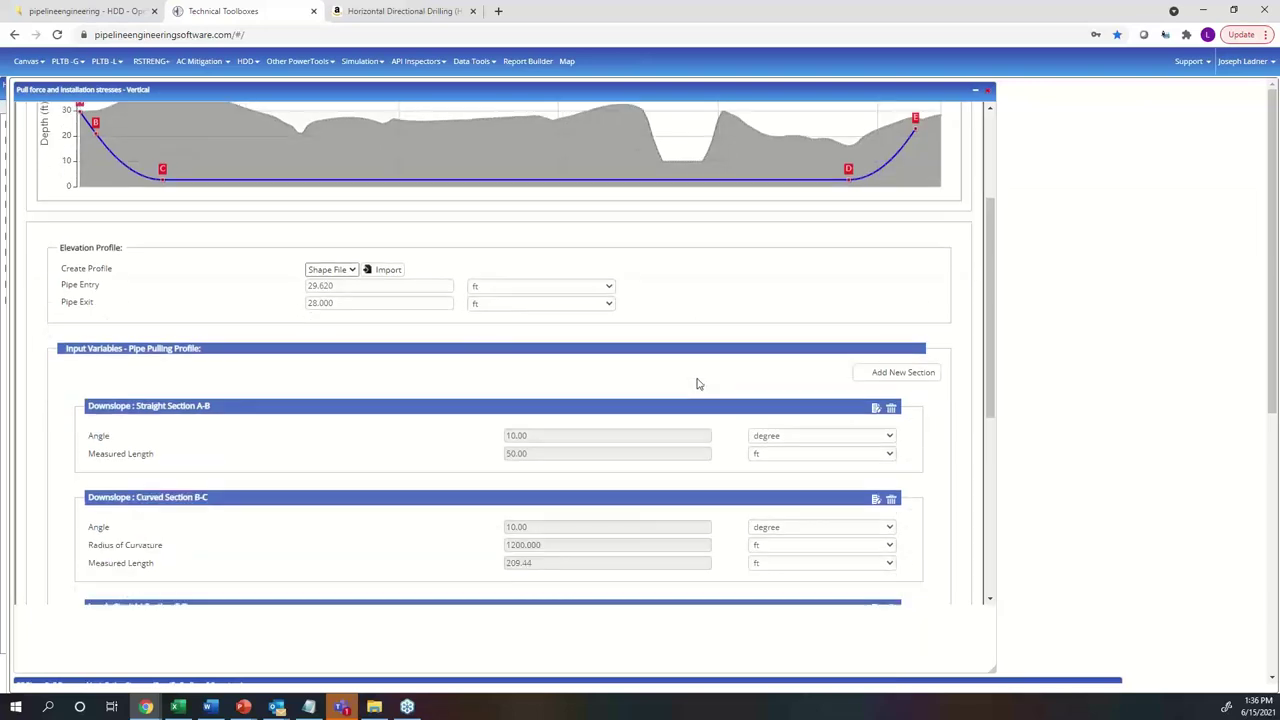
Step: Review the section types and compound bend options for a new pipe pulling section, and discard the section
{"action": "left_click", "coordinate": [879, 375]}
{"action": "left_click", "coordinate": [641, 331]}
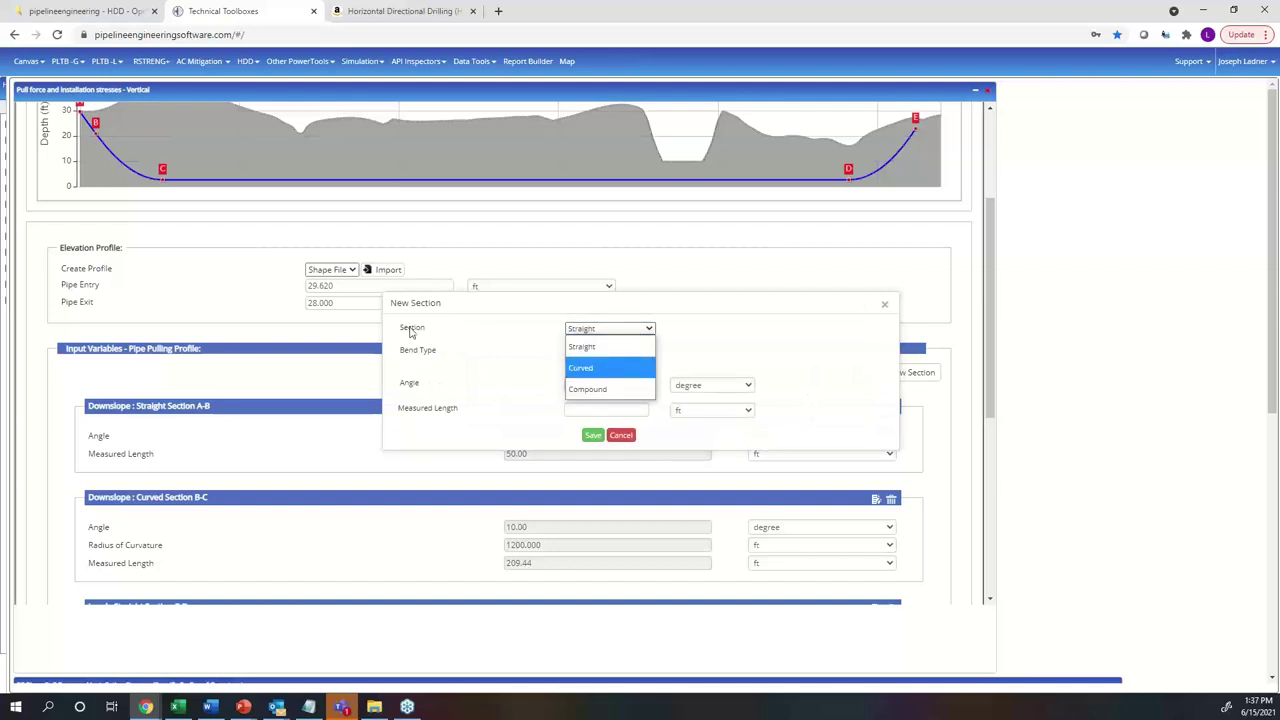
{"action": "left_click", "coordinate": [604, 392]}
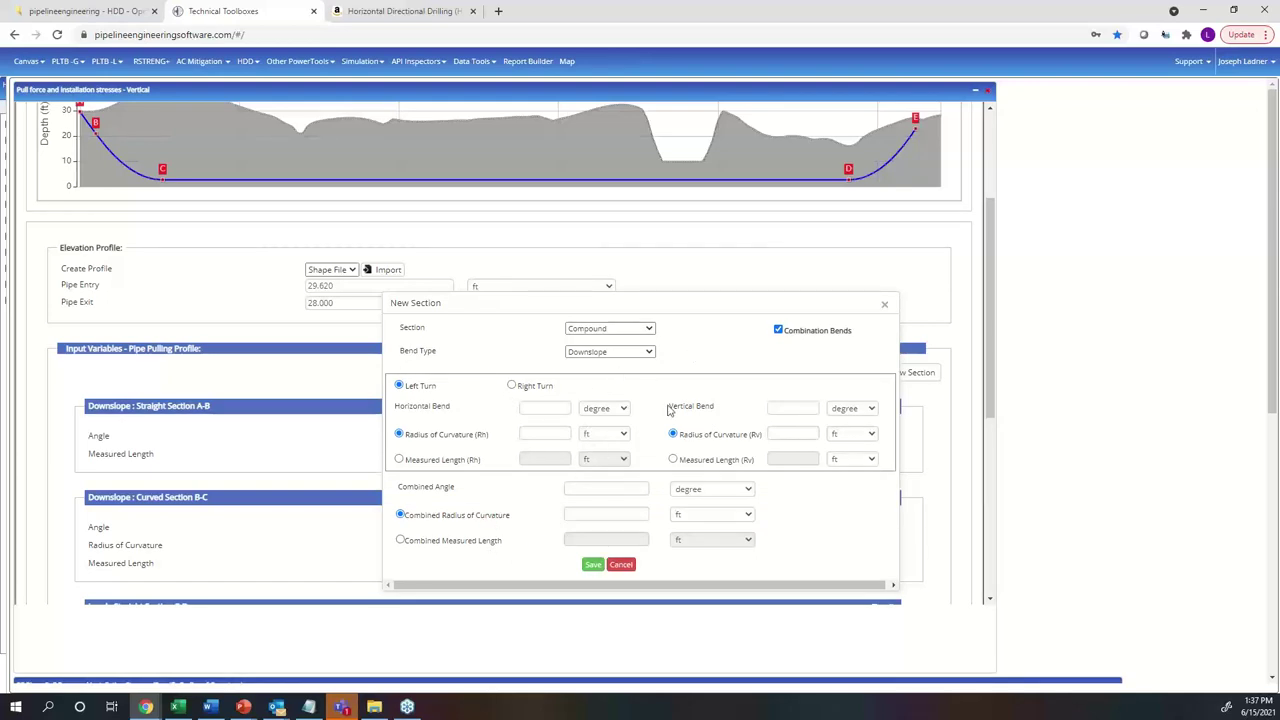
{"action": "left_click", "coordinate": [884, 303]}
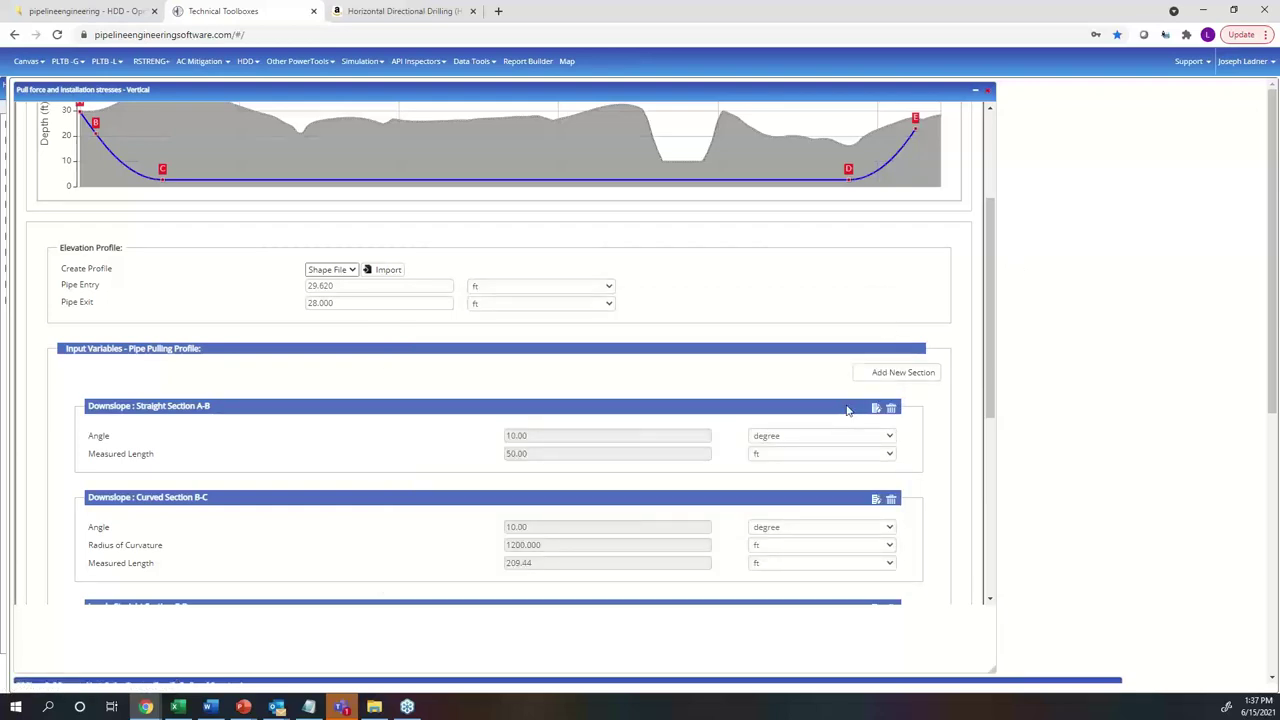
Step: Clear all widgets from the current canvas
{"action": "scroll", "coordinate": [897, 326], "scroll_direction": "up", "scroll_amount": 2}
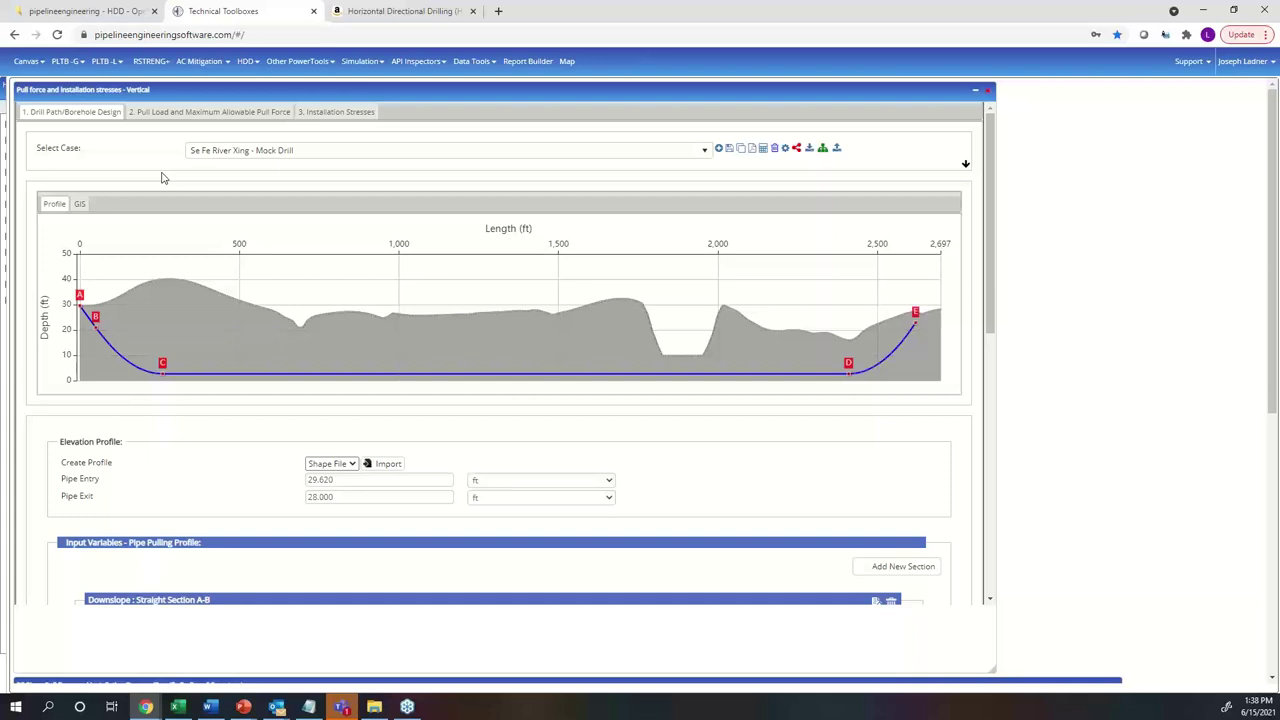
{"action": "left_click", "coordinate": [27, 63]}
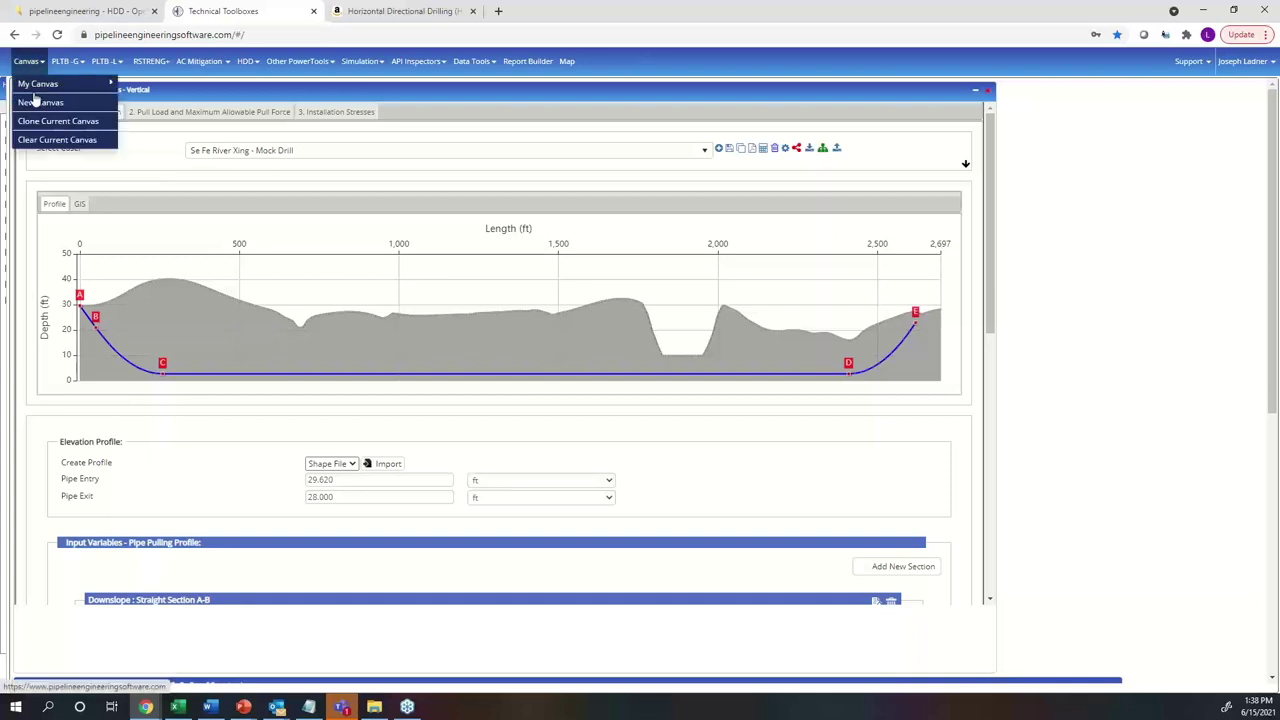
{"action": "left_click", "coordinate": [50, 140]}
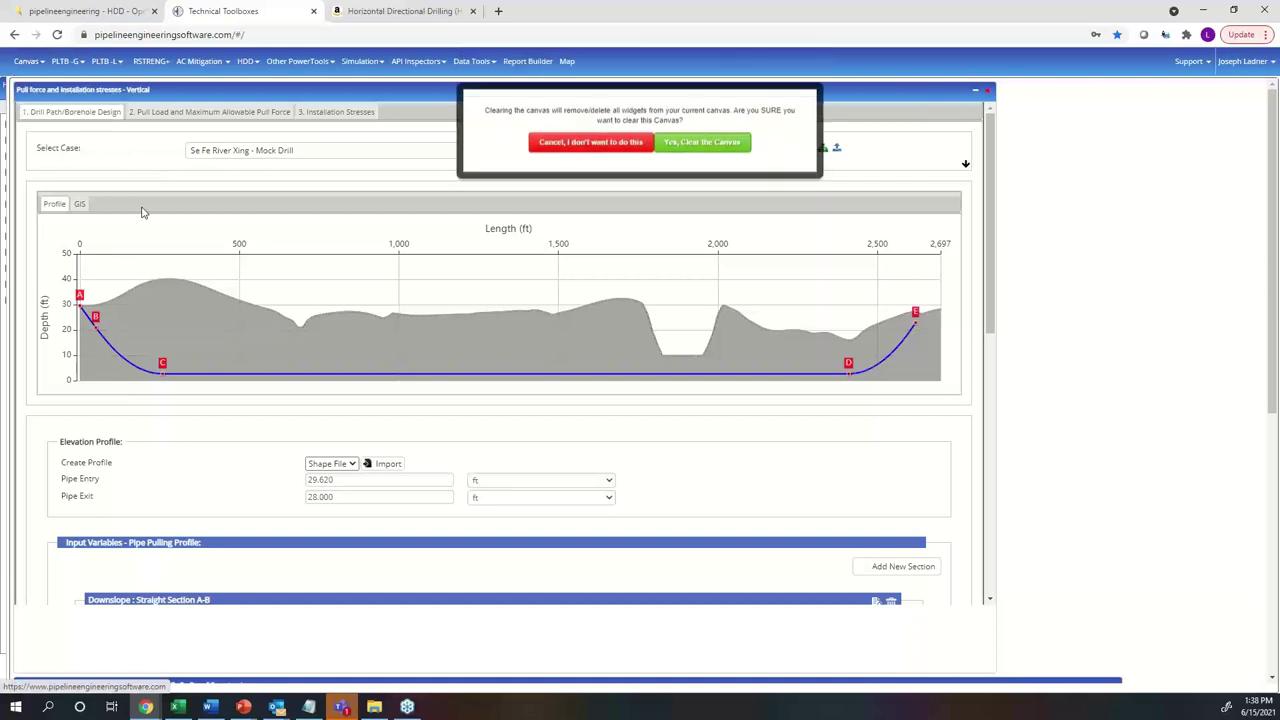
{"action": "left_click", "coordinate": [706, 142]}
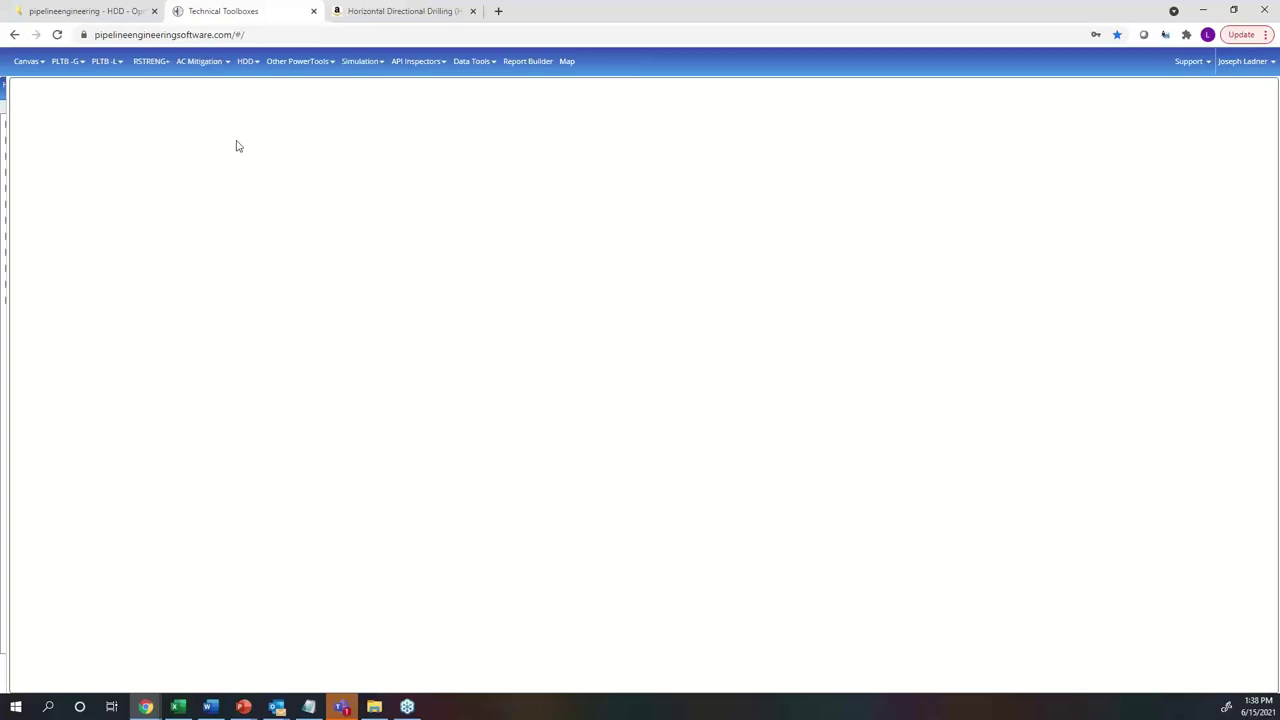
Step: Open the hydraulic fracture module Maximum Allowable and Minimum Required Mud Pressure and expand its case details
{"action": "left_click", "coordinate": [247, 63]}
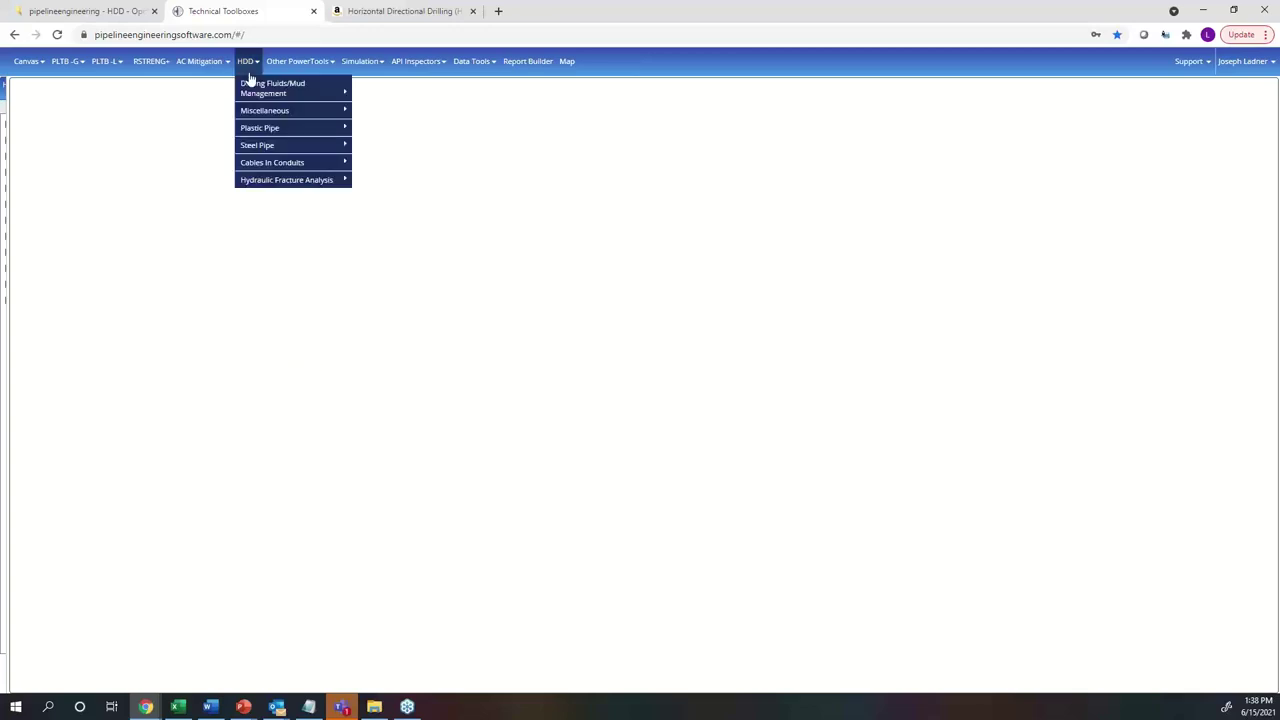
{"action": "mouse_move", "coordinate": [269, 180]}
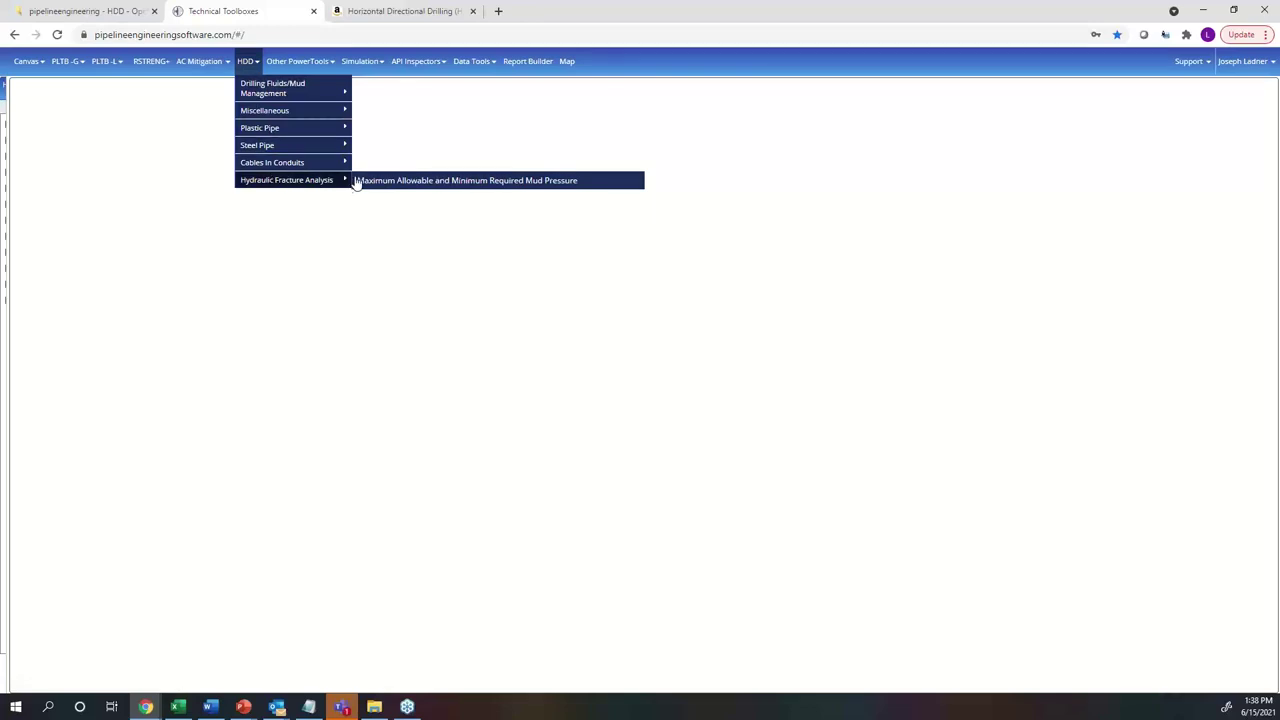
{"action": "left_click", "coordinate": [376, 184]}
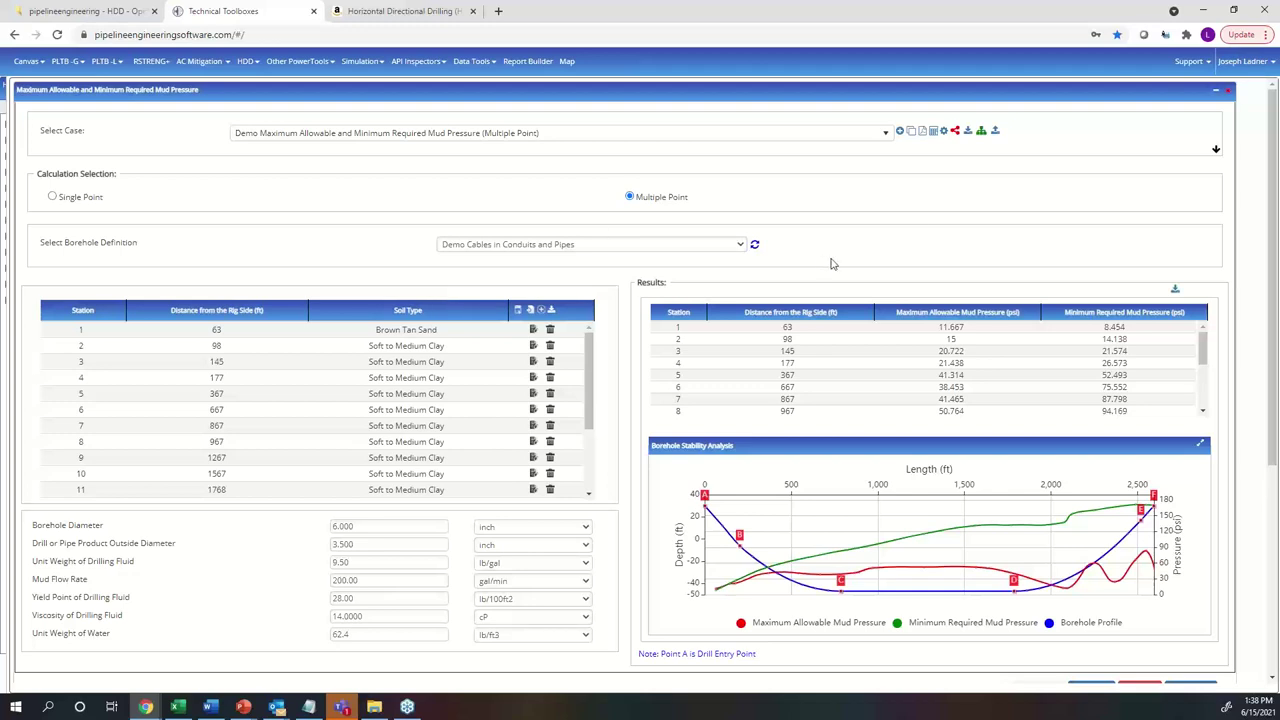
{"action": "left_click", "coordinate": [1216, 149]}
Step: Load the "Santa Fe River Xing - Frac-Out" case in the mud pressure module
{"action": "left_click", "coordinate": [500, 136]}
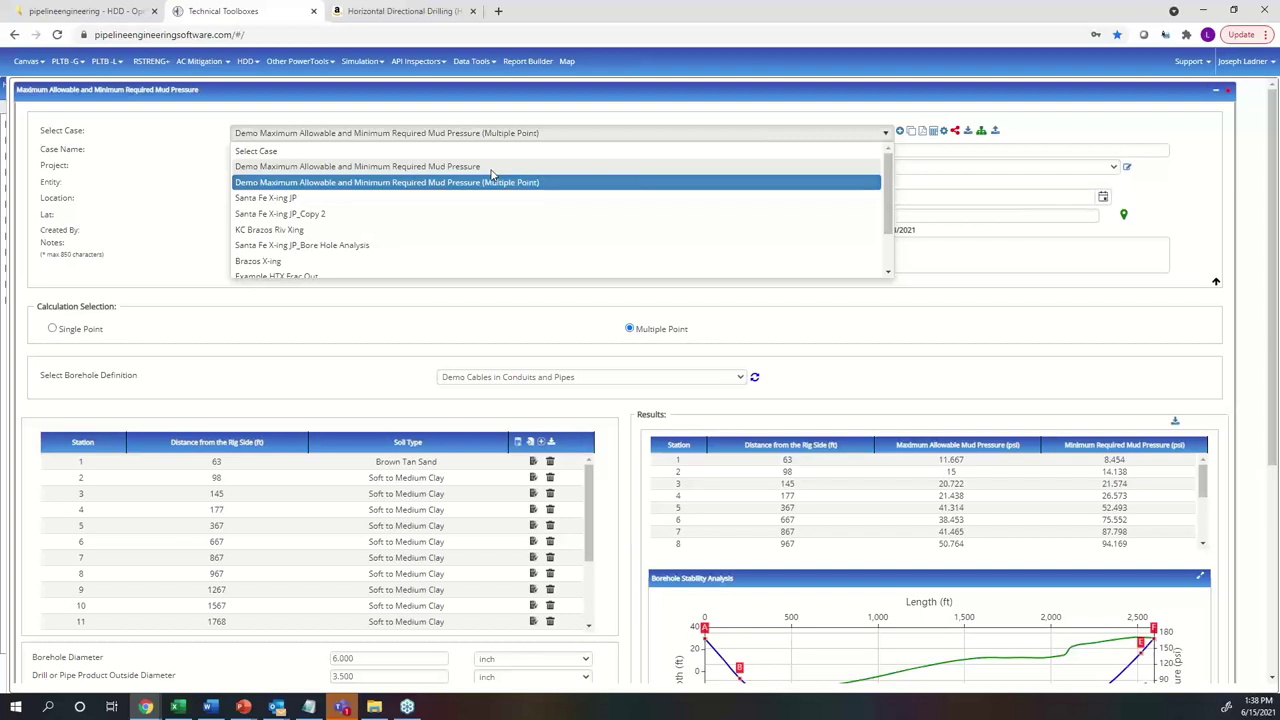
{"action": "scroll", "coordinate": [469, 225], "scroll_direction": "down", "scroll_amount": 2}
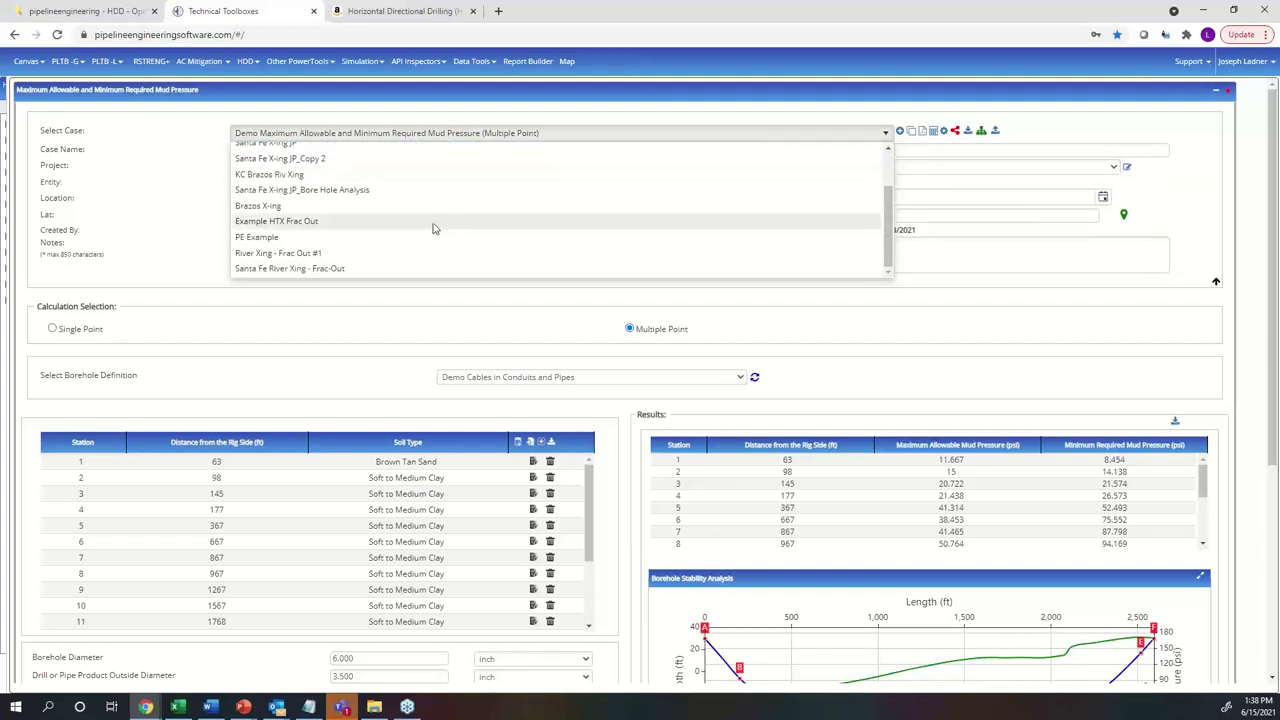
{"action": "left_click", "coordinate": [382, 269]}
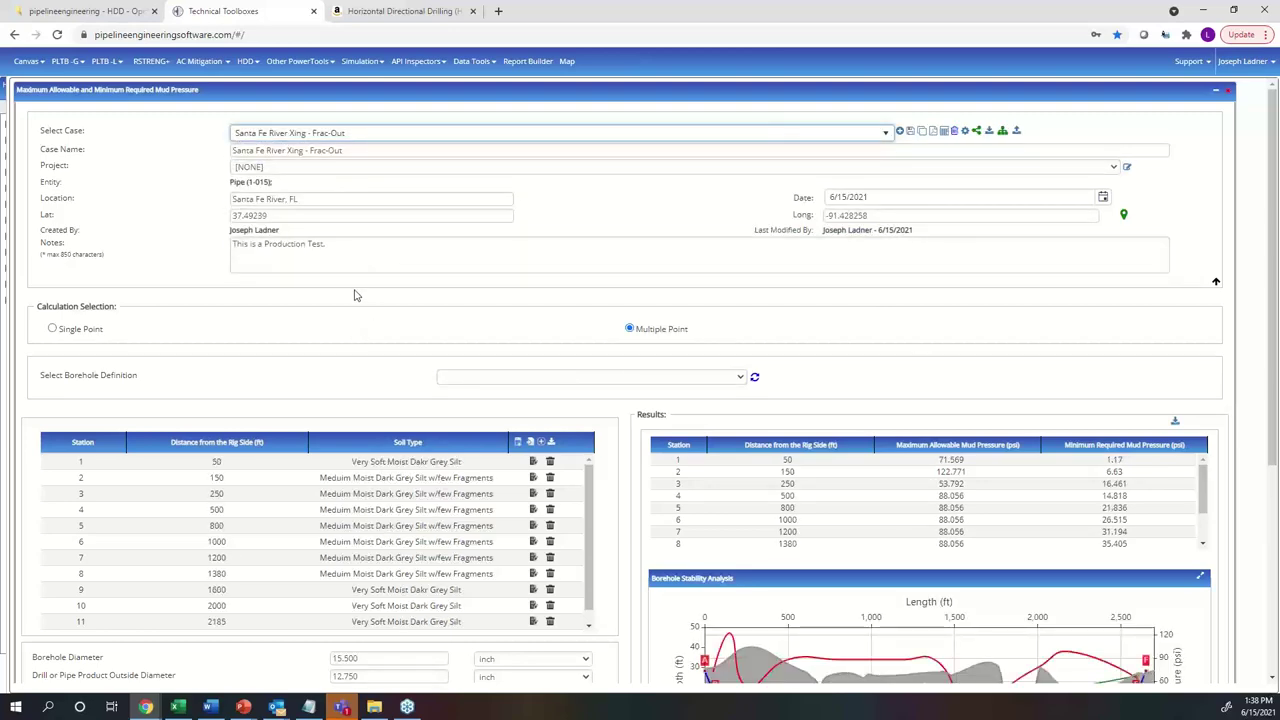
{"action": "scroll", "coordinate": [355, 295], "scroll_direction": "down", "scroll_amount": 2}
{"action": "scroll", "coordinate": [355, 295], "scroll_direction": "up", "scroll_amount": 2}
Step: Look over the HDD calculation modules offered for plastic pipe and cables in conduits
{"action": "left_click", "coordinate": [245, 61]}
{"action": "mouse_move", "coordinate": [267, 133]}
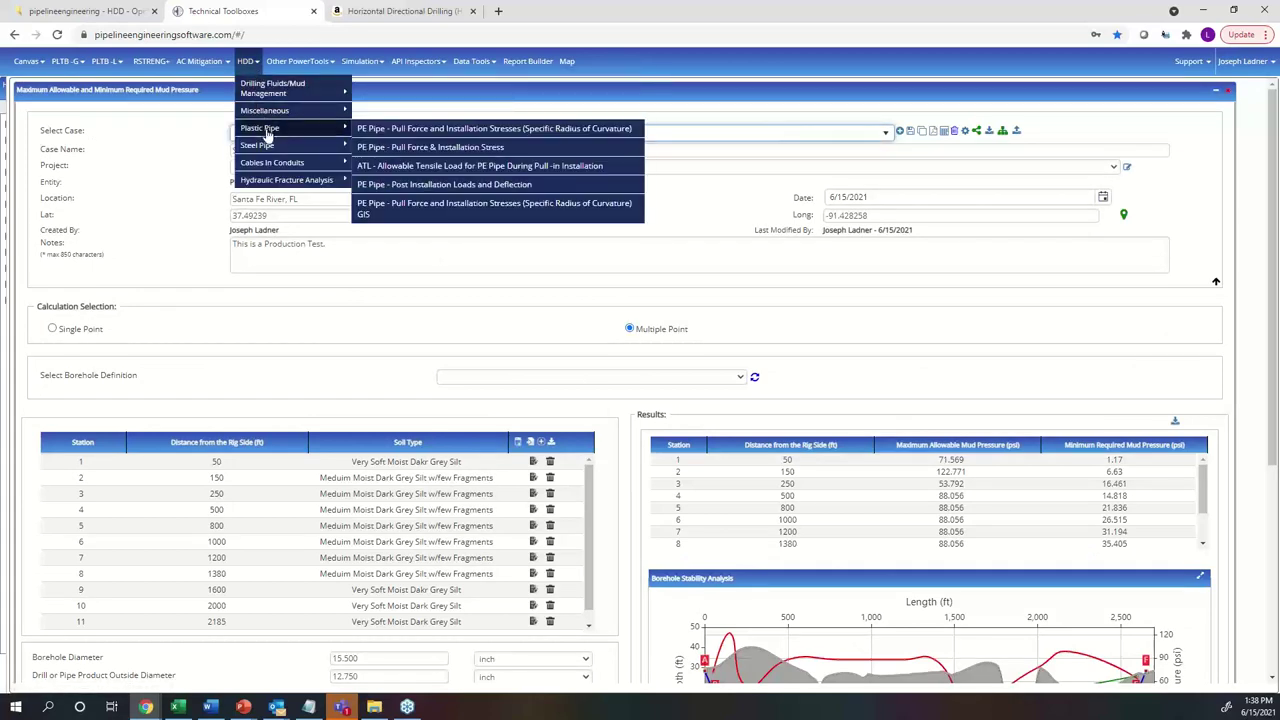
{"action": "mouse_move", "coordinate": [278, 163]}
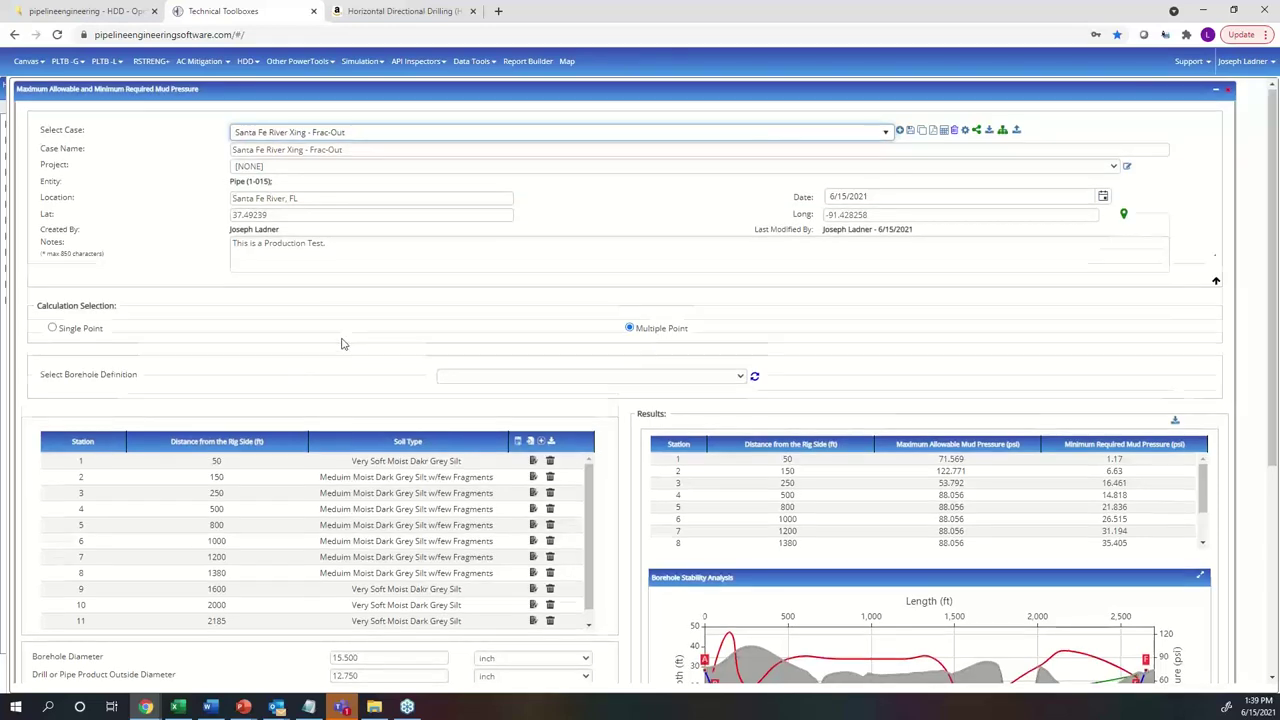
{"action": "scroll", "coordinate": [343, 343], "scroll_direction": "down", "scroll_amount": 1}
{"action": "scroll", "coordinate": [349, 316], "scroll_direction": "up", "scroll_amount": 1}
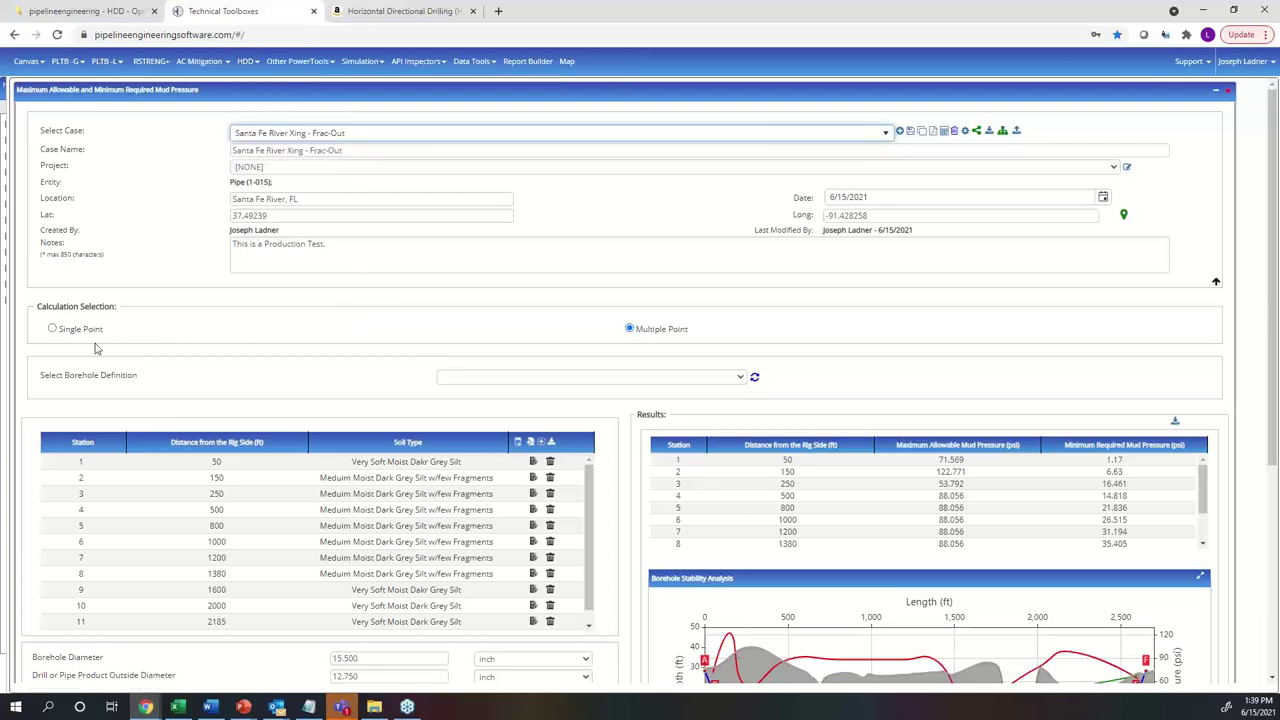
Step: Compare the frac-out case's Single Point and Multiple Point calculation views, ending on Multiple Point
{"action": "left_click", "coordinate": [52, 328]}
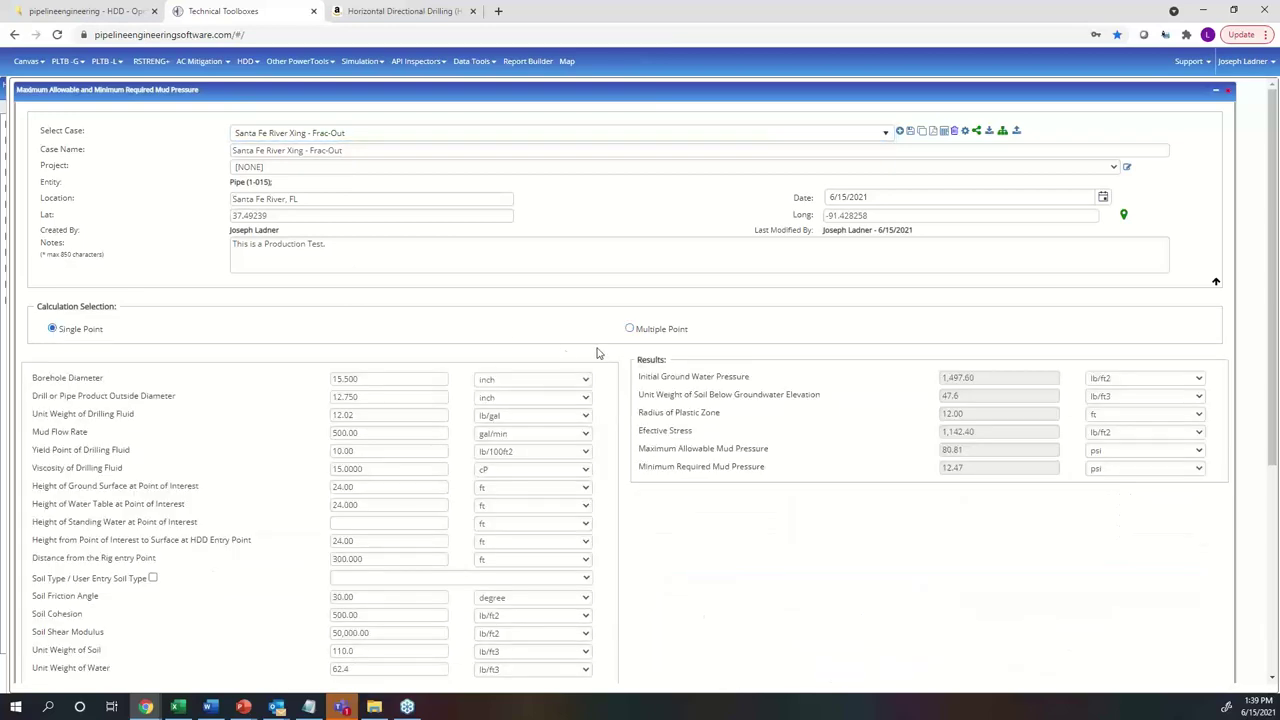
{"action": "left_click", "coordinate": [629, 329]}
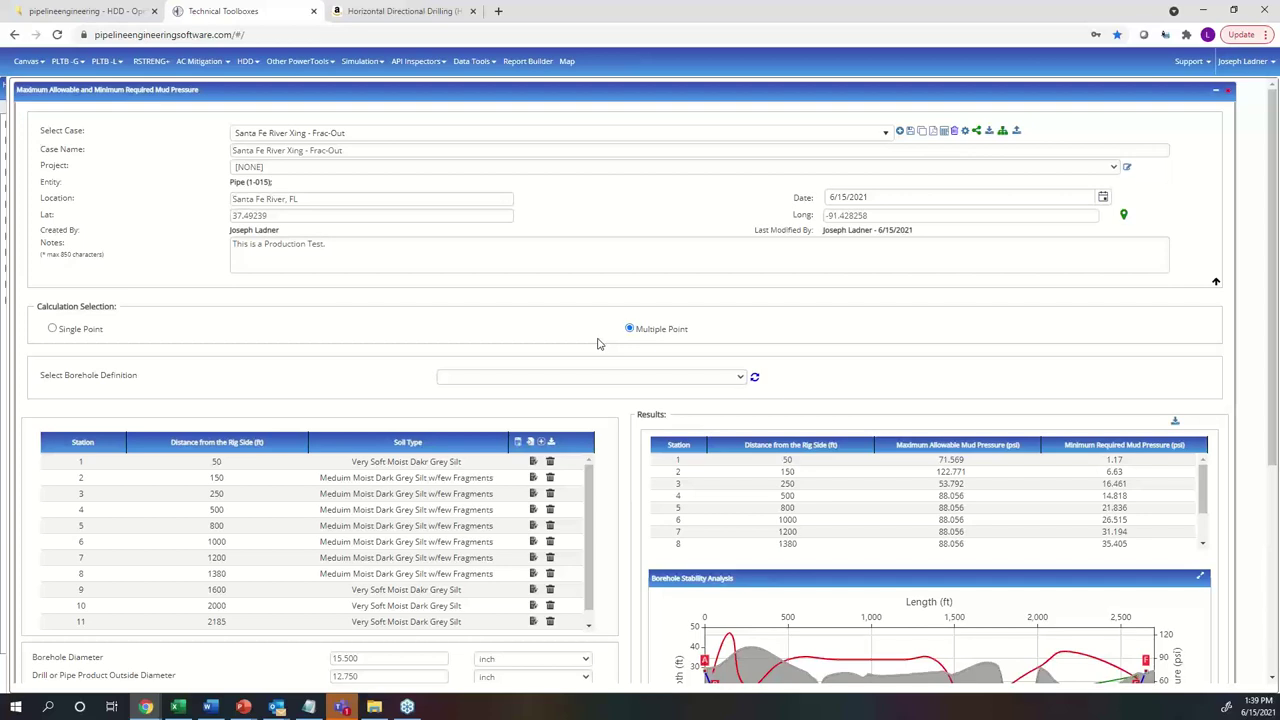
{"action": "left_click", "coordinate": [53, 330]}
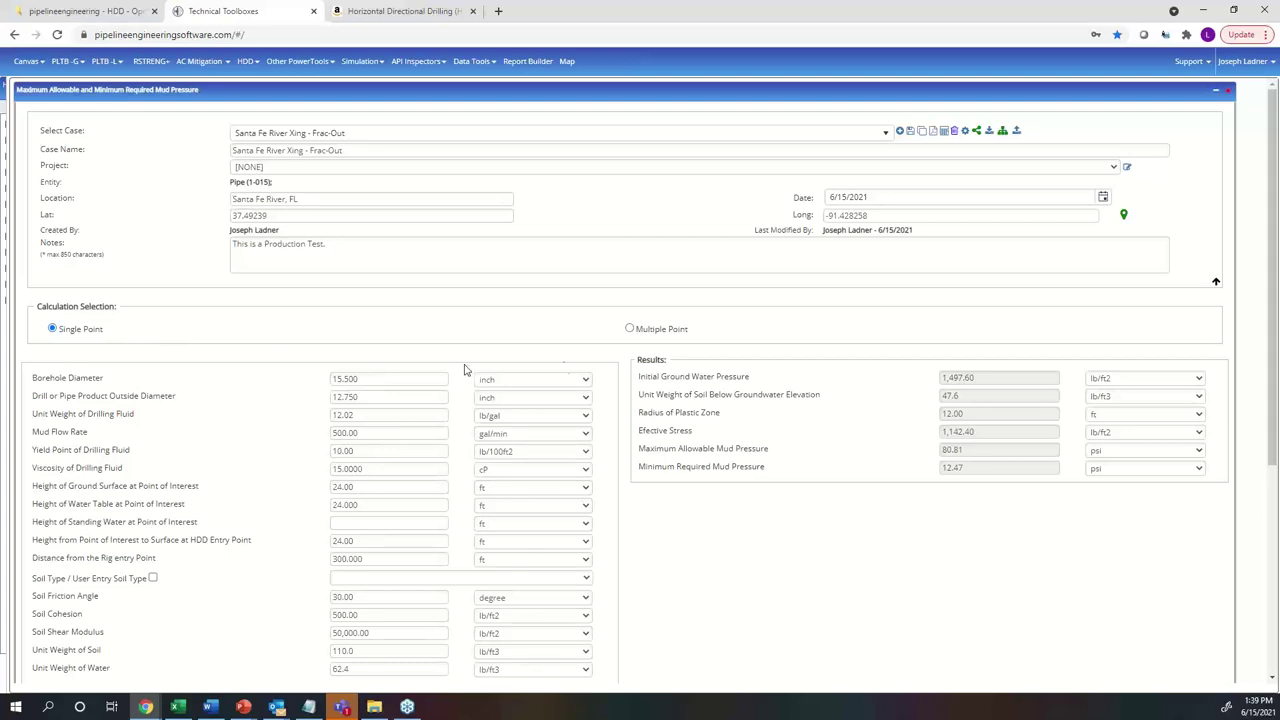
{"action": "left_click", "coordinate": [629, 329]}
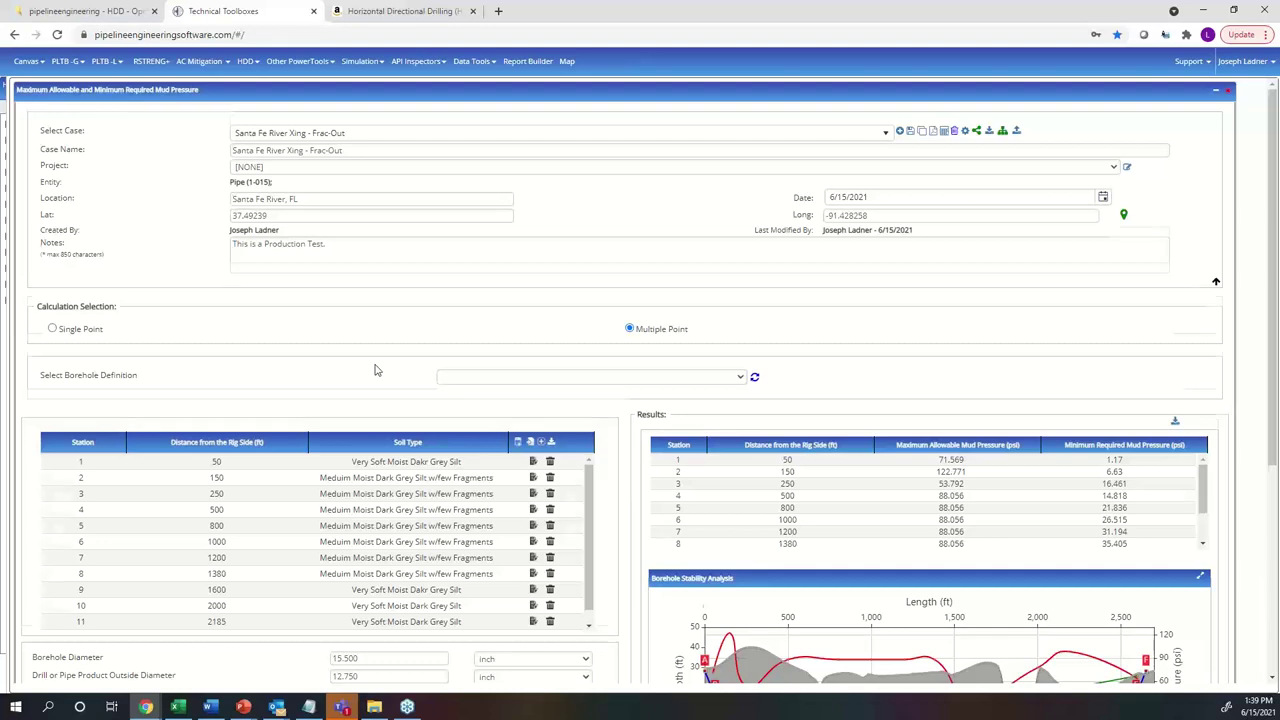
Step: Look through the borehole definitions available for the multiple point calculation, down to the Se Fe River Xing entries, without choosing one
{"action": "scroll", "coordinate": [375, 368], "scroll_direction": "down", "scroll_amount": 2}
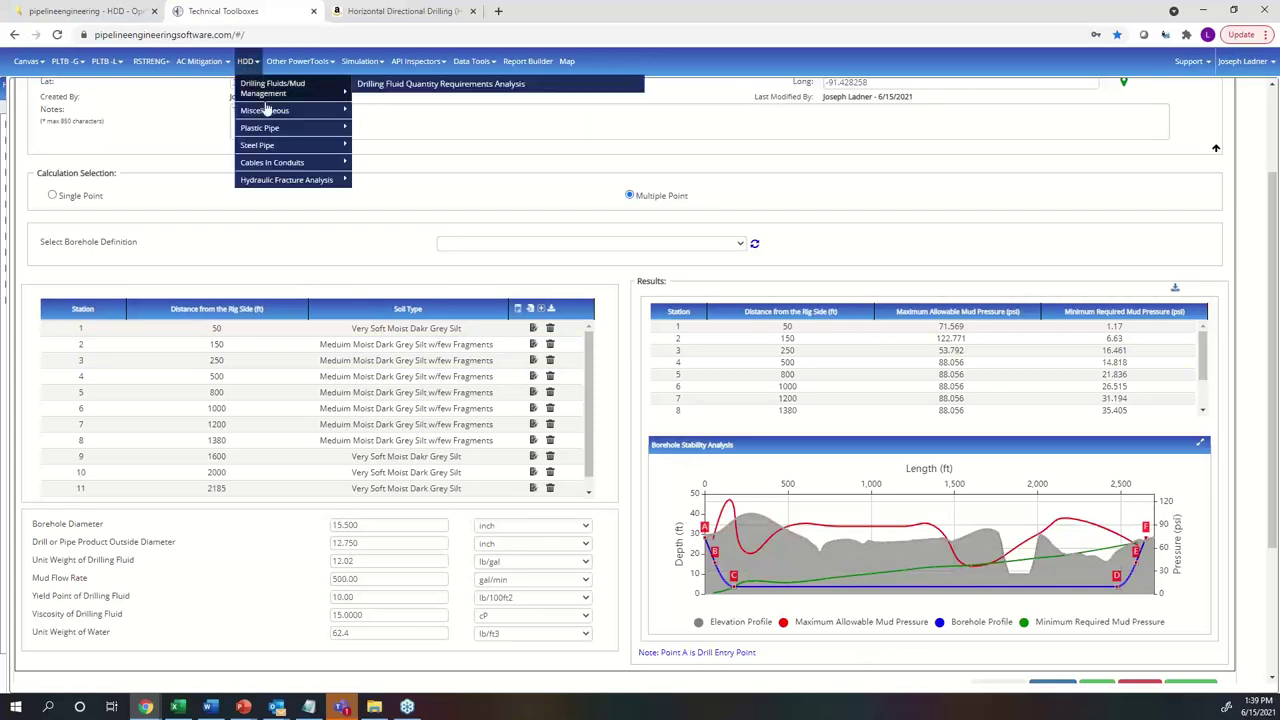
{"action": "left_click", "coordinate": [607, 248]}
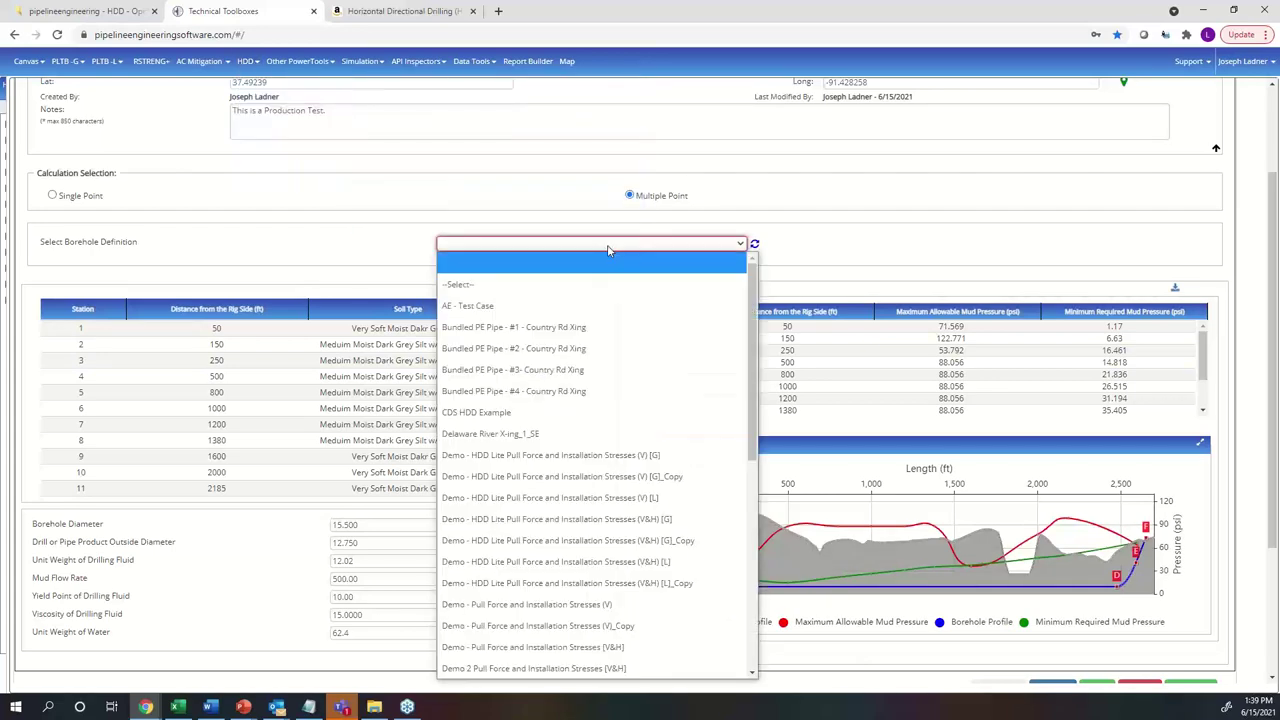
{"action": "scroll", "coordinate": [618, 352], "scroll_direction": "down", "scroll_amount": 5}
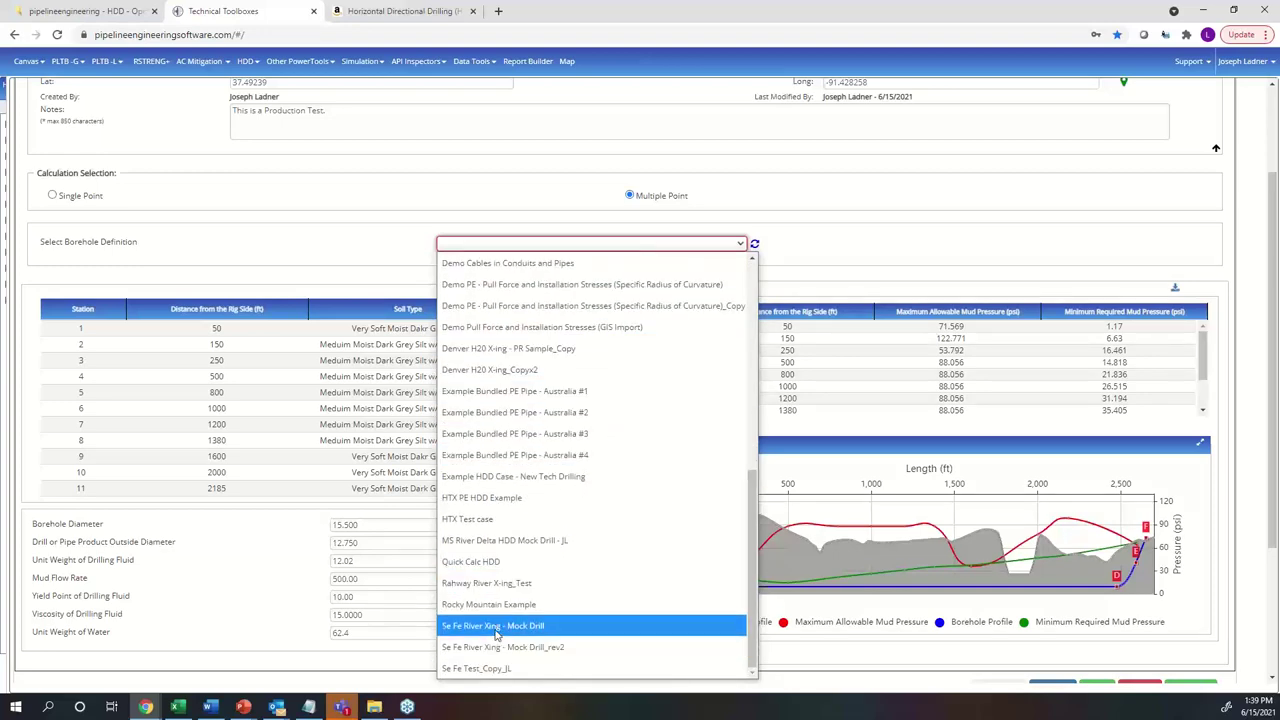
{"action": "left_click", "coordinate": [416, 251]}
{"action": "scroll", "coordinate": [430, 280], "scroll_direction": "up", "scroll_amount": 1}
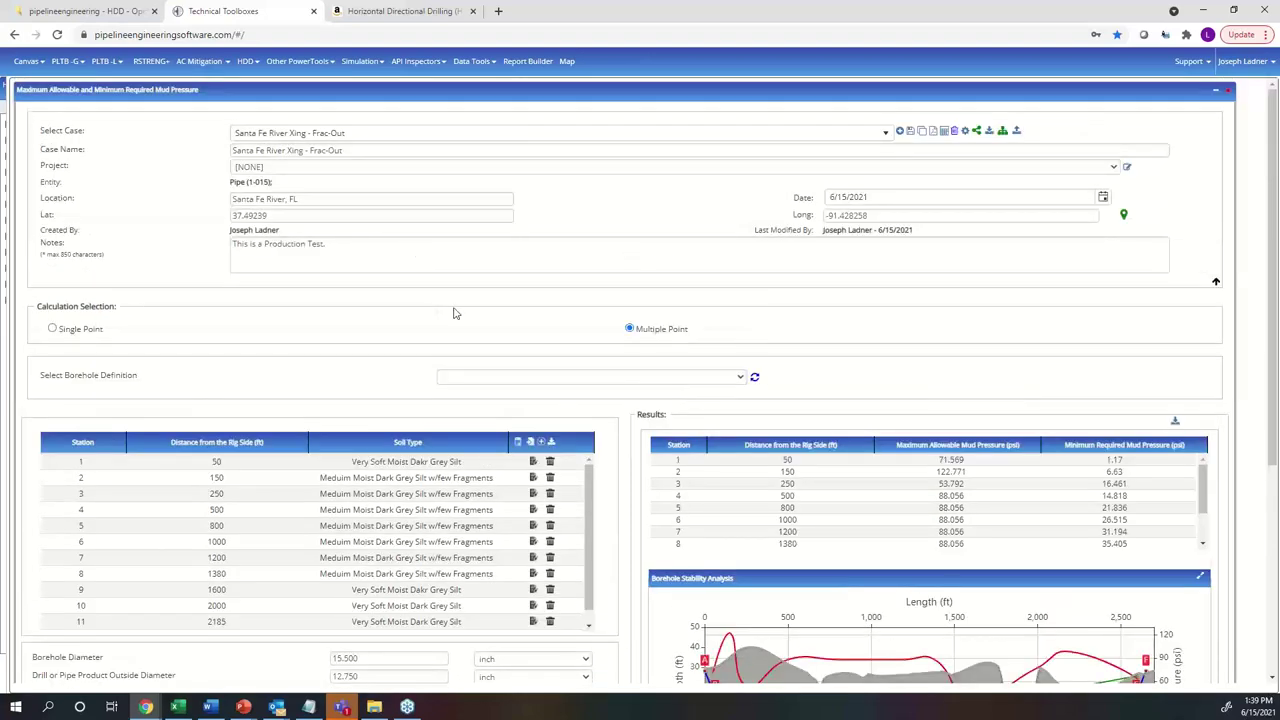
{"action": "scroll", "coordinate": [463, 316], "scroll_direction": "up", "scroll_amount": 1}
{"action": "scroll", "coordinate": [463, 316], "scroll_direction": "down", "scroll_amount": 2}
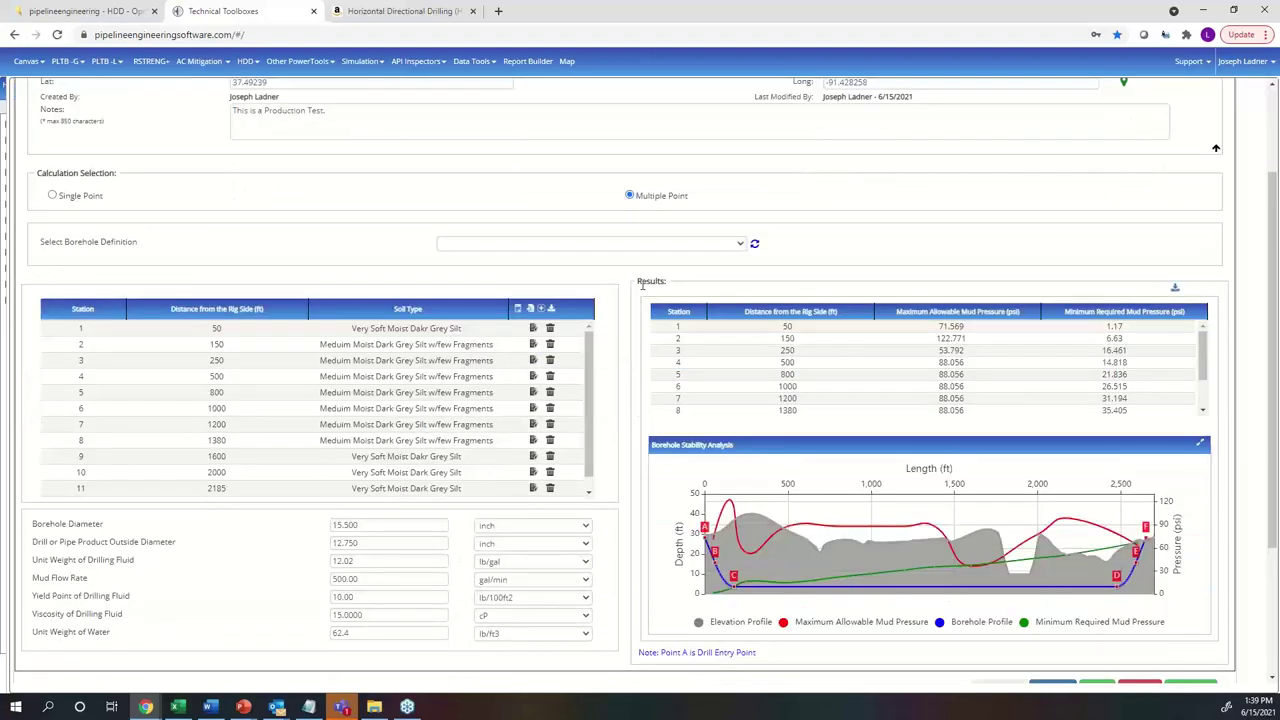
{"action": "left_click", "coordinate": [600, 245]}
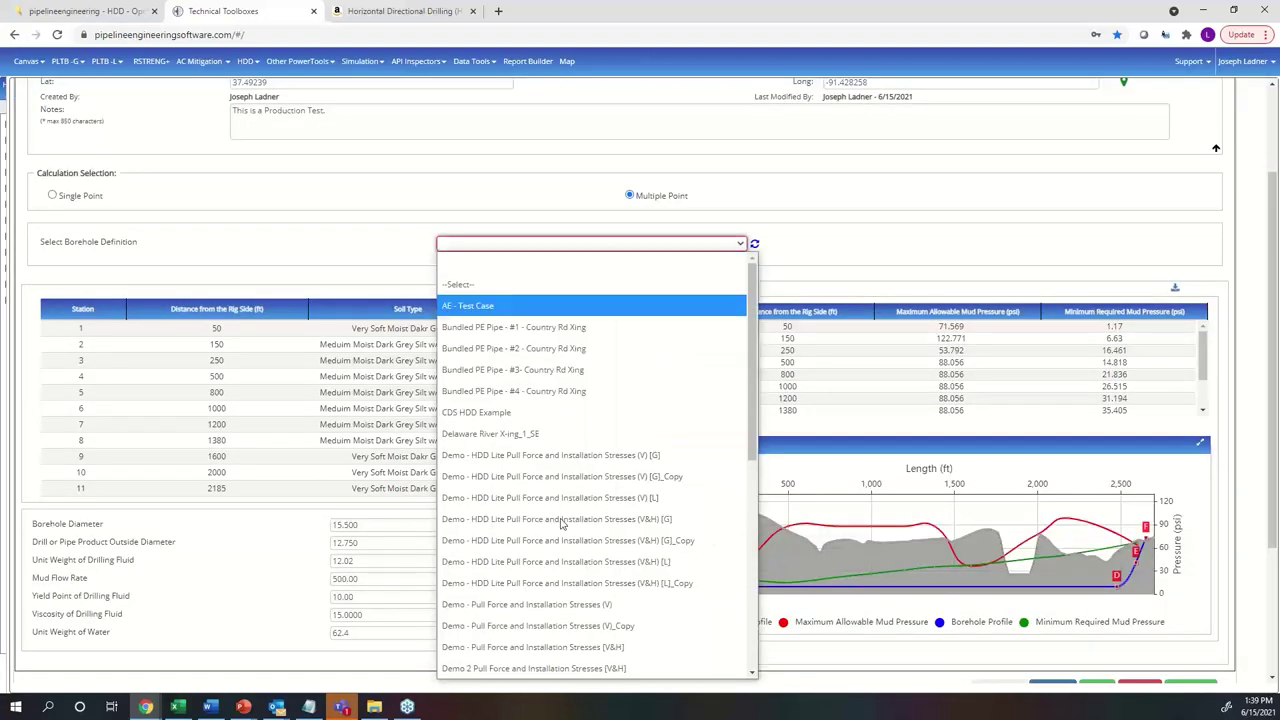
{"action": "scroll", "coordinate": [540, 625], "scroll_direction": "down", "scroll_amount": 3}
{"action": "scroll", "coordinate": [524, 652], "scroll_direction": "down", "scroll_amount": 1}
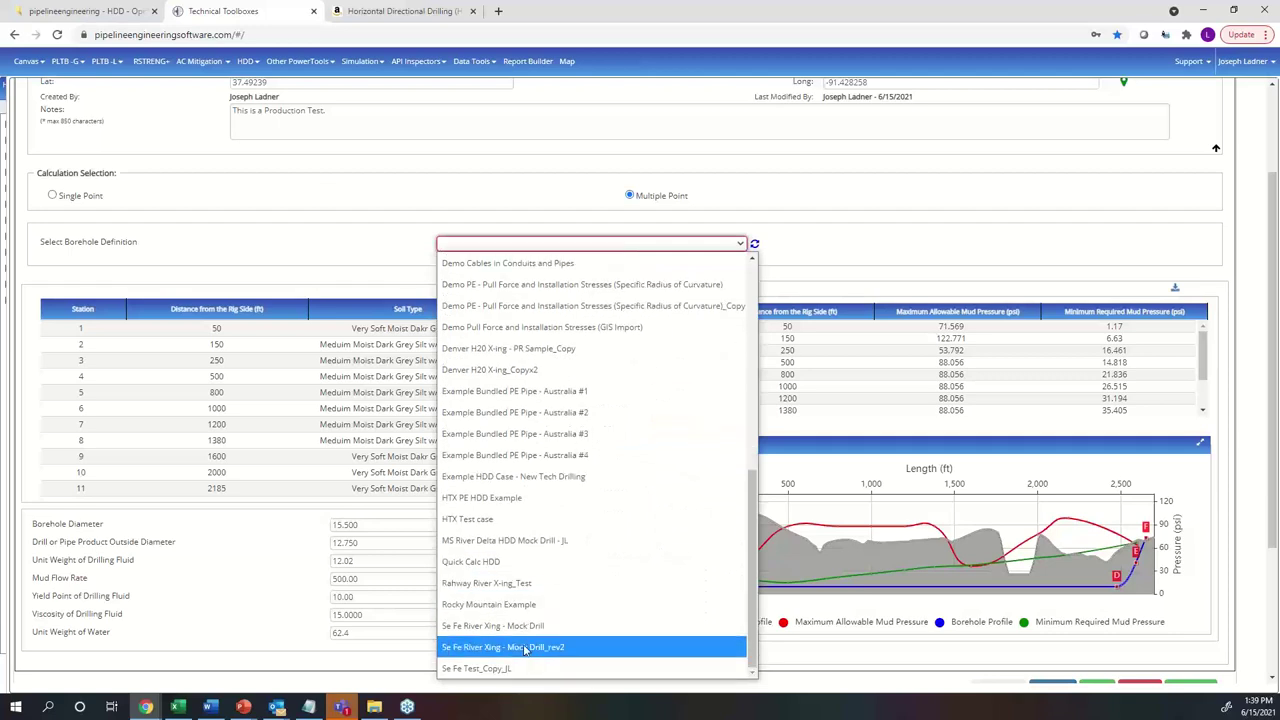
{"action": "left_click", "coordinate": [1030, 222]}
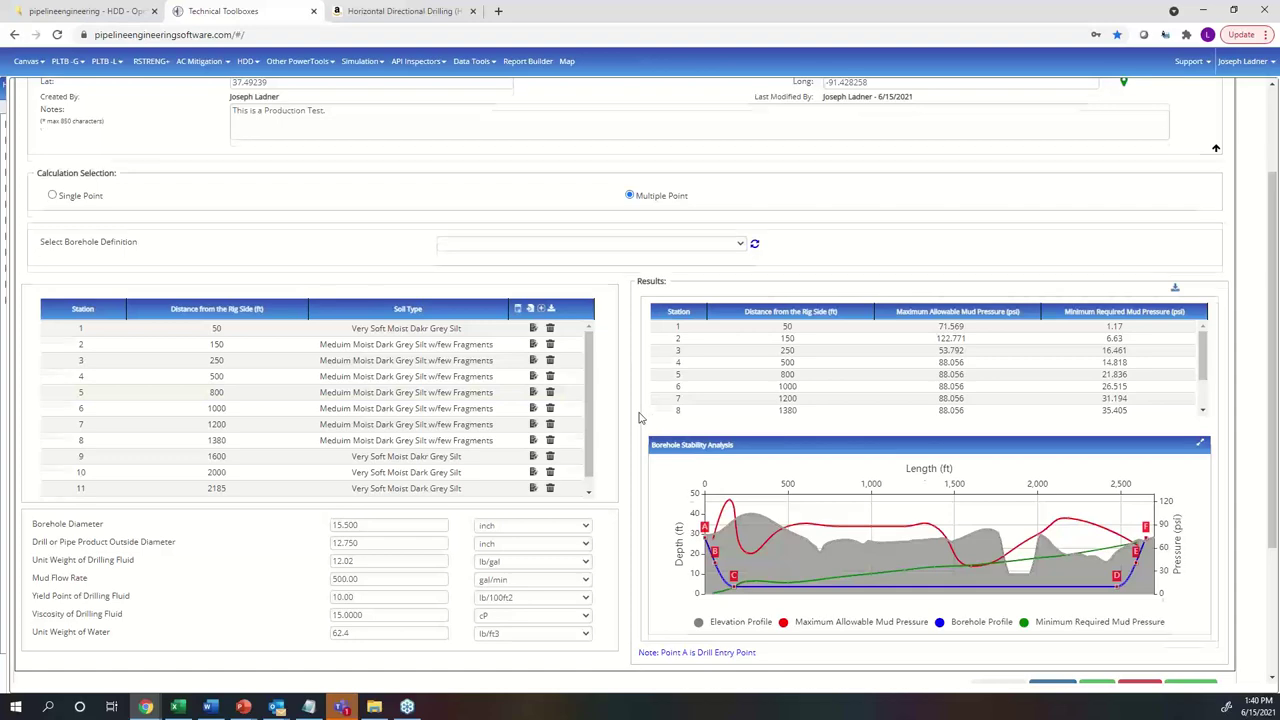
Step: Enlarge the Borehole Stability Analysis chart, examine its elevation, borehole and mud pressure curves, and close the enlarged view
{"action": "scroll", "coordinate": [640, 418], "scroll_direction": "up", "scroll_amount": 2}
{"action": "scroll", "coordinate": [640, 503], "scroll_direction": "down", "scroll_amount": 3}
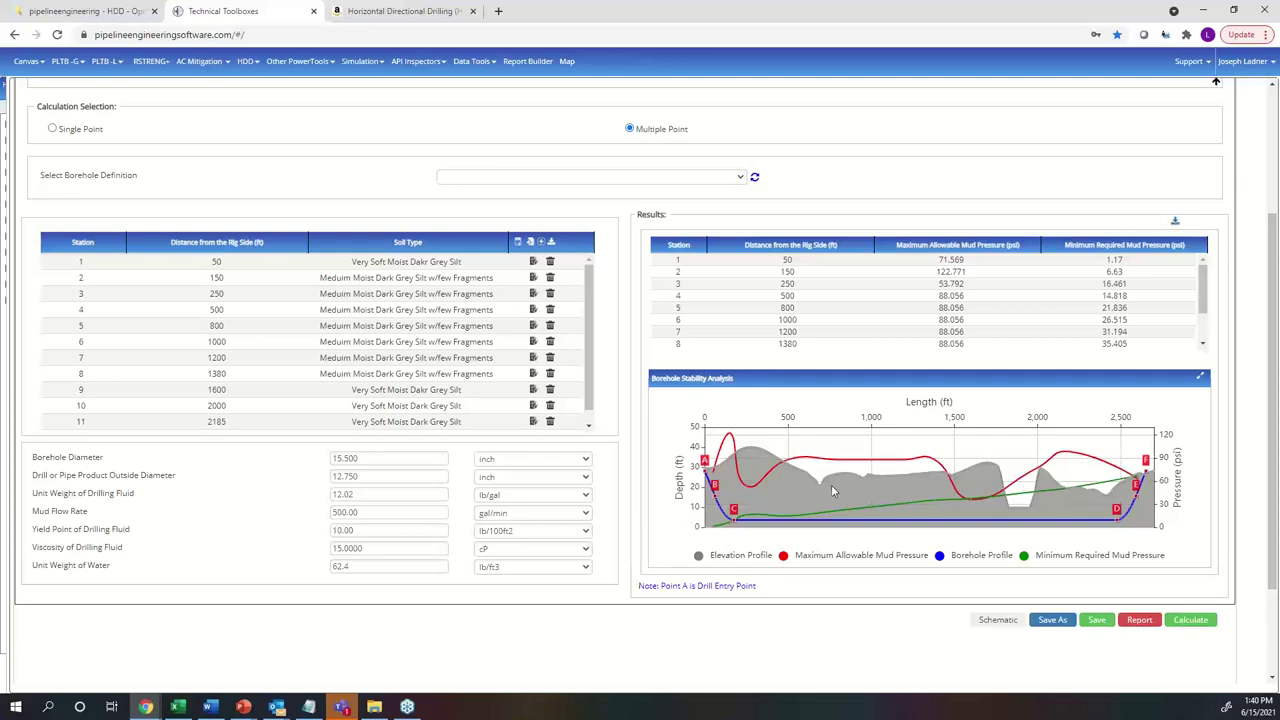
{"action": "left_click", "coordinate": [1200, 376]}
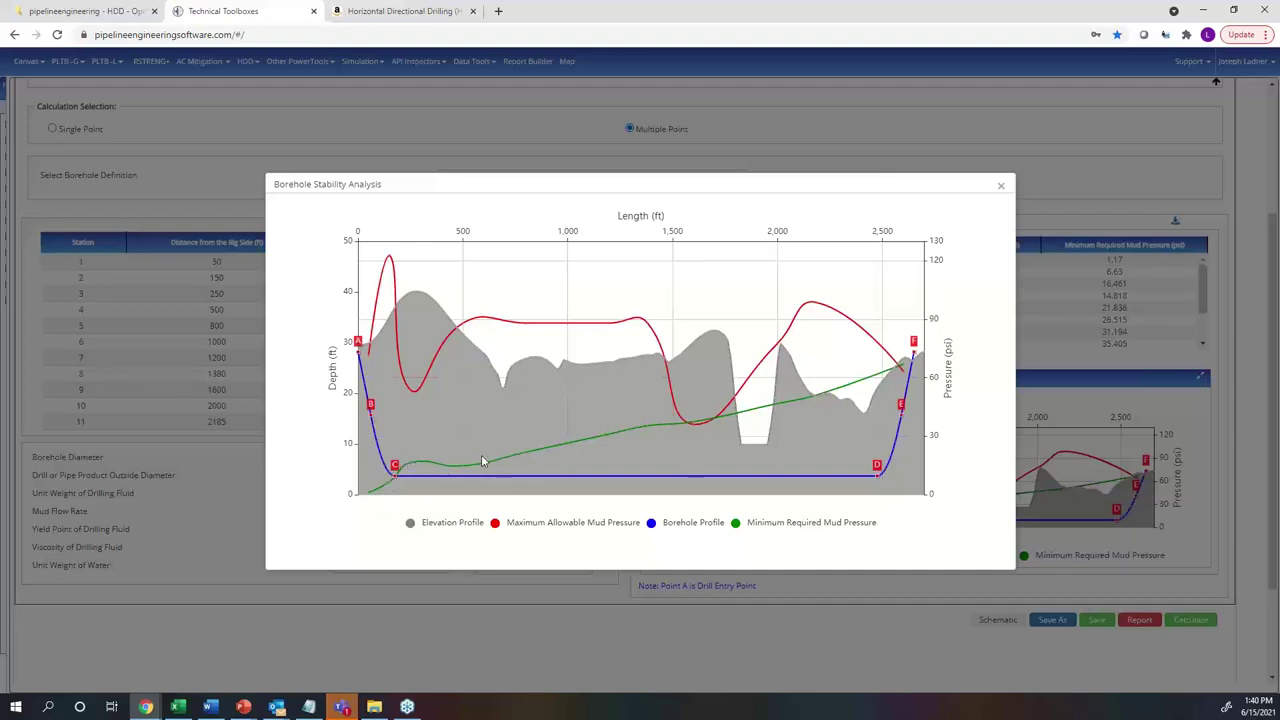
{"action": "mouse_move", "coordinate": [893, 470]}
{"action": "left_click", "coordinate": [1000, 187]}
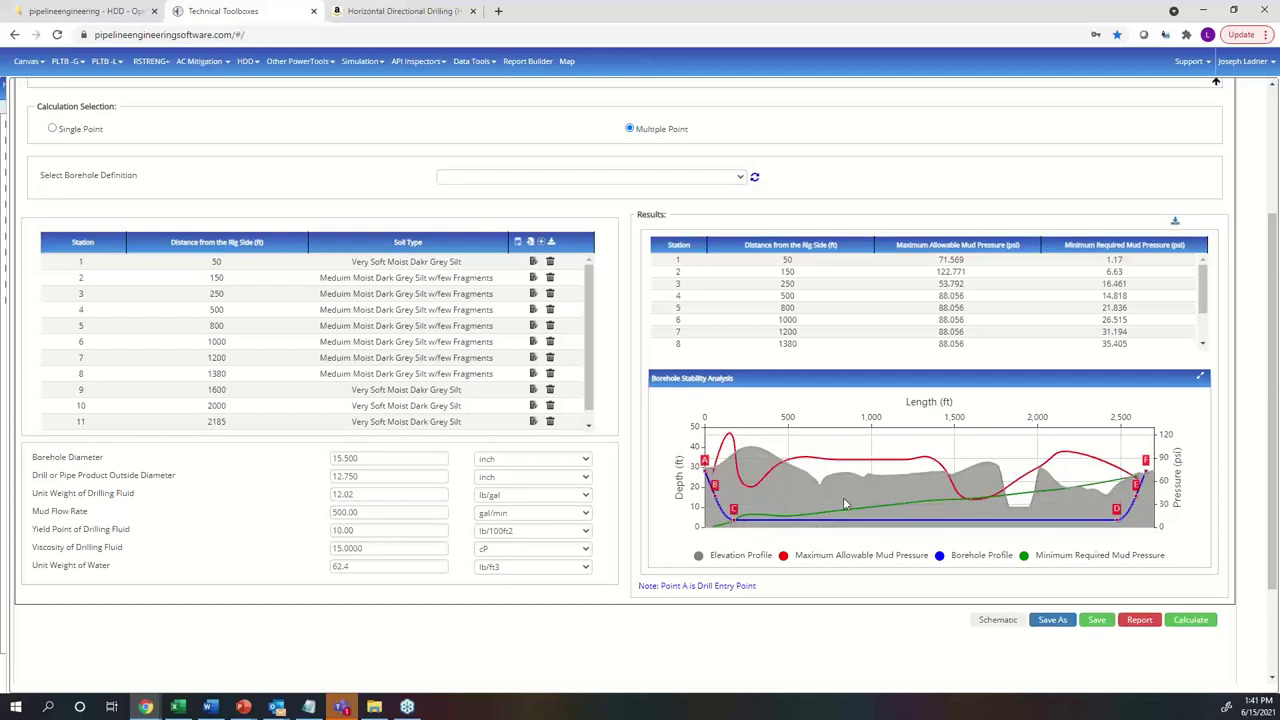
Step: Hide the Maximum Allowable and Minimum Required Mud Pressure curves in the stability chart and look over the station table
{"action": "left_click", "coordinate": [895, 556]}
{"action": "left_click", "coordinate": [1081, 557]}
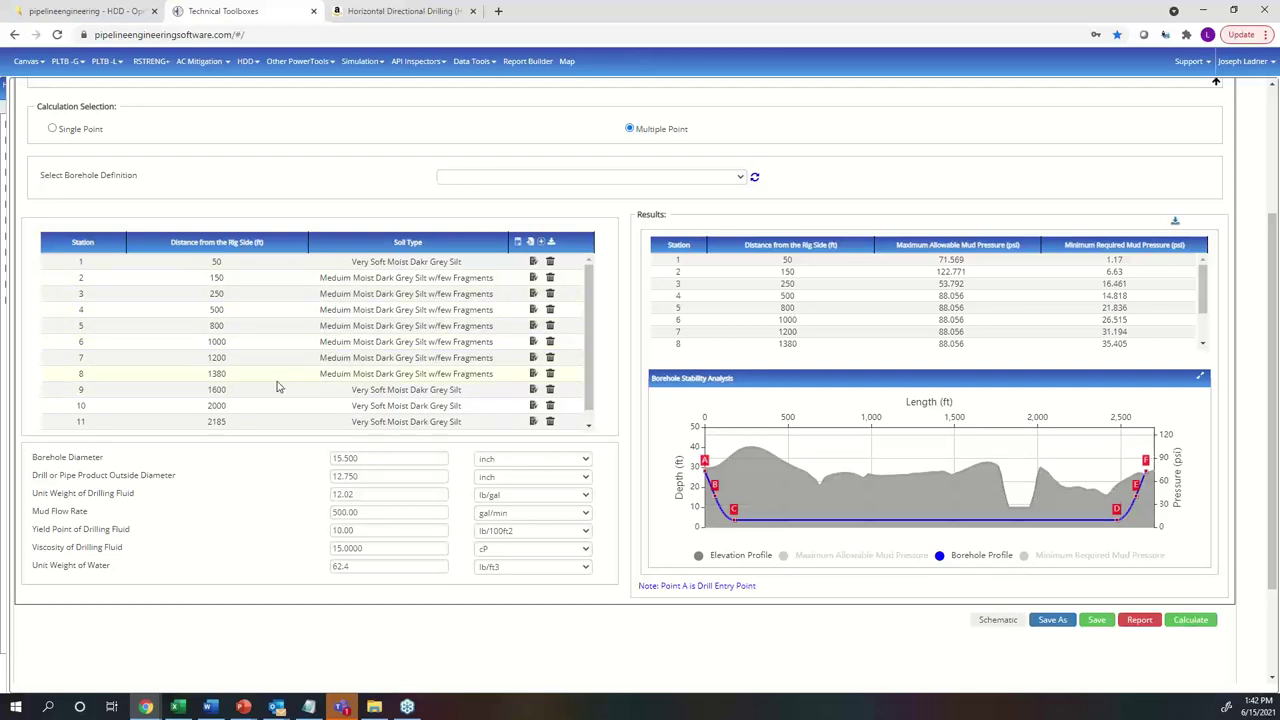
{"action": "scroll", "coordinate": [503, 334], "scroll_direction": "down", "scroll_amount": 1}
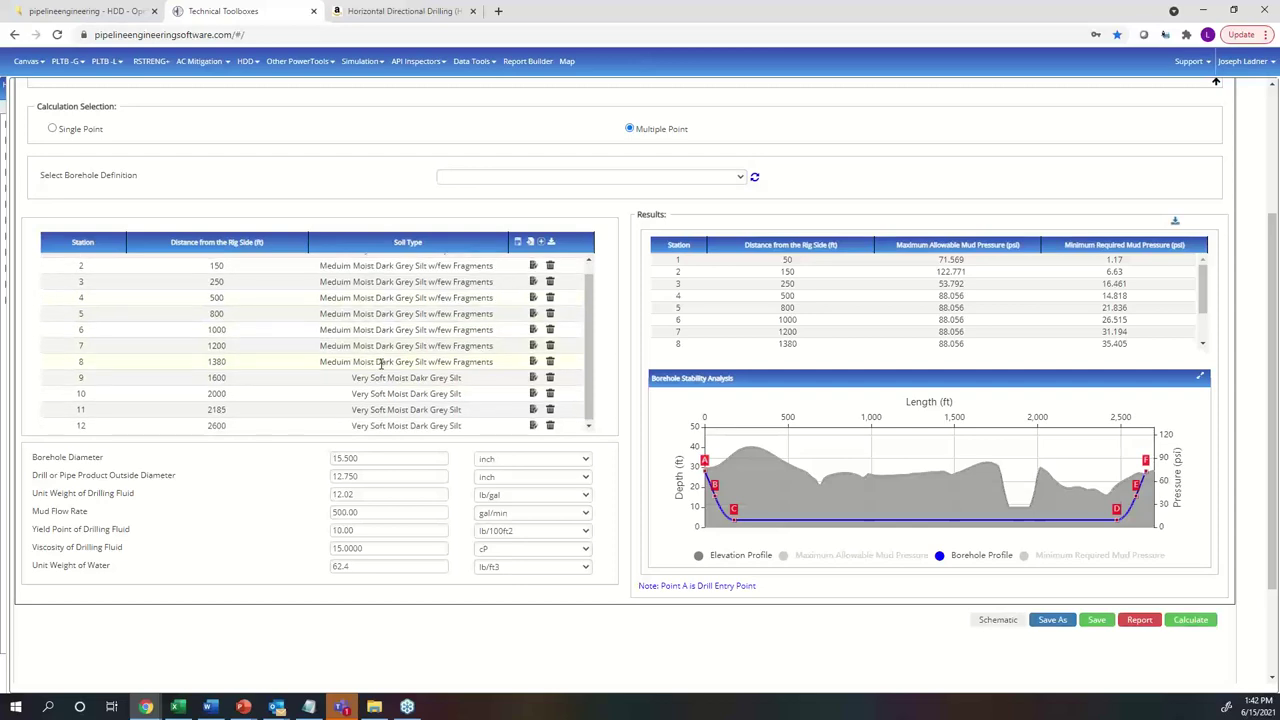
{"action": "scroll", "coordinate": [380, 365], "scroll_direction": "up", "scroll_amount": 1}
{"action": "scroll", "coordinate": [170, 358], "scroll_direction": "down", "scroll_amount": 1}
{"action": "scroll", "coordinate": [100, 375], "scroll_direction": "up", "scroll_amount": 1}
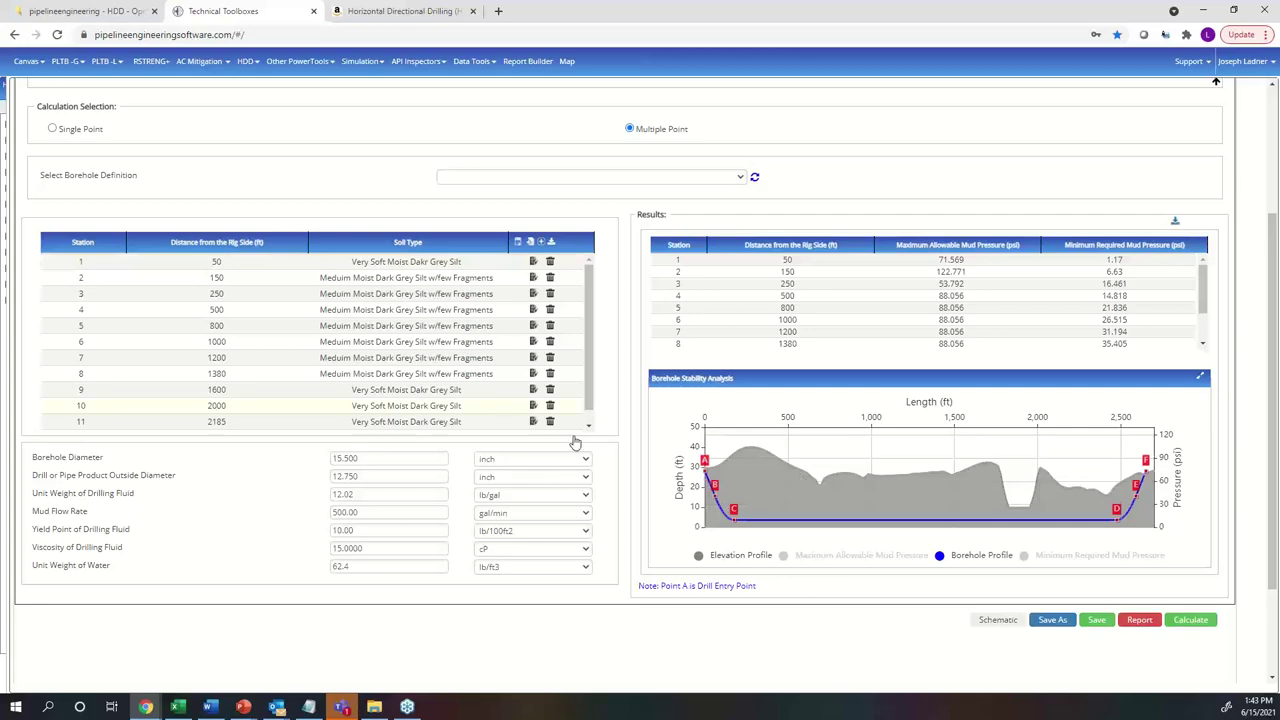
Step: Start a new station 250 ft from the rig entry point with the user-entered soil type Sandy Gravel
{"action": "left_click", "coordinate": [541, 242]}
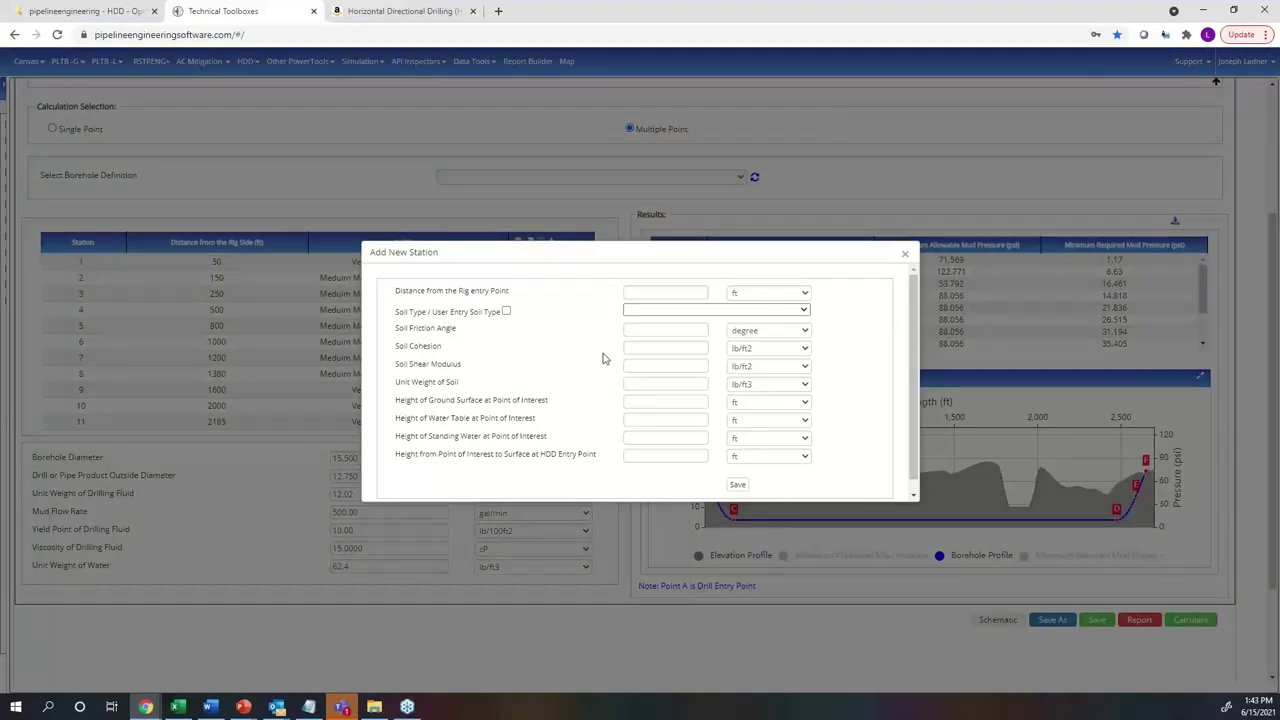
{"action": "left_click", "coordinate": [656, 291]}
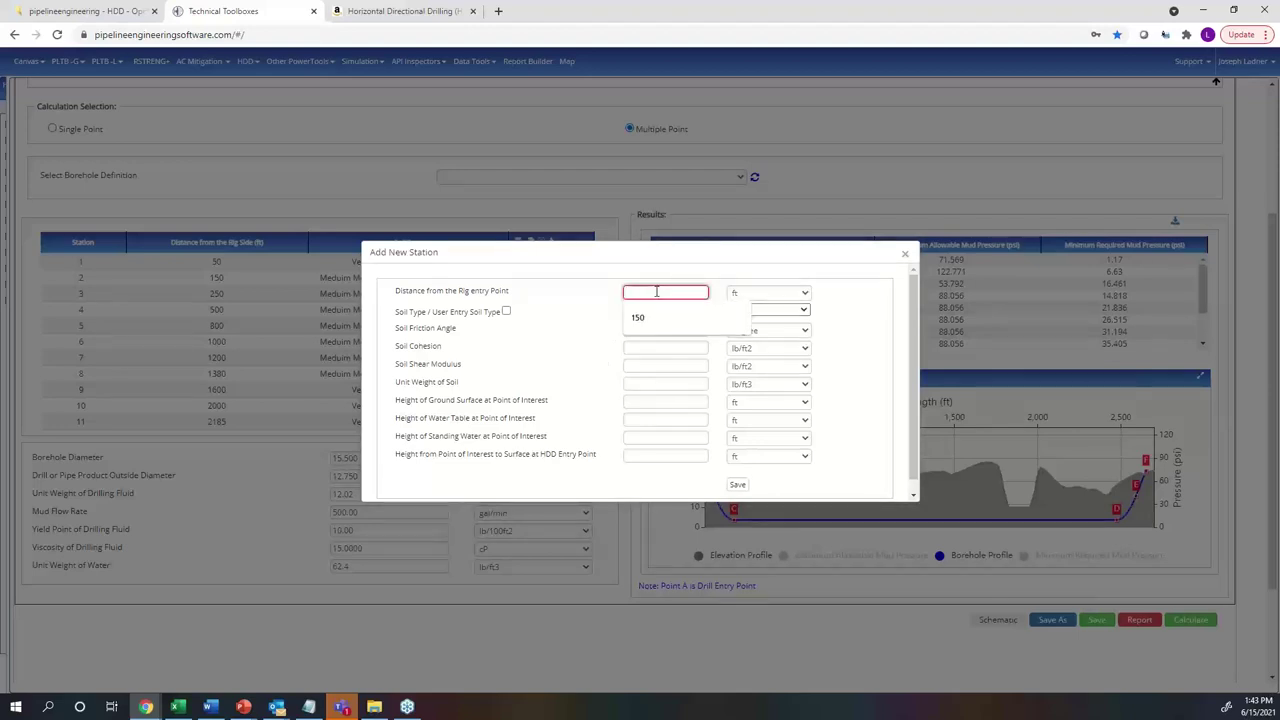
{"action": "type", "text": "250"}
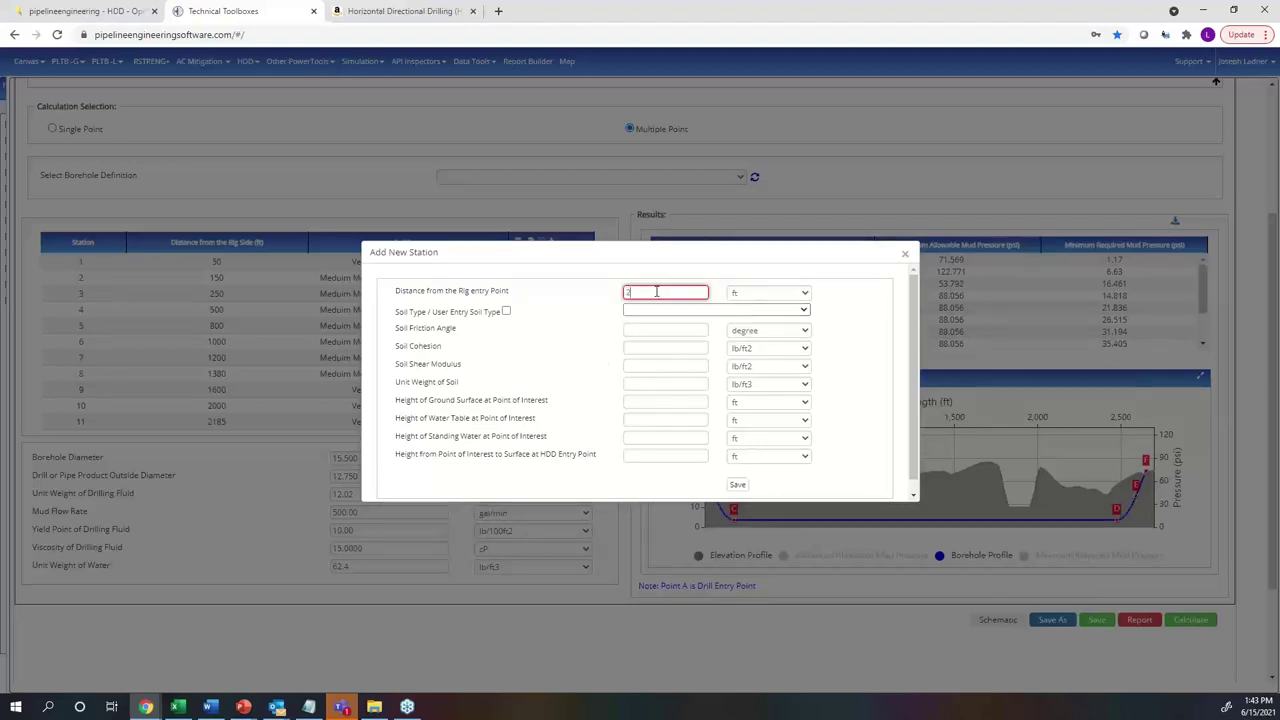
{"action": "left_click", "coordinate": [666, 310]}
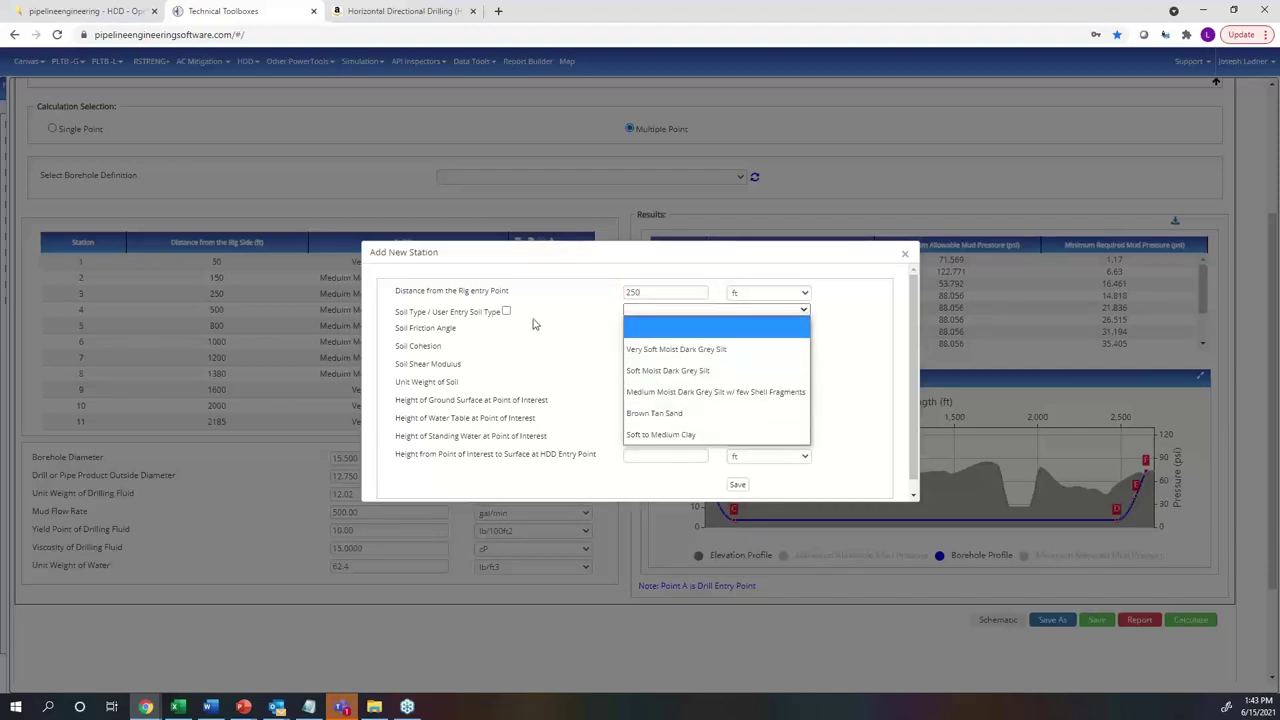
{"action": "left_click", "coordinate": [538, 322]}
{"action": "left_click", "coordinate": [506, 311]}
{"action": "left_click", "coordinate": [654, 311]}
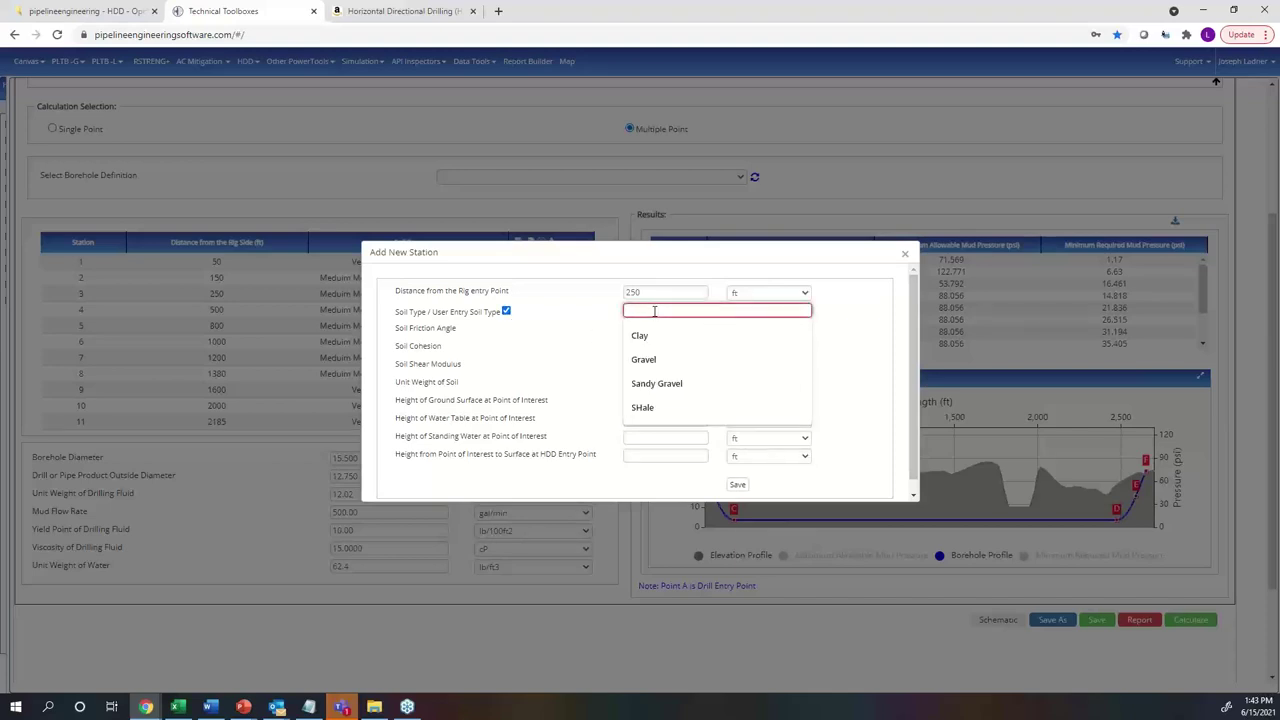
{"action": "type", "text": "San"}
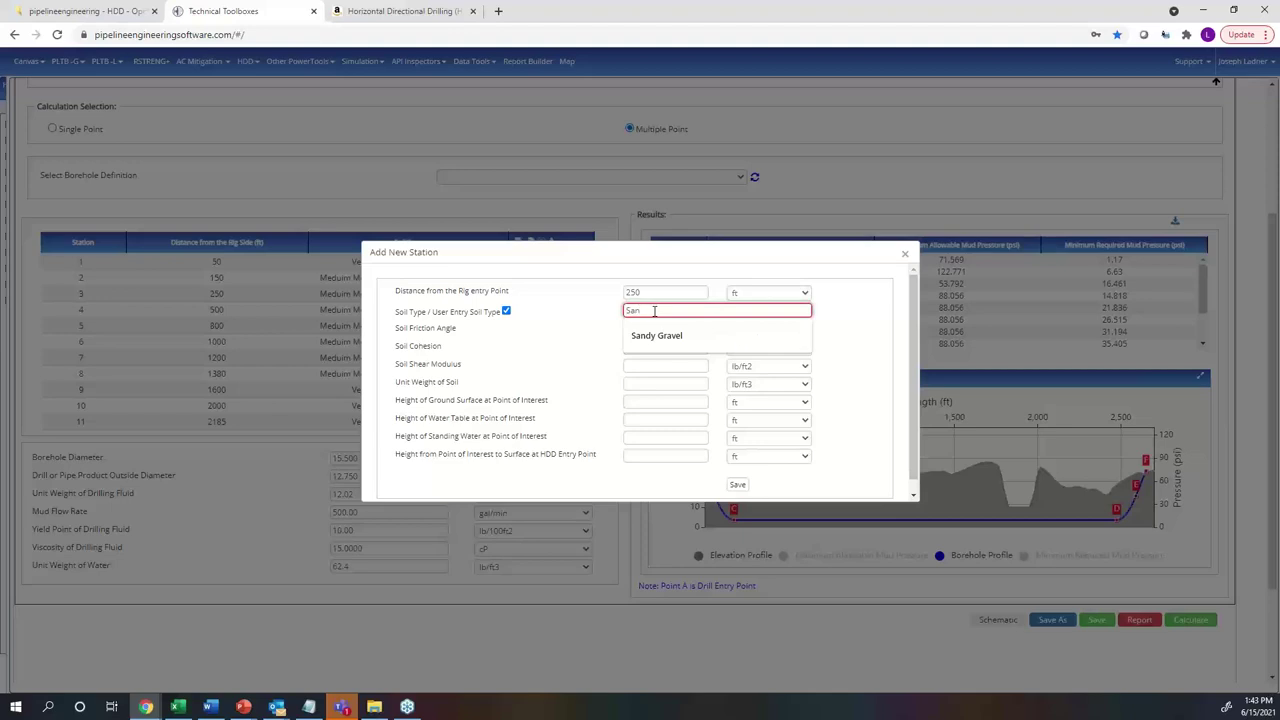
{"action": "left_click", "coordinate": [634, 339]}
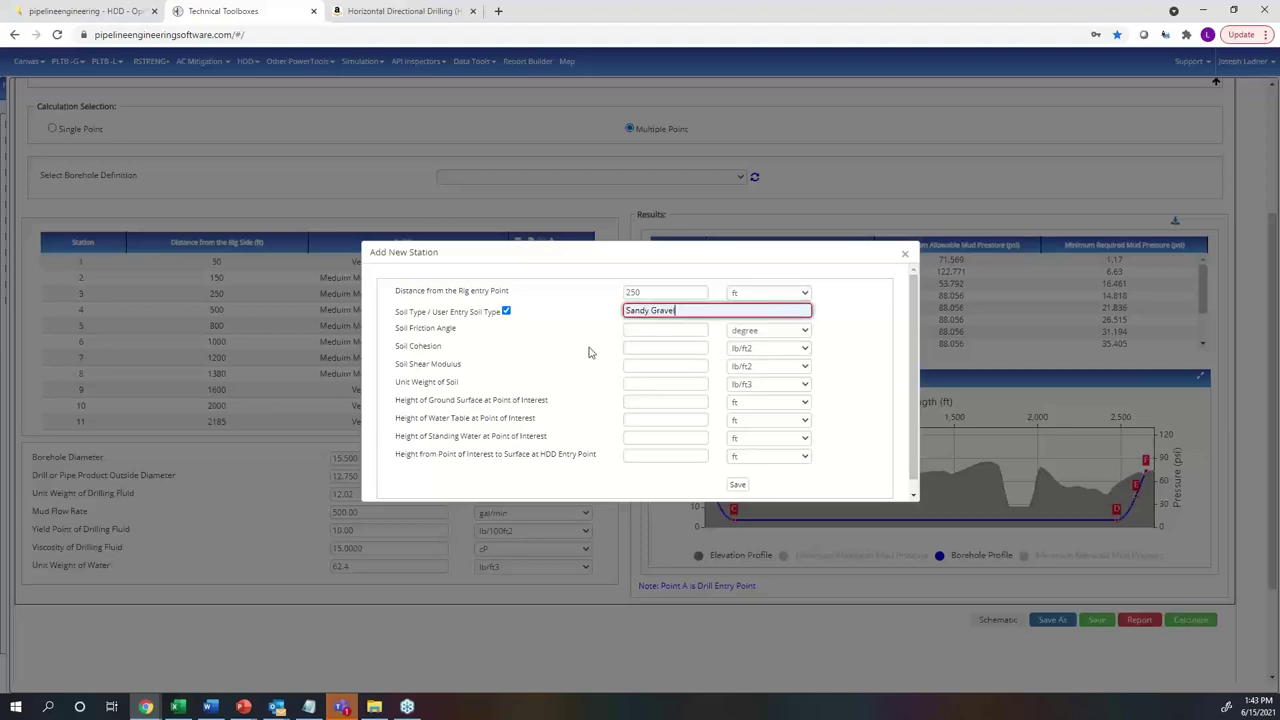
Step: Review the soil property and point-of-interest height fields of the new station form, and close it without saving
{"action": "left_click_drag", "start_coordinate": [474, 381], "coordinate": [392, 334]}
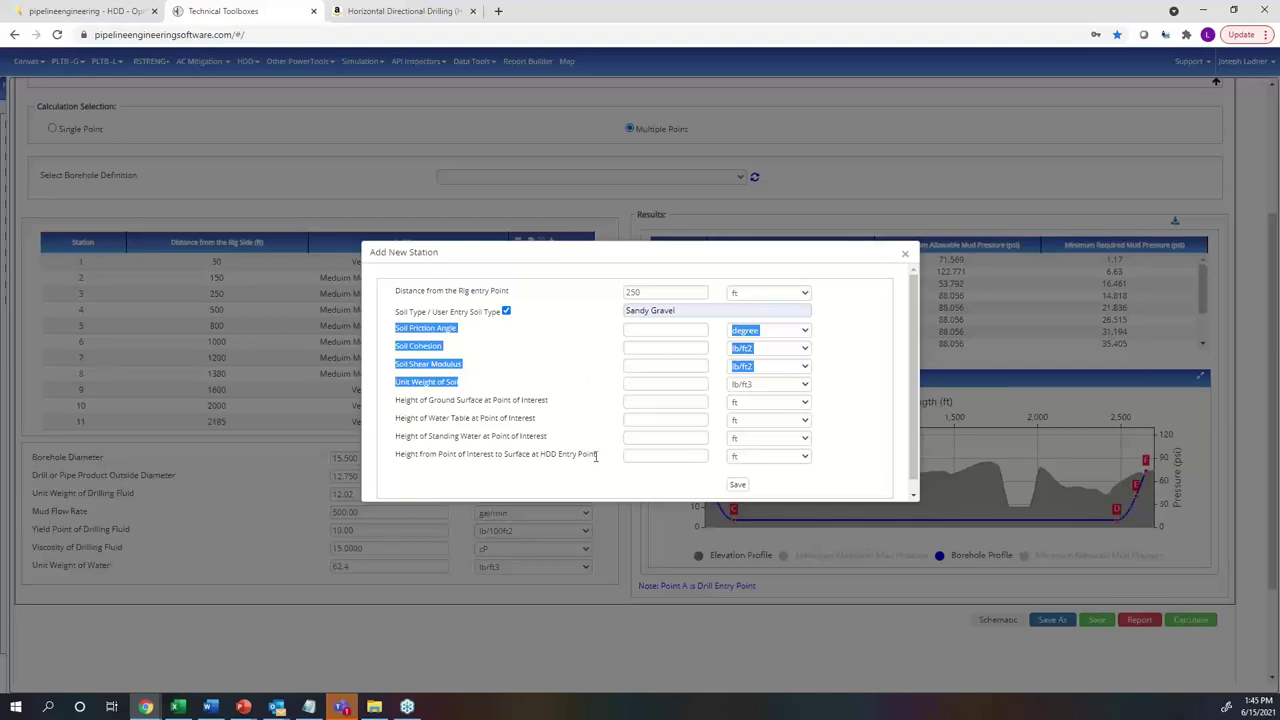
{"action": "left_click_drag", "start_coordinate": [599, 460], "coordinate": [395, 405]}
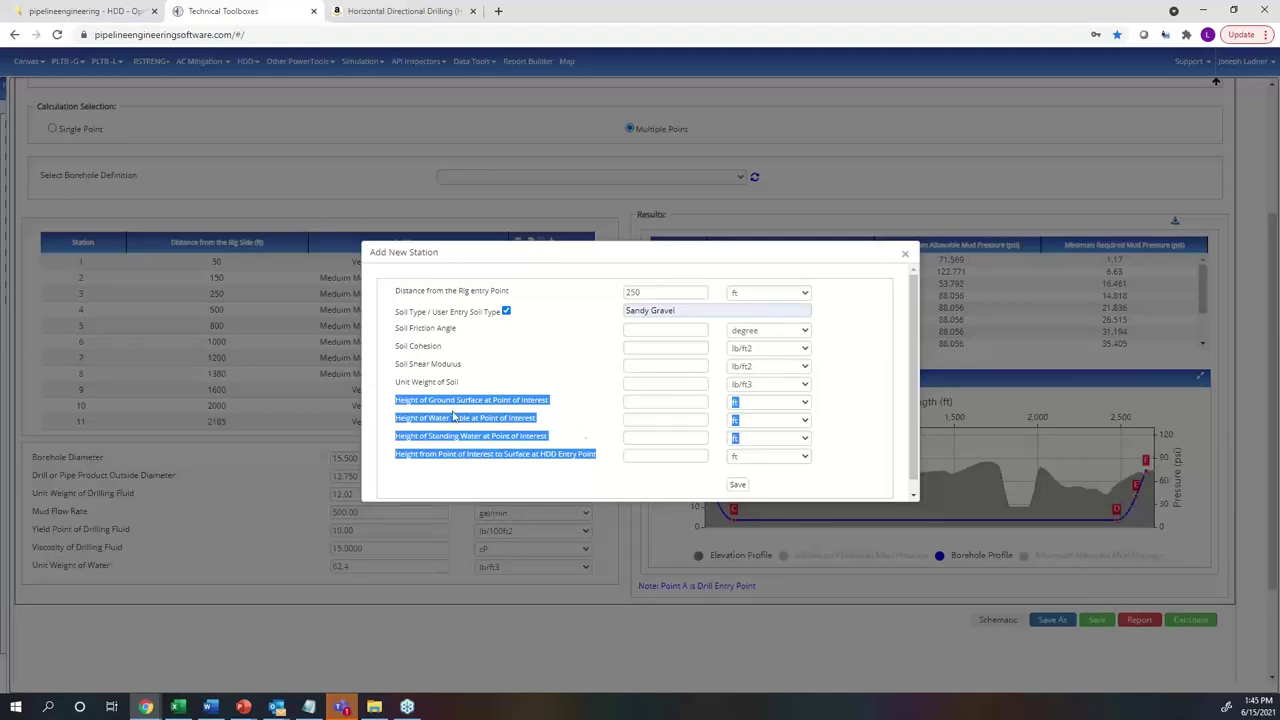
{"action": "left_click", "coordinate": [905, 255]}
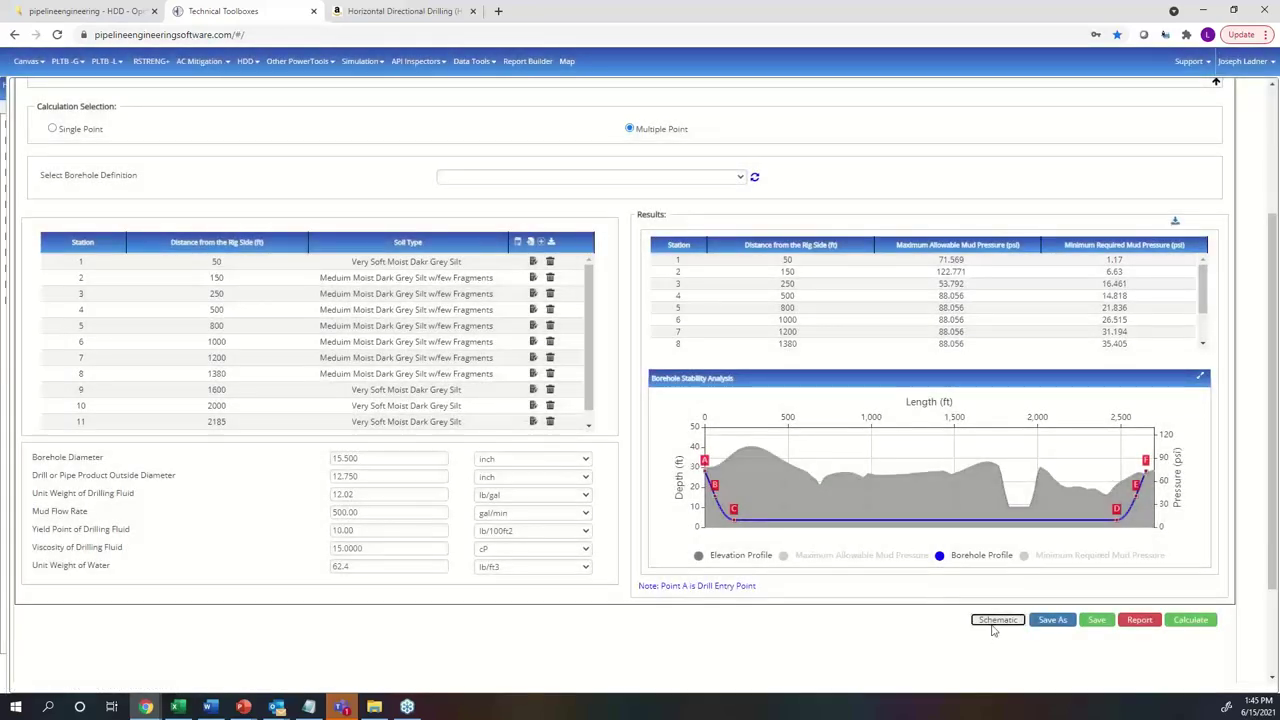
Step: Compare the Hydraulic Fracture Analysis schematic with the distance and height fields of the new station form, closing both
{"action": "left_click", "coordinate": [994, 624]}
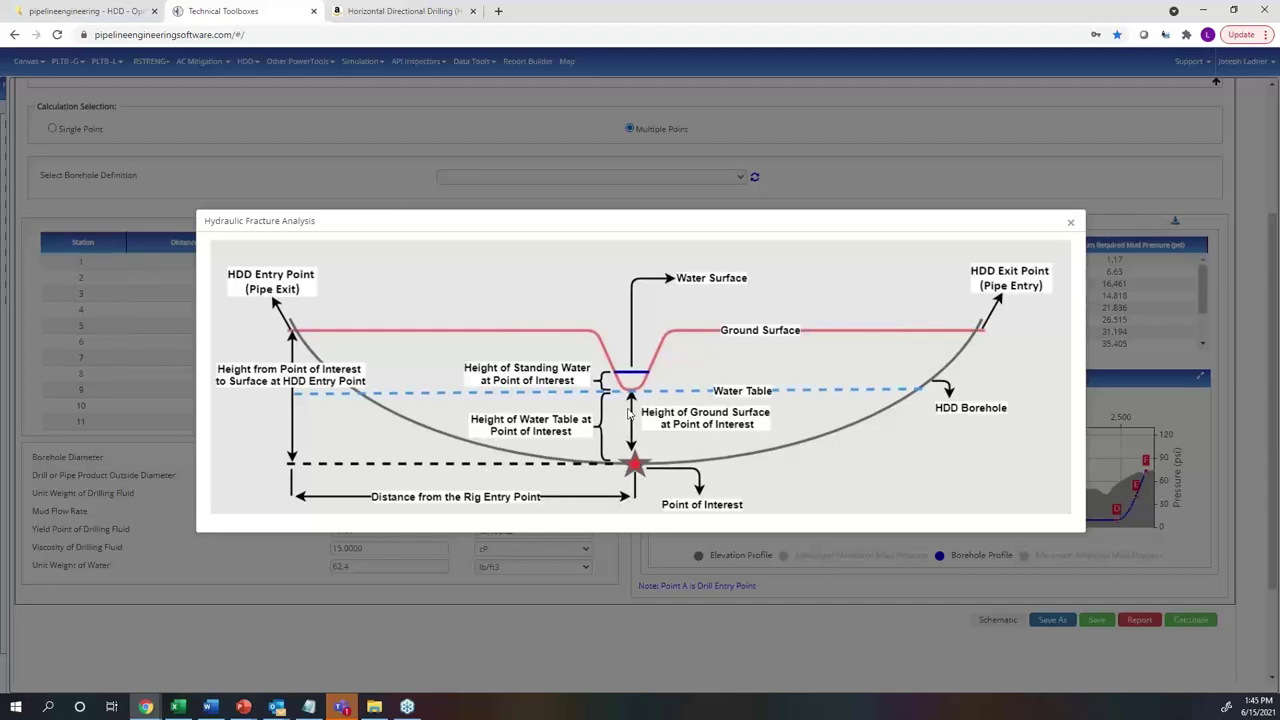
{"action": "left_click", "coordinate": [1071, 226]}
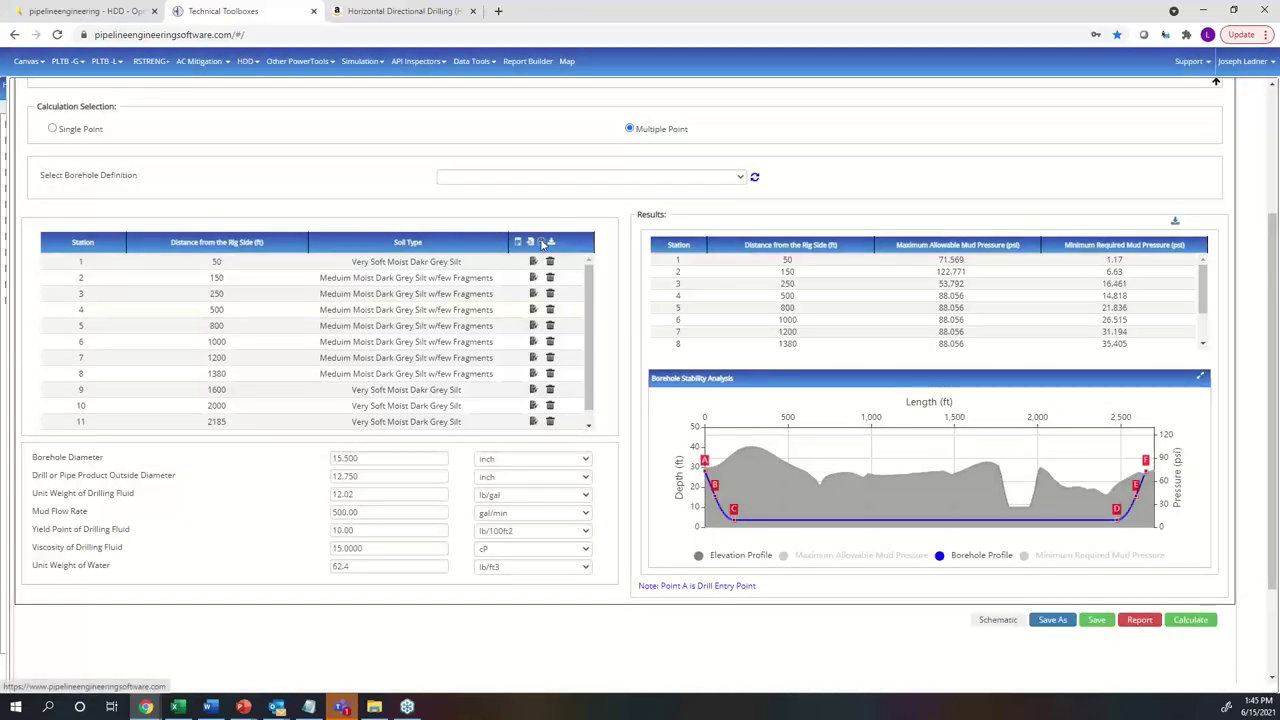
{"action": "left_click", "coordinate": [541, 240]}
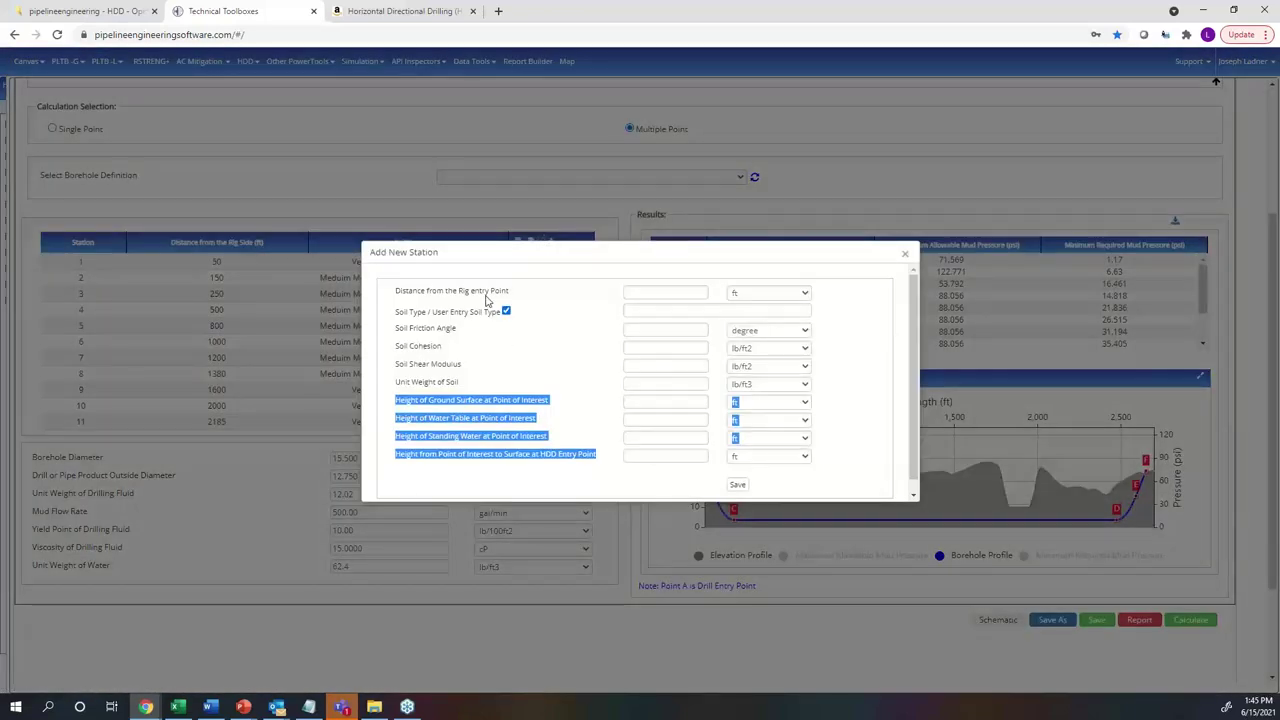
{"action": "left_click_drag", "start_coordinate": [488, 292], "coordinate": [425, 298]}
{"action": "left_click_drag", "start_coordinate": [509, 400], "coordinate": [437, 401]}
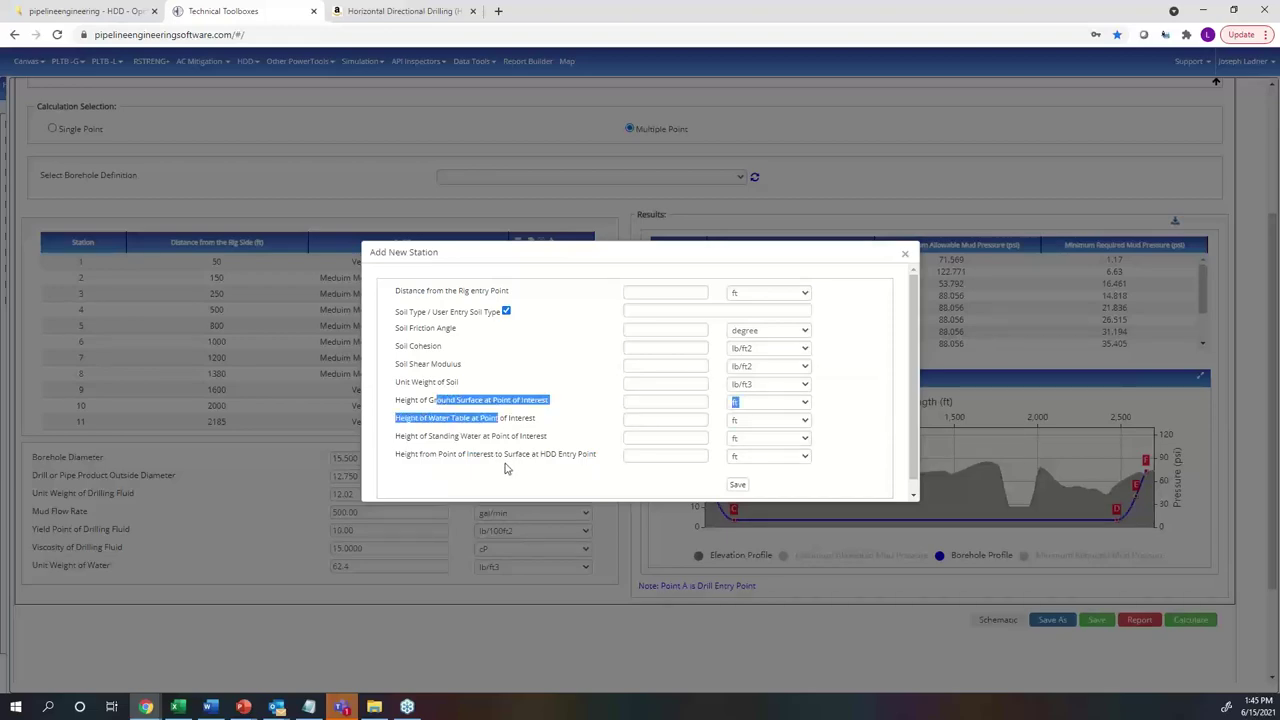
{"action": "left_click", "coordinate": [905, 253]}
{"action": "left_click", "coordinate": [997, 621]}
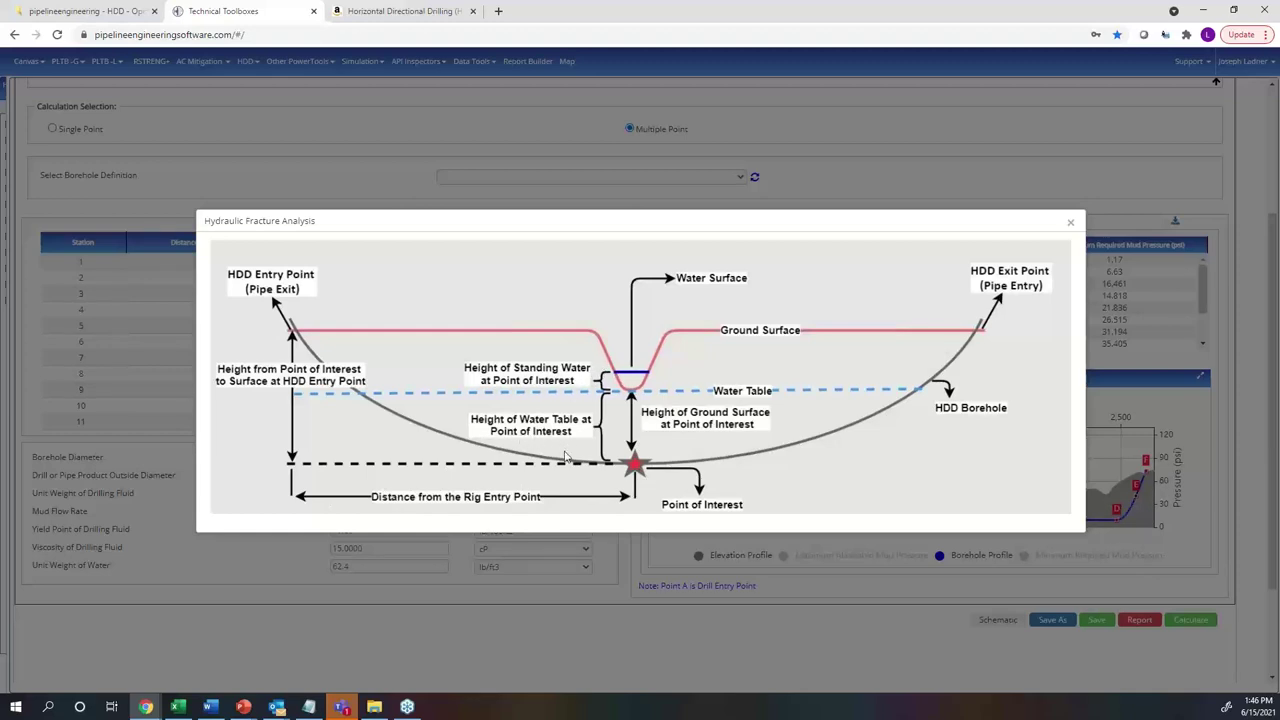
{"action": "left_click", "coordinate": [1070, 222]}
{"action": "left_click", "coordinate": [541, 242]}
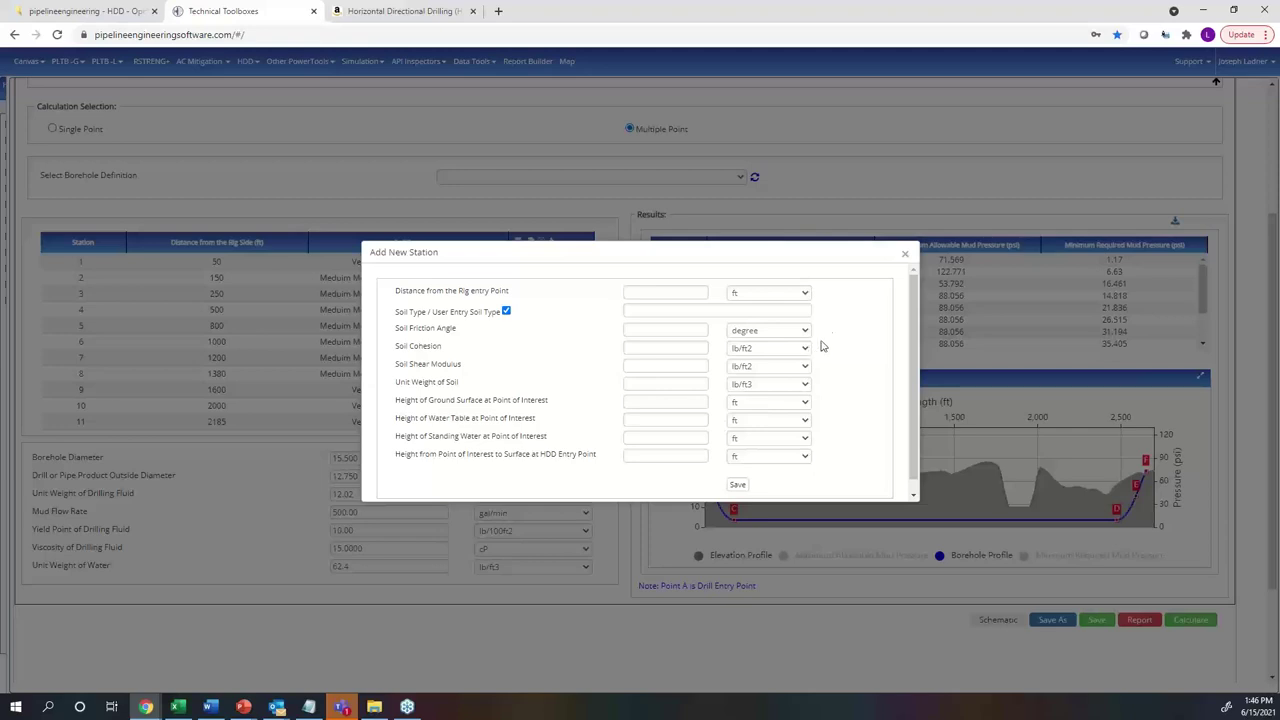
{"action": "left_click", "coordinate": [904, 258]}
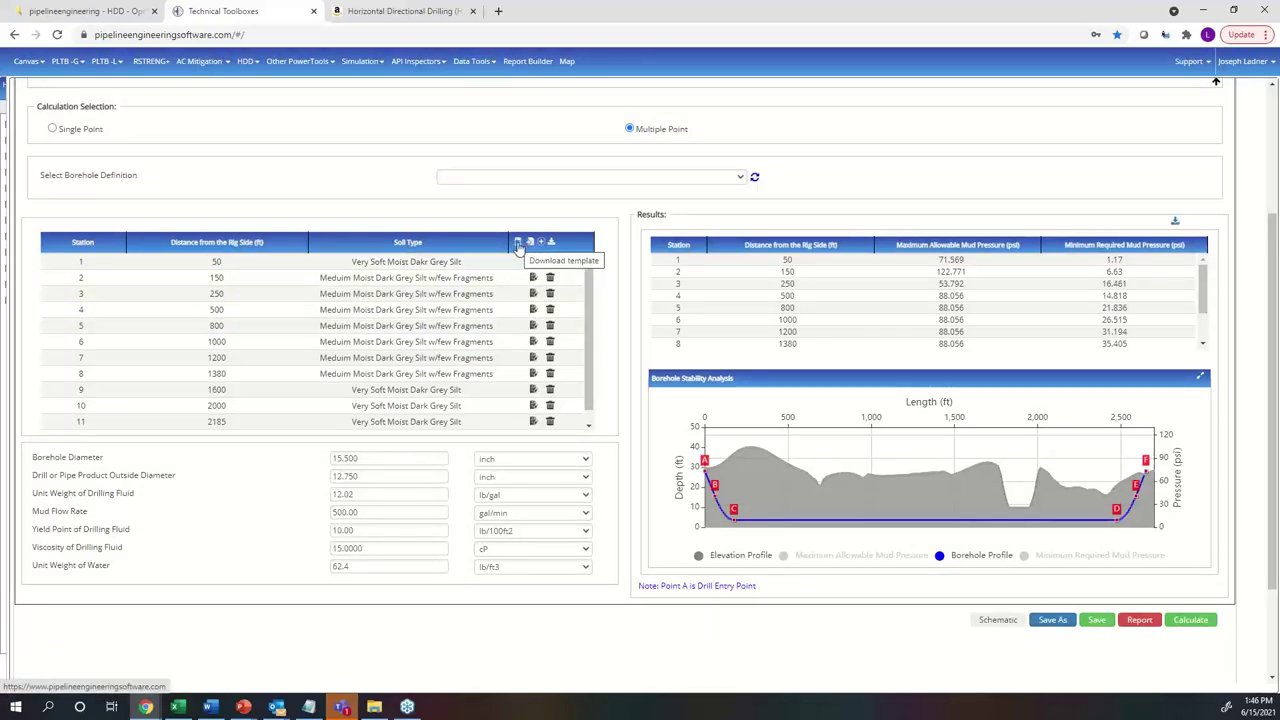
Step: Download the station table template and minimize the Excel workbook to return to the mud pressure case
{"action": "left_click", "coordinate": [519, 247]}
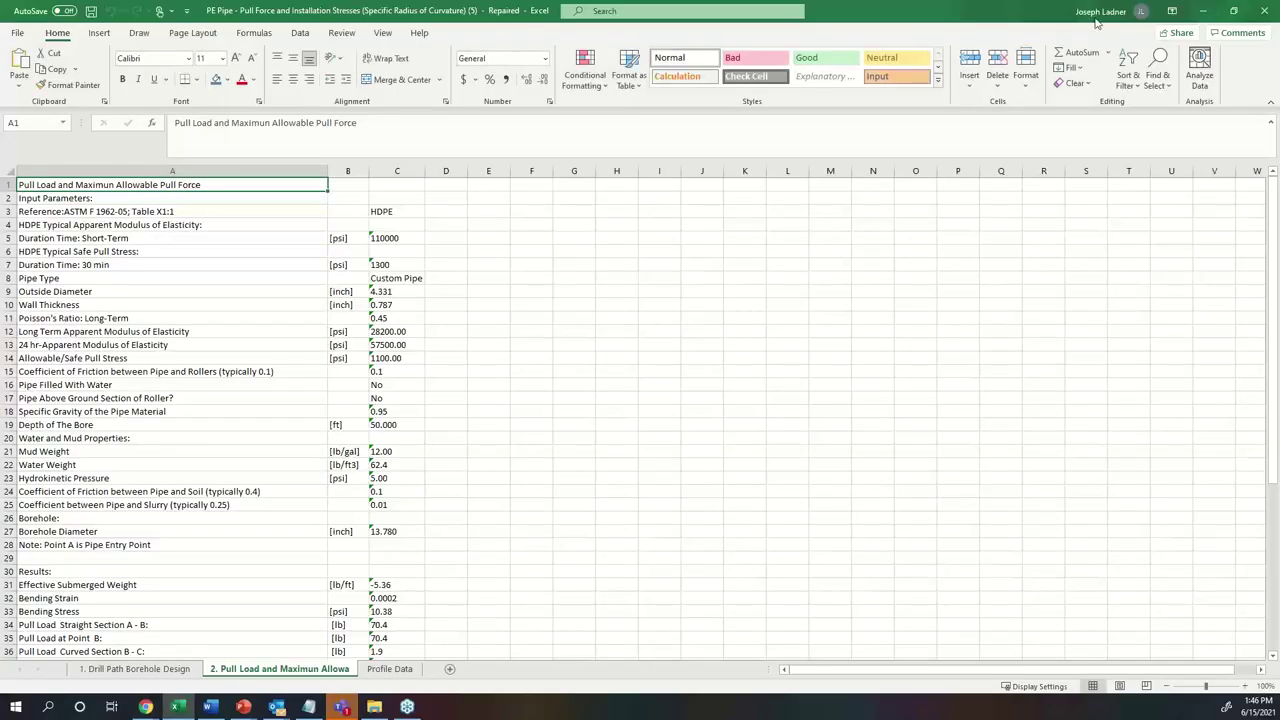
{"action": "left_click", "coordinate": [1204, 11]}
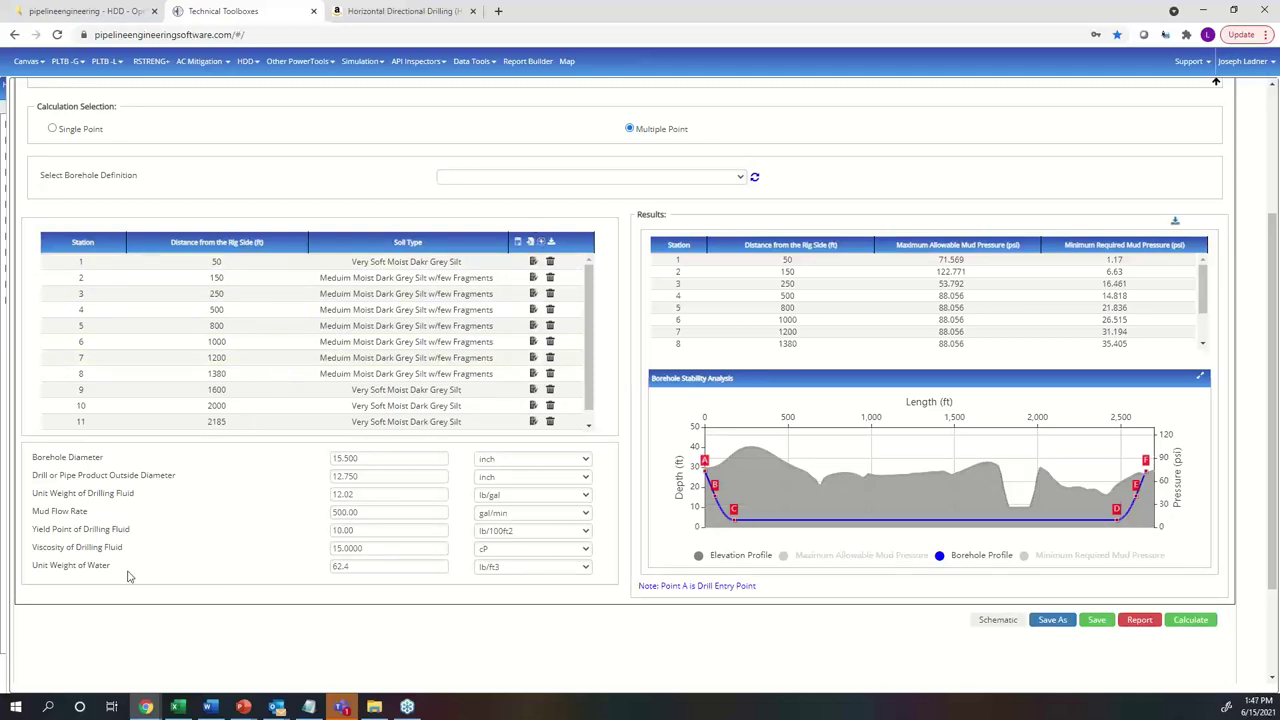
Step: Review the borehole diameter, pipe outside diameter, drilling fluid and water weight inputs of the frac-out case
{"action": "left_click_drag", "start_coordinate": [133, 567], "coordinate": [32, 457]}
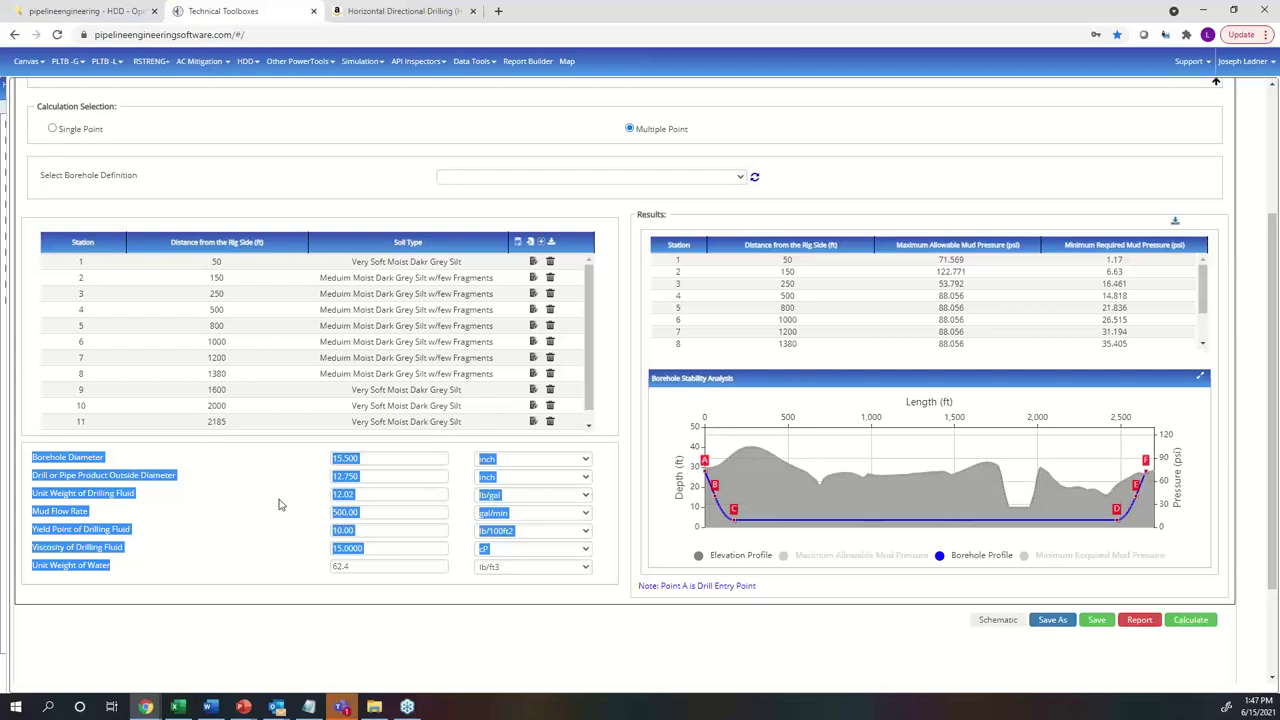
{"action": "left_click", "coordinate": [242, 480]}
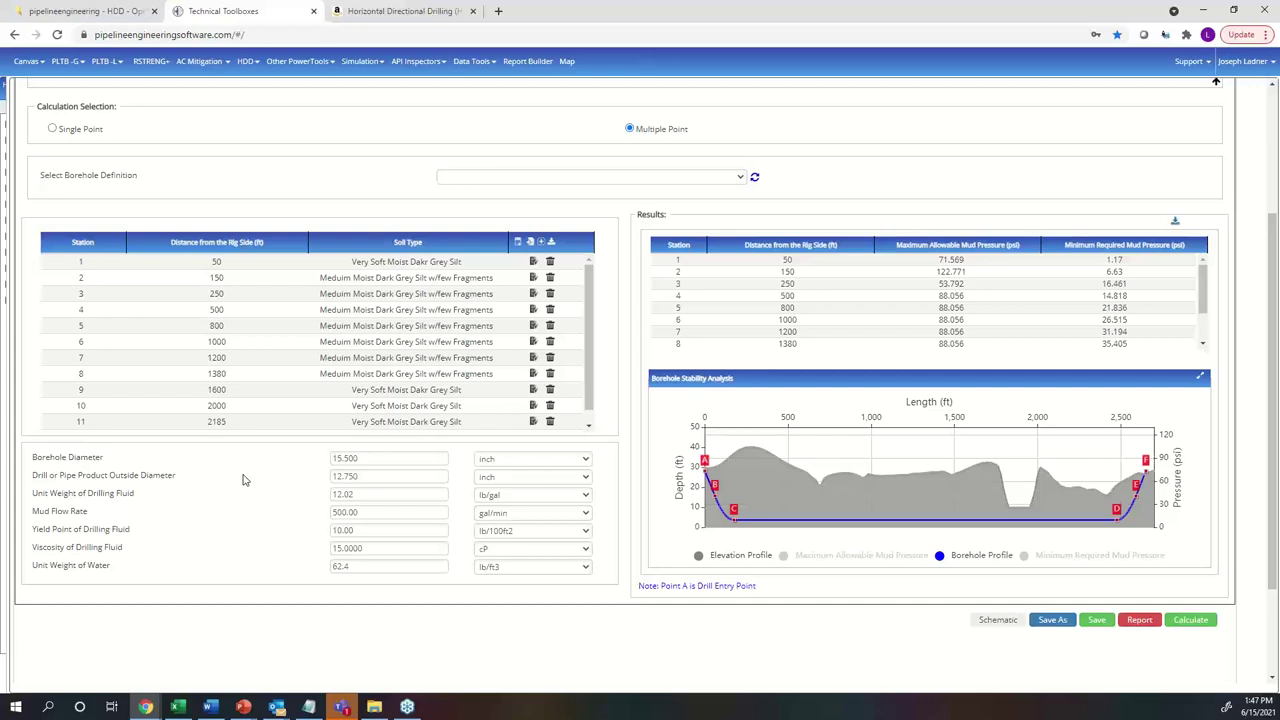
Step: Set the borehole diameter of the frac-out case to 16 inch and point out the drill or pipe product outside diameter input
{"action": "double_click", "coordinate": [352, 461]}
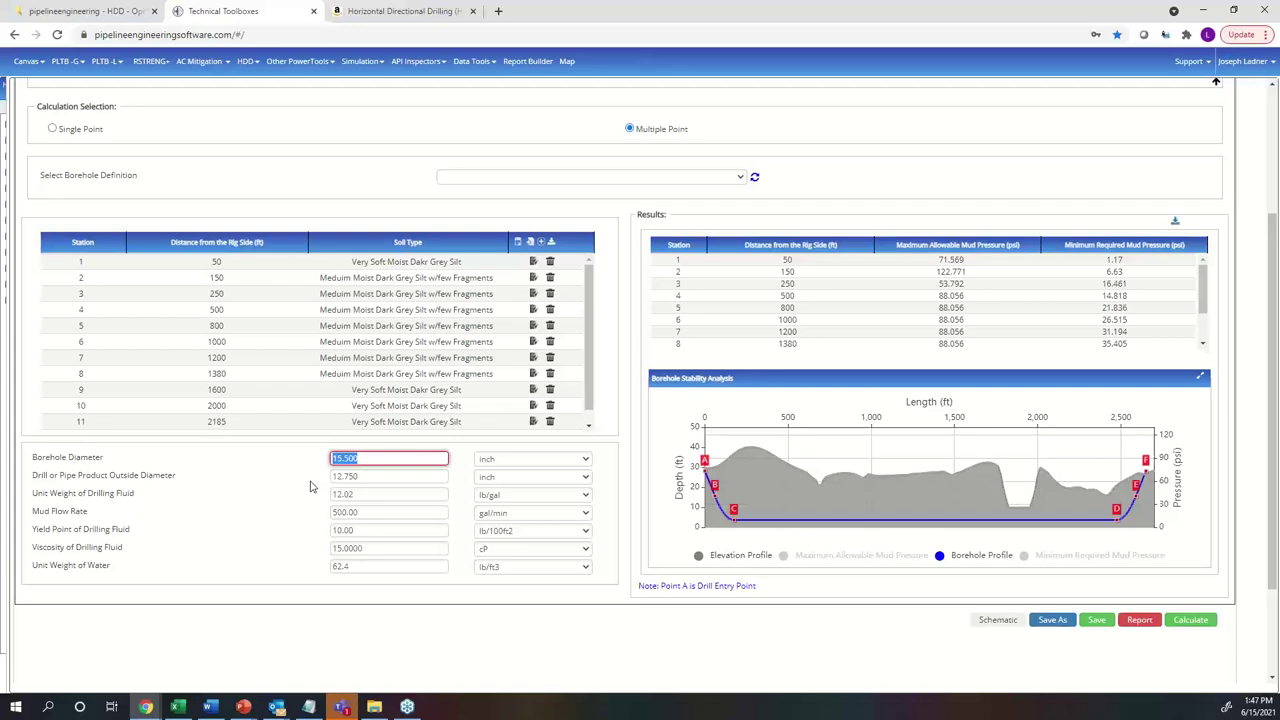
{"action": "type", "text": "13"}
{"action": "type", "text": "4"}
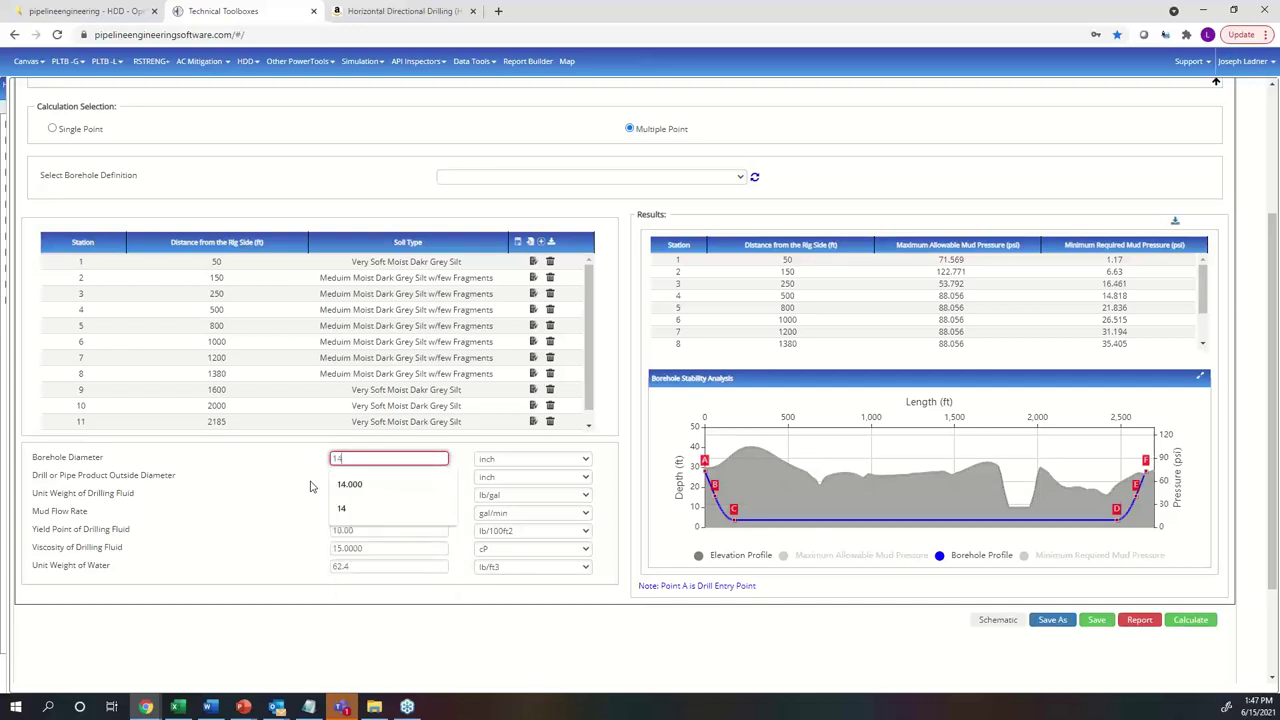
{"action": "key", "text": "BackSpace"}
{"action": "type", "text": "6"}
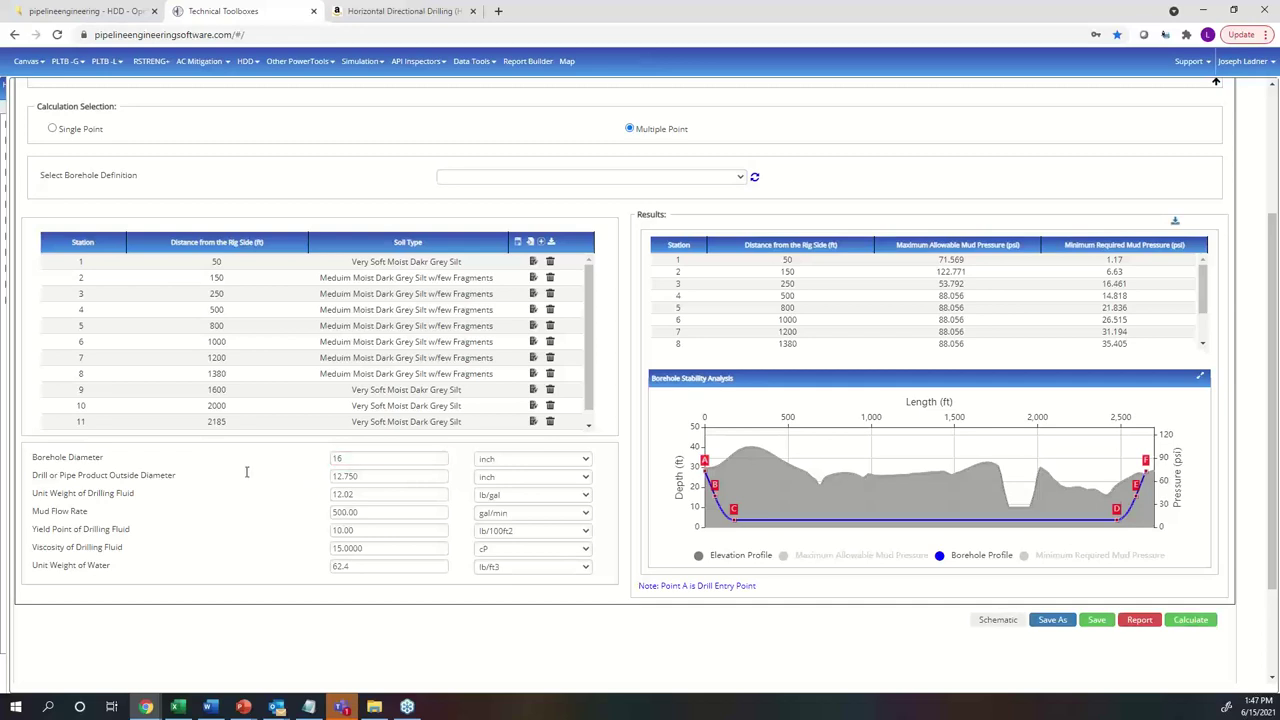
{"action": "left_click_drag", "start_coordinate": [37, 476], "coordinate": [109, 476]}
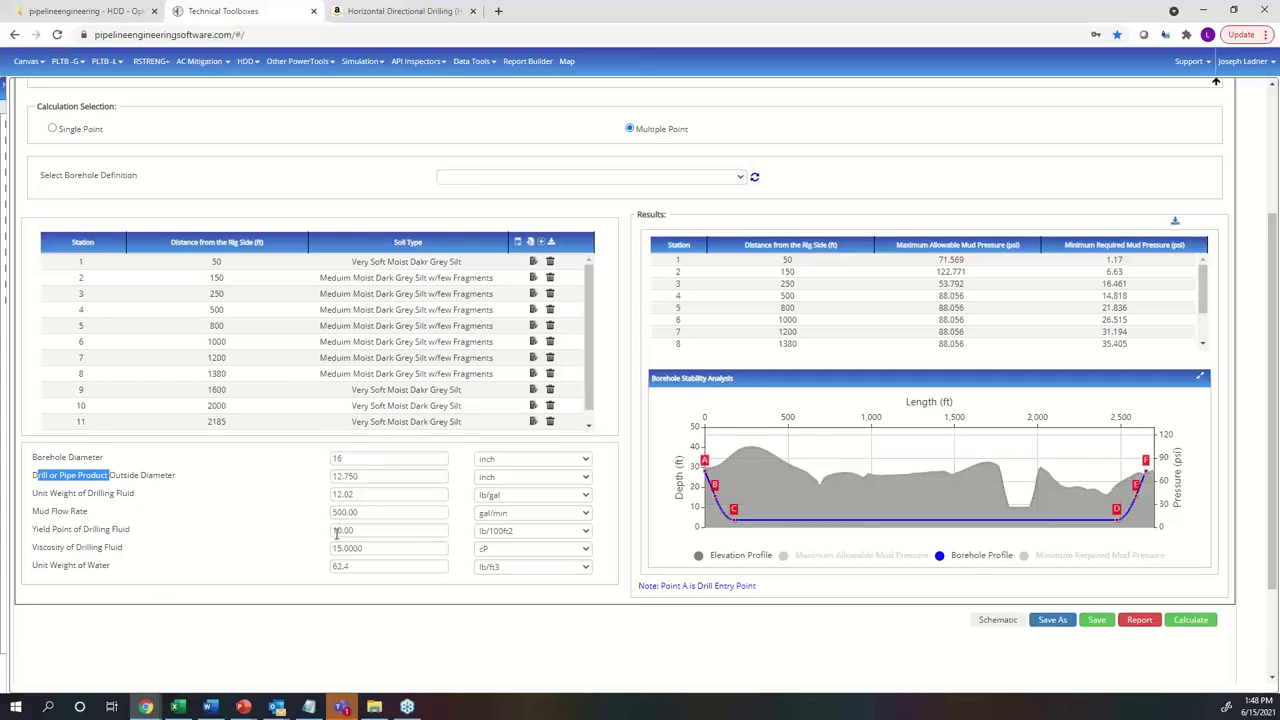
{"action": "left_click", "coordinate": [264, 515]}
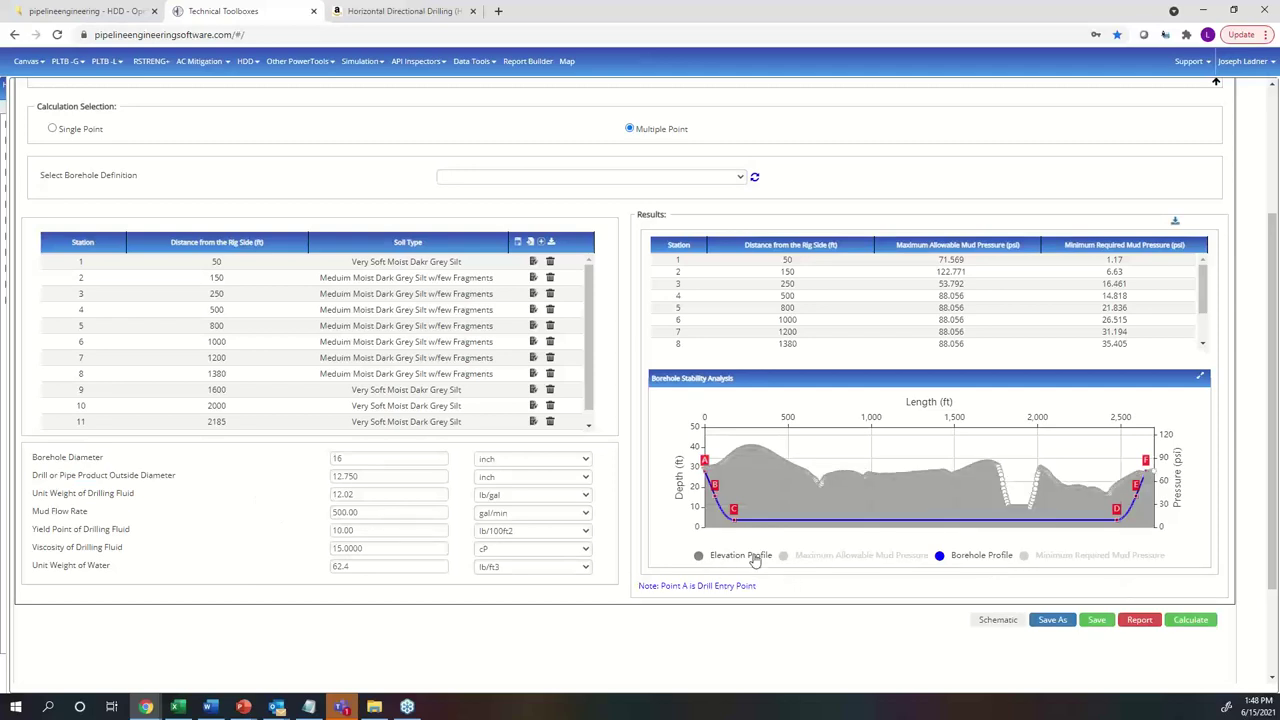
Step: Show the maximum allowable and minimum required mud pressure curves, and examine them in the enlarged Borehole Stability Analysis chart before closing it
{"action": "left_click", "coordinate": [832, 557]}
{"action": "left_click", "coordinate": [1062, 556]}
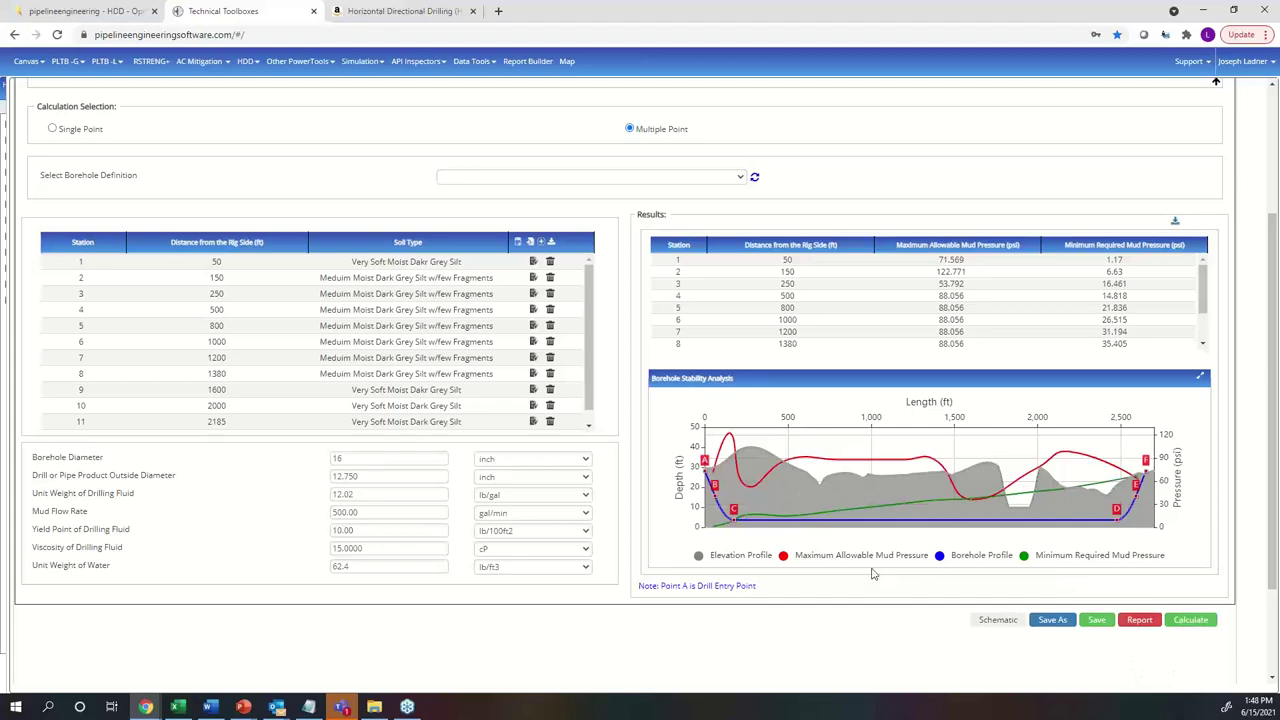
{"action": "left_click", "coordinate": [1200, 376]}
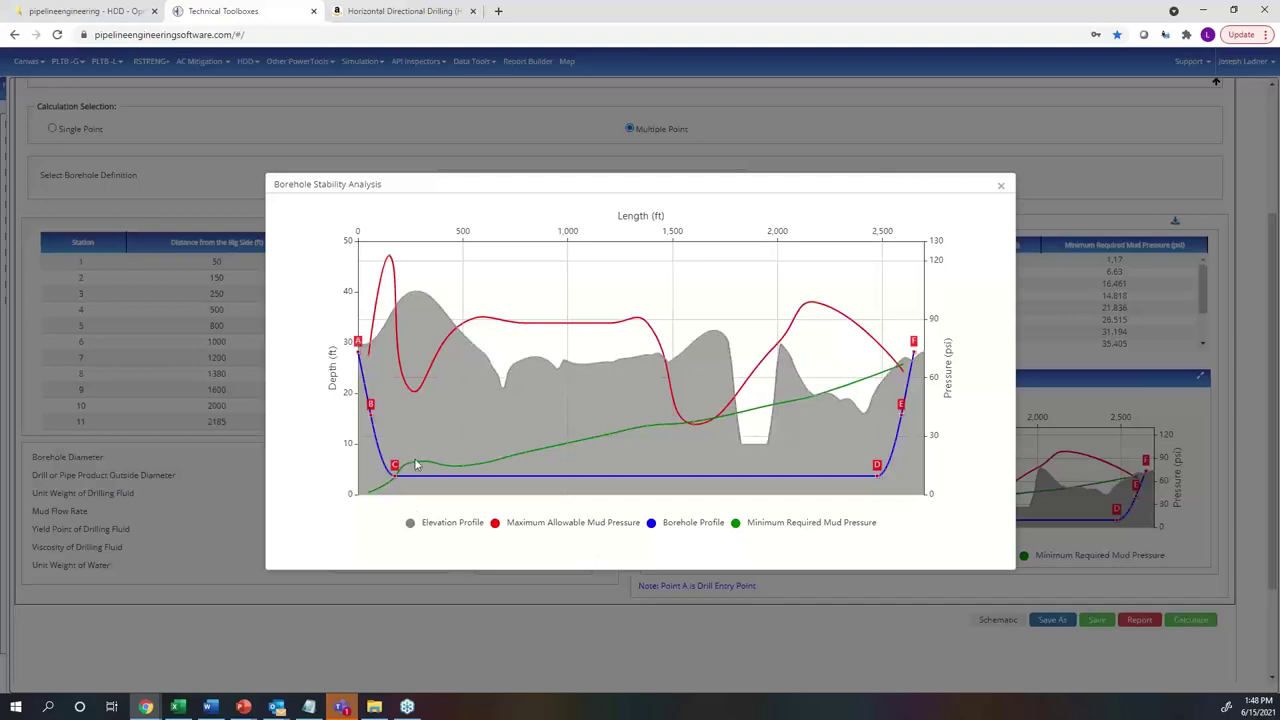
{"action": "left_click", "coordinate": [499, 522]}
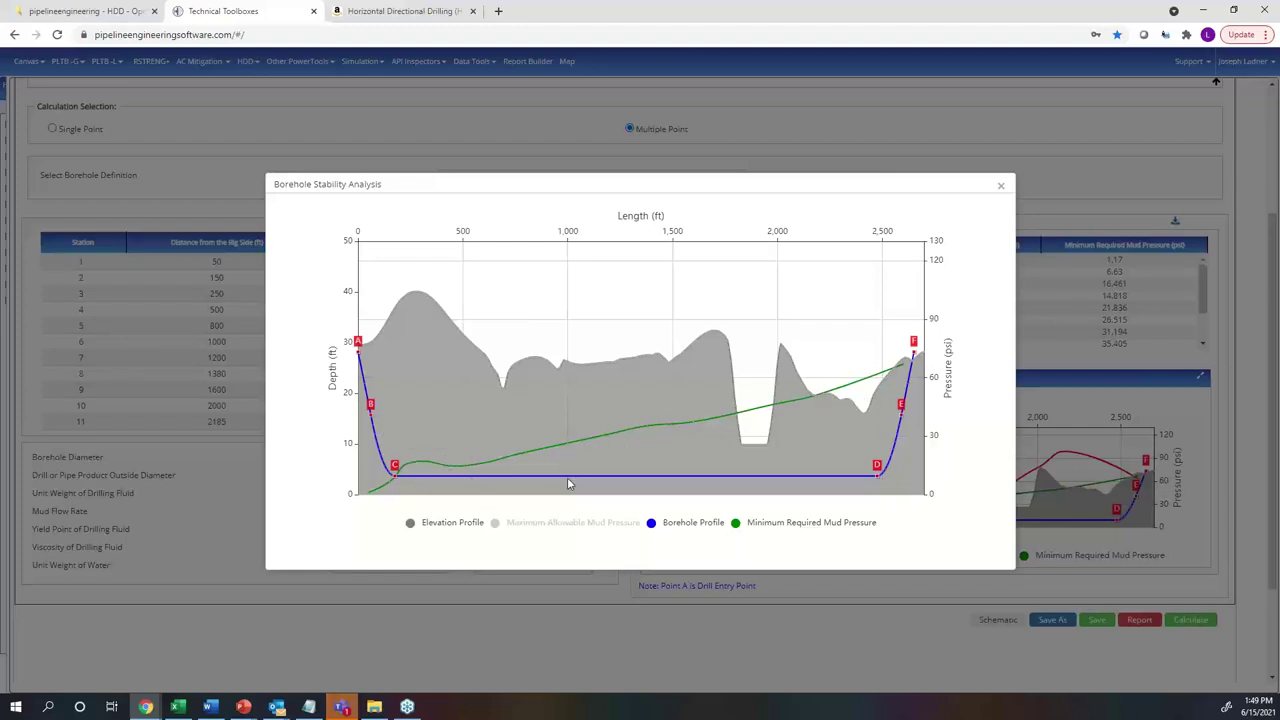
{"action": "left_click", "coordinate": [582, 526]}
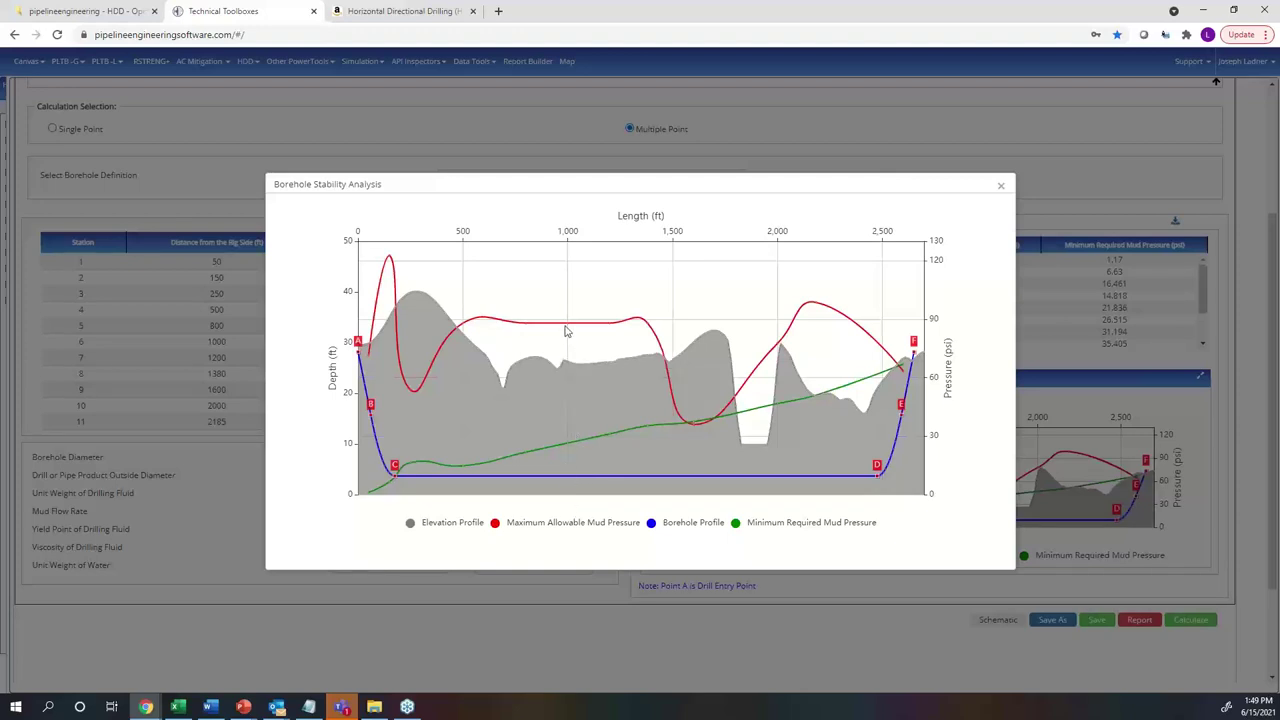
{"action": "mouse_move", "coordinate": [568, 328]}
{"action": "left_click", "coordinate": [1004, 187]}
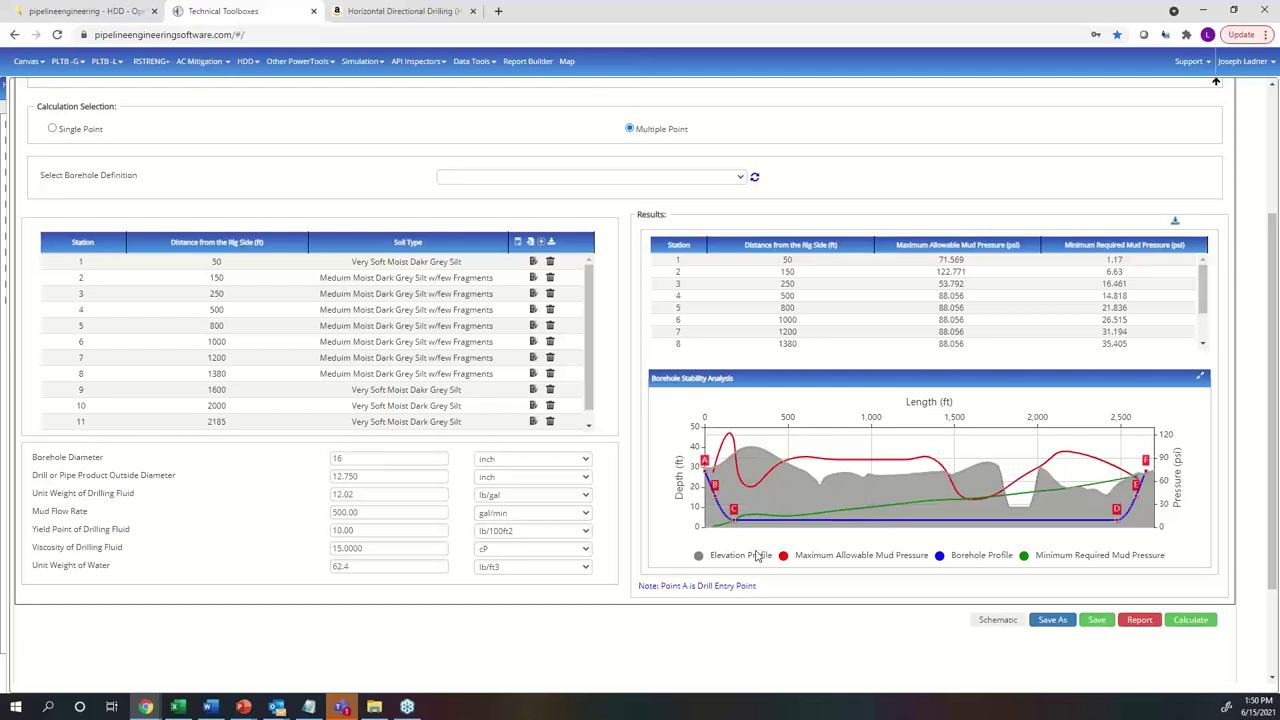
Step: Generate the mud pressure report and review its station inputs, pressure chart and results table
{"action": "left_click", "coordinate": [1142, 624]}
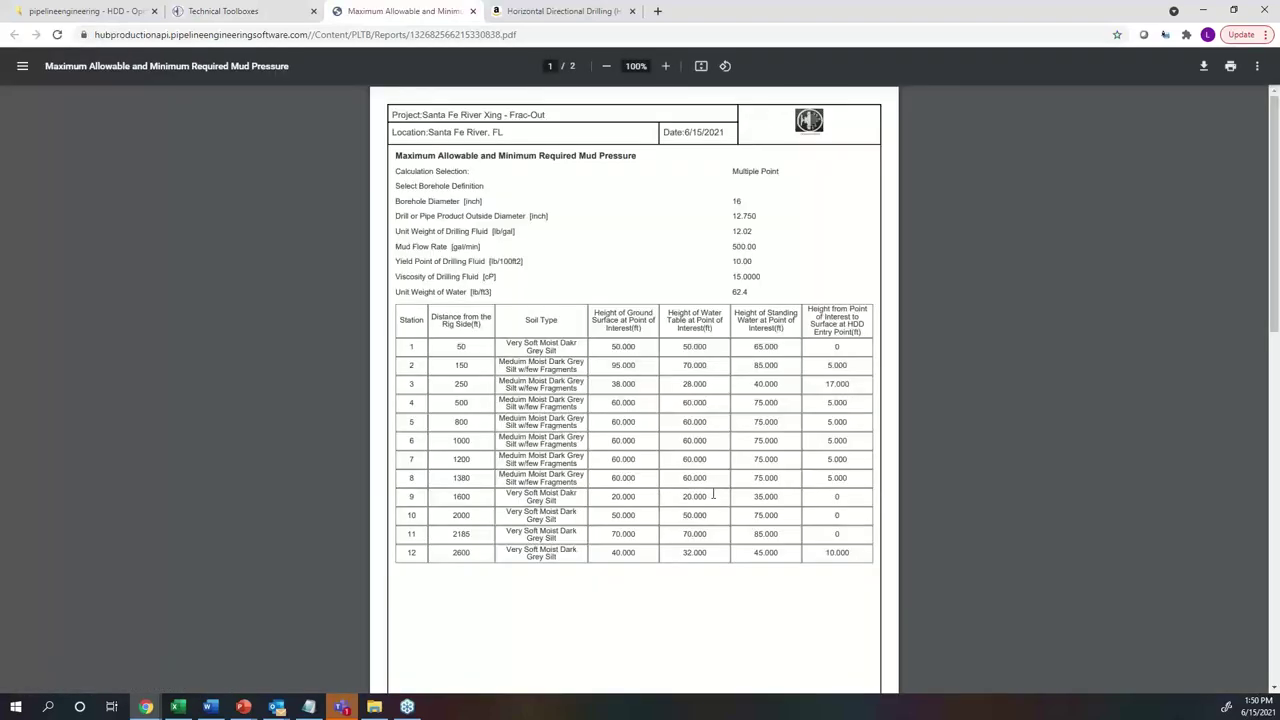
{"action": "scroll", "coordinate": [757, 363], "scroll_direction": "down", "scroll_amount": 4}
{"action": "scroll", "coordinate": [771, 371], "scroll_direction": "up", "scroll_amount": 3}
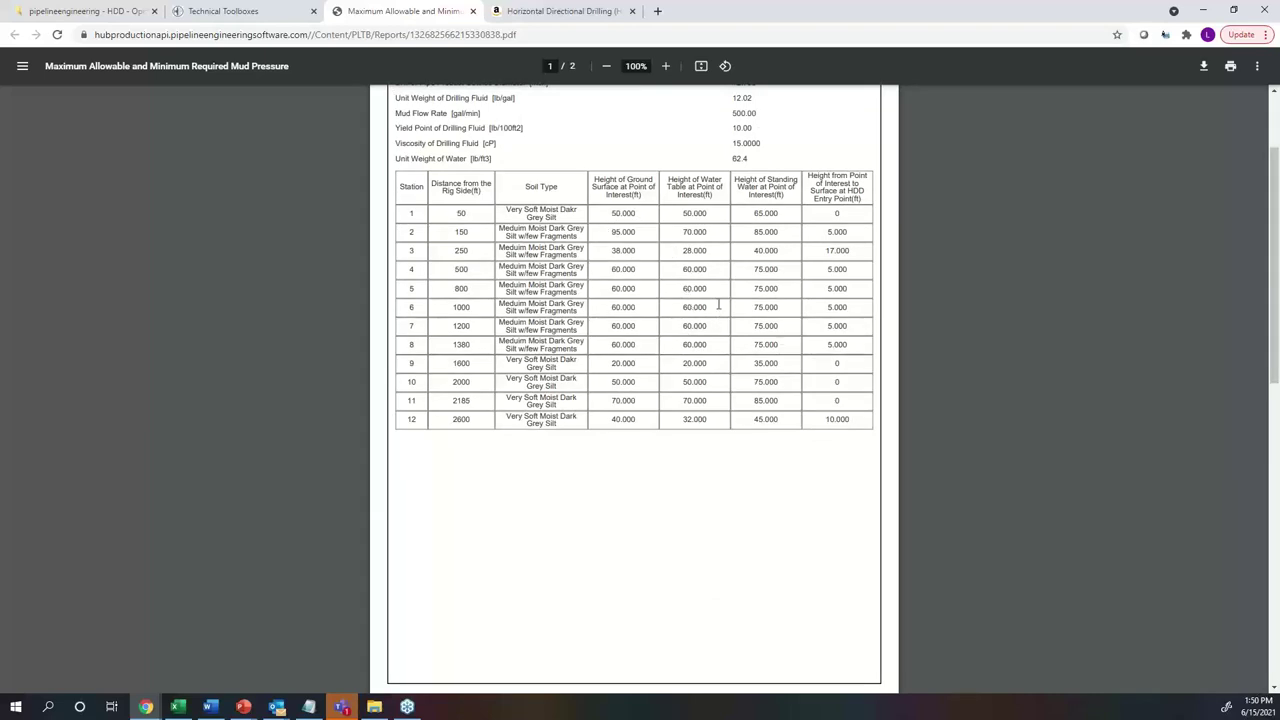
{"action": "scroll", "coordinate": [645, 270], "scroll_direction": "down", "scroll_amount": 5}
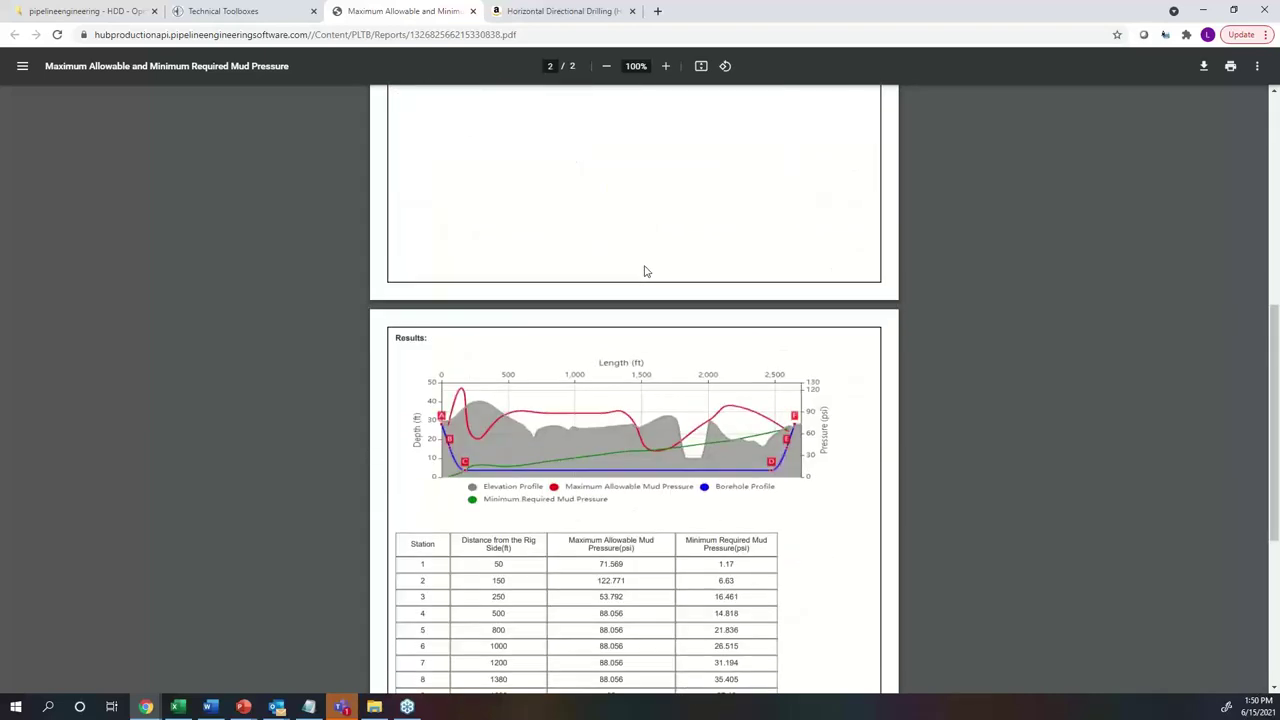
{"action": "scroll", "coordinate": [748, 322], "scroll_direction": "down", "scroll_amount": 2}
{"action": "scroll", "coordinate": [610, 240], "scroll_direction": "up", "scroll_amount": 1}
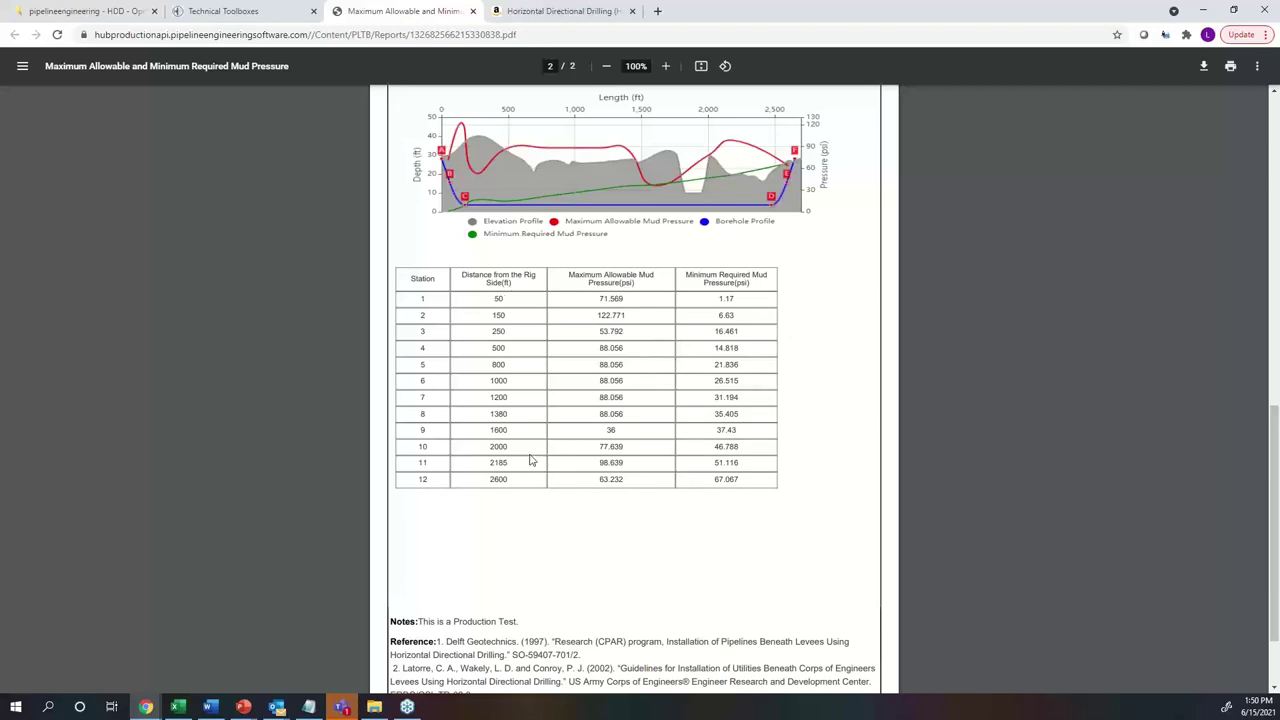
Step: Review the notes and references at the end of the mud pressure report, and close the report
{"action": "scroll", "coordinate": [529, 460], "scroll_direction": "down", "scroll_amount": 2}
{"action": "left_click_drag", "start_coordinate": [480, 600], "coordinate": [748, 582]}
{"action": "left_click", "coordinate": [572, 566]}
{"action": "left_click", "coordinate": [606, 548]}
{"action": "left_click", "coordinate": [692, 605]}
{"action": "scroll", "coordinate": [692, 605], "scroll_direction": "up", "scroll_amount": 15}
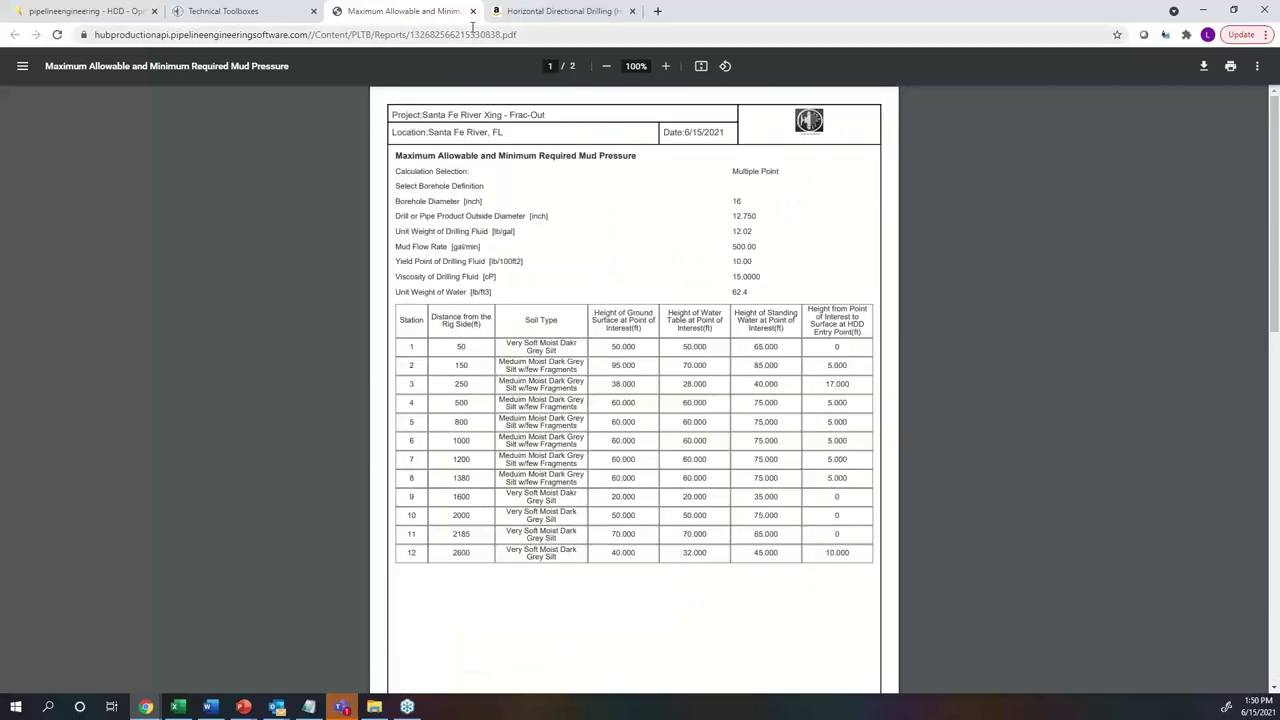
{"action": "left_click", "coordinate": [472, 11]}
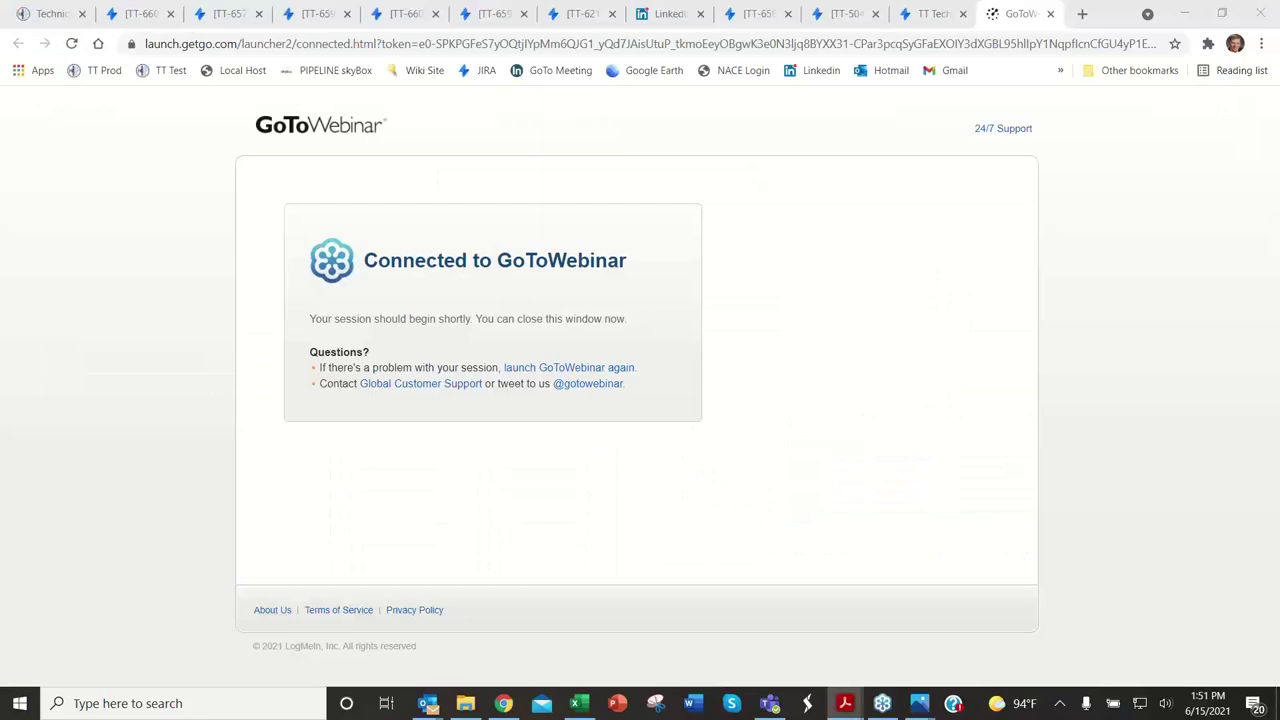
Step: Switch to the G132-16 Design Soil Parameters PDF in Adobe Acrobat Reader, maximize it and collapse the tools pane
{"action": "left_click", "coordinate": [845, 703]}
{"action": "left_click_drag", "start_coordinate": [1088, 98], "coordinate": [1000, 57]}
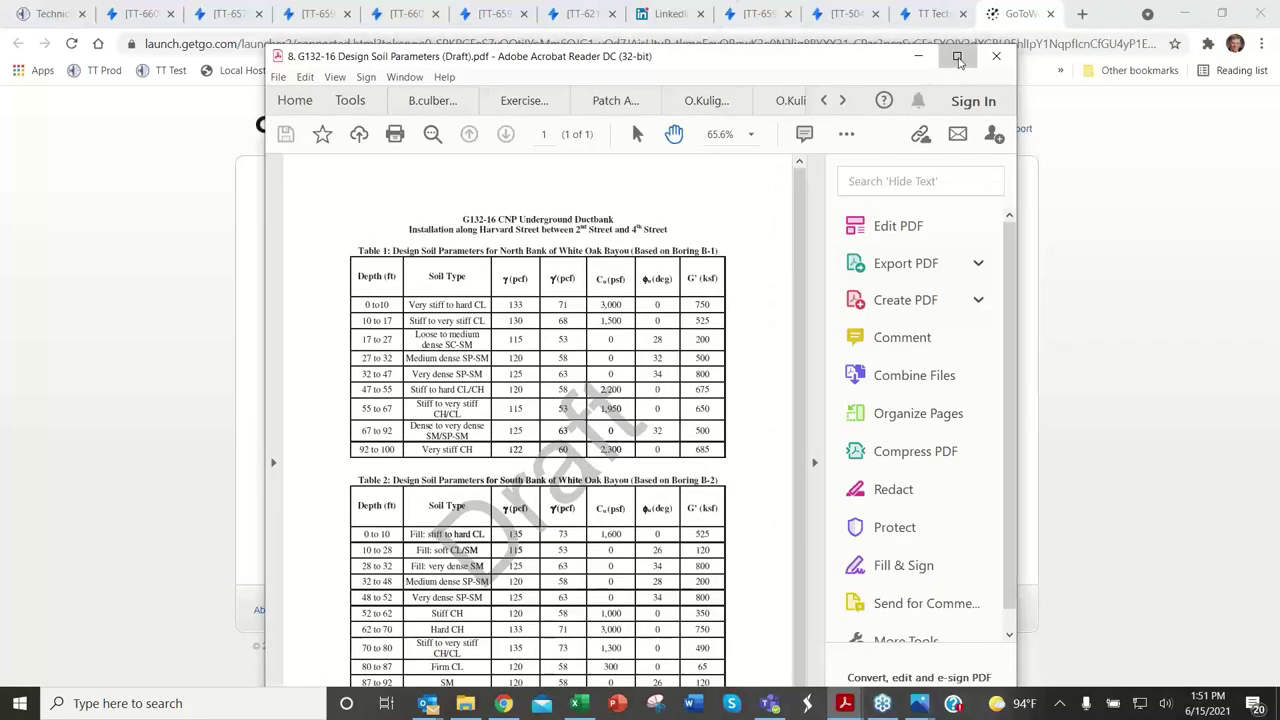
{"action": "left_click", "coordinate": [1037, 57]}
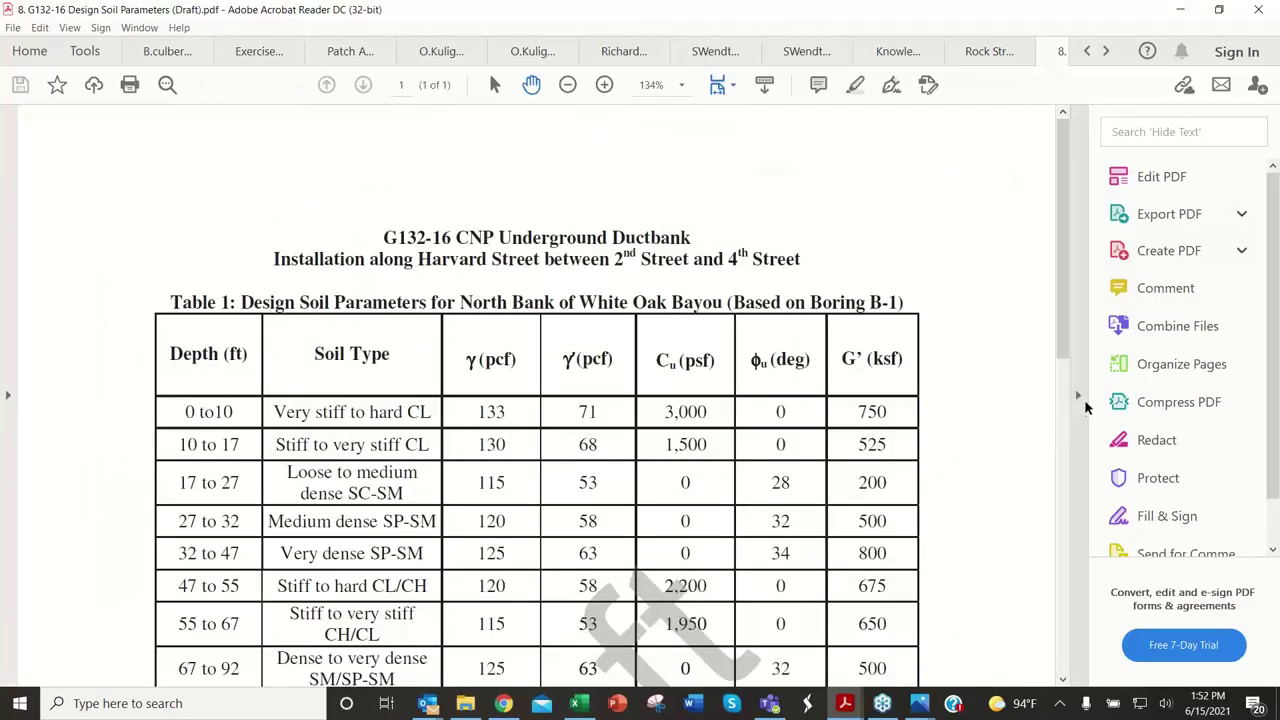
{"action": "left_click", "coordinate": [1080, 397]}
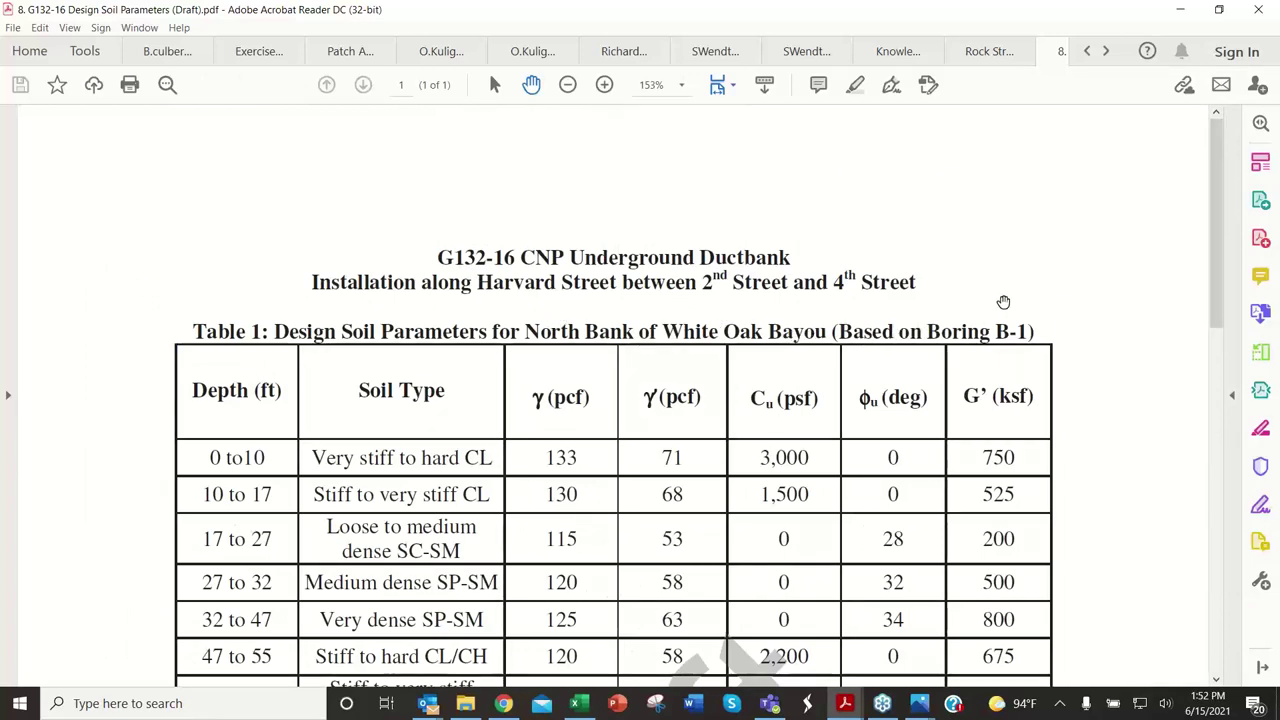
Step: Examine the soil types, unit weights, cohesion, friction angle and shear modulus in Table 1 for the North Bank
{"action": "scroll", "coordinate": [1026, 293], "scroll_direction": "down", "scroll_amount": 2}
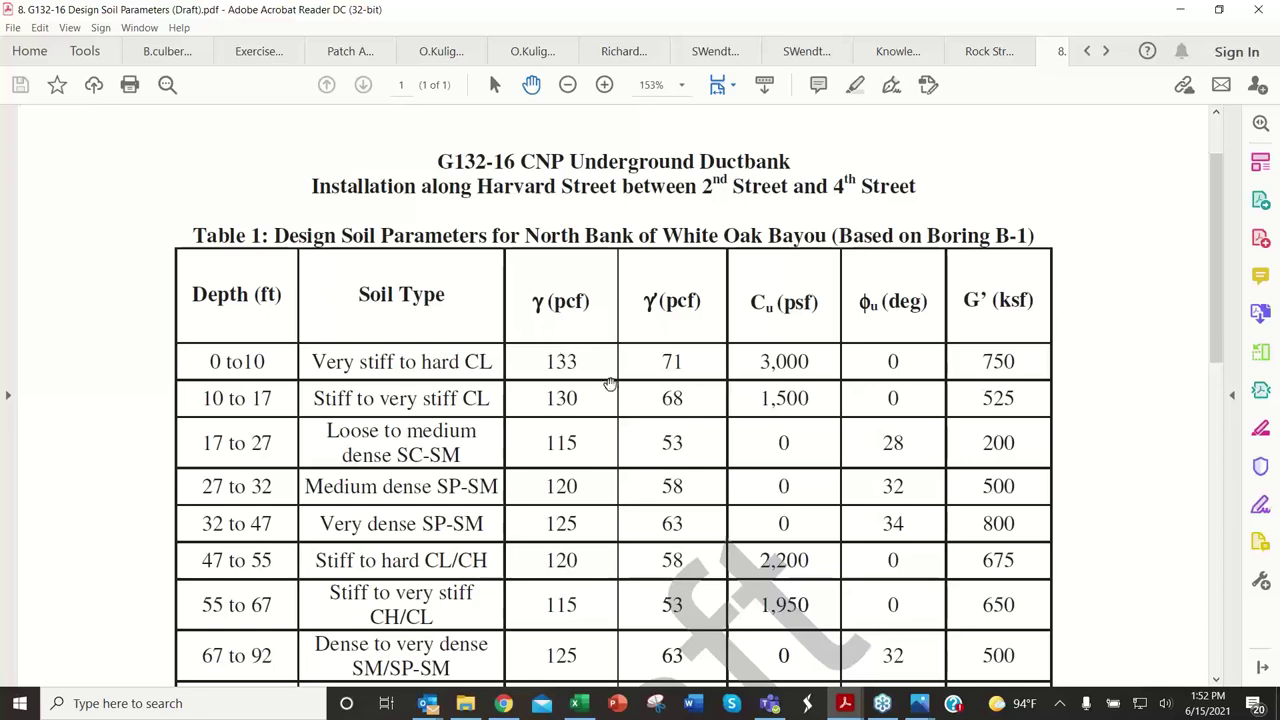
{"action": "scroll", "coordinate": [284, 382], "scroll_direction": "down", "scroll_amount": 1}
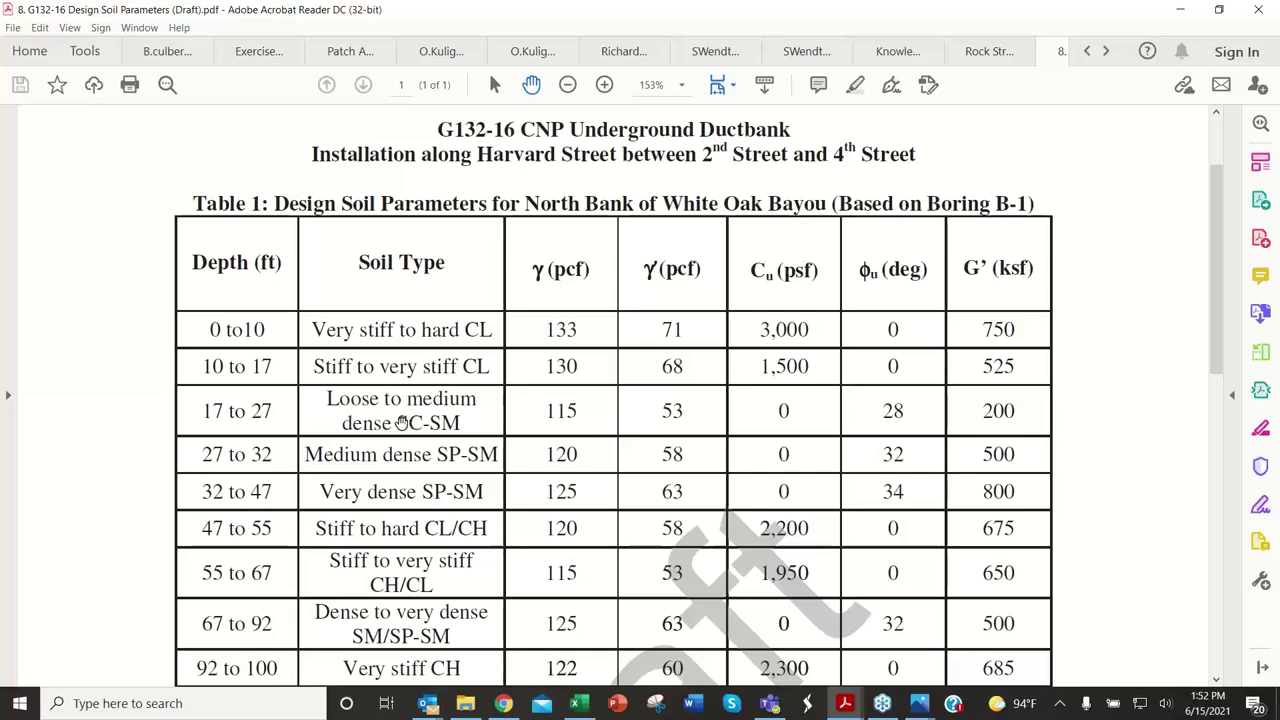
{"action": "scroll", "coordinate": [405, 414], "scroll_direction": "down", "scroll_amount": 1}
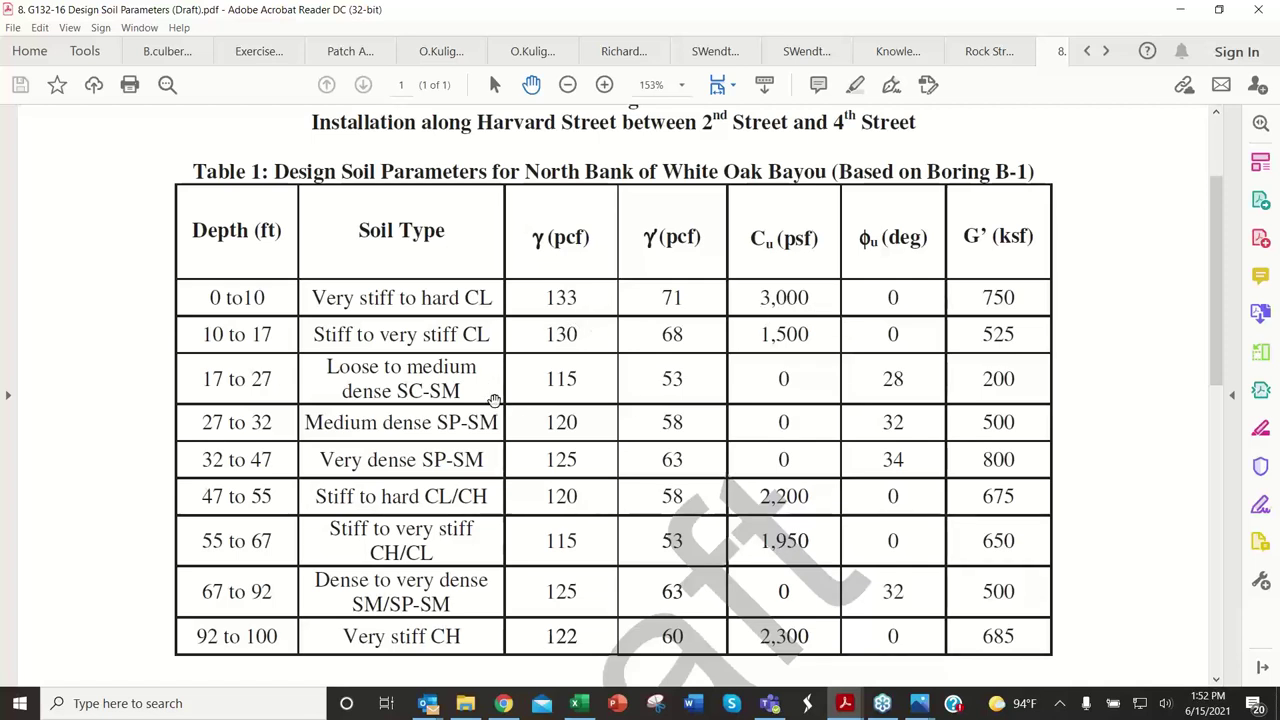
{"action": "scroll", "coordinate": [429, 415], "scroll_direction": "down", "scroll_amount": 2}
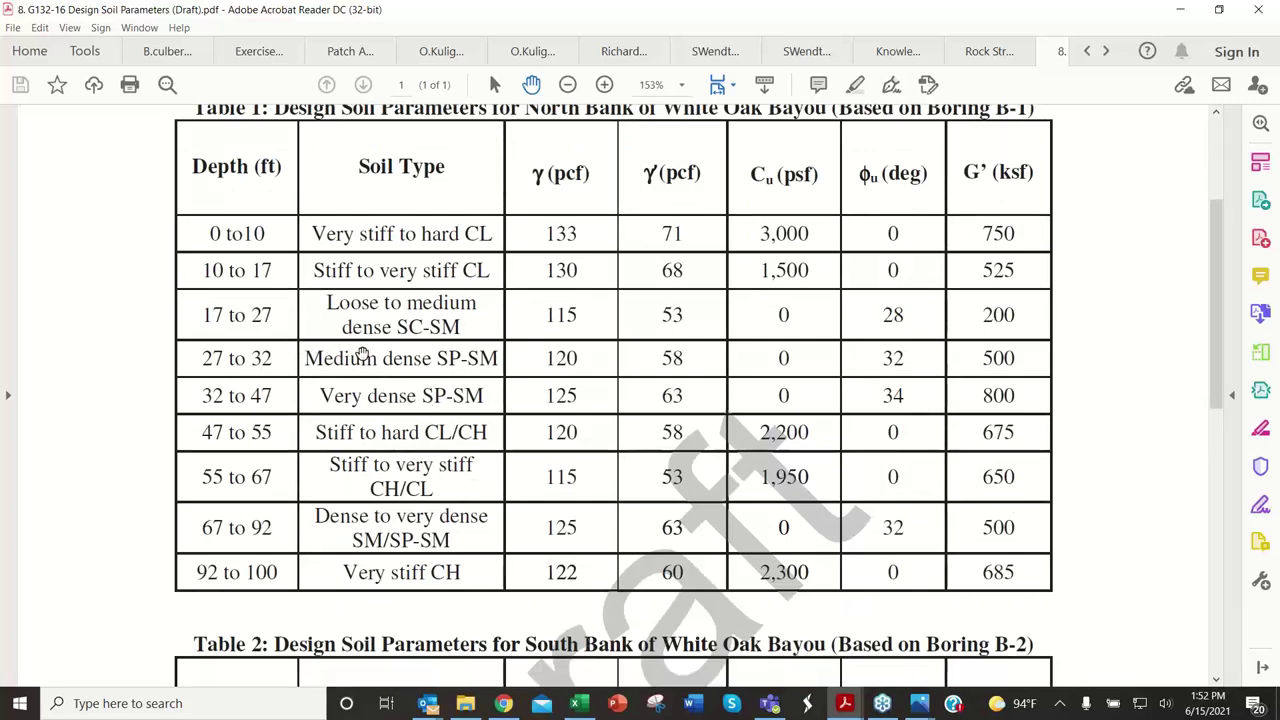
{"action": "scroll", "coordinate": [361, 354], "scroll_direction": "down", "scroll_amount": 1}
{"action": "scroll", "coordinate": [361, 354], "scroll_direction": "down", "scroll_amount": 1}
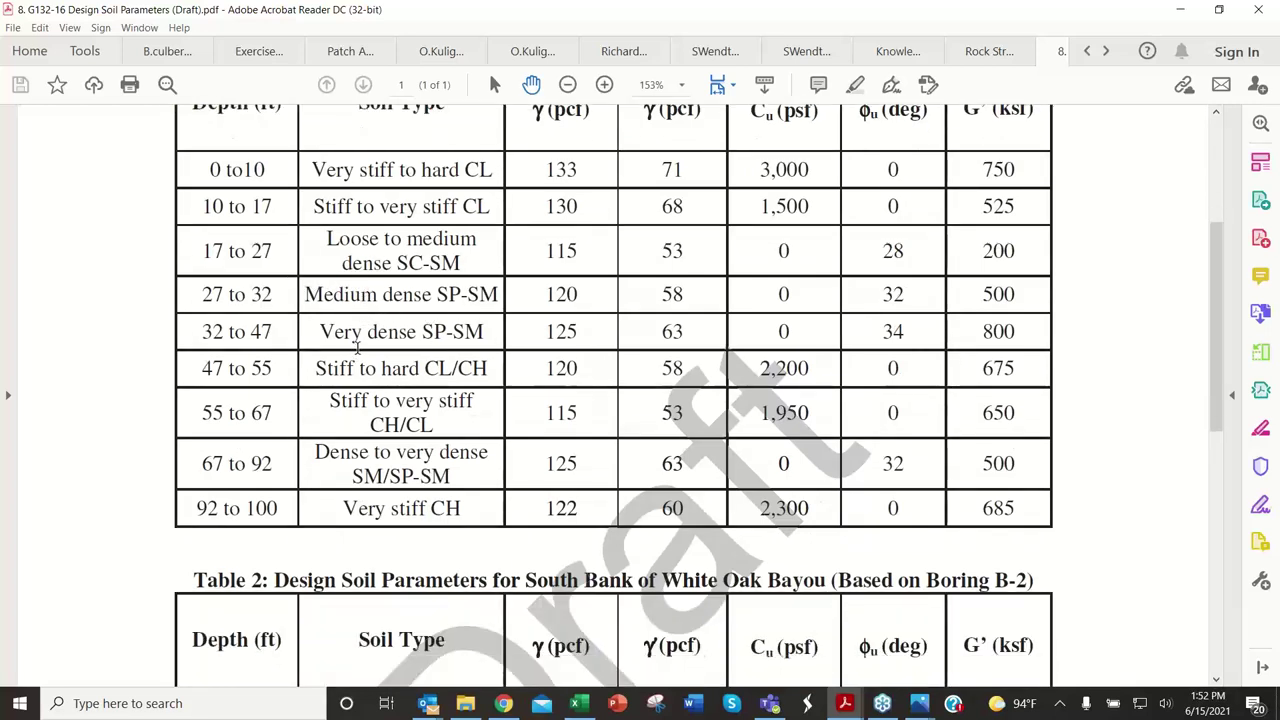
{"action": "scroll", "coordinate": [357, 346], "scroll_direction": "down", "scroll_amount": 1}
{"action": "scroll", "coordinate": [355, 338], "scroll_direction": "down", "scroll_amount": 1}
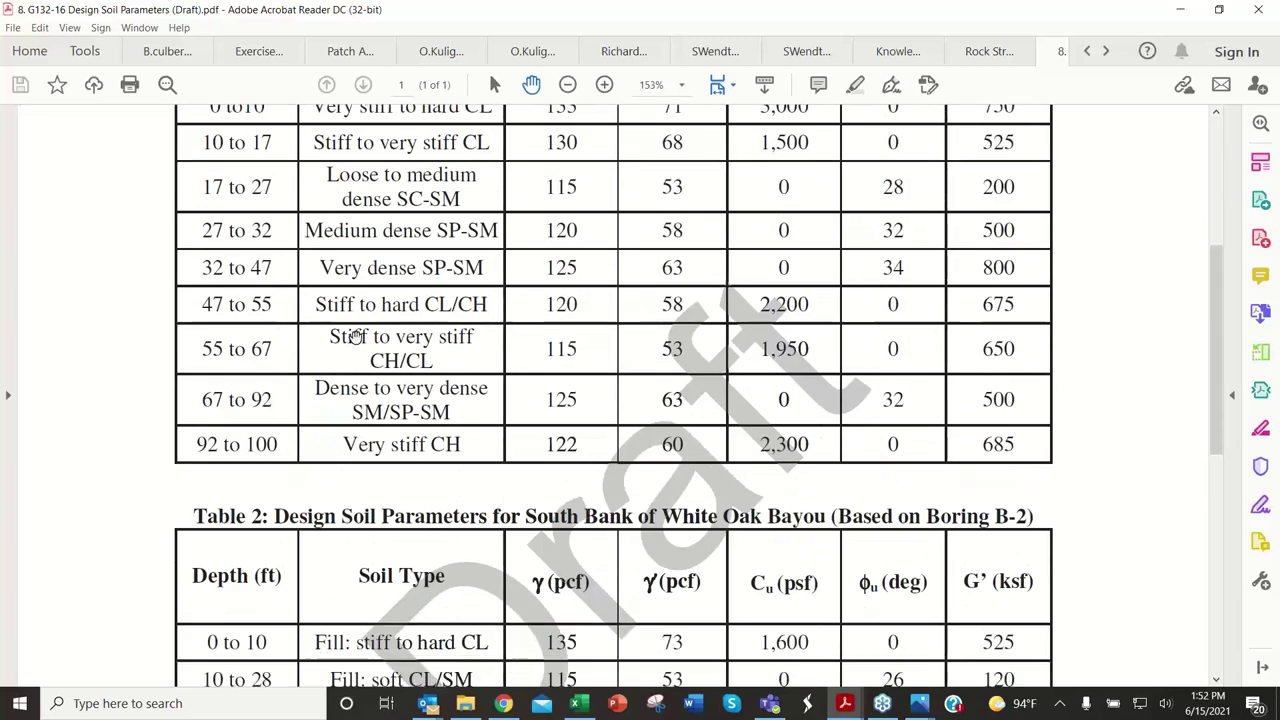
{"action": "scroll", "coordinate": [355, 337], "scroll_direction": "down", "scroll_amount": 3}
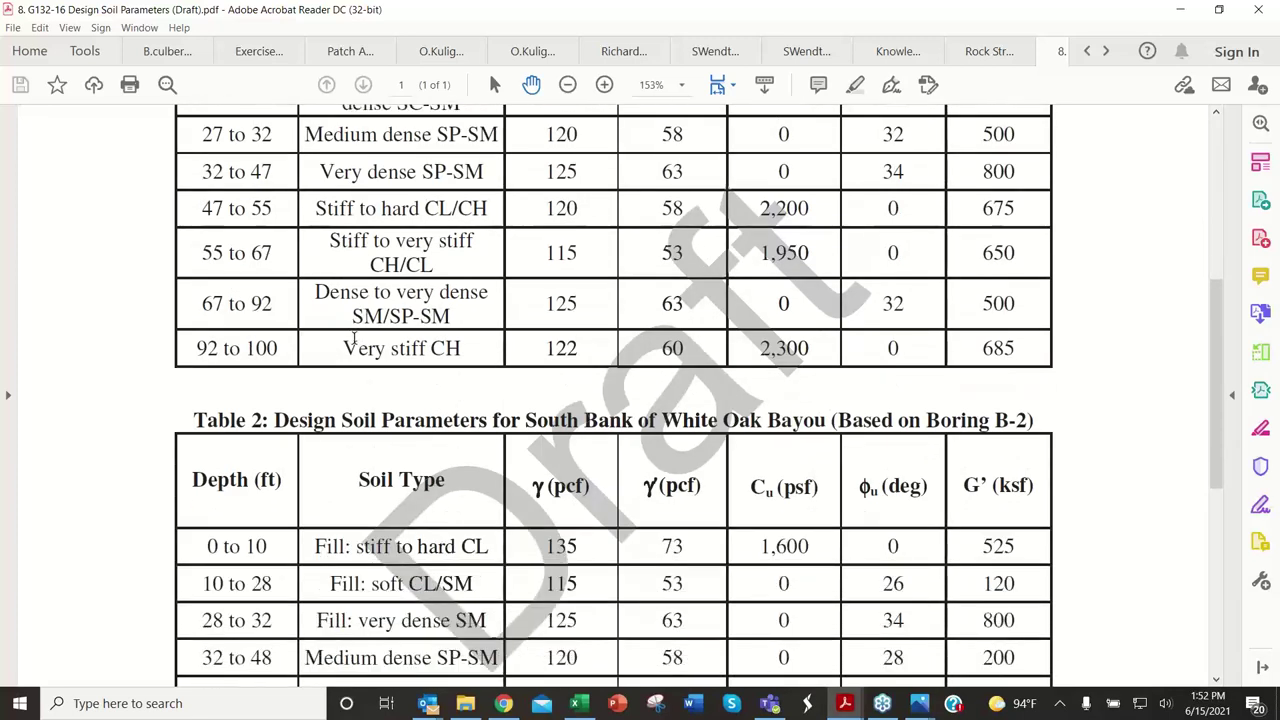
Step: Examine the Table 2 soil parameters for the South Bank and the explanatory notes, and return to the start of the document
{"action": "scroll", "coordinate": [354, 338], "scroll_direction": "down", "scroll_amount": 1}
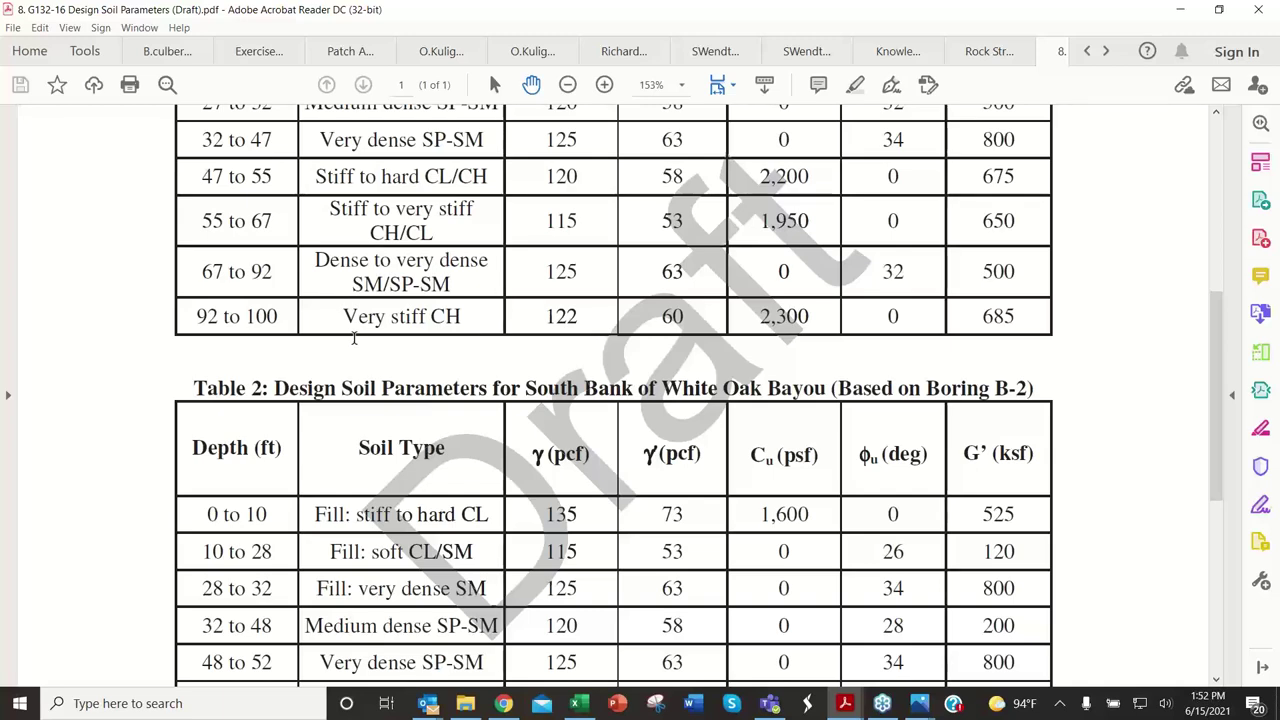
{"action": "scroll", "coordinate": [519, 458], "scroll_direction": "down", "scroll_amount": 1}
{"action": "scroll", "coordinate": [519, 458], "scroll_direction": "down", "scroll_amount": 4}
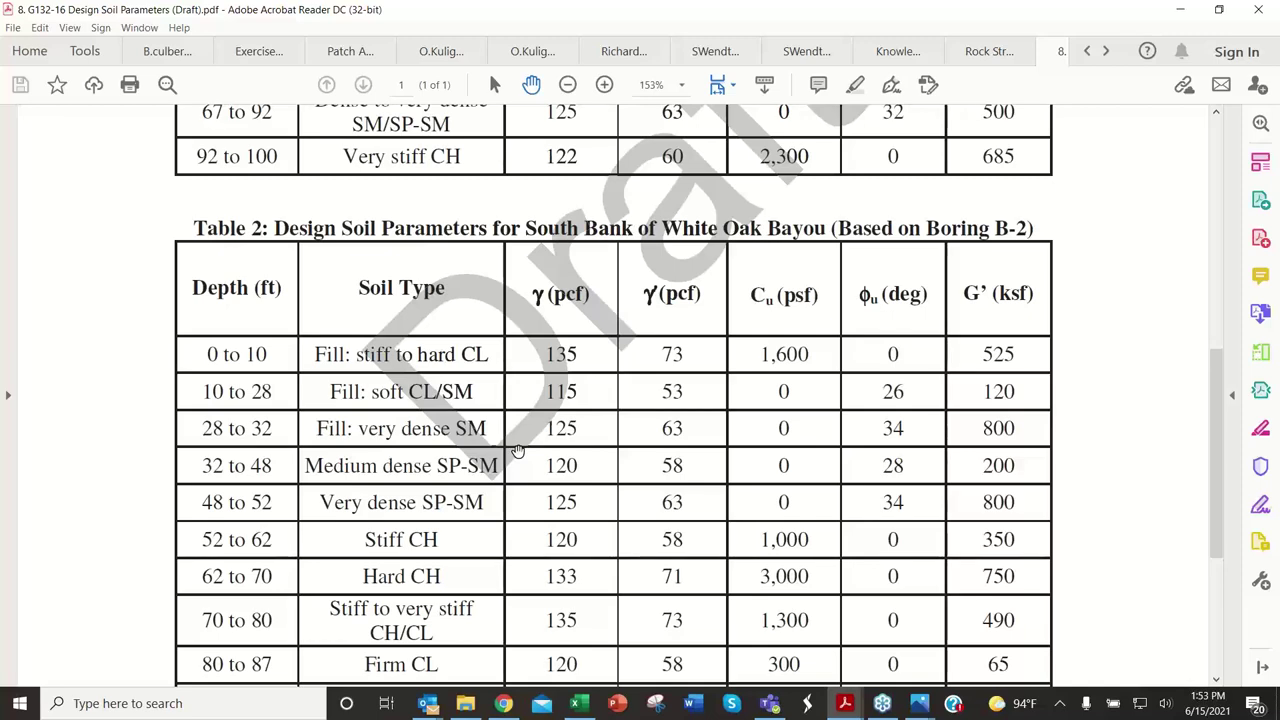
{"action": "scroll", "coordinate": [488, 490], "scroll_direction": "down", "scroll_amount": 3}
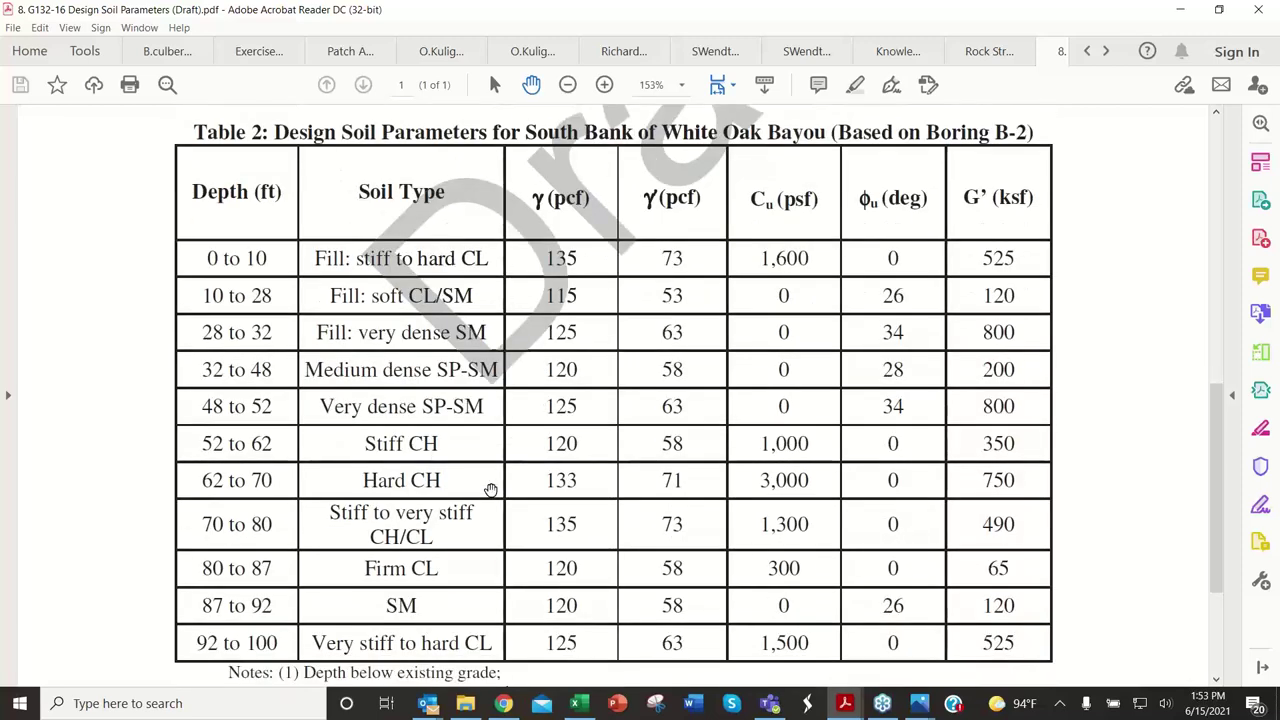
{"action": "scroll", "coordinate": [491, 490], "scroll_direction": "down", "scroll_amount": 2}
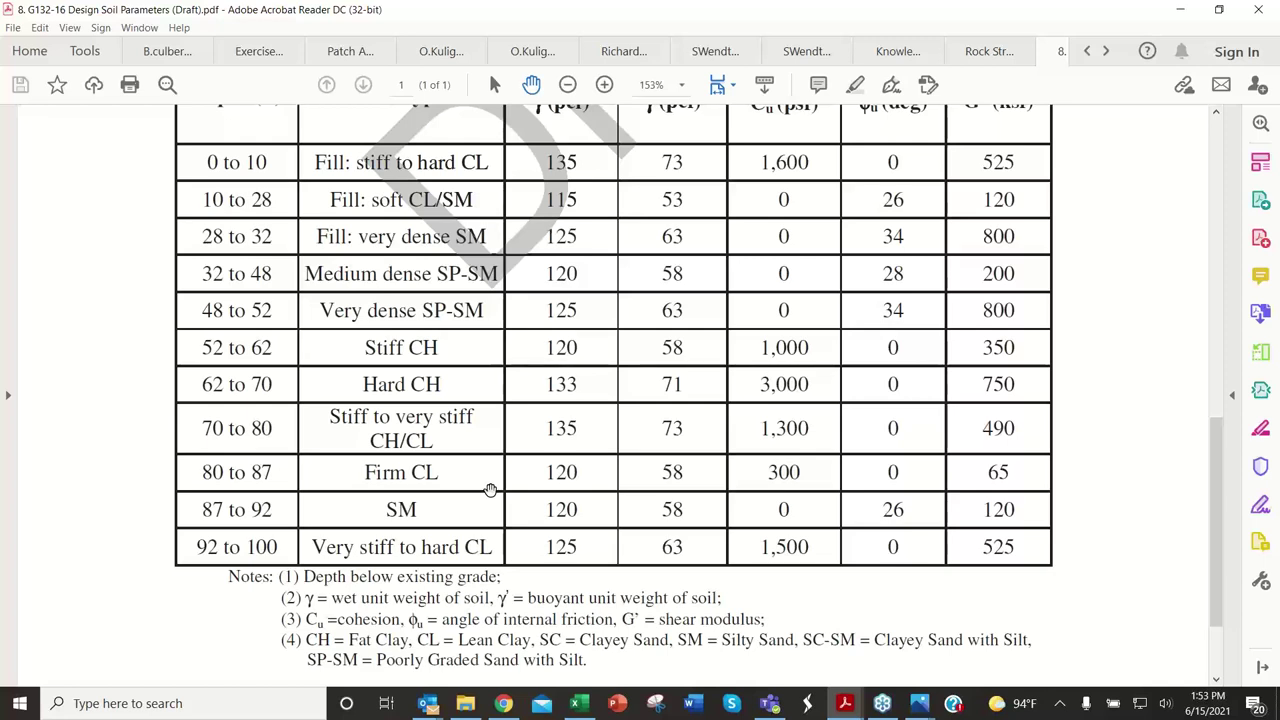
{"action": "scroll", "coordinate": [490, 489], "scroll_direction": "up", "scroll_amount": 4}
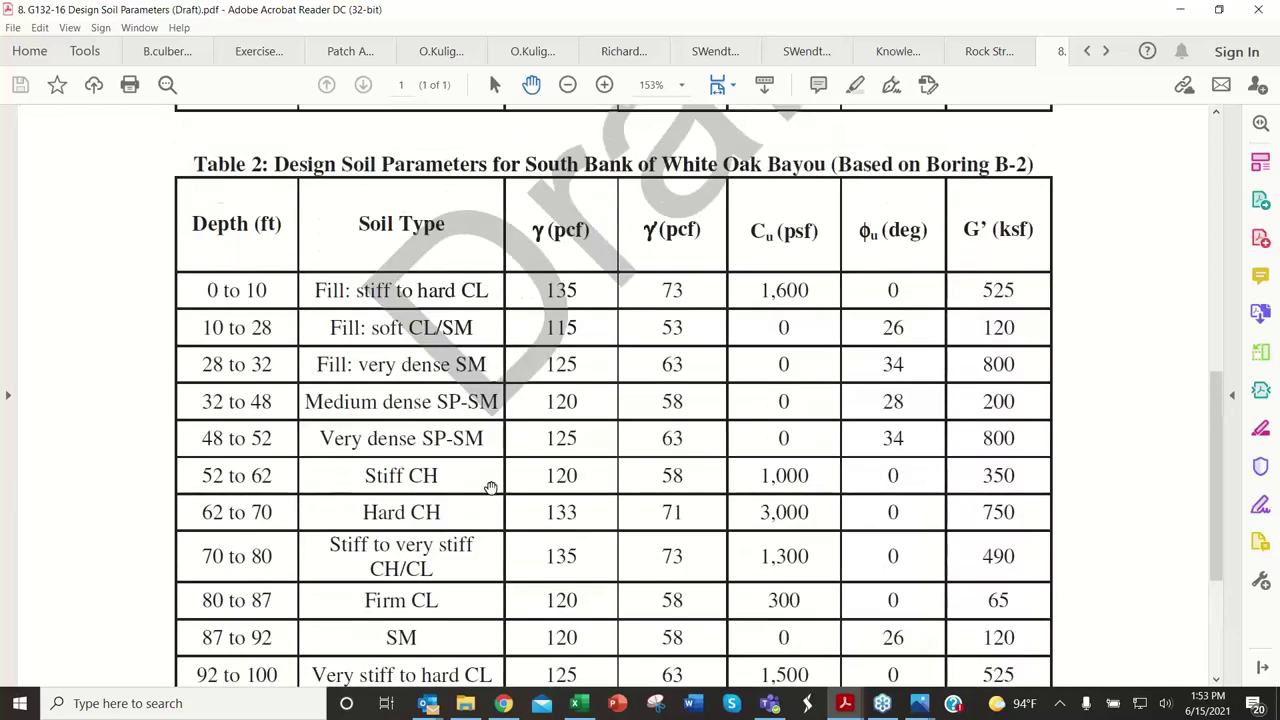
{"action": "scroll", "coordinate": [490, 489], "scroll_direction": "up", "scroll_amount": 11}
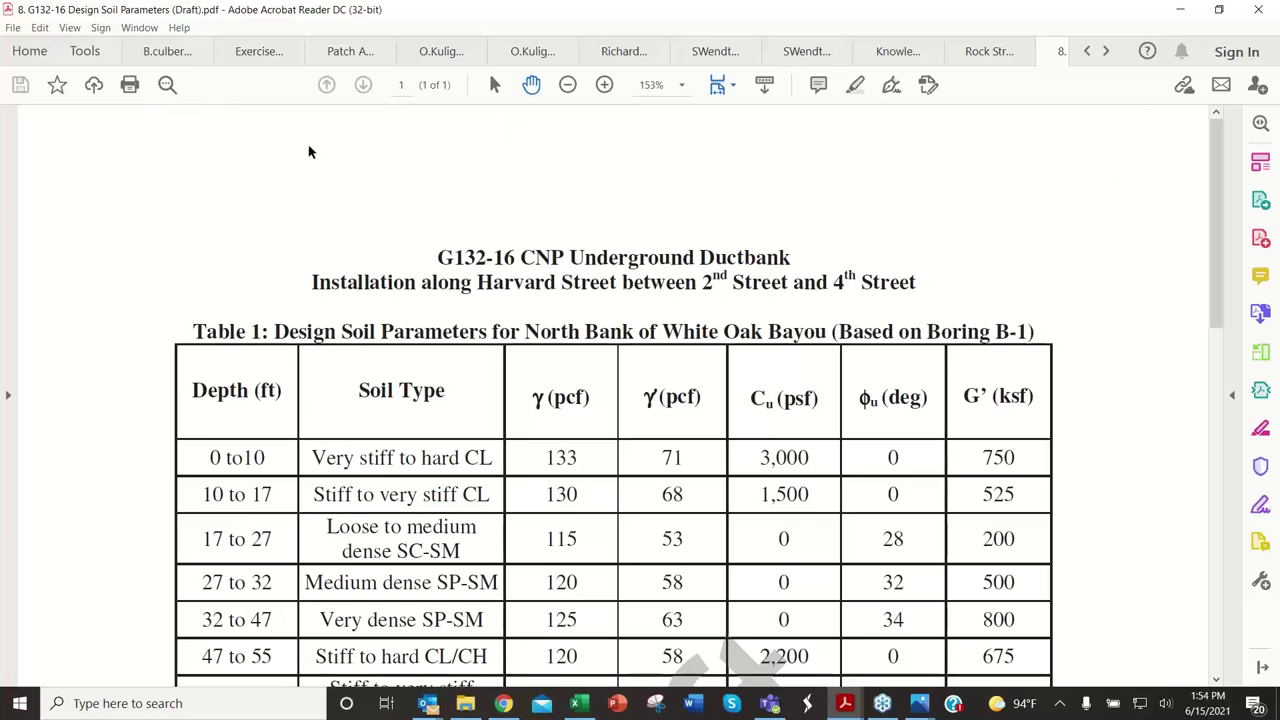
Step: Minimize the PDF, switch to Technical Toolboxes in the browser and review the Denver H20 X-ing mud pressure inputs and results
{"action": "left_click", "coordinate": [1180, 9]}
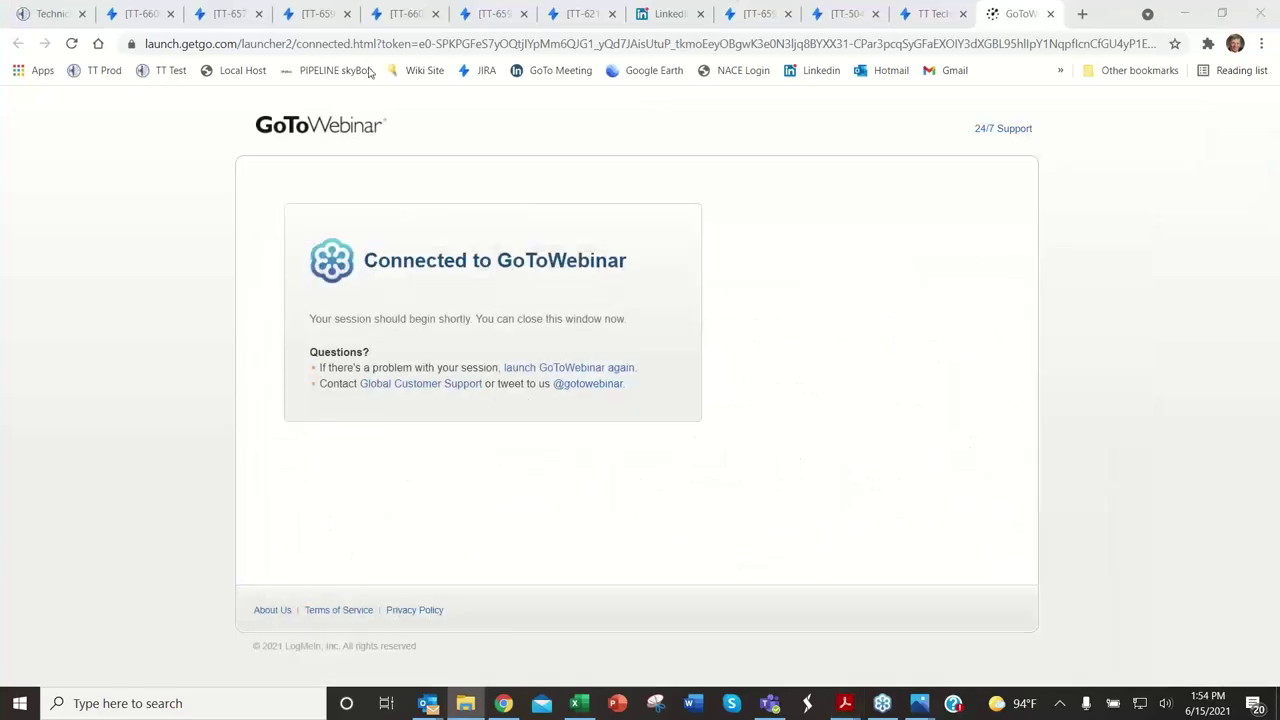
{"action": "left_click", "coordinate": [72, 24]}
{"action": "scroll", "coordinate": [840, 295], "scroll_direction": "down", "scroll_amount": 2}
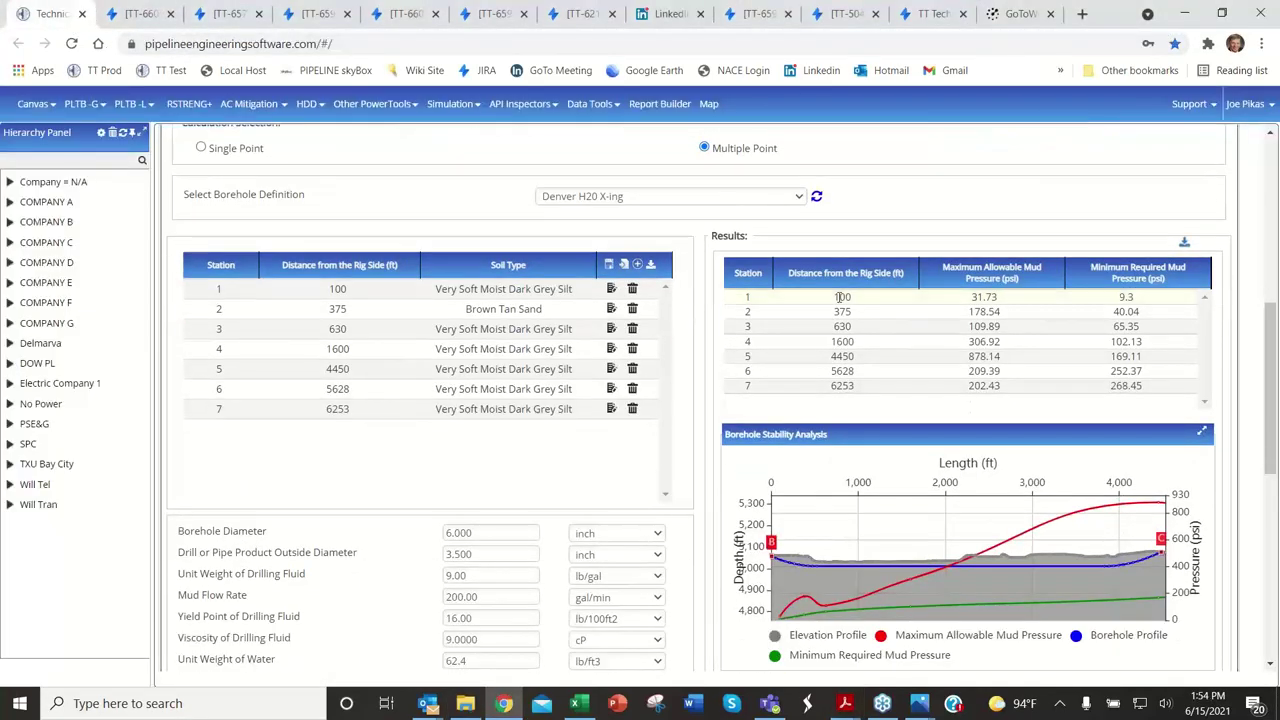
{"action": "scroll", "coordinate": [840, 295], "scroll_direction": "down", "scroll_amount": 2}
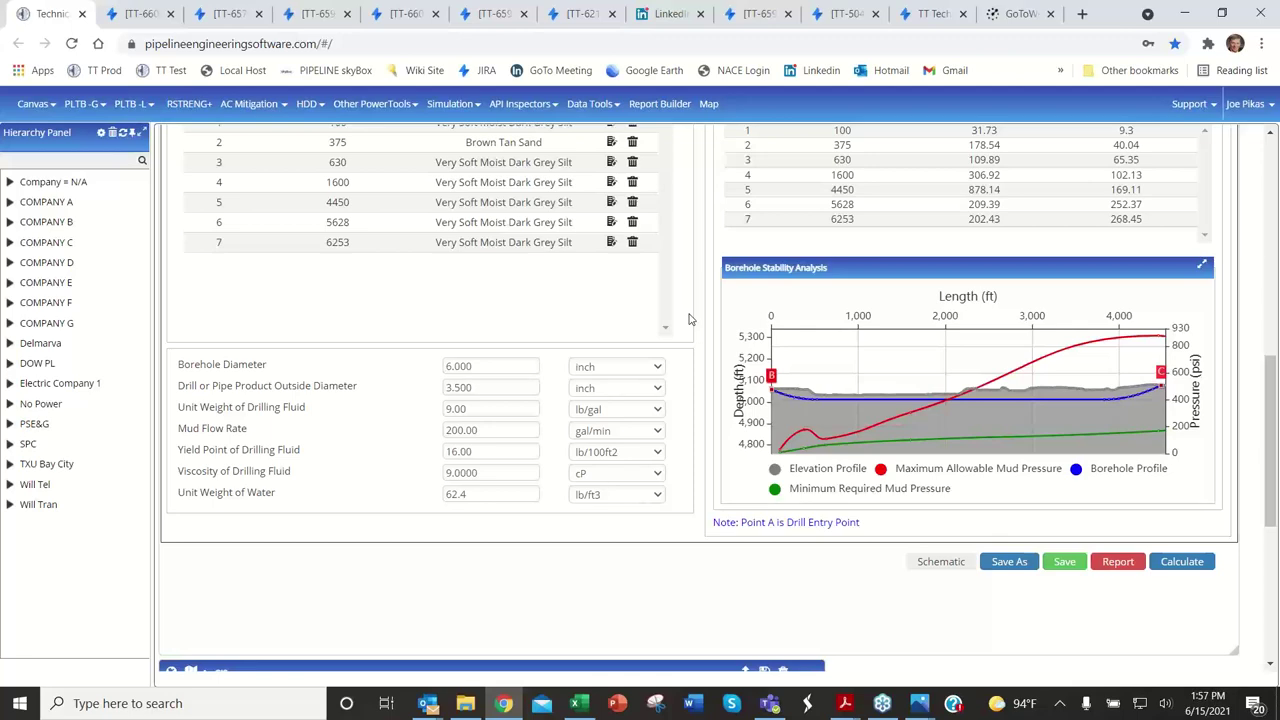
Step: Open the Pull Load and Maximum Allowable Pull Force inputs for the steel Rahway River crossing and check the selectable pipe types
{"action": "scroll", "coordinate": [672, 287], "scroll_direction": "up", "scroll_amount": 2}
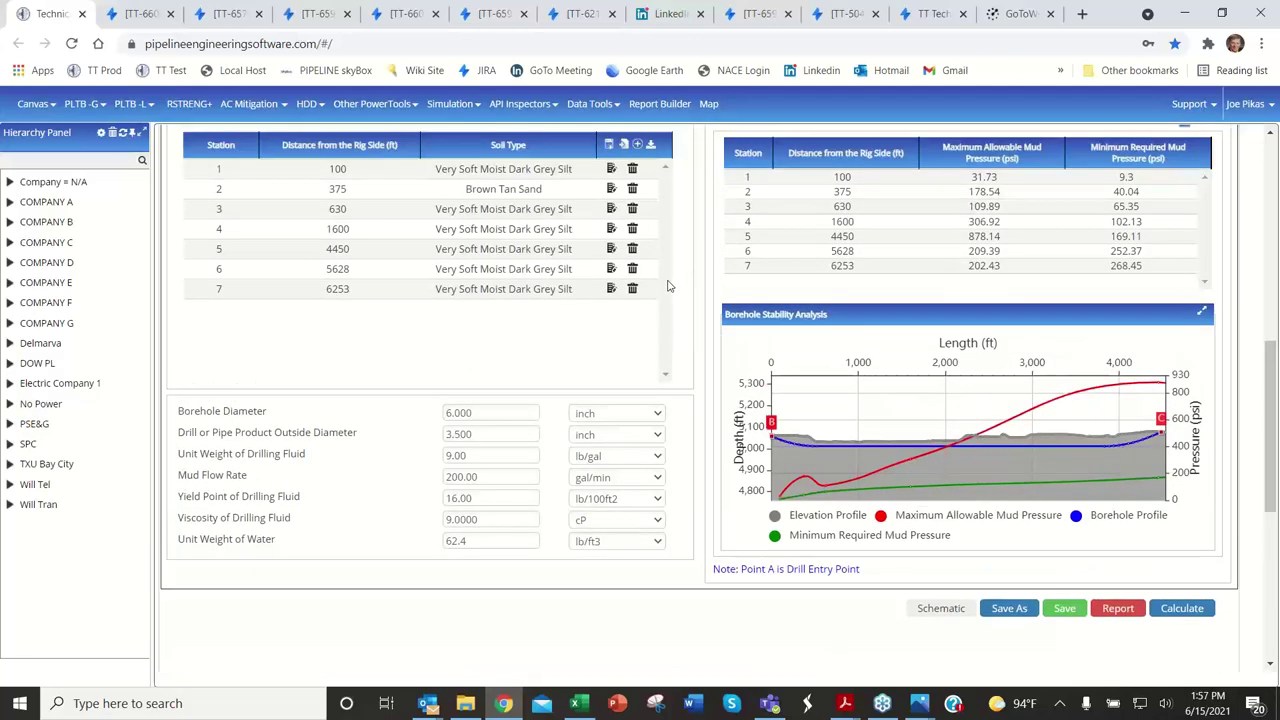
{"action": "scroll", "coordinate": [620, 318], "scroll_direction": "up", "scroll_amount": 2}
{"action": "scroll", "coordinate": [615, 317], "scroll_direction": "up", "scroll_amount": 4}
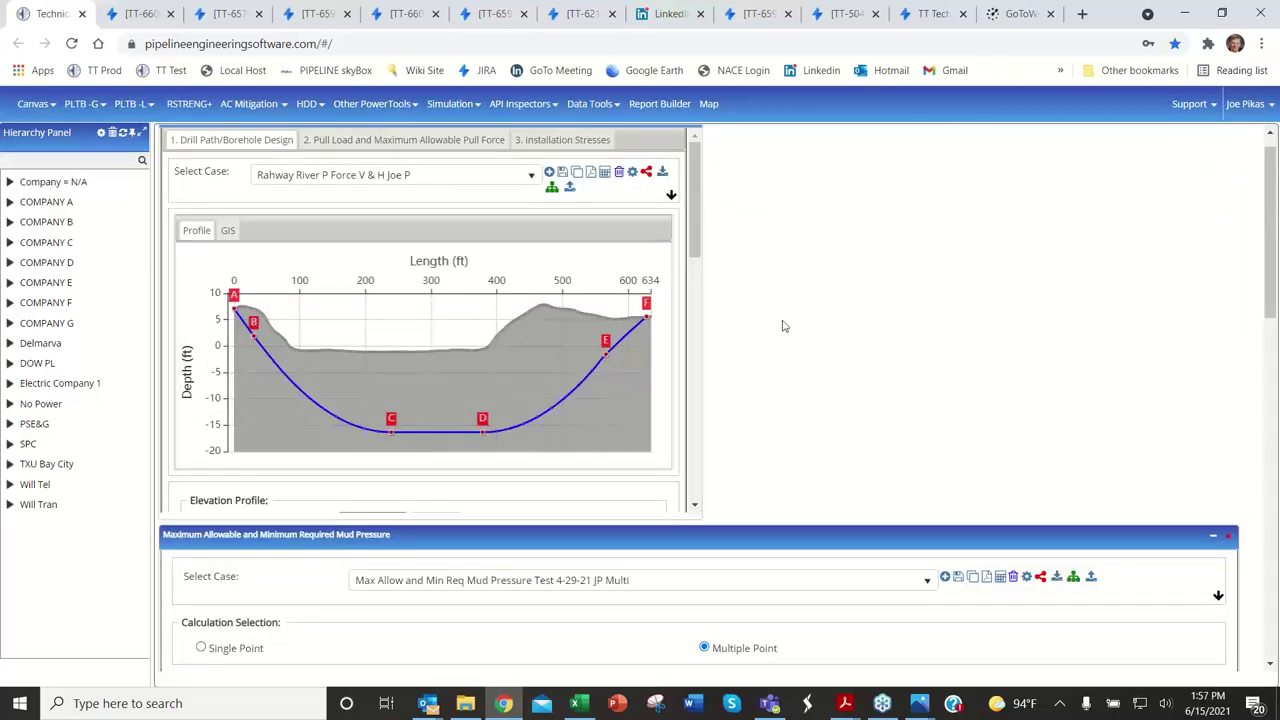
{"action": "left_click", "coordinate": [376, 143]}
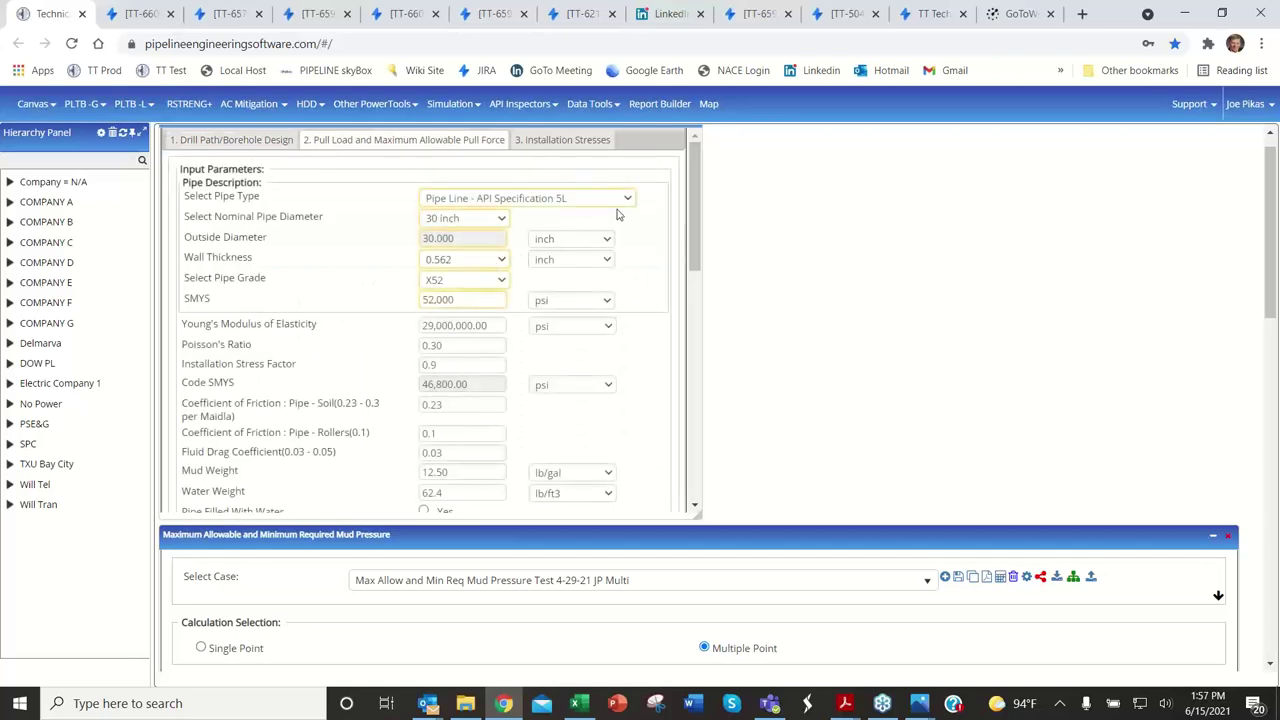
{"action": "left_click", "coordinate": [628, 200]}
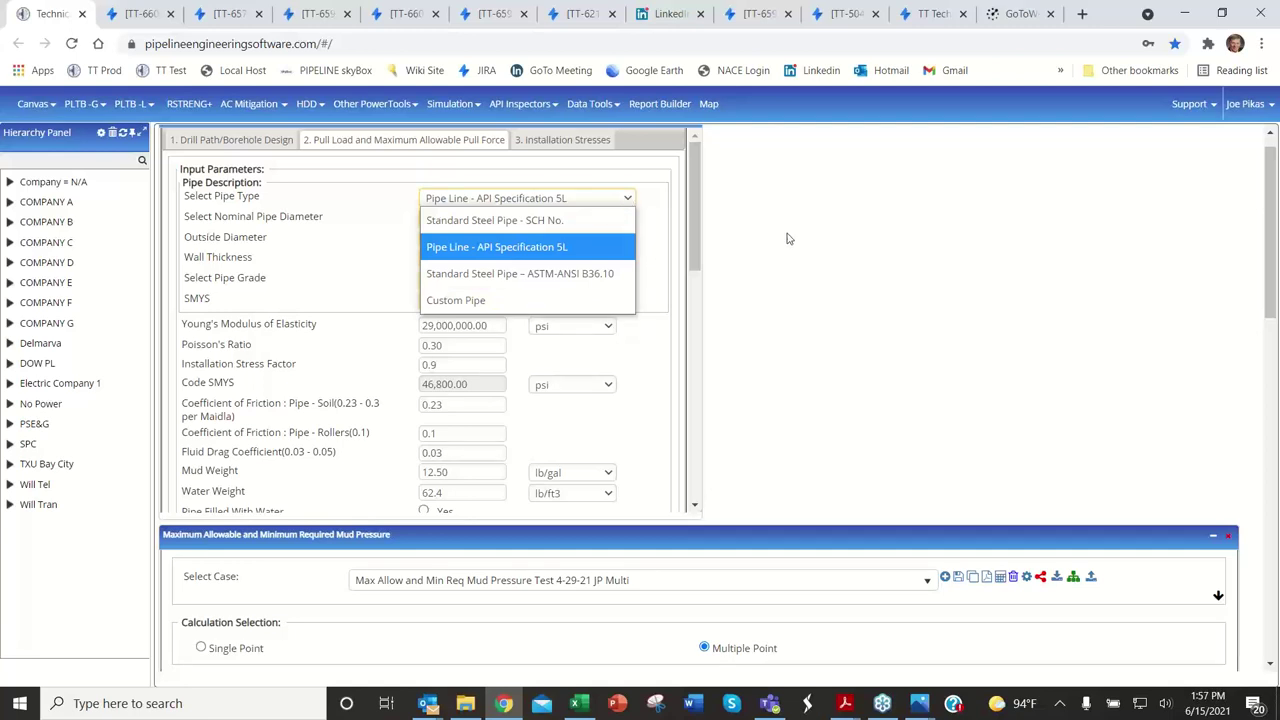
{"action": "mouse_move", "coordinate": [308, 106]}
{"action": "mouse_move", "coordinate": [321, 152]}
{"action": "mouse_move", "coordinate": [330, 187]}
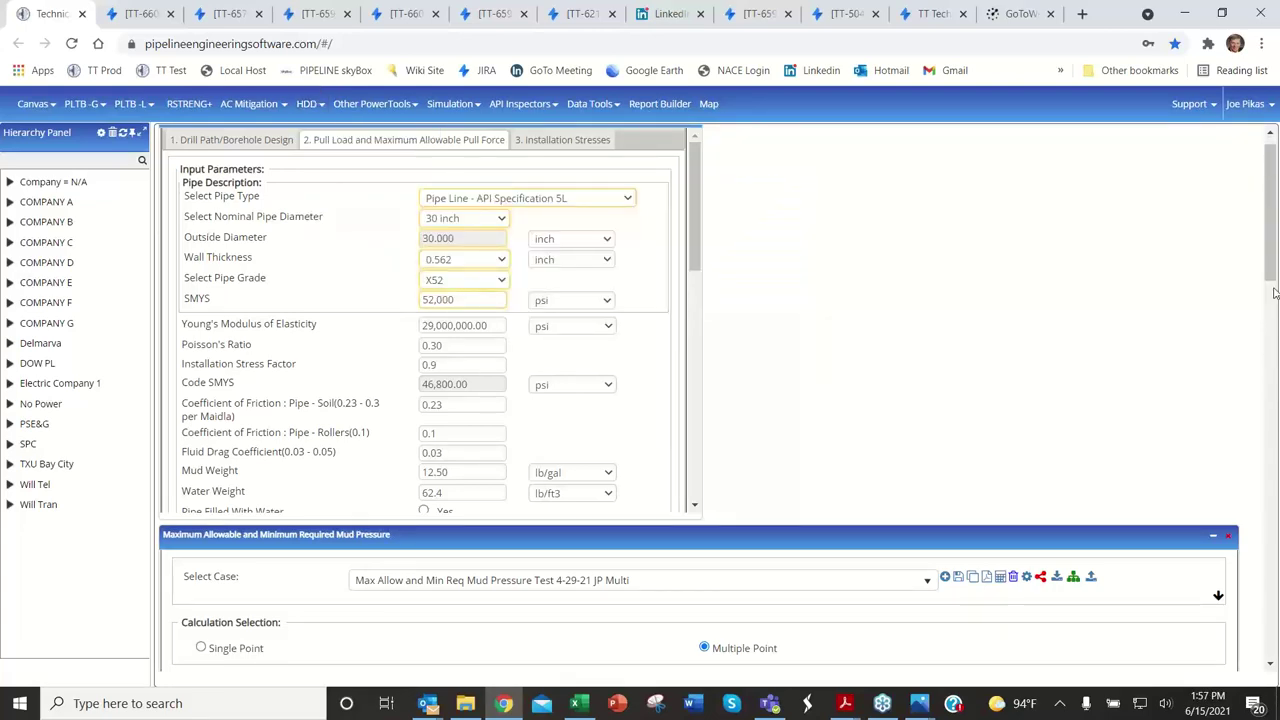
Step: Show the PE Pipe module's pull load inputs in a wider panel and set the pipe type to Custom Pipe
{"action": "scroll", "coordinate": [1262, 343], "scroll_direction": "down", "scroll_amount": 15}
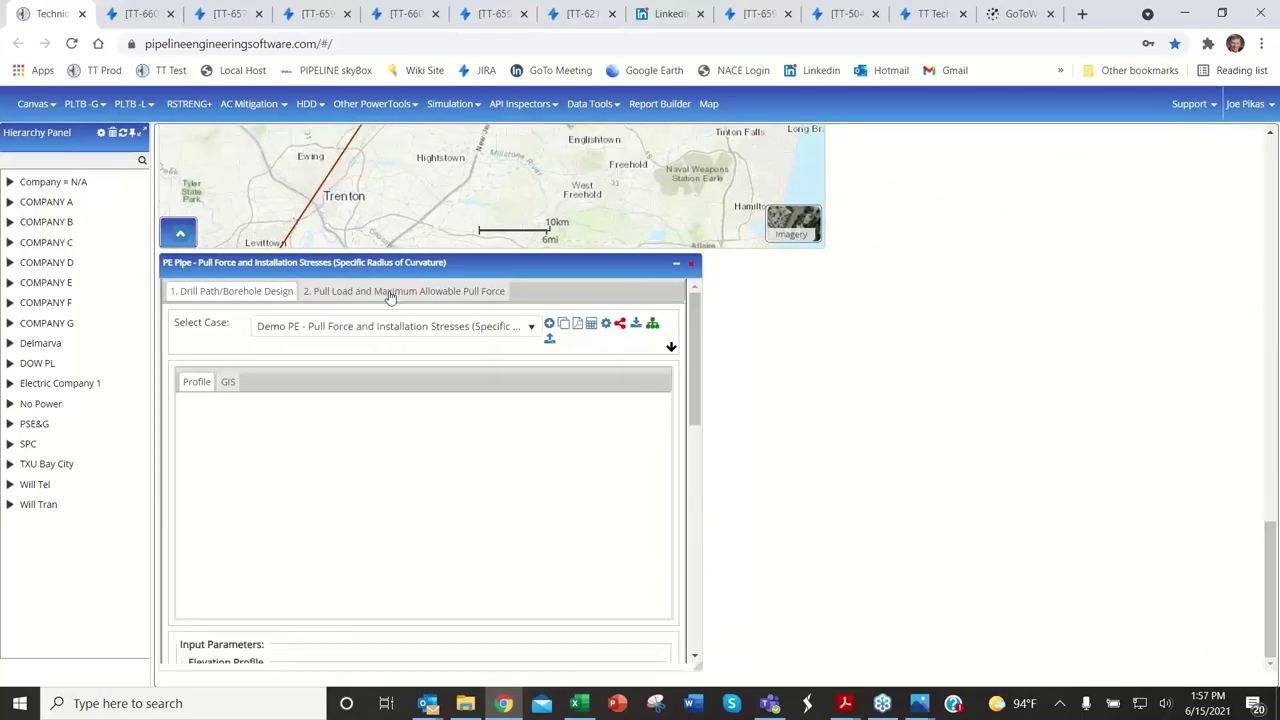
{"action": "left_click", "coordinate": [394, 291]}
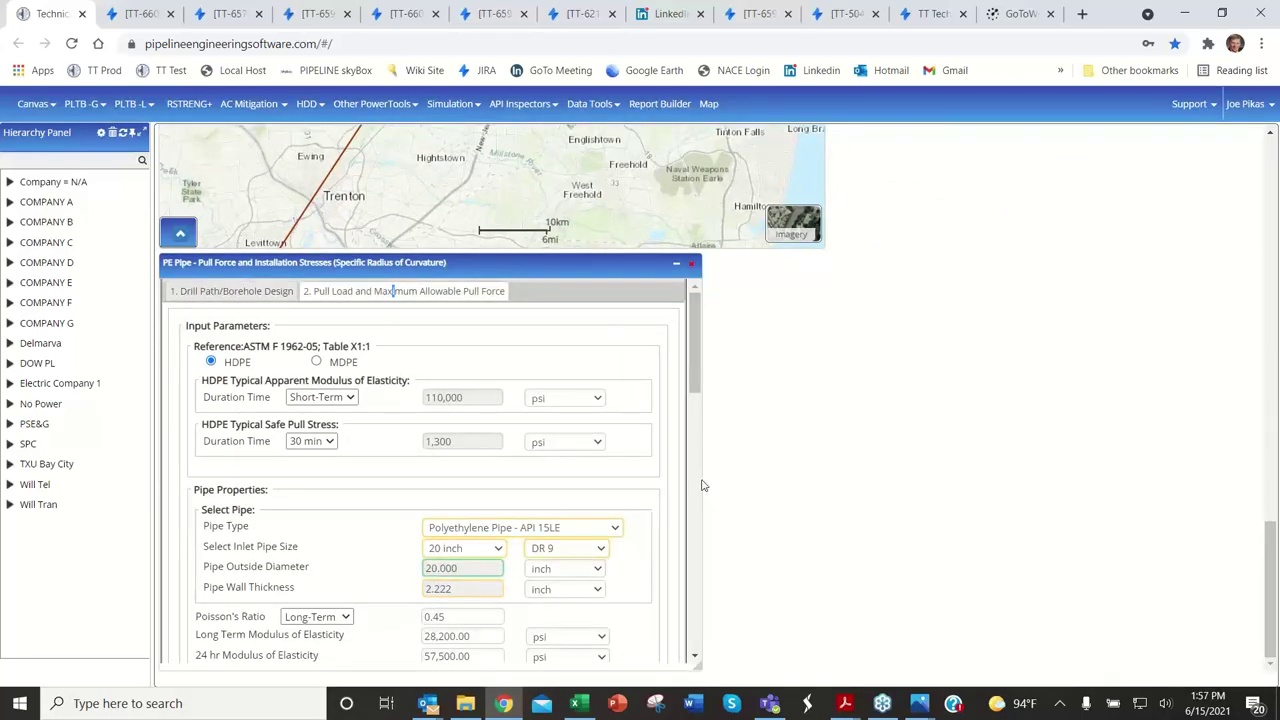
{"action": "left_click_drag", "start_coordinate": [704, 480], "coordinate": [800, 486]}
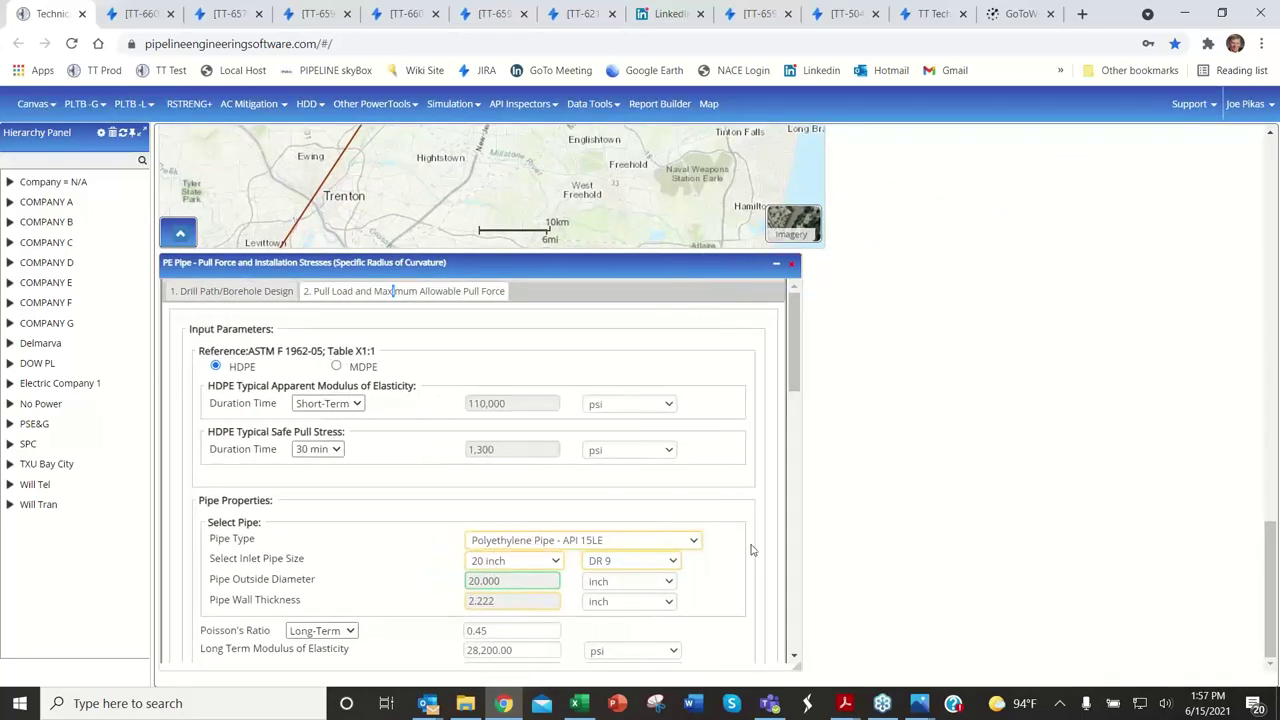
{"action": "left_click", "coordinate": [695, 542]}
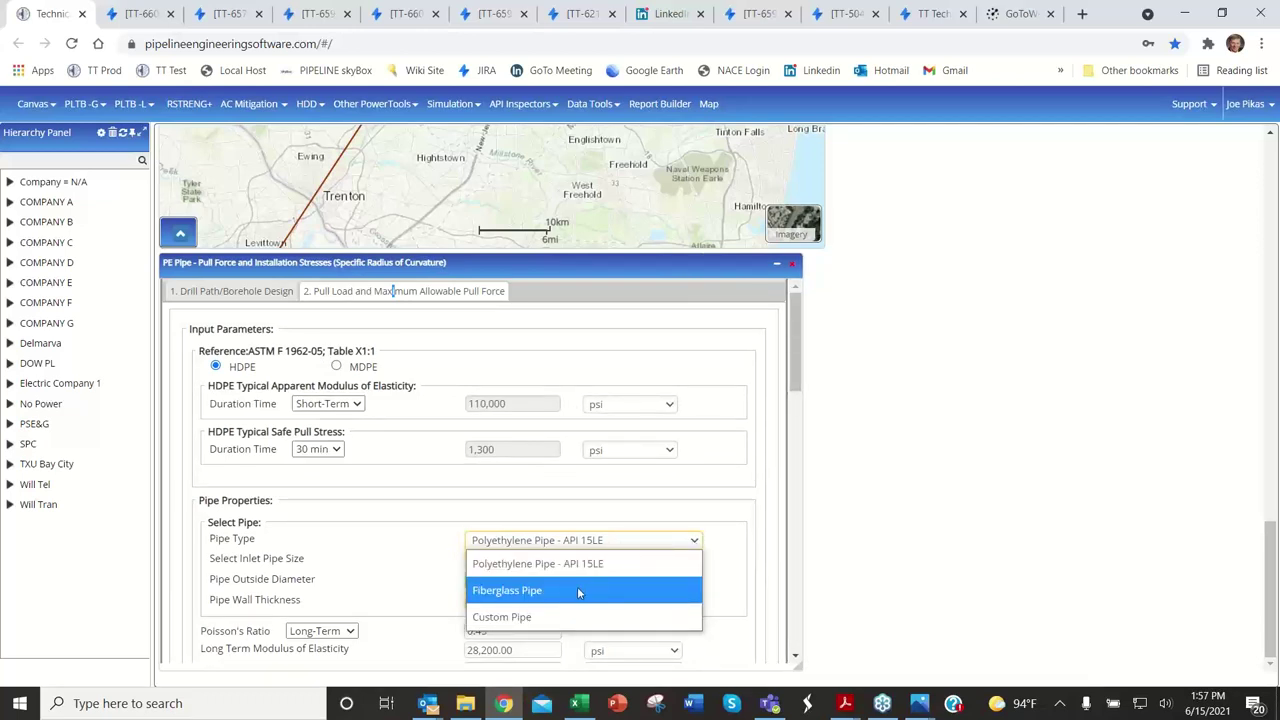
{"action": "left_click", "coordinate": [538, 614]}
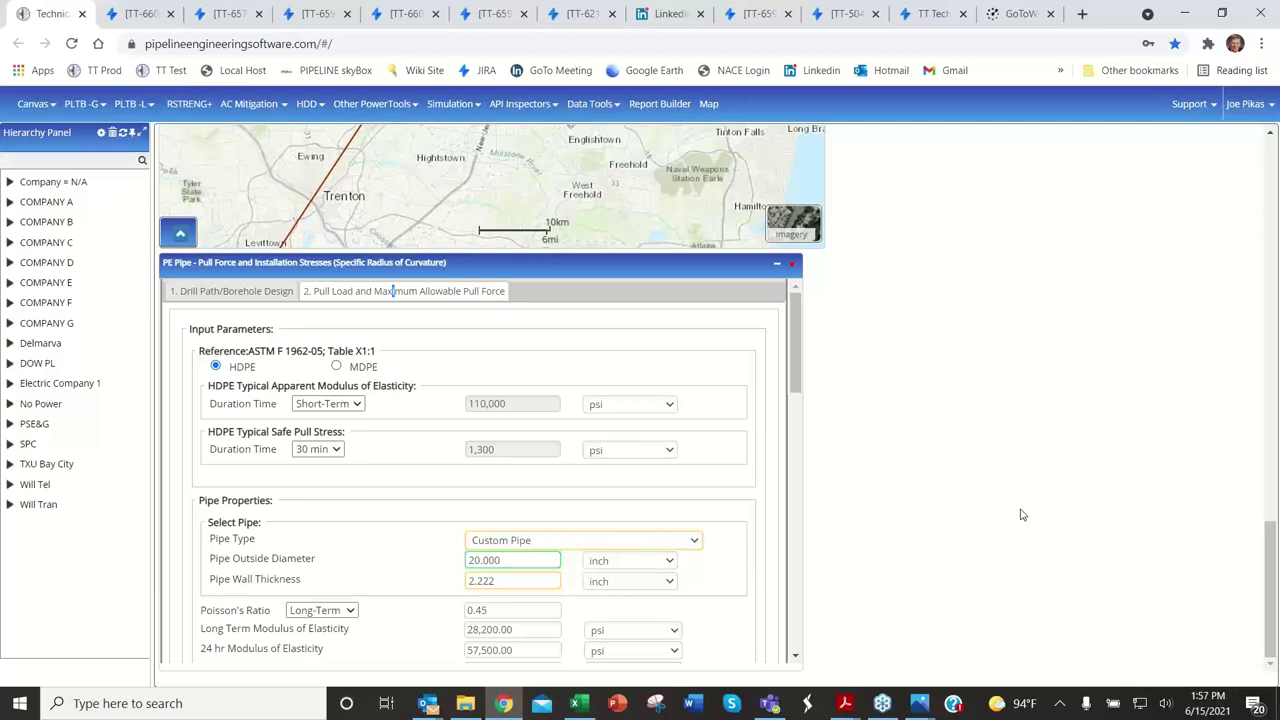
Step: Change the PE pipe type to Fiberglass Pipe and check the available fiber types, keeping Anhydride
{"action": "left_click", "coordinate": [693, 540]}
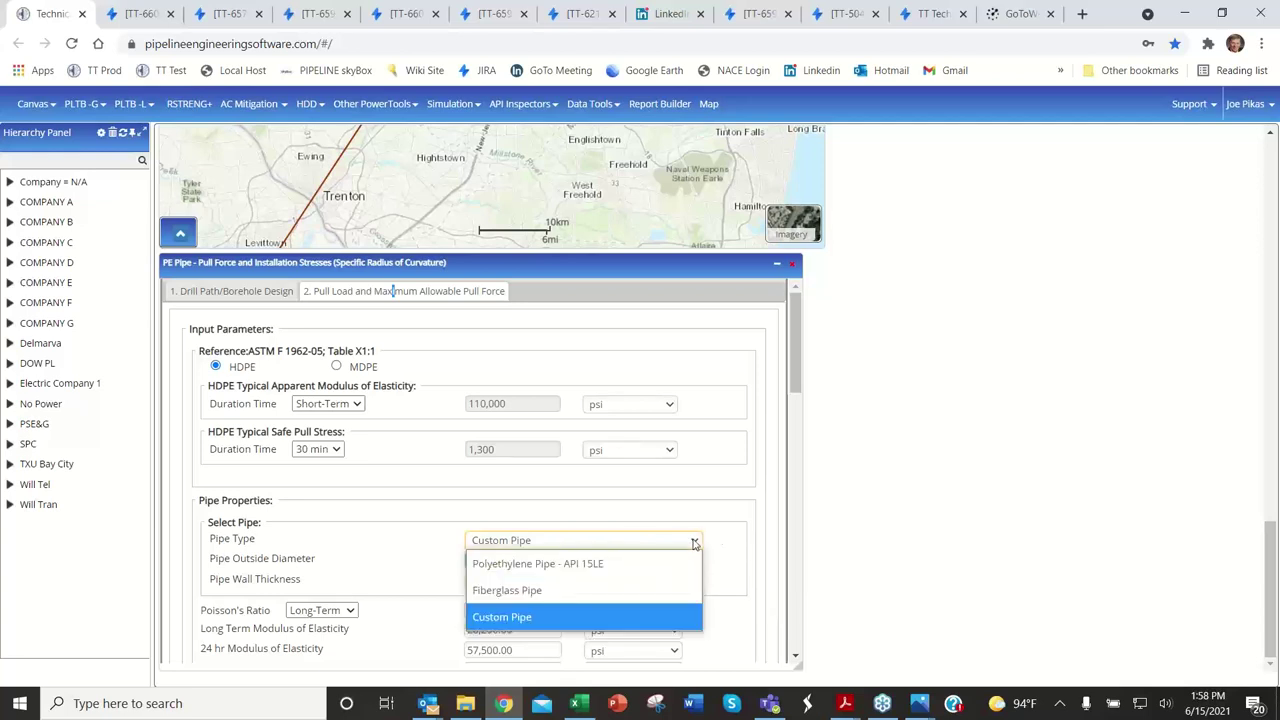
{"action": "key", "text": "Escape"}
{"action": "left_click", "coordinate": [558, 595]}
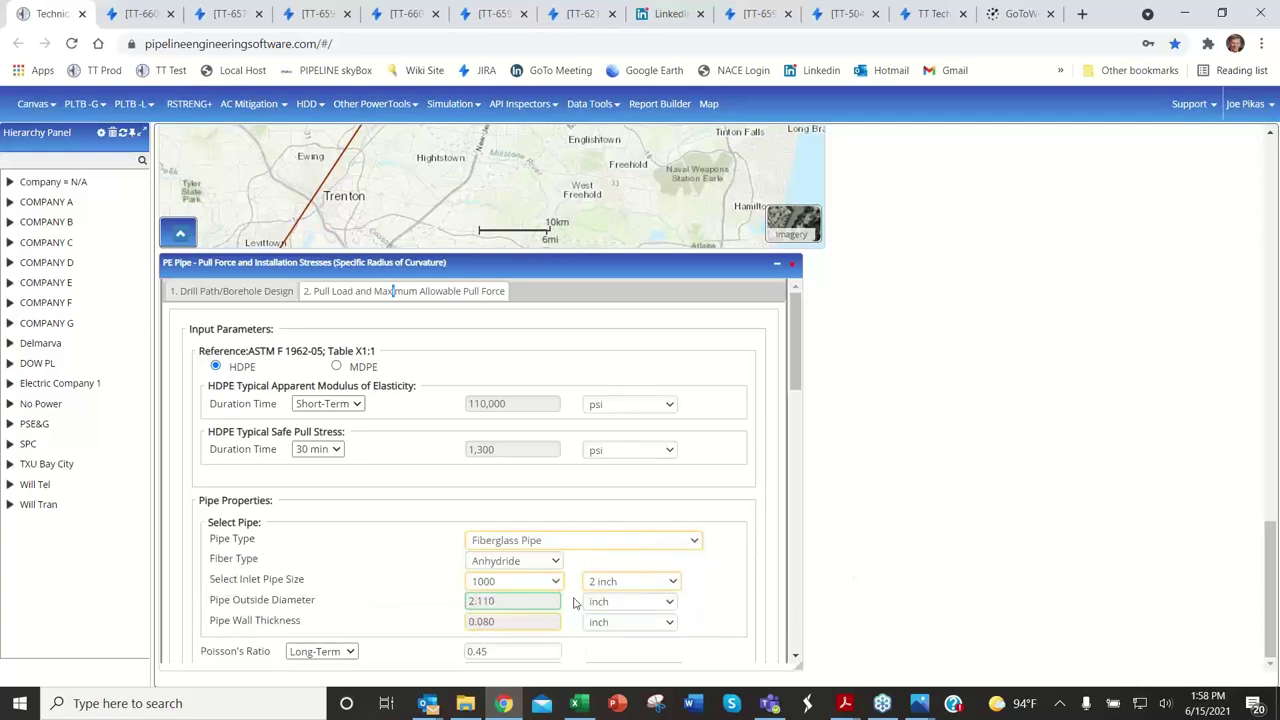
{"action": "left_click", "coordinate": [555, 562]}
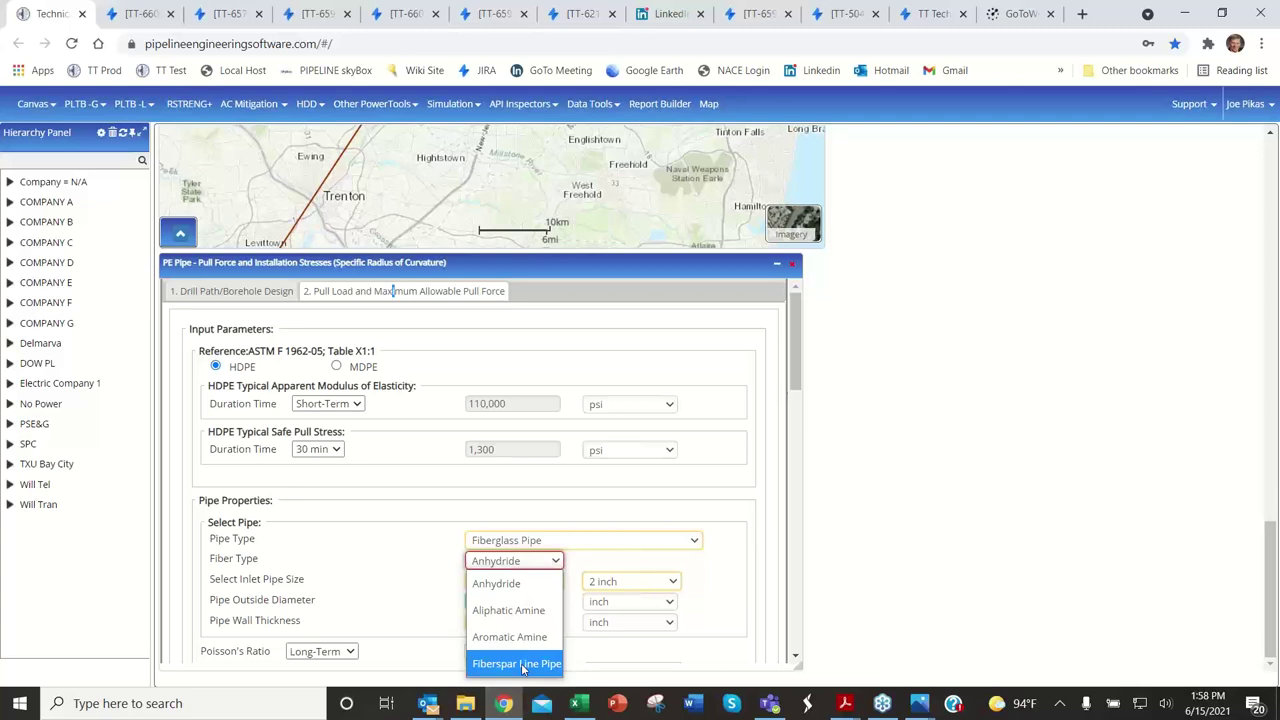
{"action": "left_click", "coordinate": [1064, 562]}
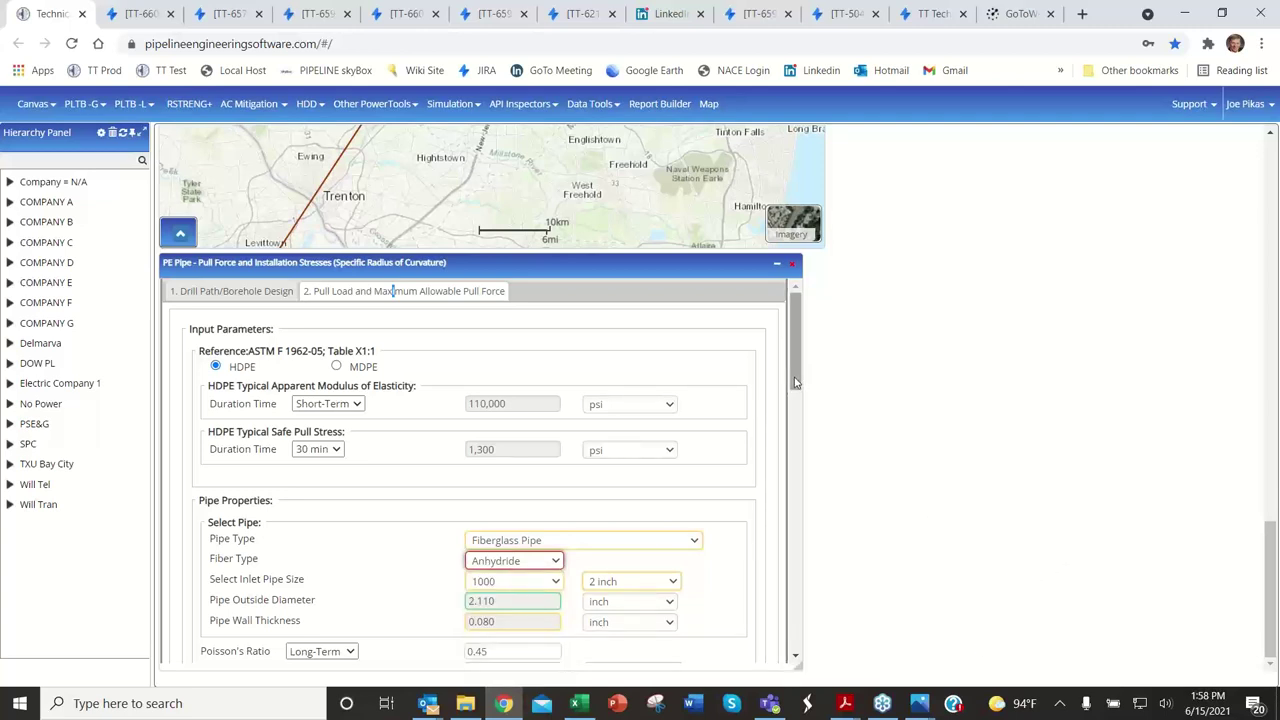
Step: Check the fiber types once more and set the PE module's pipe type back to Custom Pipe
{"action": "scroll", "coordinate": [795, 382], "scroll_direction": "down", "scroll_amount": 2}
{"action": "left_click", "coordinate": [557, 362]}
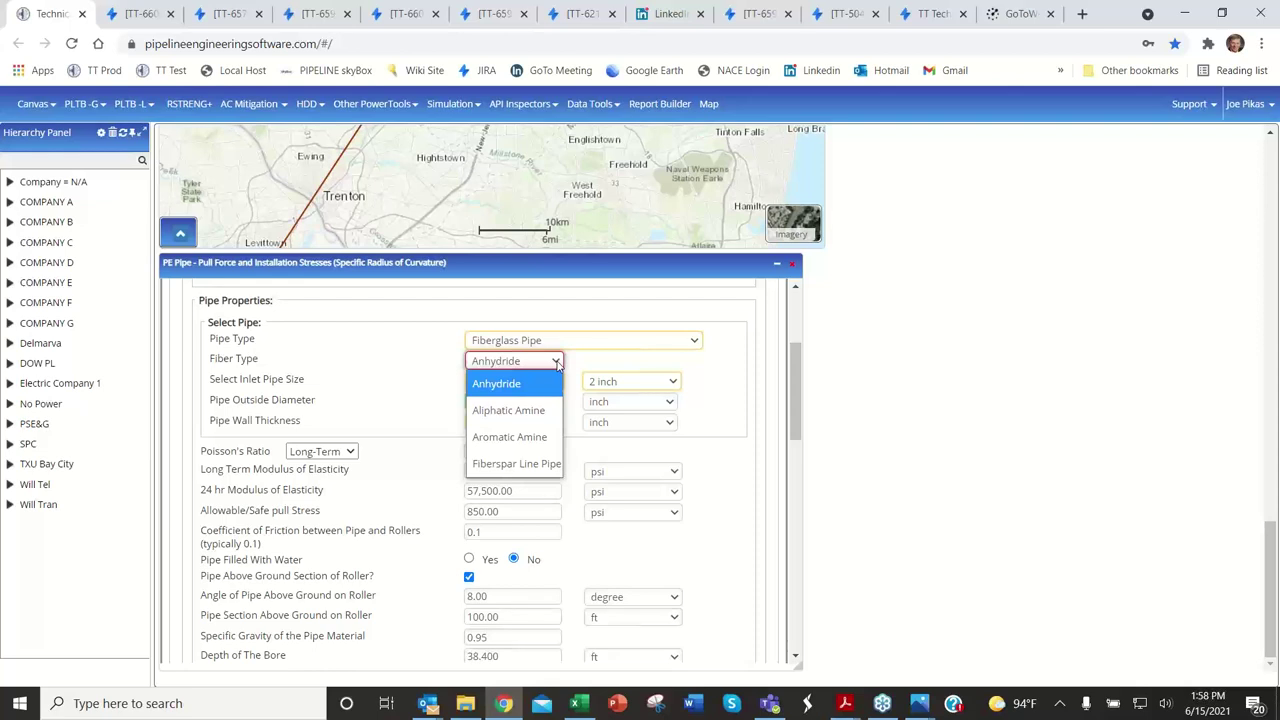
{"action": "left_click", "coordinate": [695, 342]}
{"action": "left_click", "coordinate": [550, 418]}
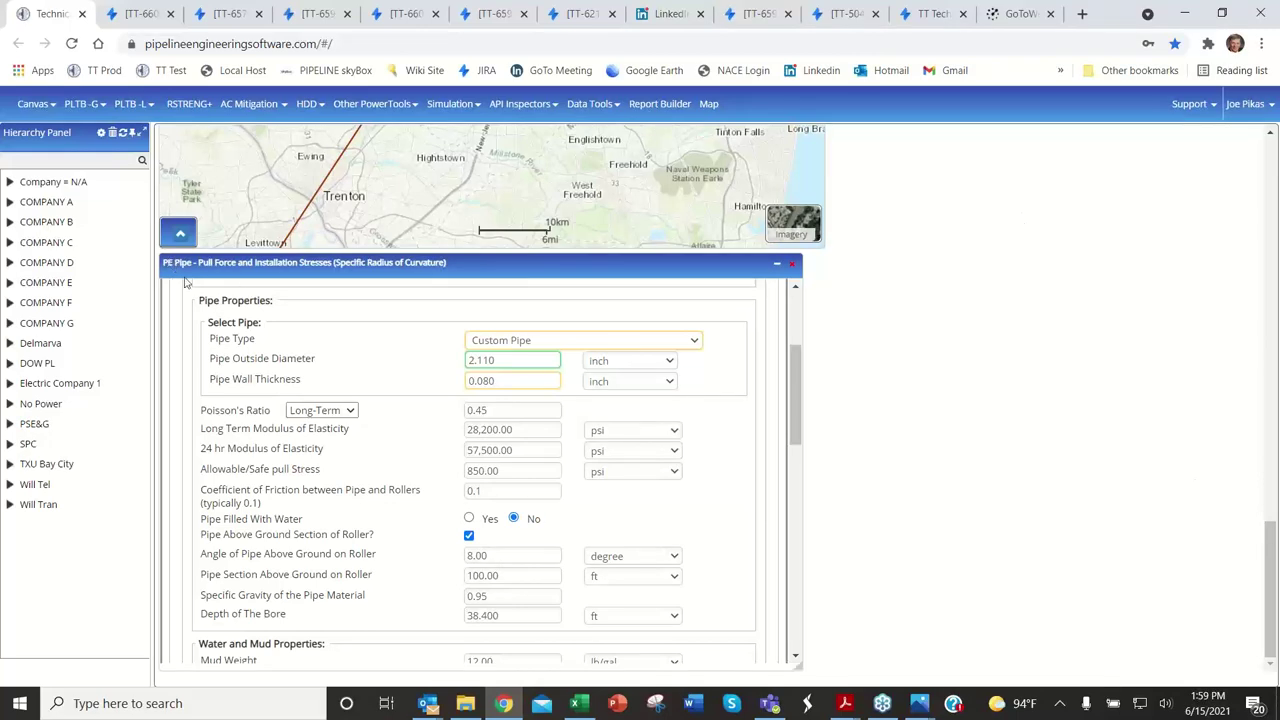
Step: Set the pipe type to Custom Pipe in the steel Pull Force and Installation Stresses module
{"action": "scroll", "coordinate": [1273, 416], "scroll_direction": "up", "scroll_amount": 3}
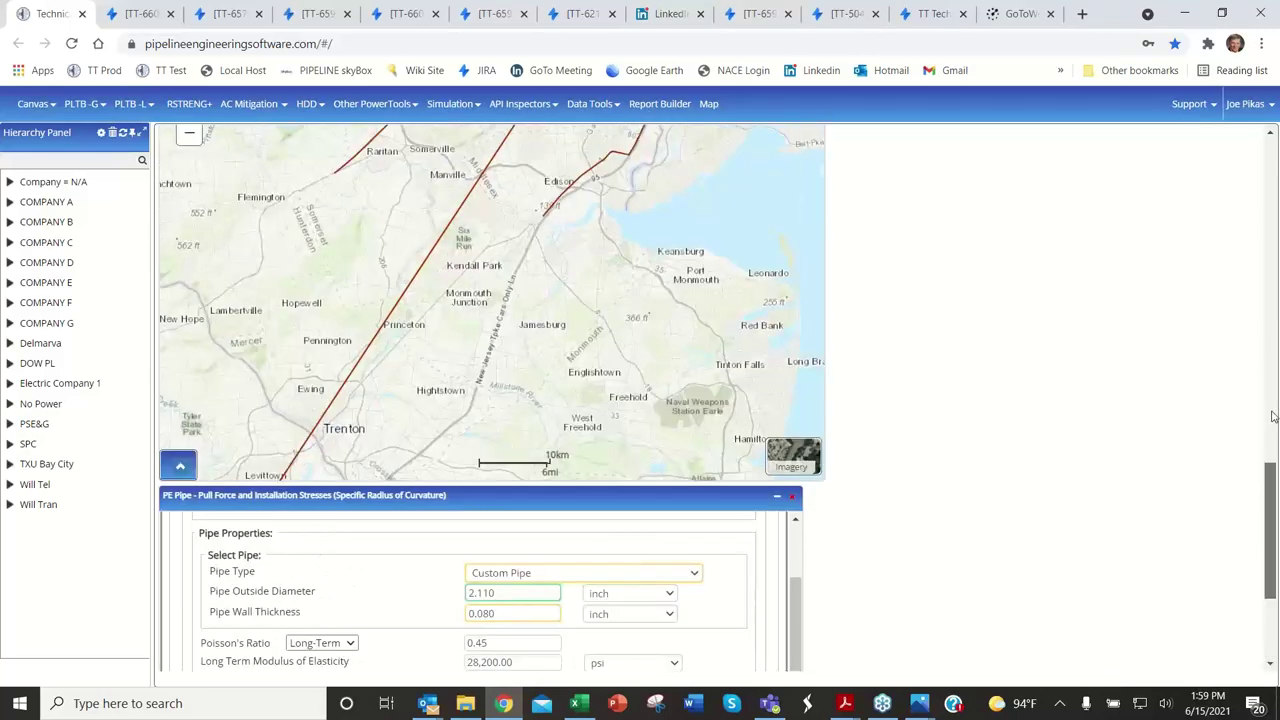
{"action": "scroll", "coordinate": [1273, 416], "scroll_direction": "up", "scroll_amount": 10}
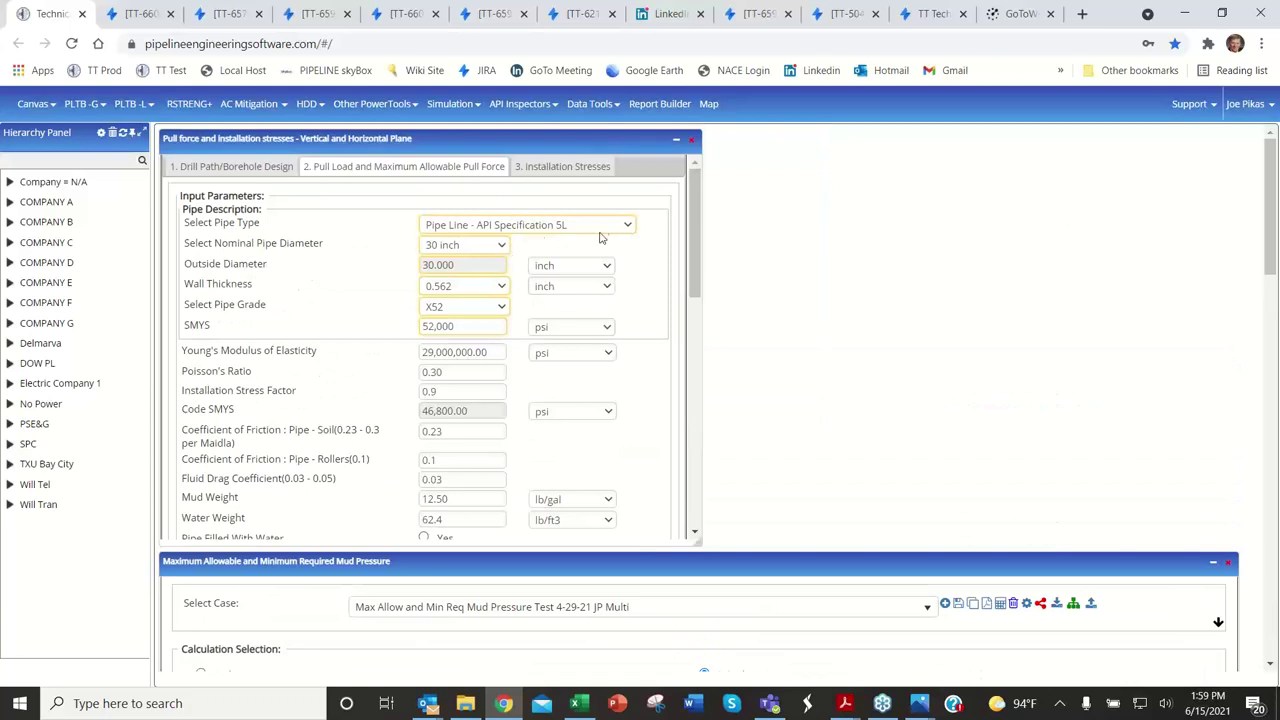
{"action": "left_click", "coordinate": [628, 225]}
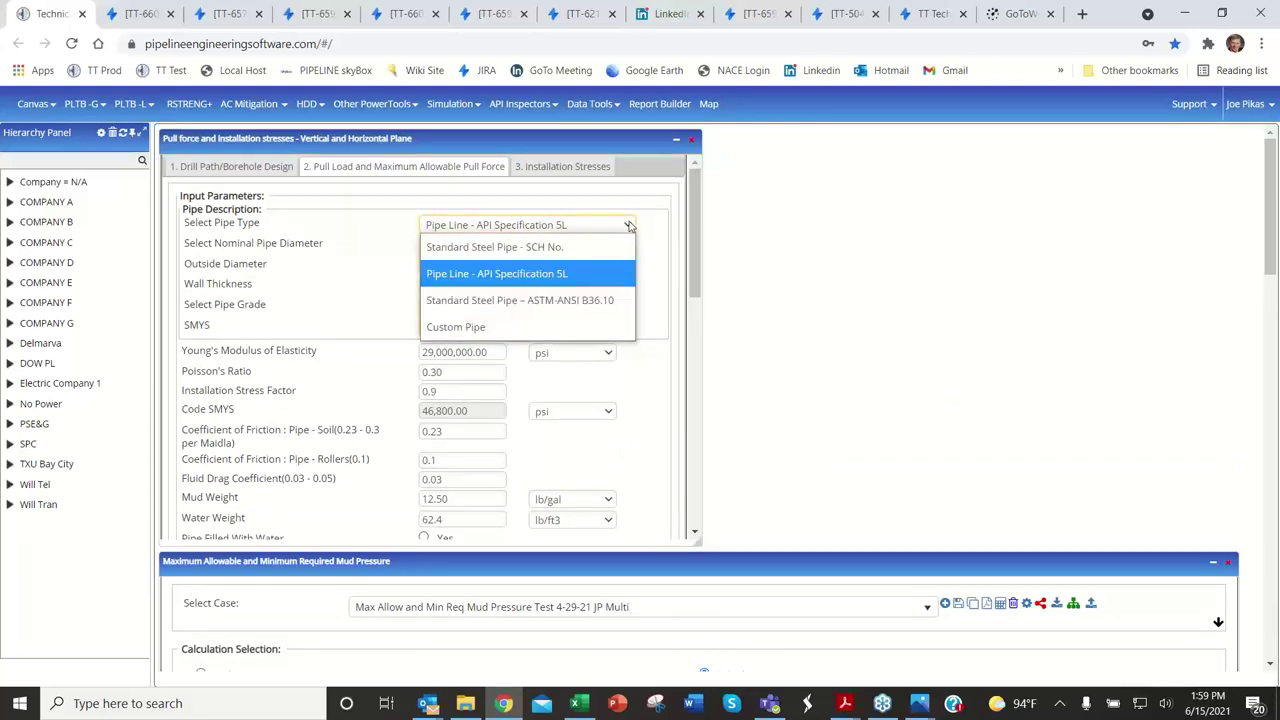
{"action": "left_click", "coordinate": [476, 330]}
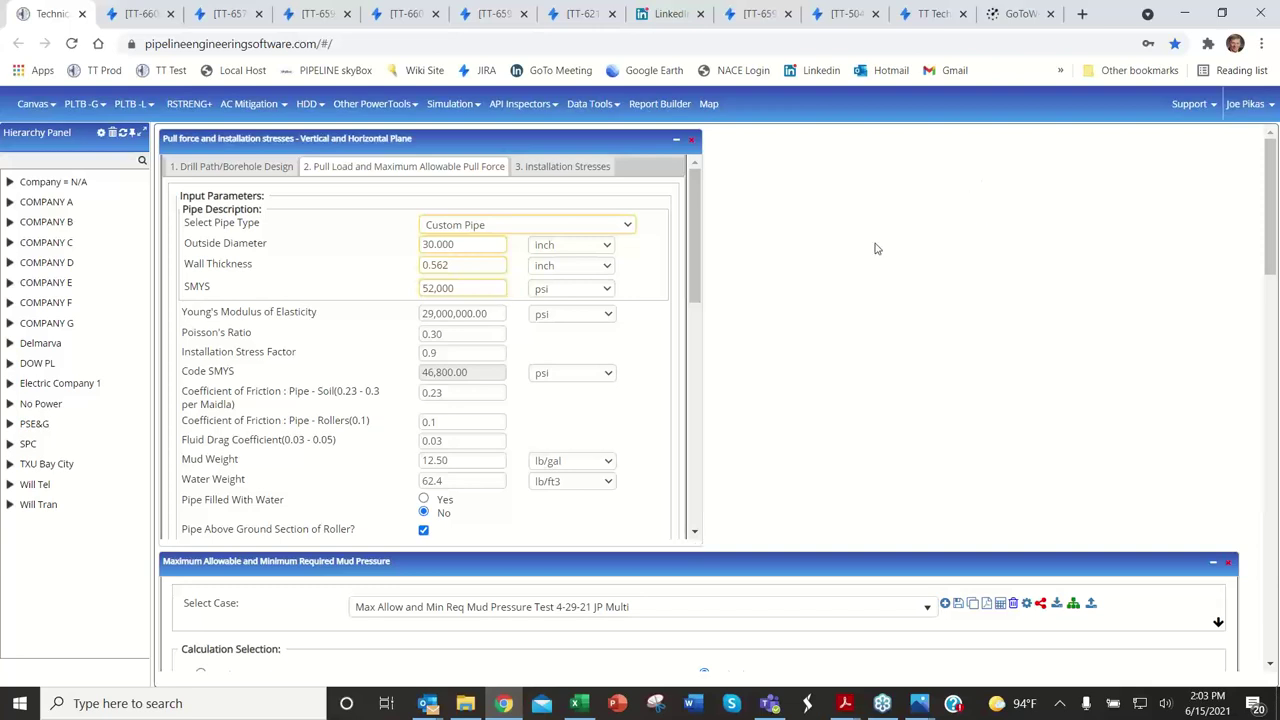
Step: Export the steel Rahway River case from its Drill Path/Borehole Design to Excel and open the downloaded workbook maximized
{"action": "scroll", "coordinate": [955, 262], "scroll_direction": "down", "scroll_amount": 3}
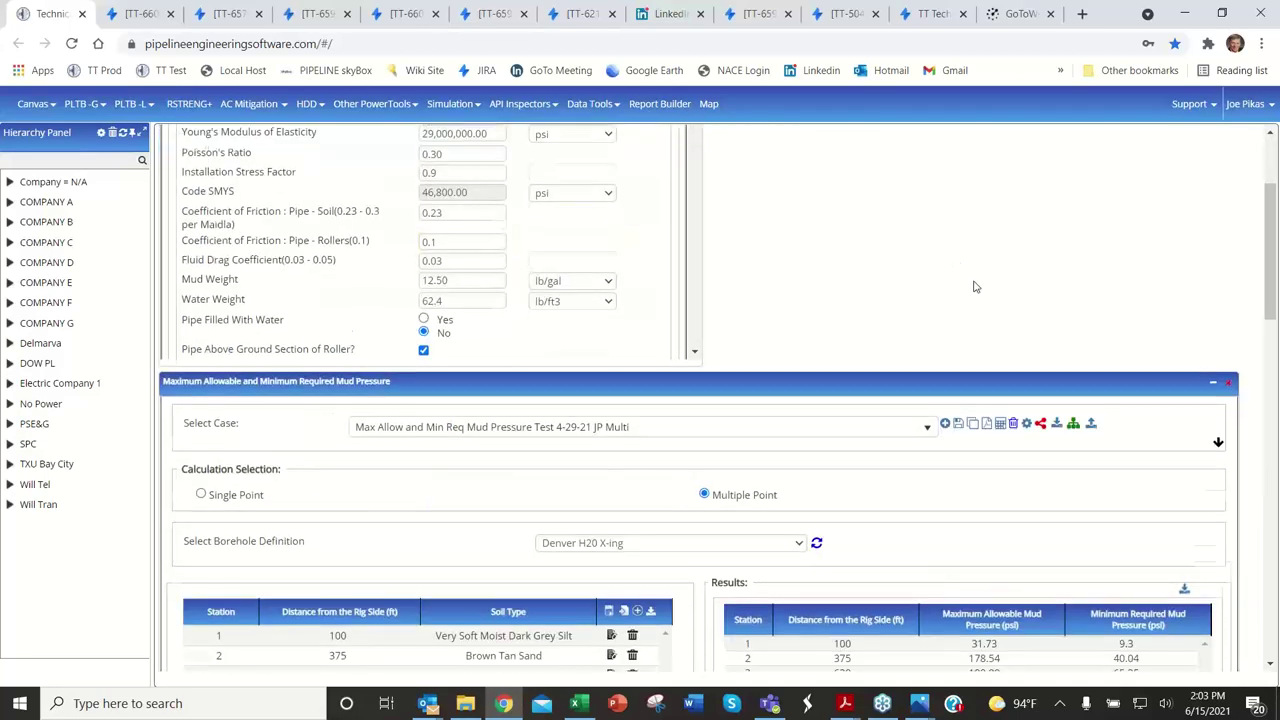
{"action": "scroll", "coordinate": [972, 300], "scroll_direction": "down", "scroll_amount": 3}
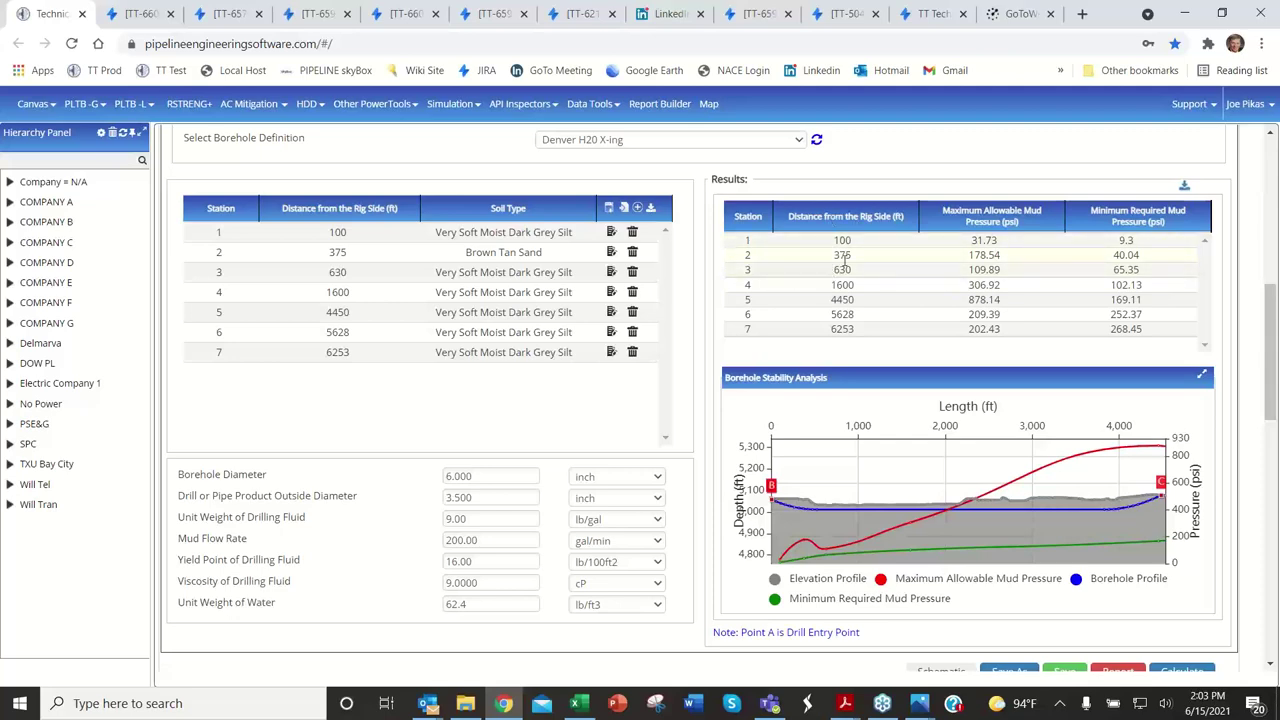
{"action": "scroll", "coordinate": [843, 262], "scroll_direction": "up", "scroll_amount": 1}
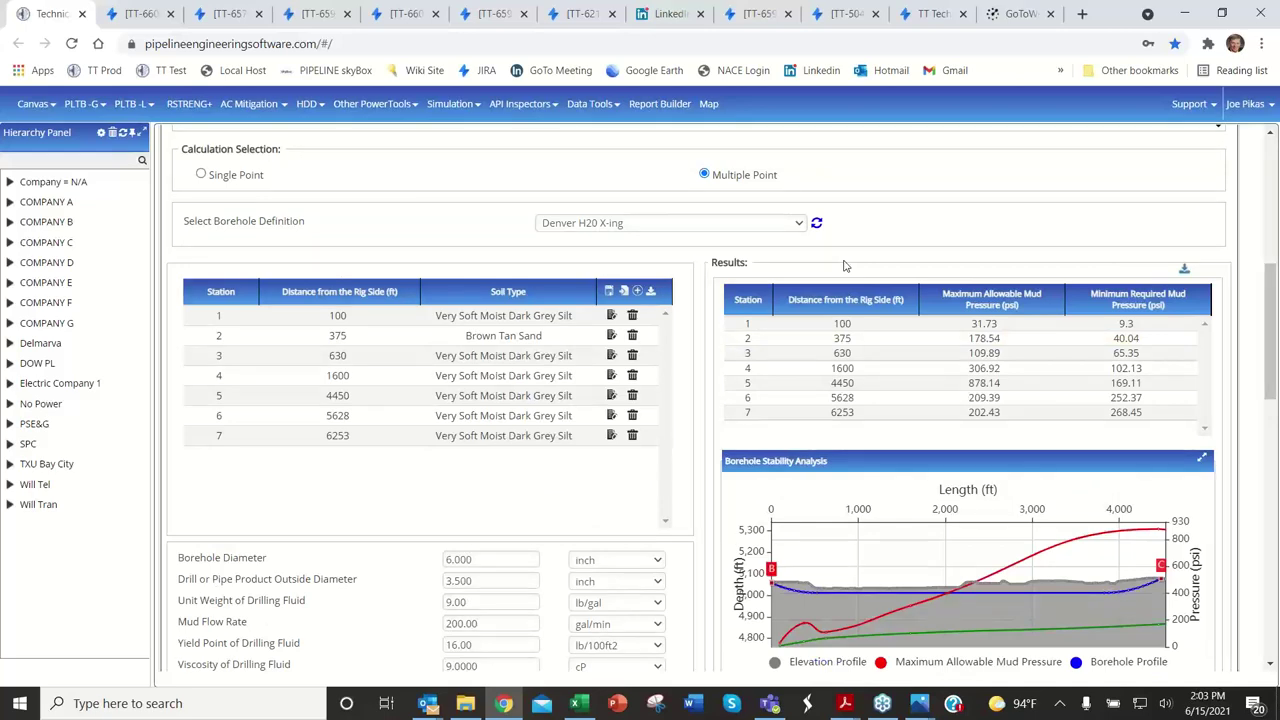
{"action": "scroll", "coordinate": [843, 262], "scroll_direction": "up", "scroll_amount": 5}
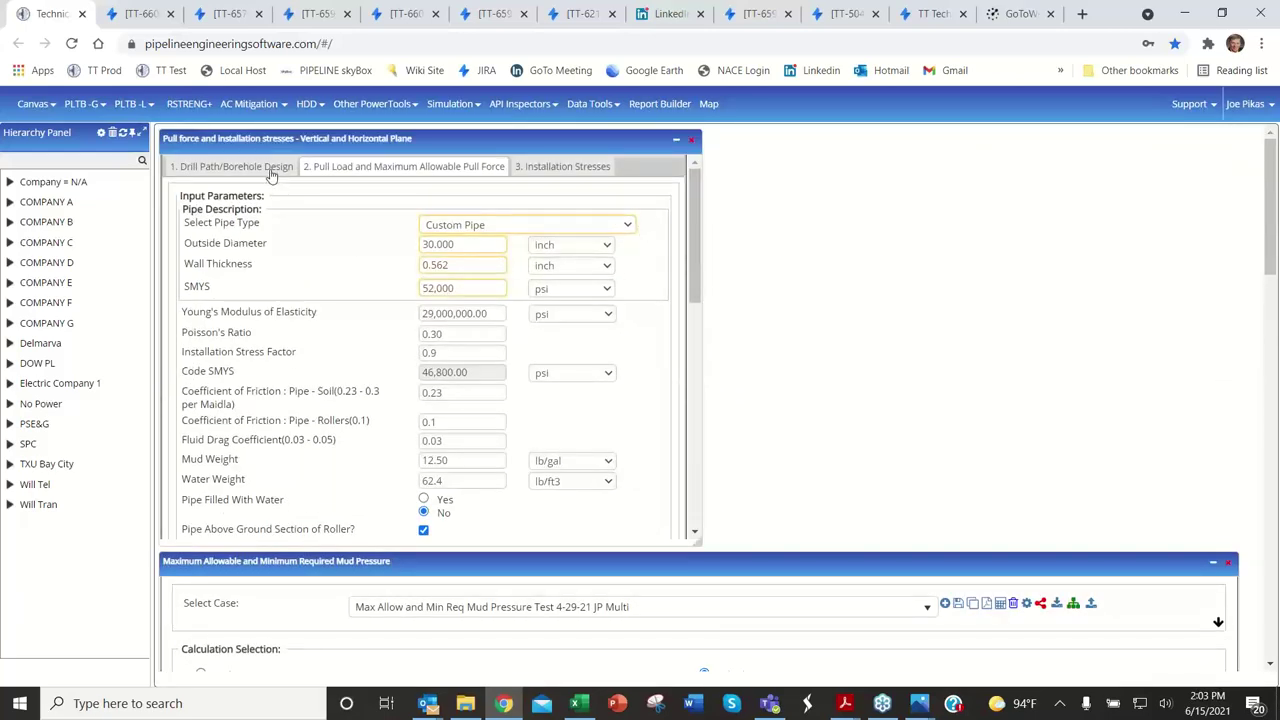
{"action": "left_click", "coordinate": [270, 176]}
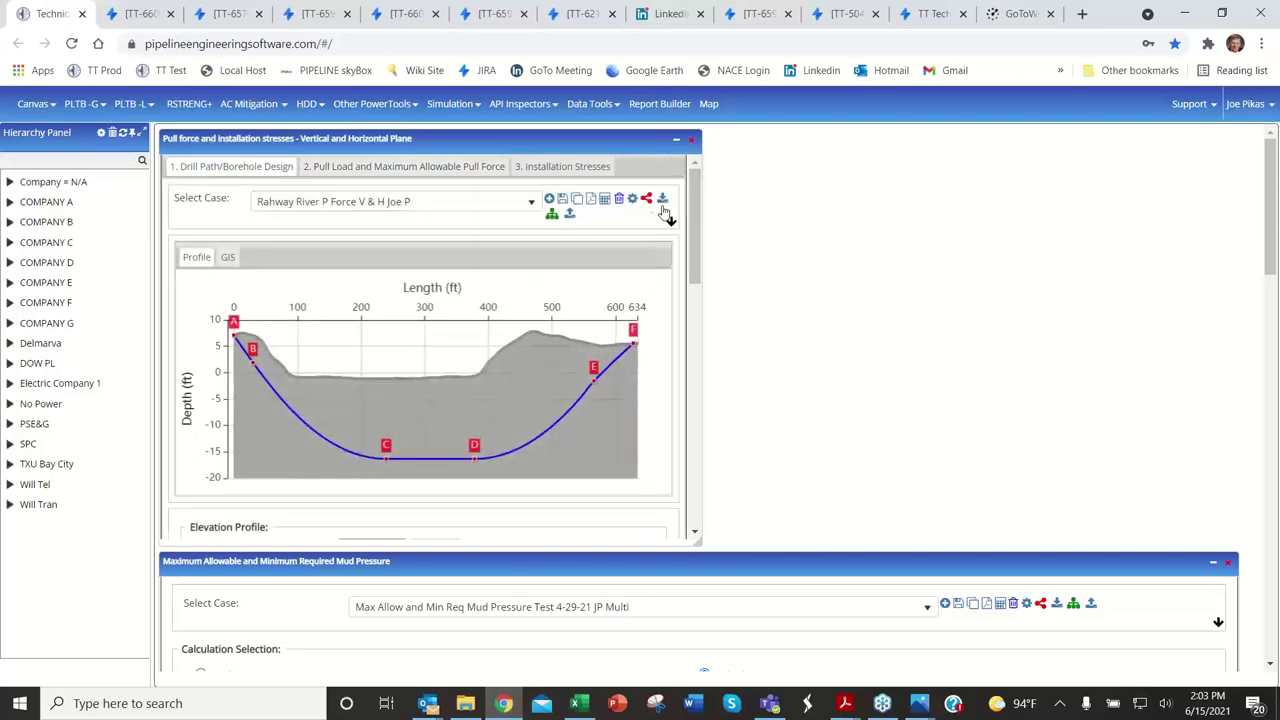
{"action": "left_click", "coordinate": [670, 219]}
{"action": "left_click", "coordinate": [665, 224]}
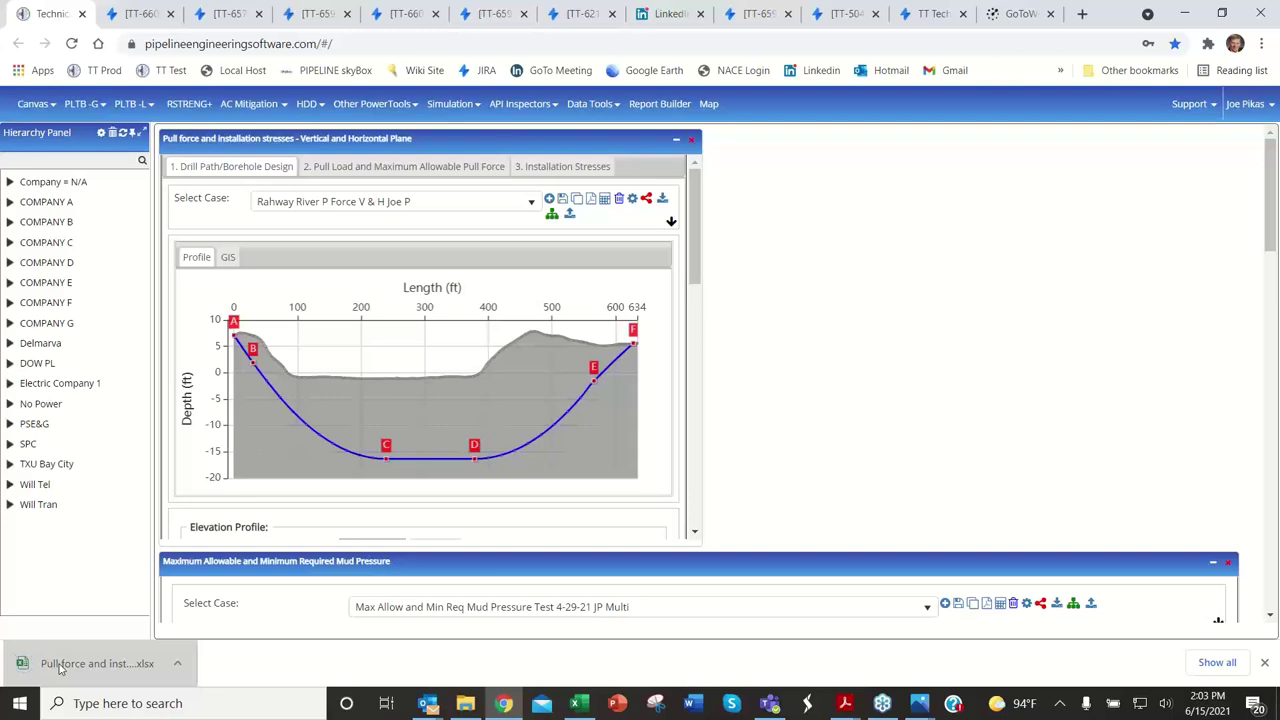
{"action": "left_click", "coordinate": [60, 667]}
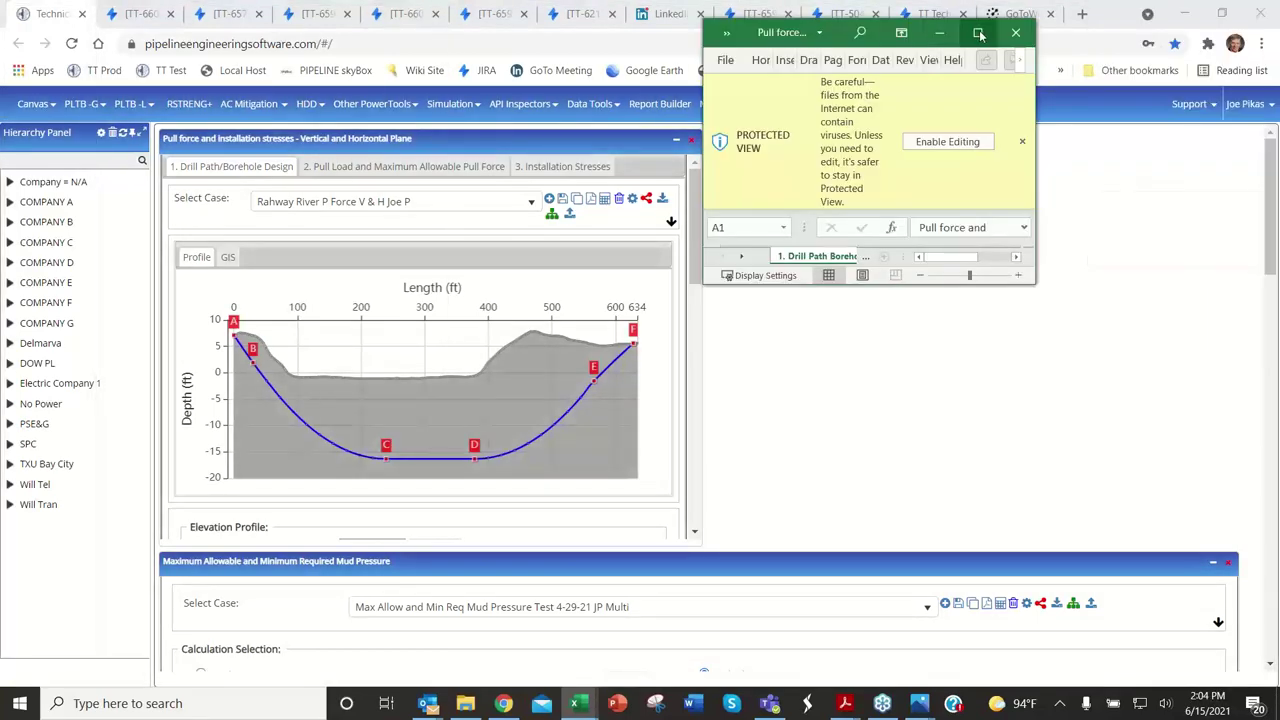
{"action": "double_click", "coordinate": [963, 38]}
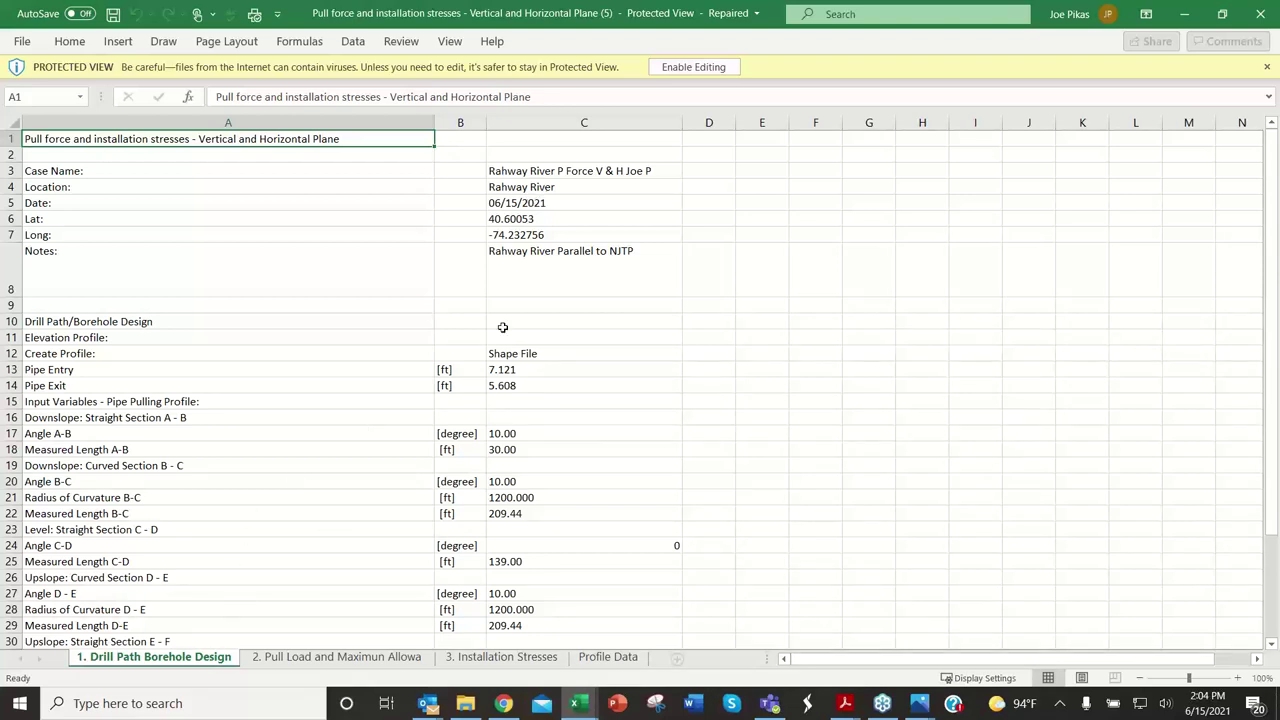
Step: Examine the inputs and results on the workbook's Drill Path Borehole Design and Pull Load sheets
{"action": "scroll", "coordinate": [503, 327], "scroll_direction": "down", "scroll_amount": 3}
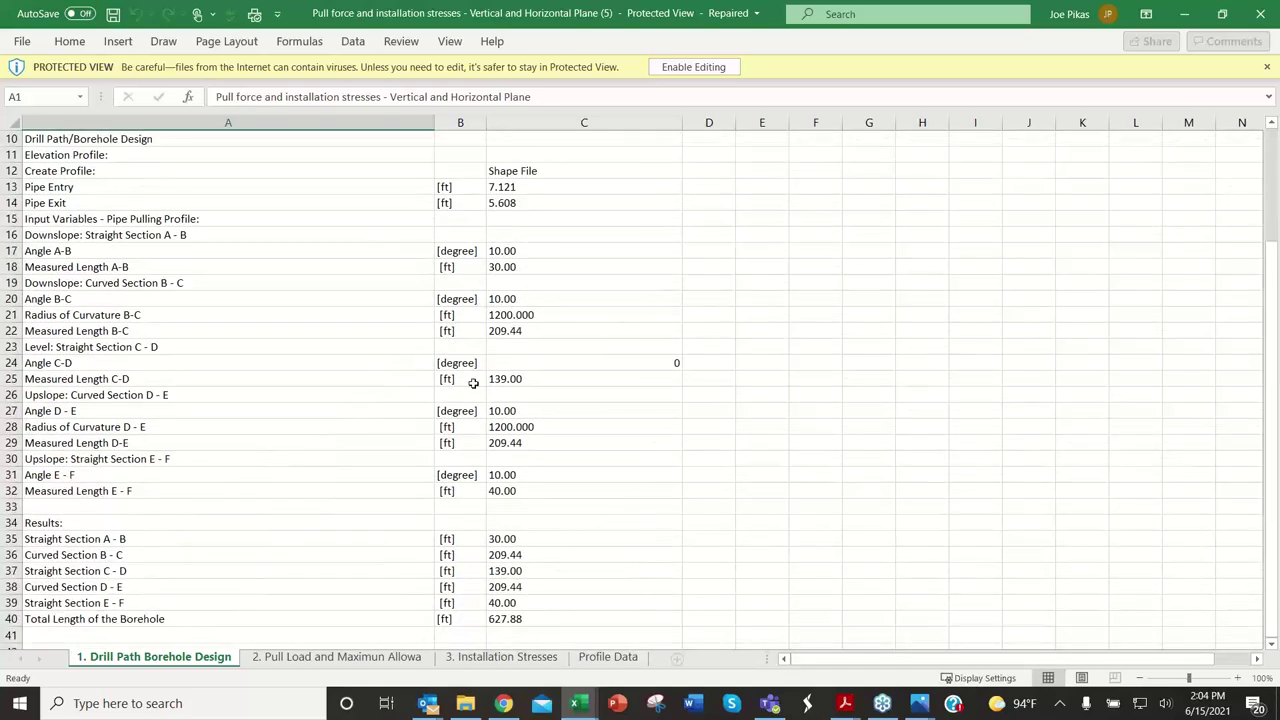
{"action": "scroll", "coordinate": [525, 355], "scroll_direction": "down", "scroll_amount": 2}
{"action": "scroll", "coordinate": [525, 355], "scroll_direction": "down", "scroll_amount": 1}
{"action": "left_click", "coordinate": [388, 657]}
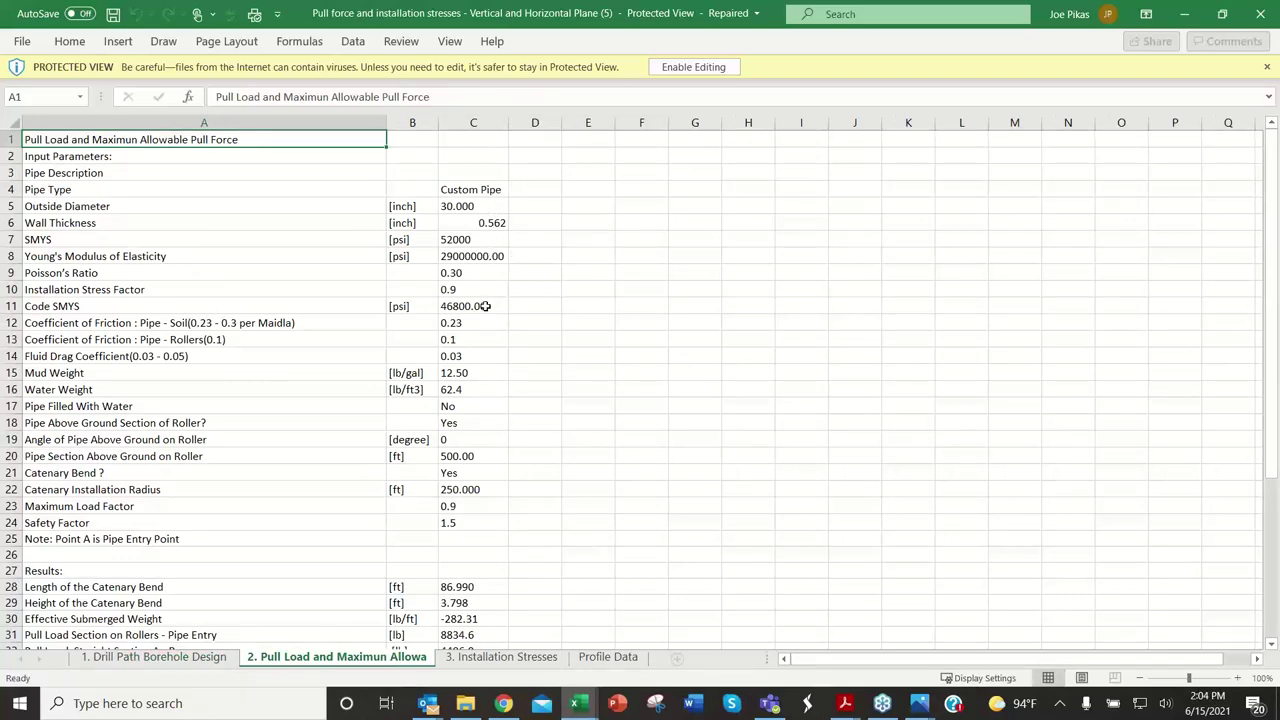
{"action": "scroll", "coordinate": [485, 378], "scroll_direction": "down", "scroll_amount": 1}
{"action": "scroll", "coordinate": [485, 381], "scroll_direction": "down", "scroll_amount": 2}
{"action": "scroll", "coordinate": [484, 387], "scroll_direction": "down", "scroll_amount": 1}
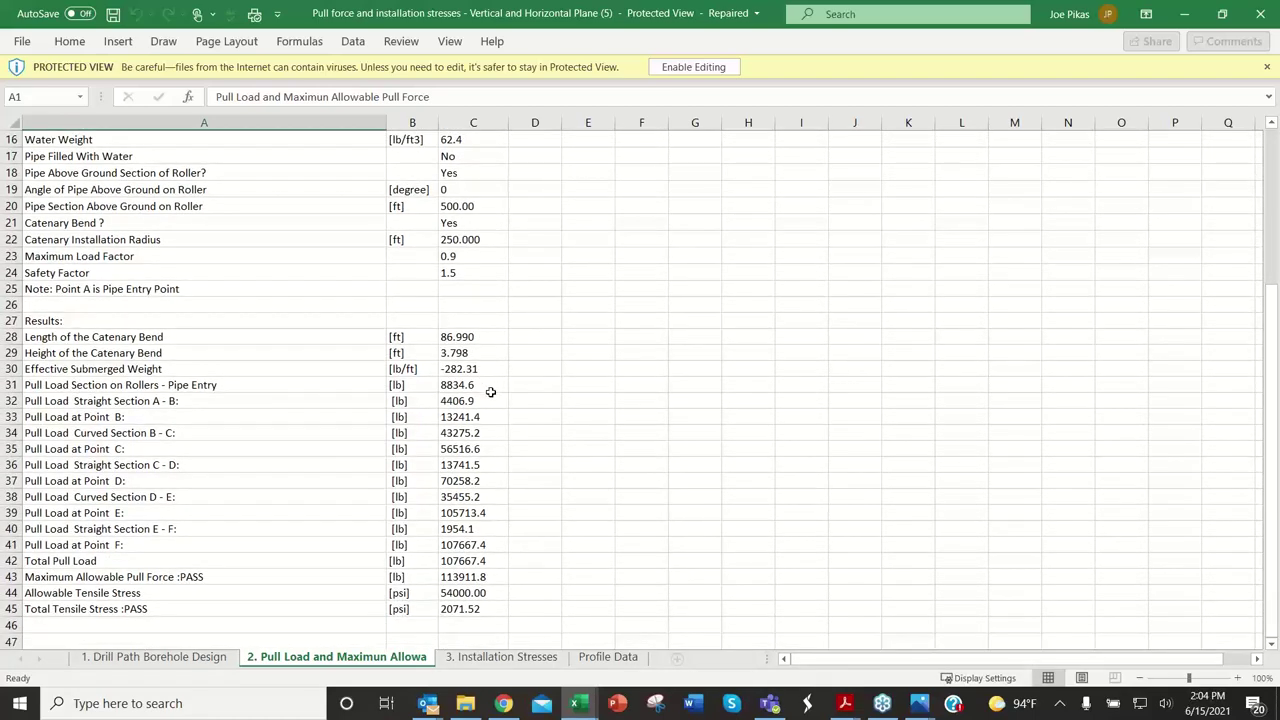
Step: Examine the stress checks on the Installation Stresses sheet and the length, depth and point values on the Profile Data sheet
{"action": "left_click", "coordinate": [505, 657]}
{"action": "scroll", "coordinate": [432, 260], "scroll_direction": "down", "scroll_amount": 6}
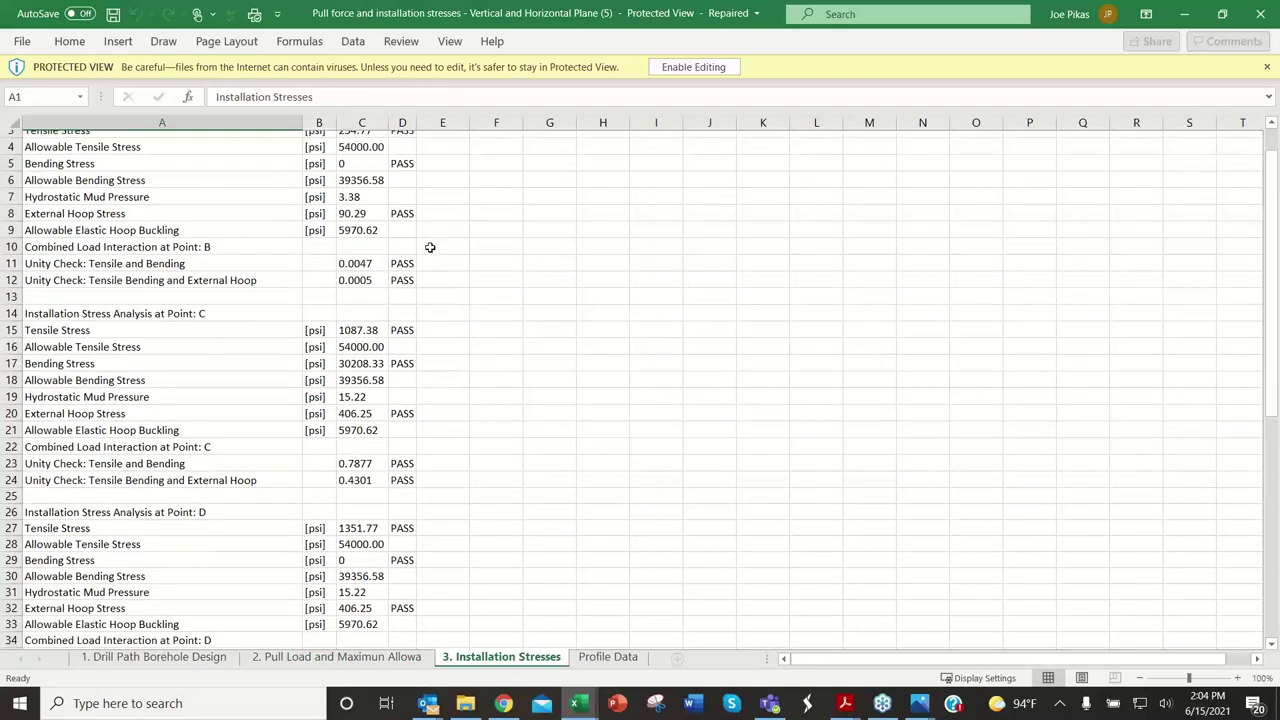
{"action": "scroll", "coordinate": [436, 278], "scroll_direction": "down", "scroll_amount": 7}
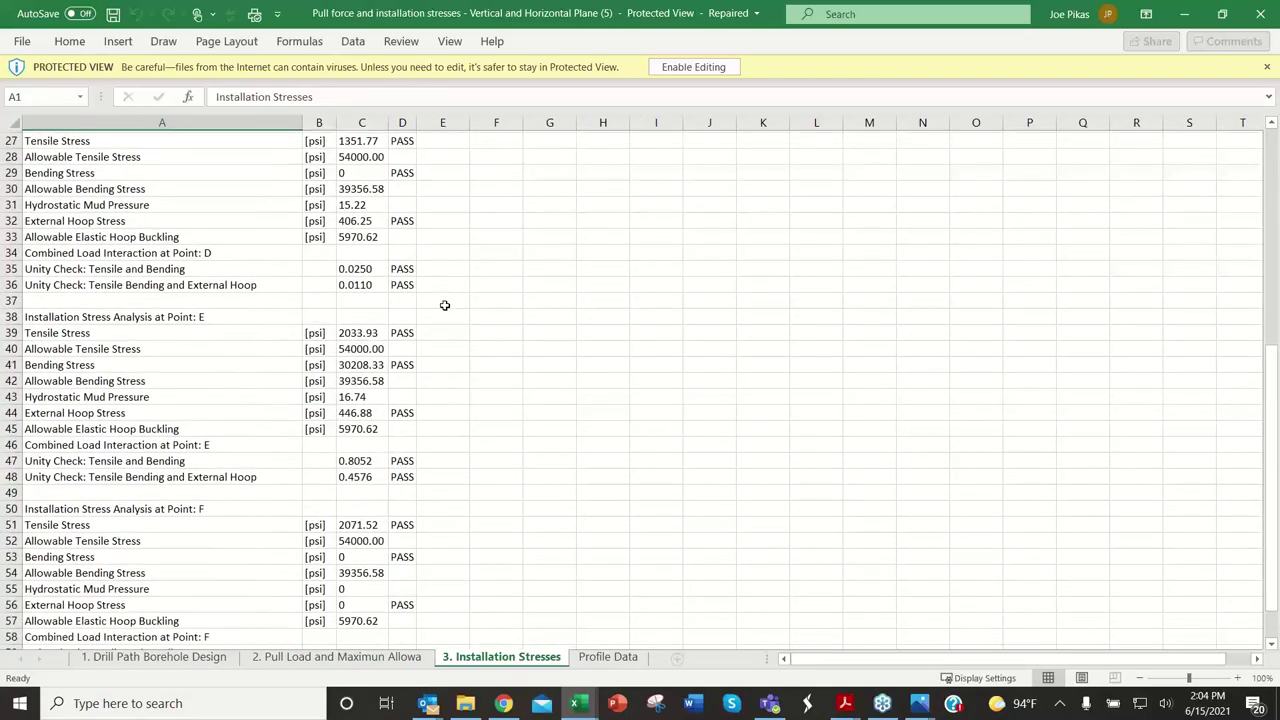
{"action": "left_click", "coordinate": [607, 657]}
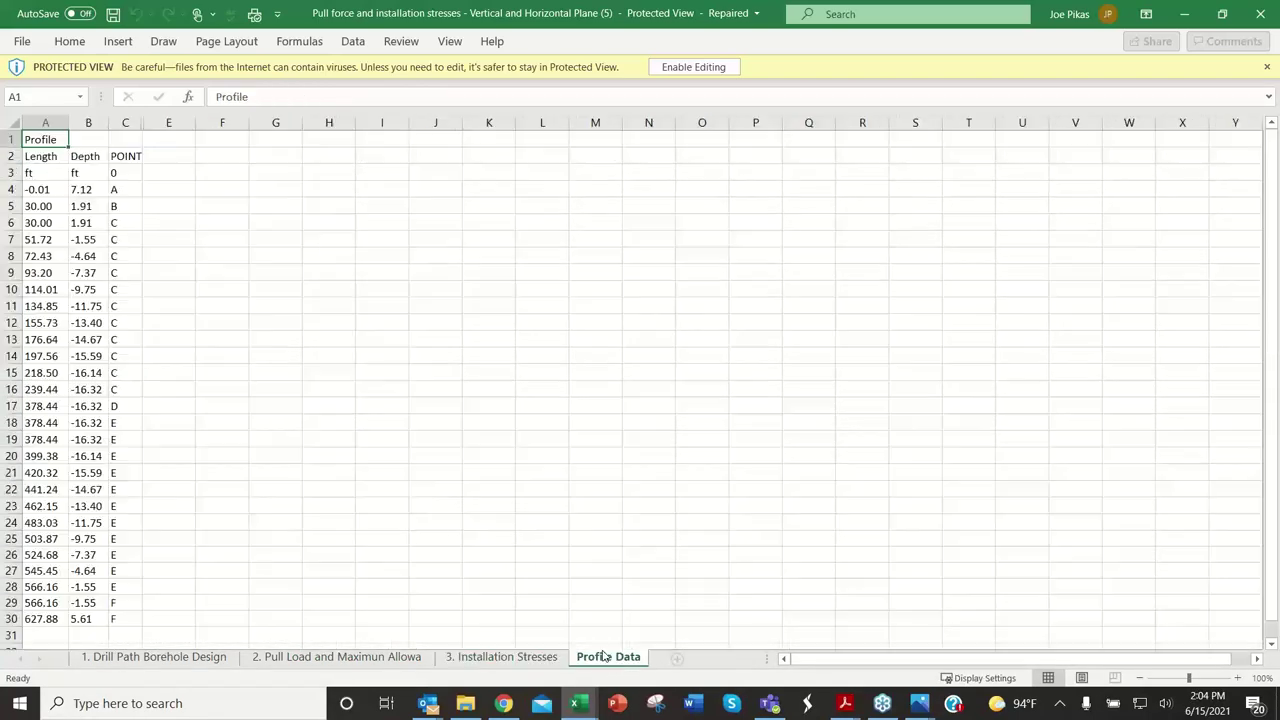
{"action": "scroll", "coordinate": [234, 219], "scroll_direction": "down", "scroll_amount": 1}
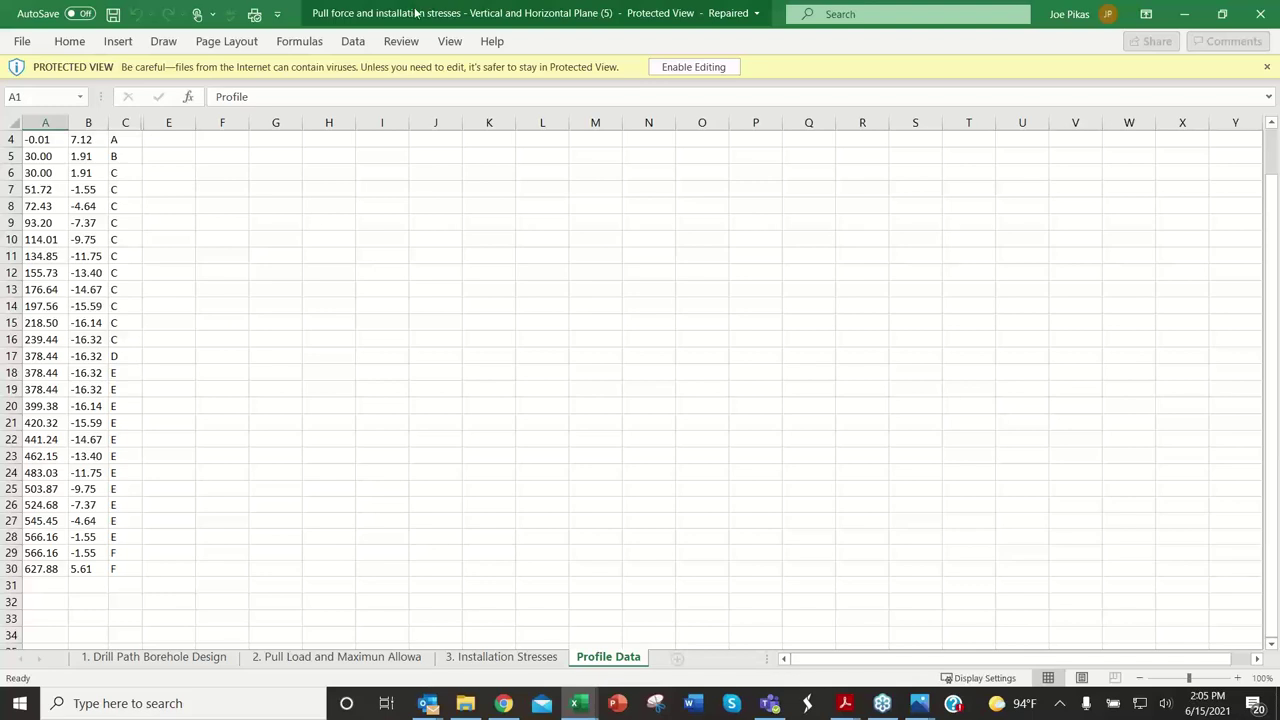
{"action": "scroll", "coordinate": [468, 345], "scroll_direction": "up", "scroll_amount": 1}
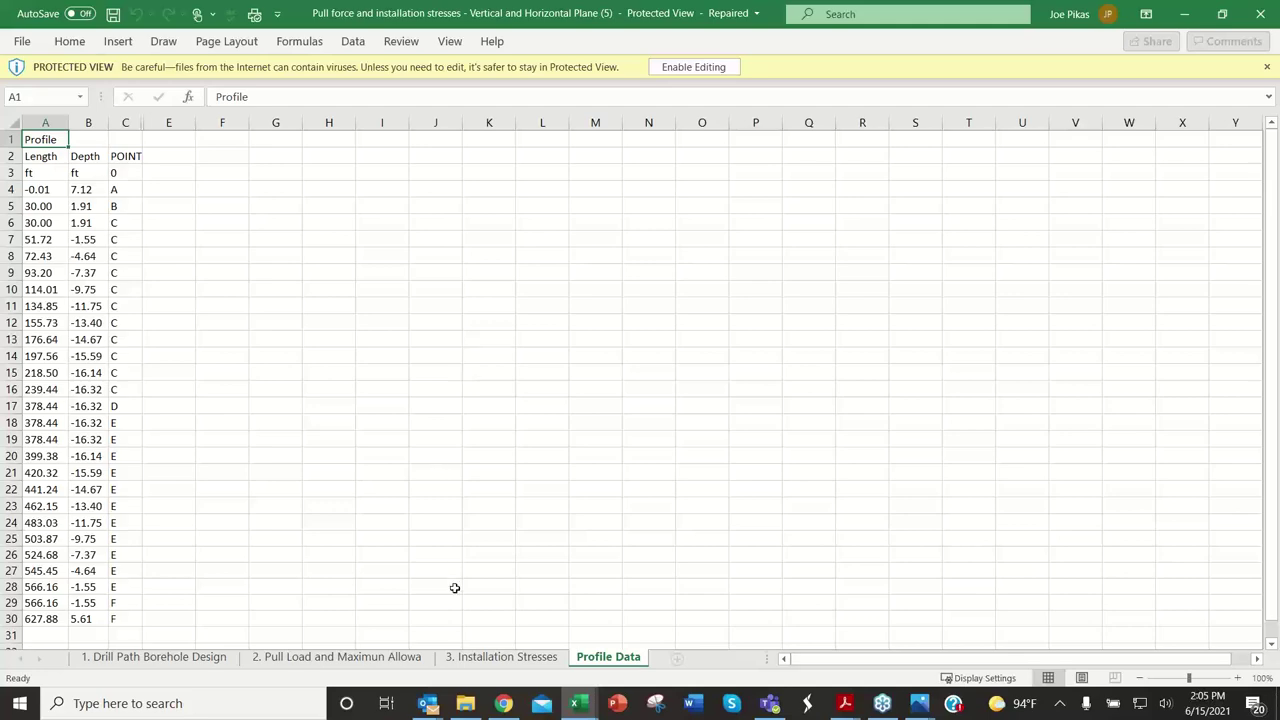
Step: Return to the Installation Stresses sheet and review the stress analysis at points D, E and F
{"action": "left_click", "coordinate": [500, 658]}
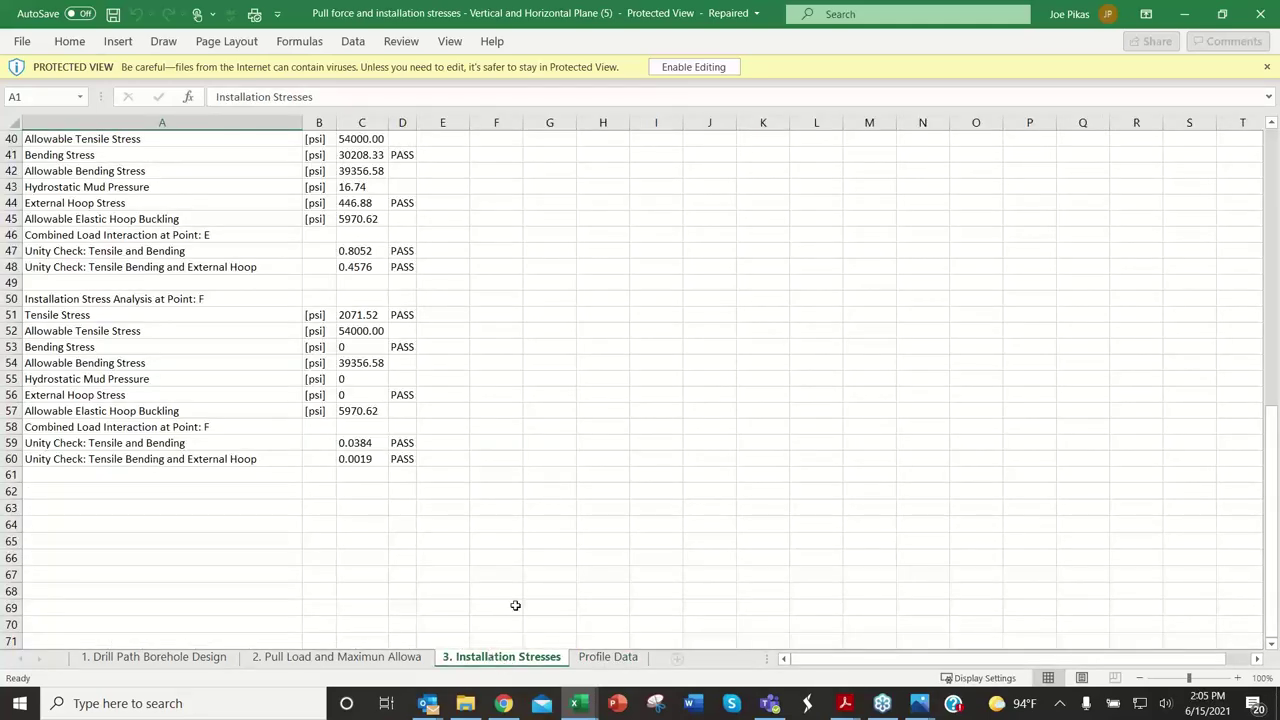
{"action": "scroll", "coordinate": [594, 479], "scroll_direction": "up", "scroll_amount": 3}
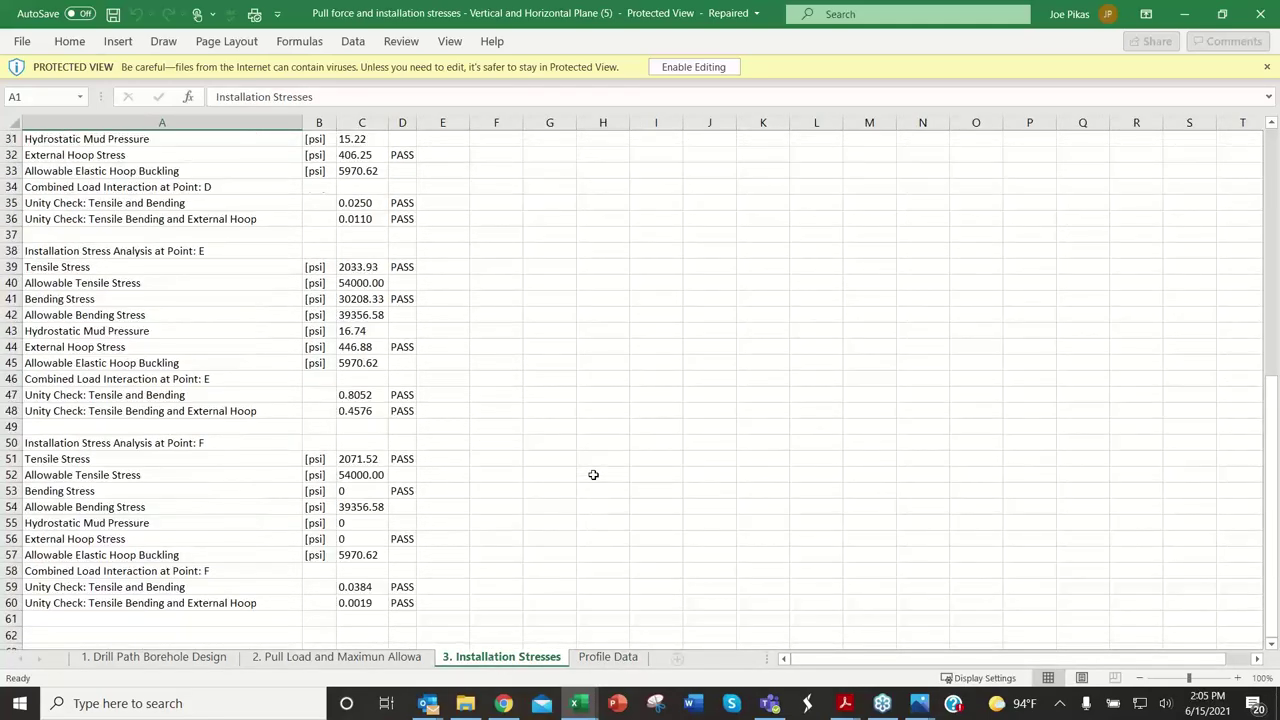
{"action": "scroll", "coordinate": [593, 475], "scroll_direction": "up", "scroll_amount": 2}
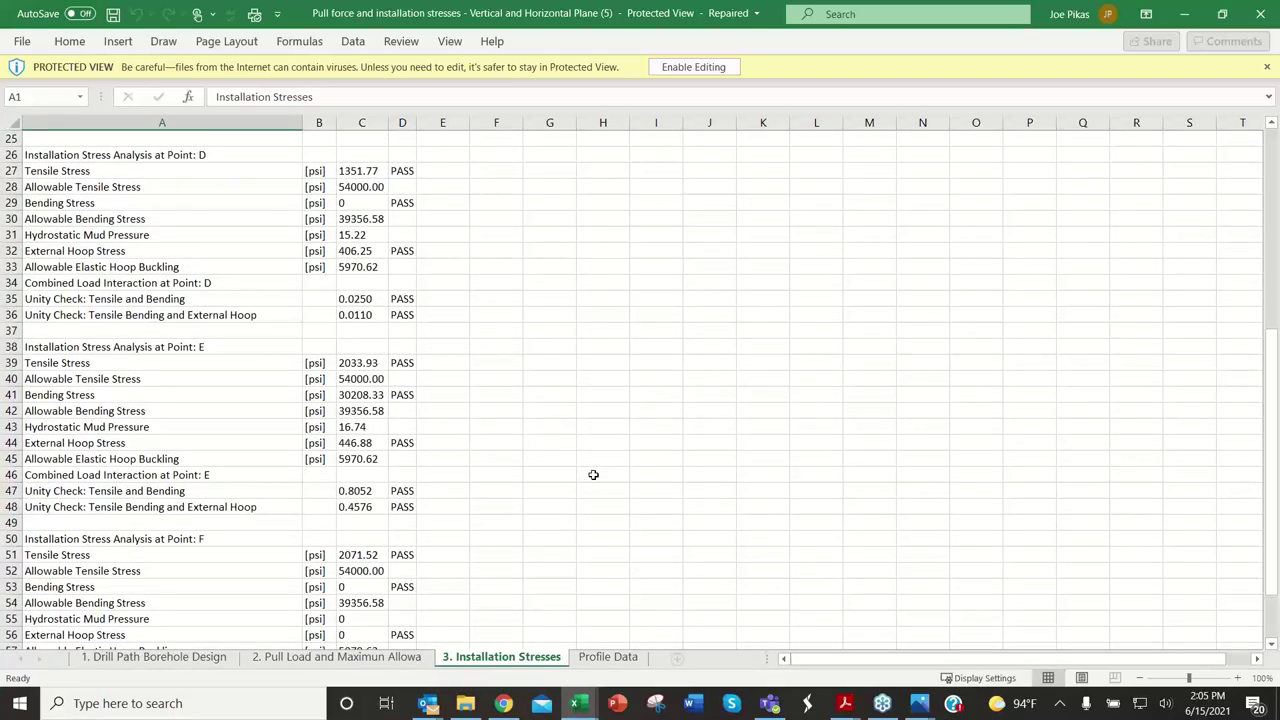